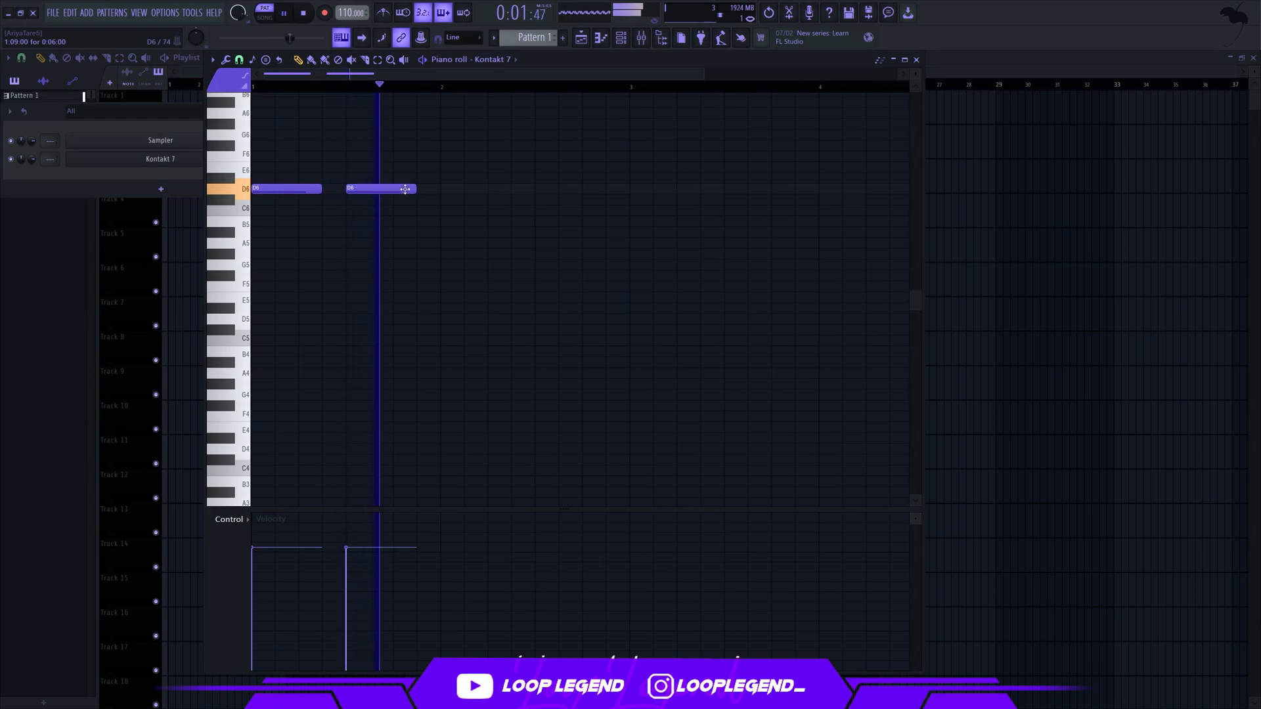
Select the first bar and duplicate its two D6 notes until they fill four bars
{"action": "left_click_drag", "start_coordinate": [444, 88], "coordinate": [2, 223]}
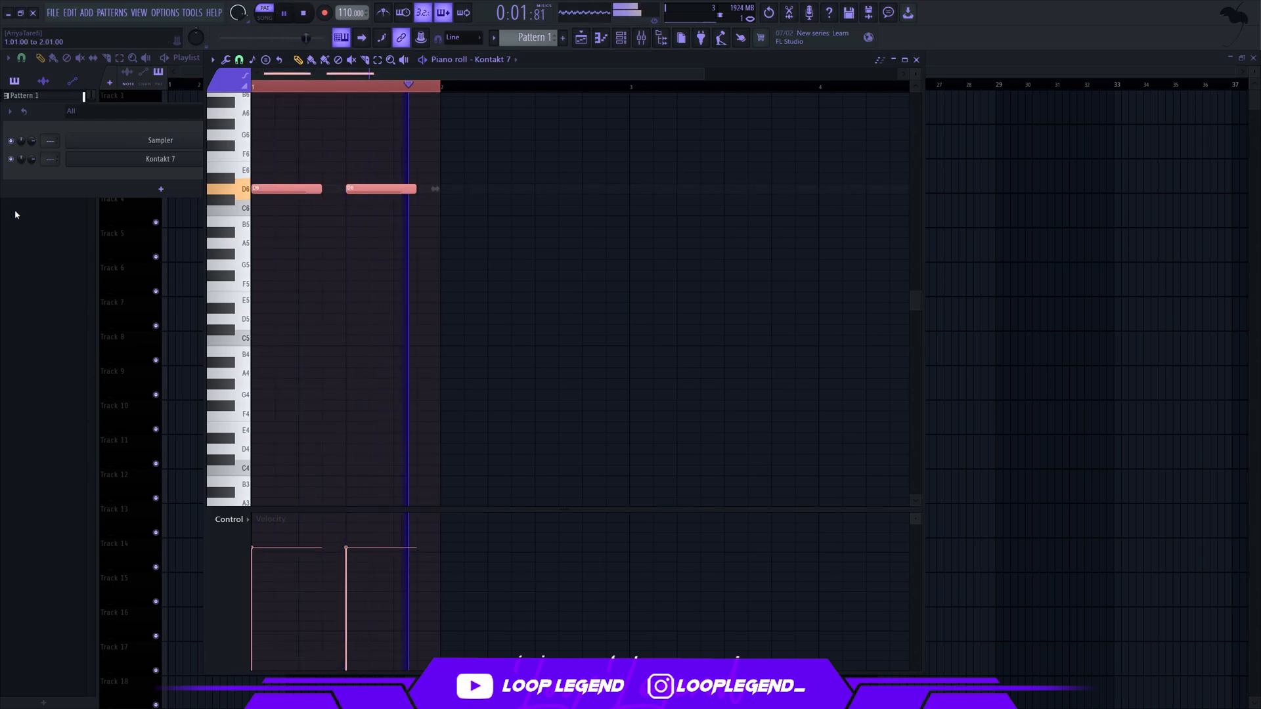
{"action": "key", "text": "ctrl+b"}
{"action": "key", "text": "ctrl+b"}
{"action": "key", "text": "ctrl+b"}
Set the Solo Viola's body volume to -11.1 dB in the Kontakt 7 channel and clone the channel
{"action": "left_click", "coordinate": [161, 159]}
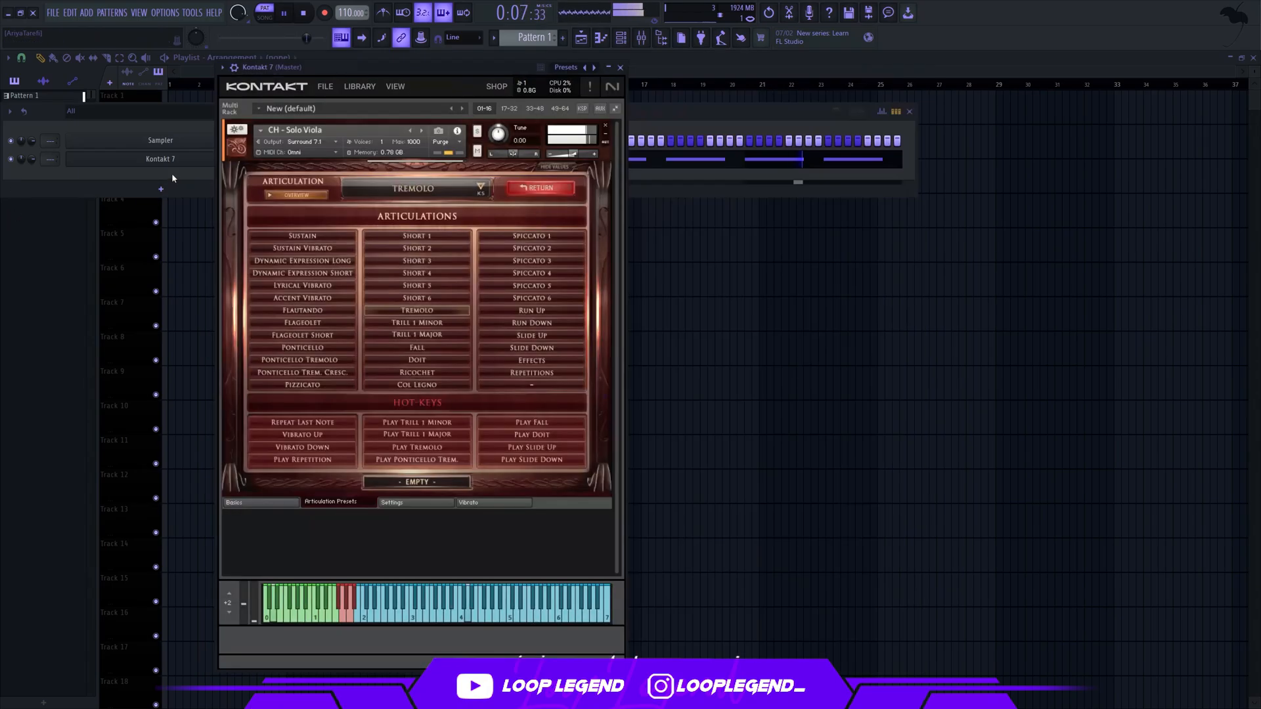
{"action": "left_click", "coordinate": [263, 503]}
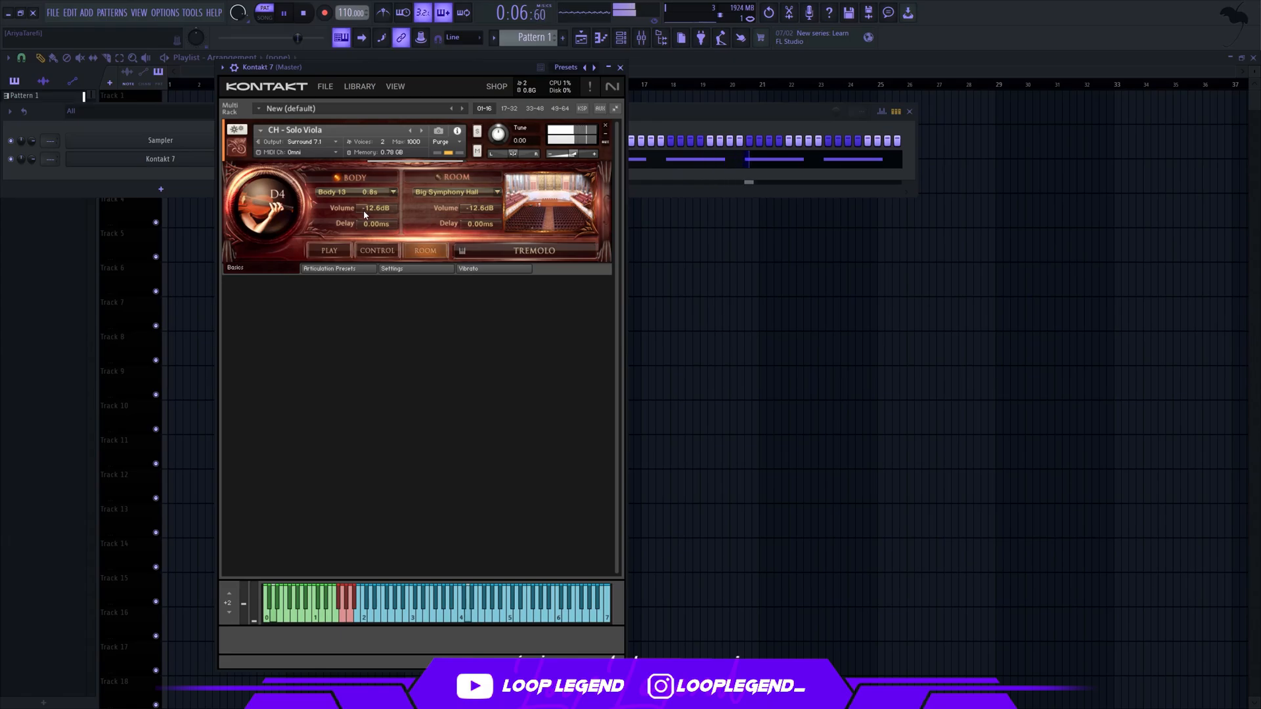
{"action": "key", "text": "Escape"}
{"action": "left_click", "coordinate": [251, 159]}
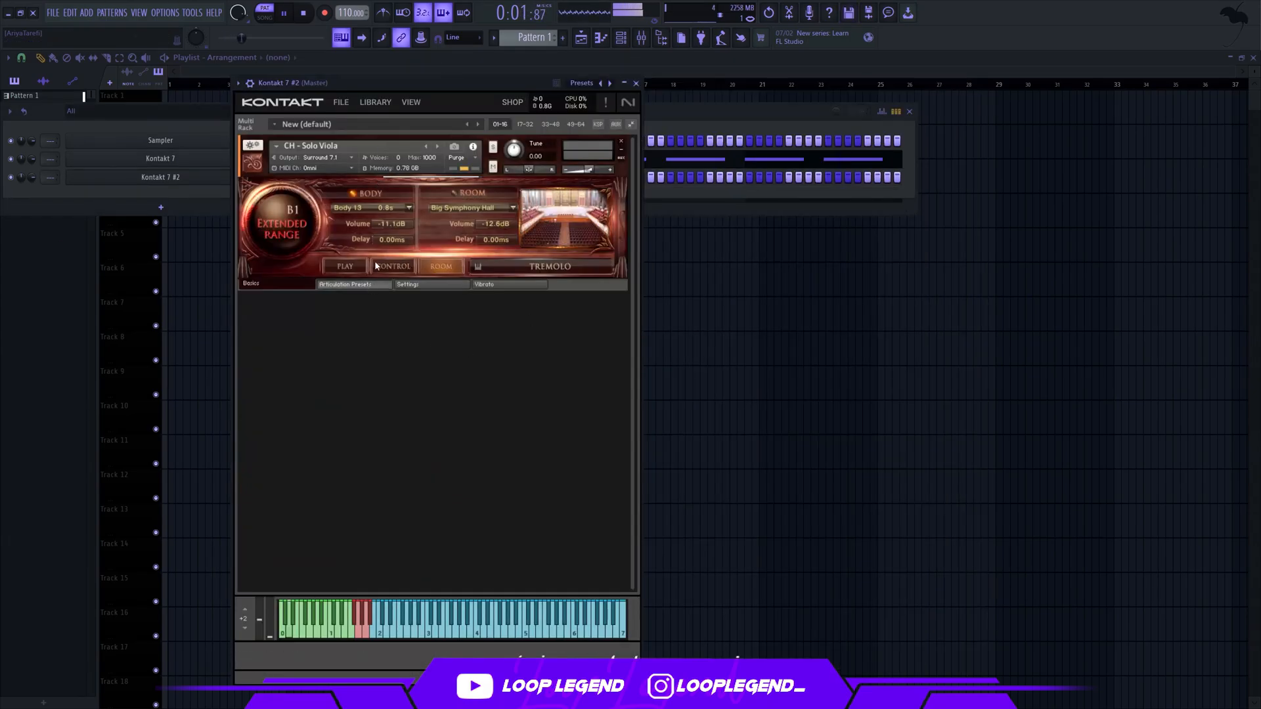
Audition the Ponticello Trem. Cresc. articulation on the cloned viola and settle on Pizzicato
{"action": "left_click", "coordinate": [359, 284]}
{"action": "left_click", "coordinate": [498, 205]}
{"action": "left_click", "coordinate": [318, 401]}
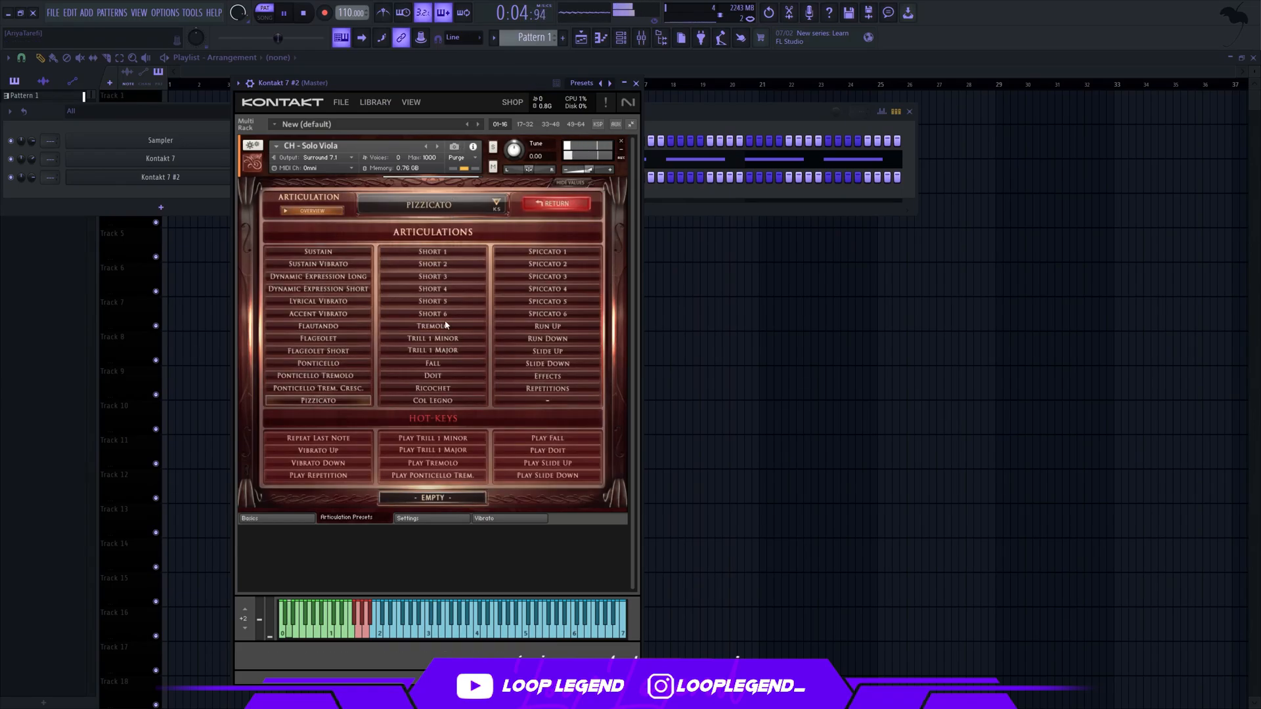
{"action": "left_click", "coordinate": [336, 388]}
{"action": "left_click", "coordinate": [463, 210]}
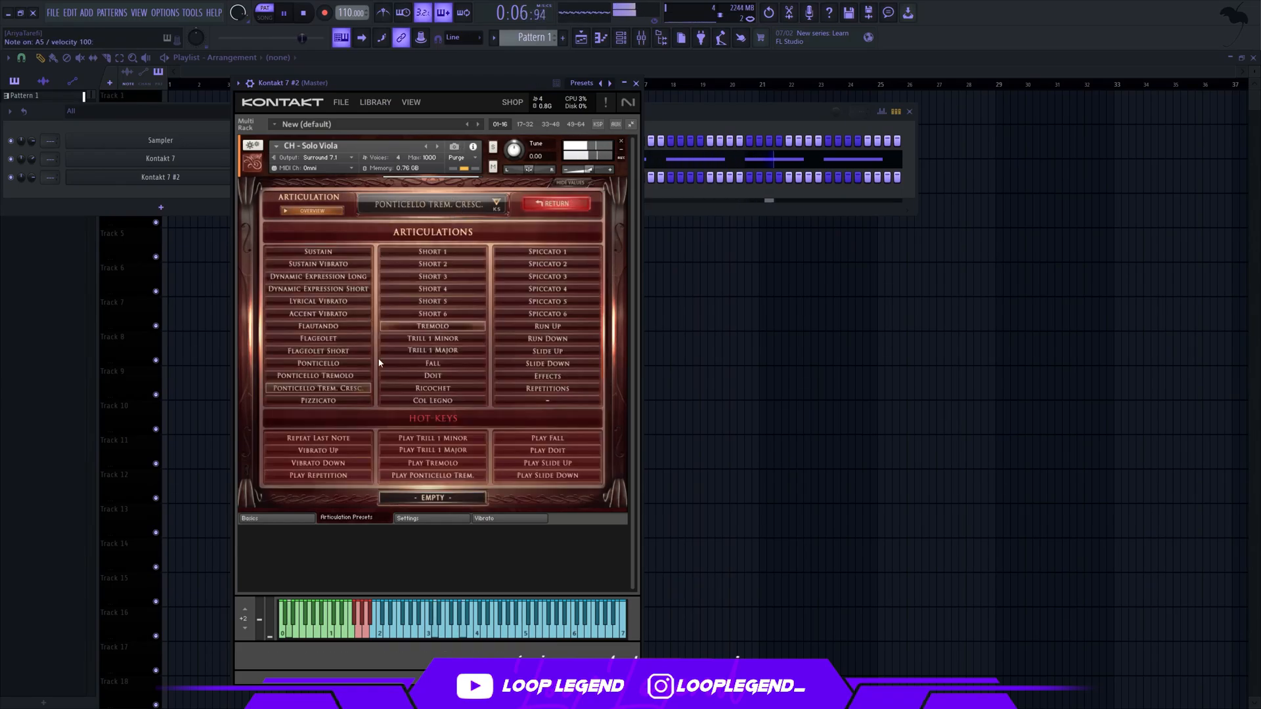
{"action": "left_click", "coordinate": [347, 406]}
Write the first pizzicato bar: D5 on the downbeat, A5 with D5 at mid-bar, and a short F5 at the end
{"action": "left_click", "coordinate": [600, 37]}
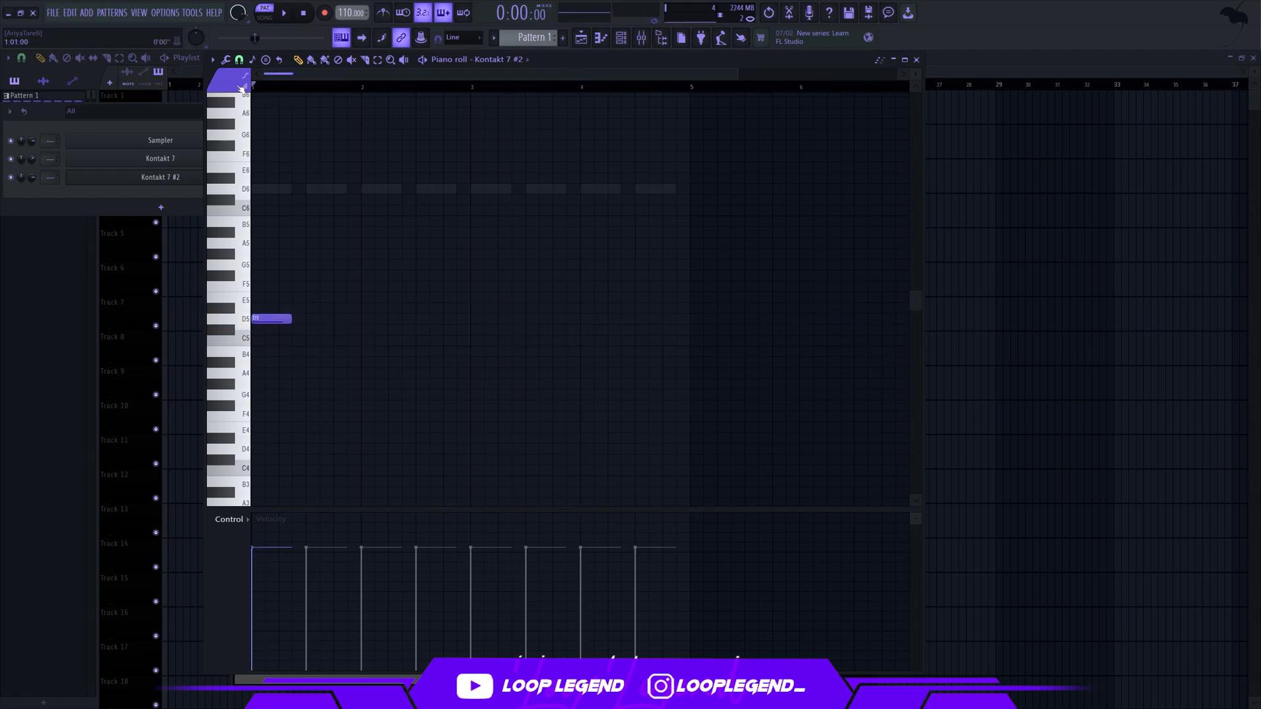
{"action": "key", "text": "space"}
{"action": "left_click", "coordinate": [313, 243]}
{"action": "left_click", "coordinate": [310, 319]}
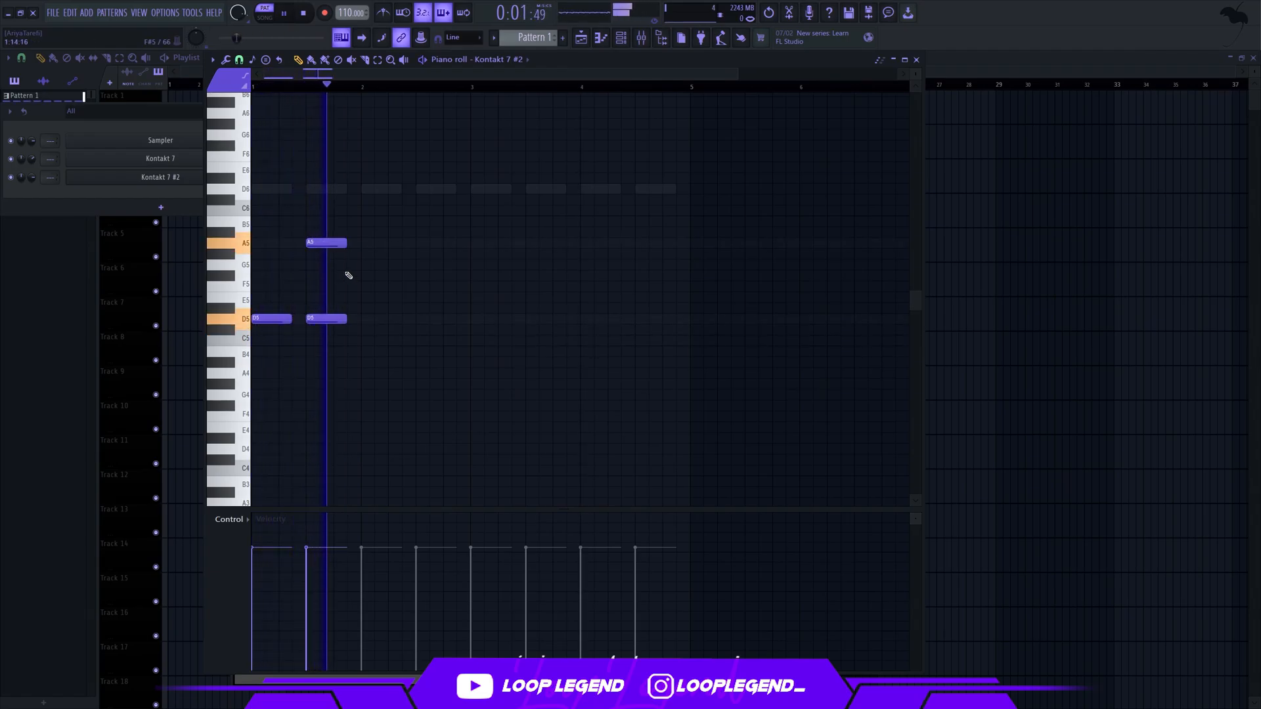
{"action": "left_click", "coordinate": [354, 264]}
{"action": "key", "text": "space"}
{"action": "left_click_drag", "start_coordinate": [376, 266], "coordinate": [348, 297]}
Duplicate the bar into bar 2 and change its ending to a quarter-bar E5 over D5, shortening the A5 before it
{"action": "key", "text": "ctrl+b"}
{"action": "key", "text": "ctrl+d"}
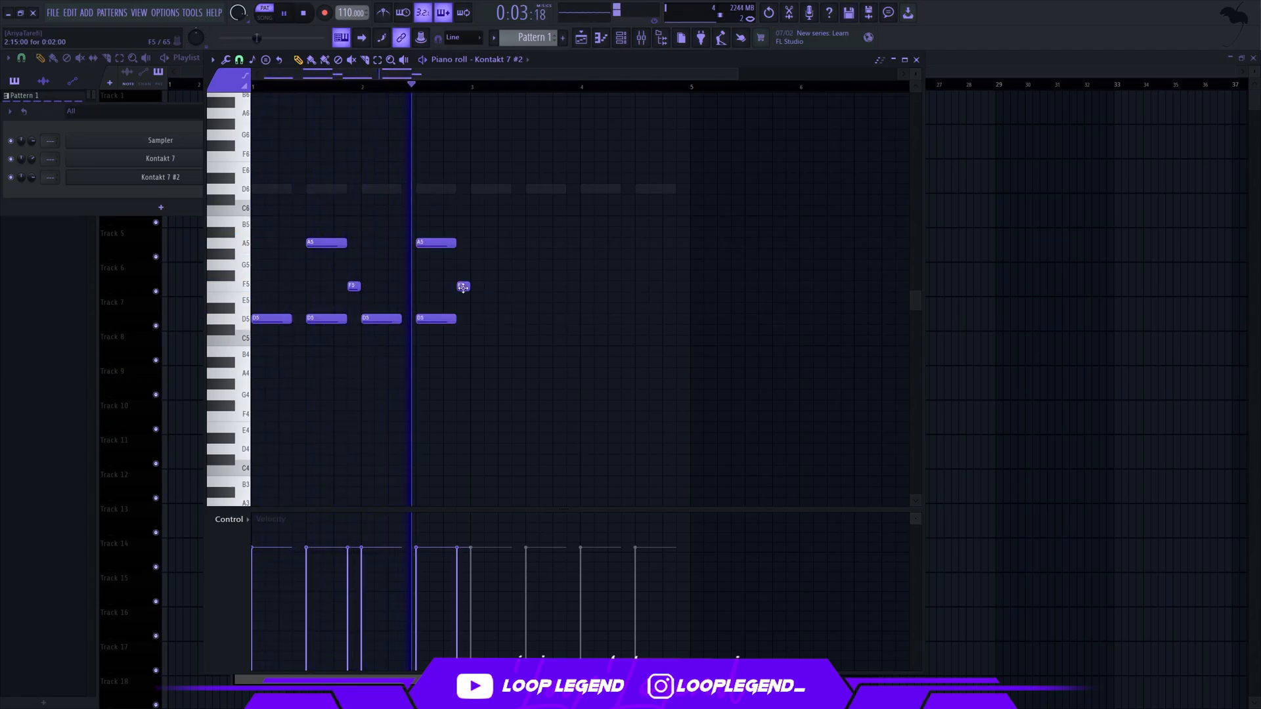
{"action": "left_click_drag", "start_coordinate": [461, 287], "coordinate": [444, 320]}
{"action": "left_click", "coordinate": [450, 320]}
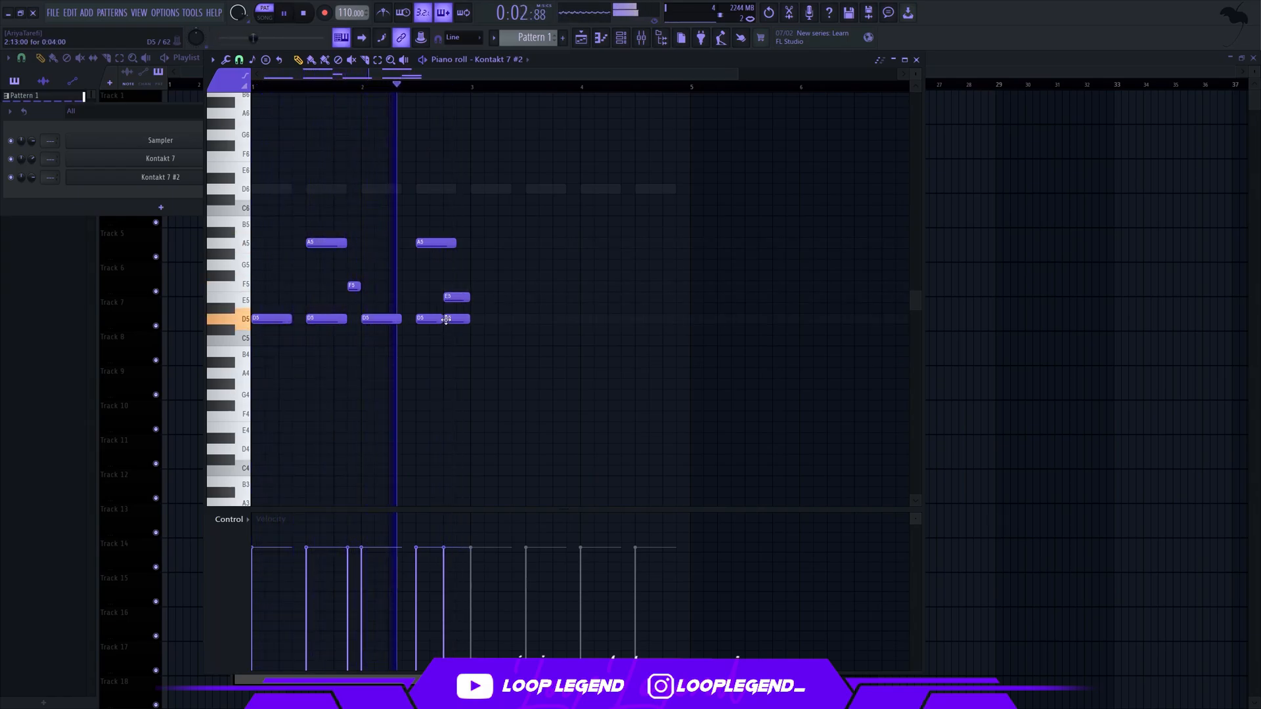
{"action": "left_click_drag", "start_coordinate": [455, 245], "coordinate": [443, 248]}
Duplicate the two-bar pizzicato phrase into bars 3 and 4
{"action": "key", "text": "ctrl+b"}
{"action": "scroll", "coordinate": [463, 210], "scroll_direction": "down", "scroll_amount": 1, "text": "ctrl"}
{"action": "left_click", "coordinate": [469, 172], "text": "ctrl"}
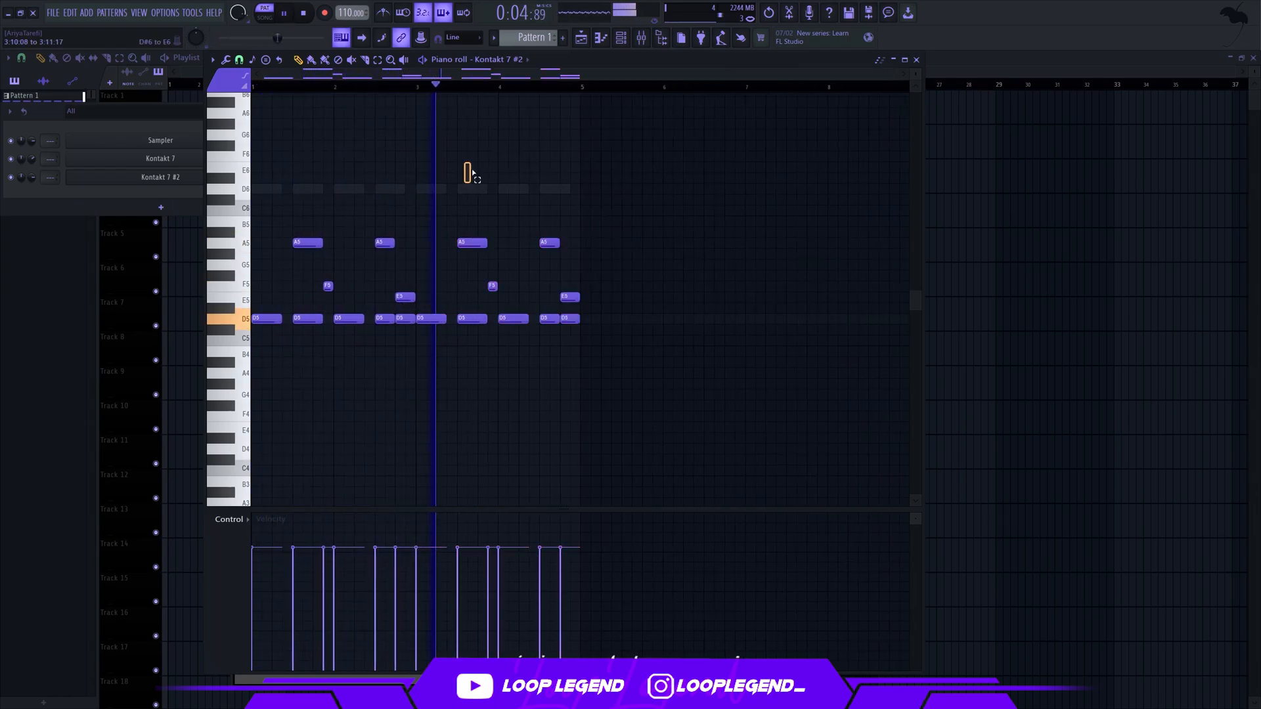
Vary bar 4 of the pizzicato part with an added F5 and E5, and end it on shorter E5 and D5 notes
{"action": "scroll", "coordinate": [535, 289], "scroll_direction": "up", "scroll_amount": 1, "text": "ctrl"}
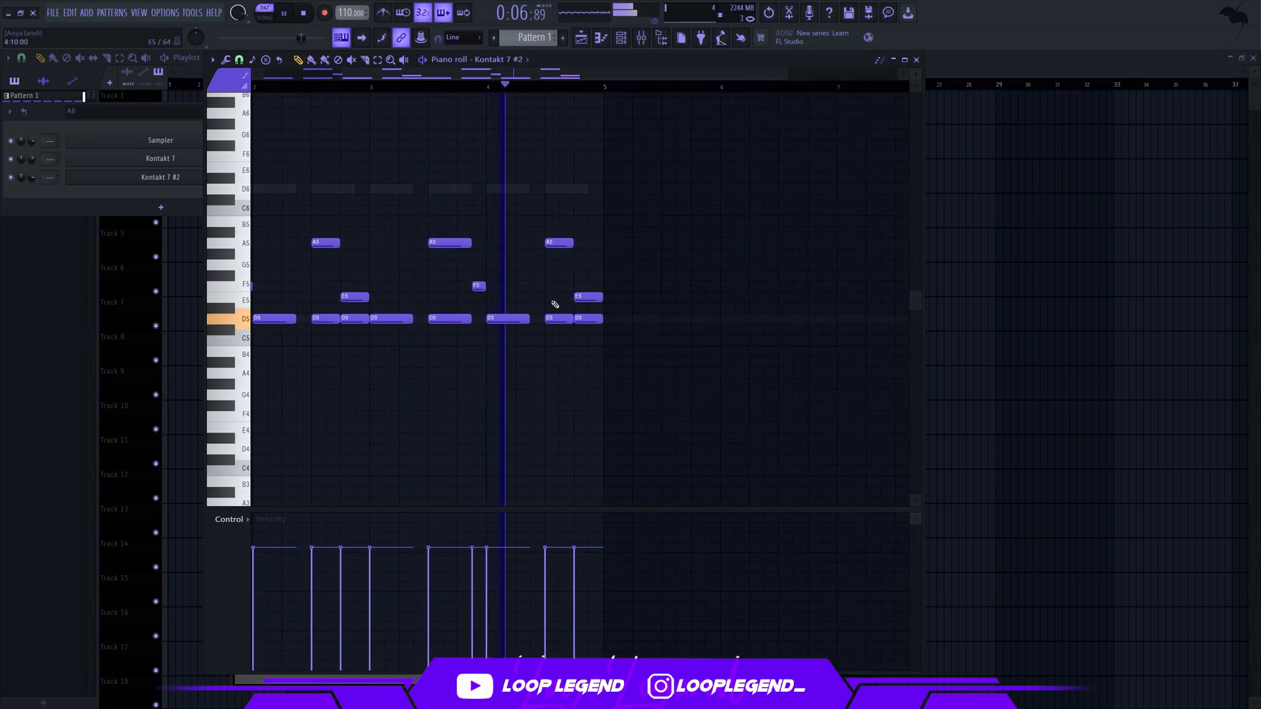
{"action": "key", "text": "space"}
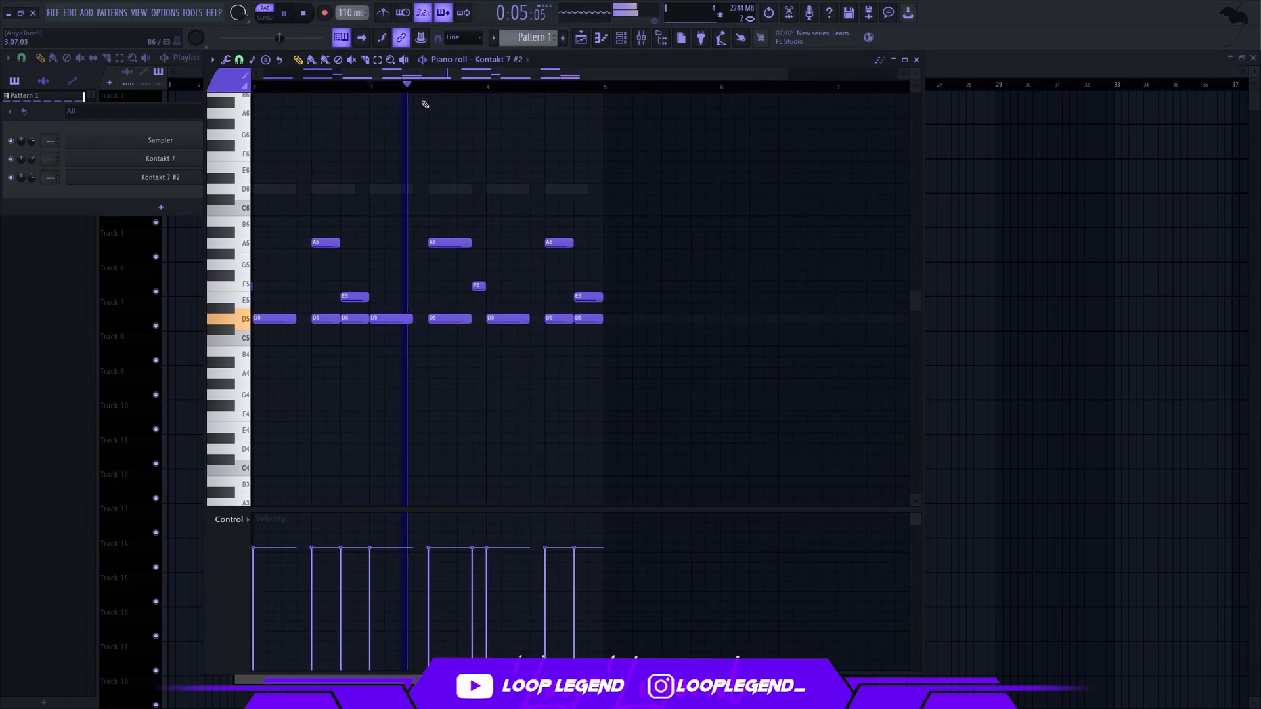
{"action": "left_click", "coordinate": [535, 288]}
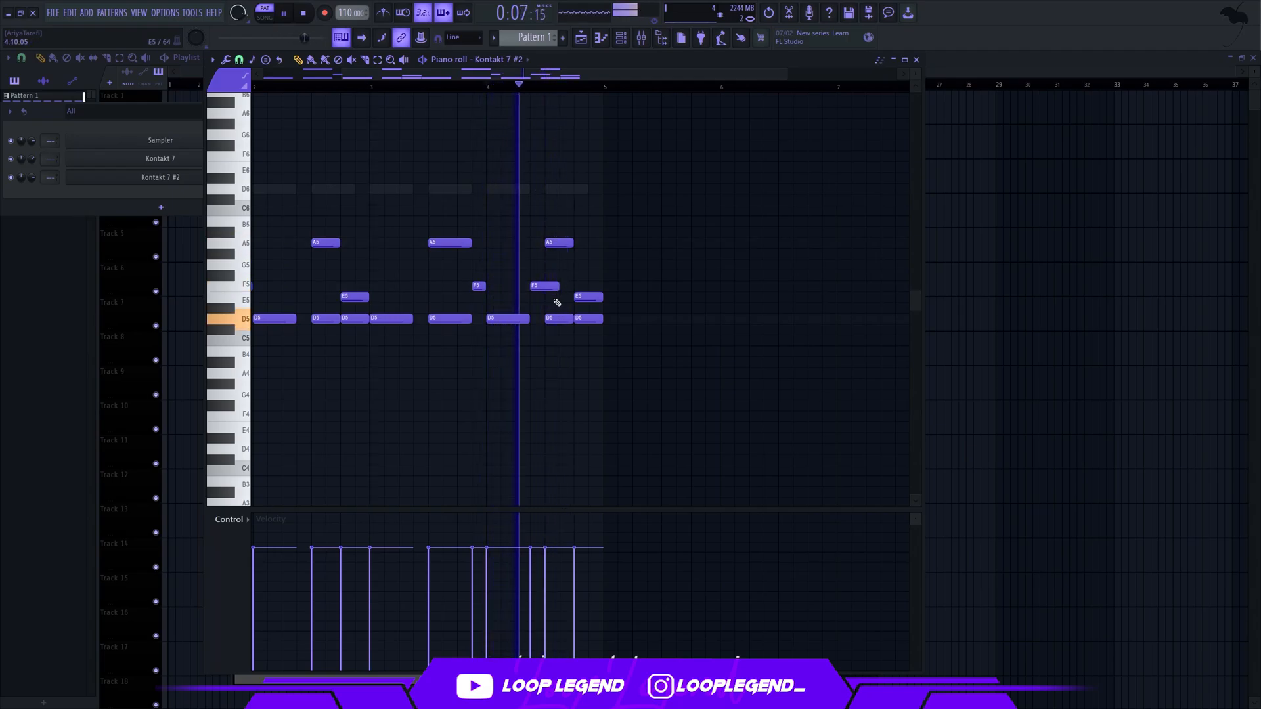
{"action": "key", "text": "space"}
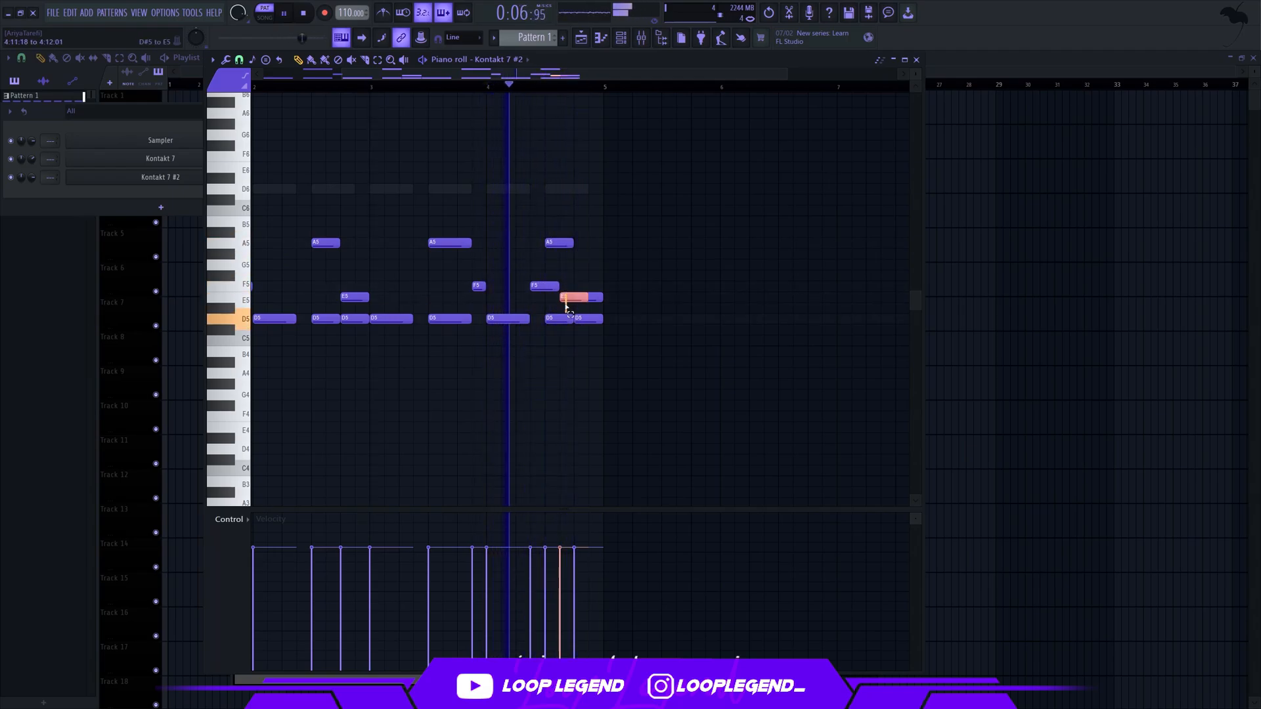
{"action": "left_click", "coordinate": [596, 287]}
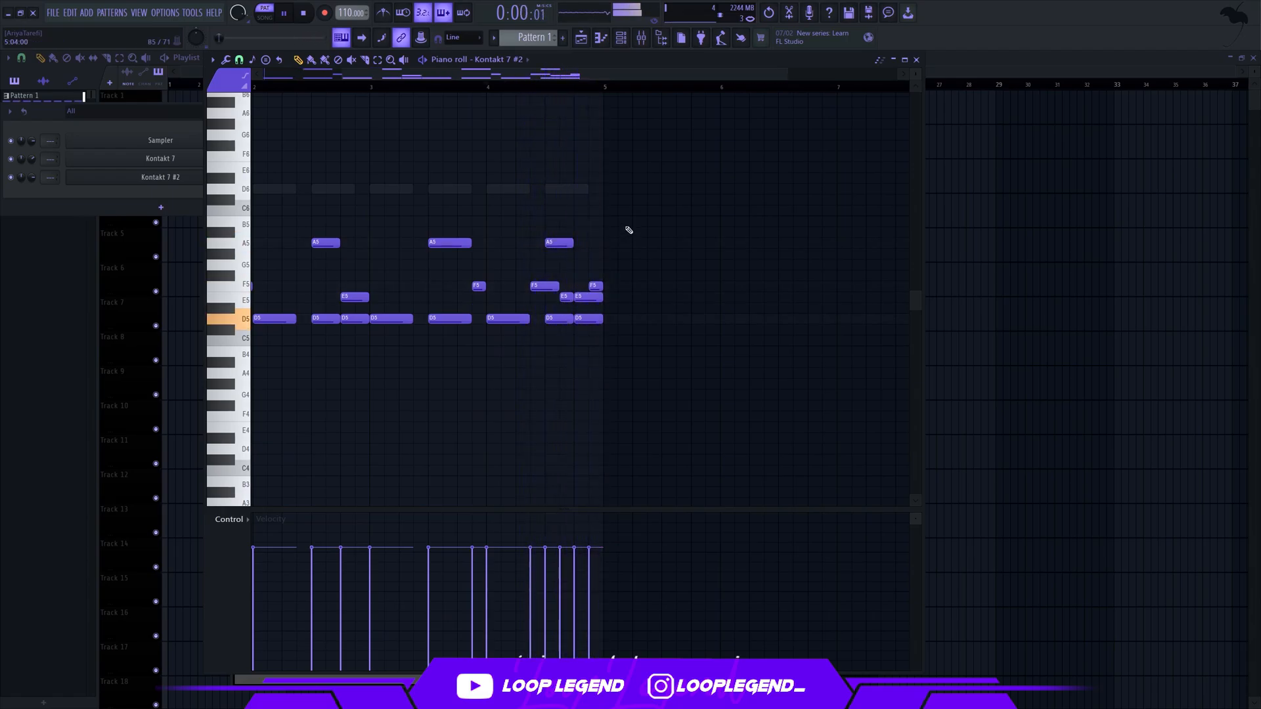
{"action": "scroll", "coordinate": [629, 230], "scroll_direction": "down", "scroll_amount": 2}
{"action": "left_click_drag", "start_coordinate": [576, 289], "coordinate": [573, 322]}
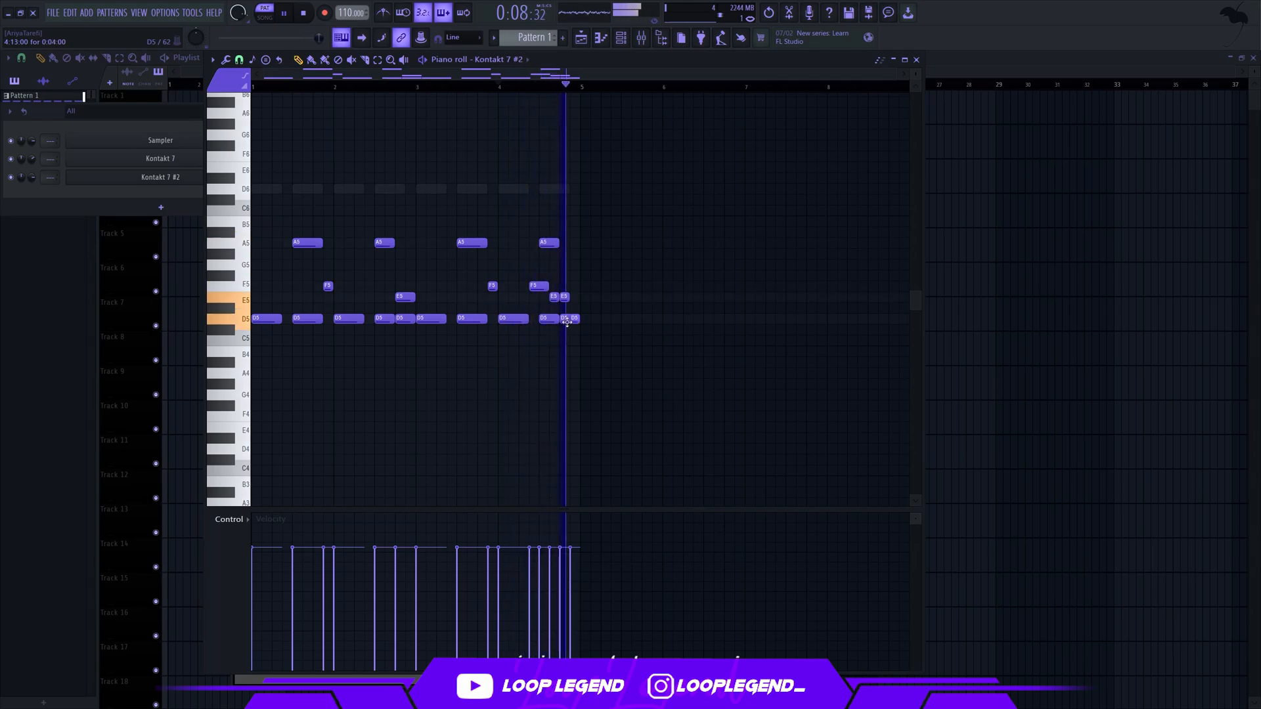
Clone the Kontakt 7 #2 channel and set the copy's articulation to Ponticello Trem. Cresc
{"action": "left_click", "coordinate": [162, 178]}
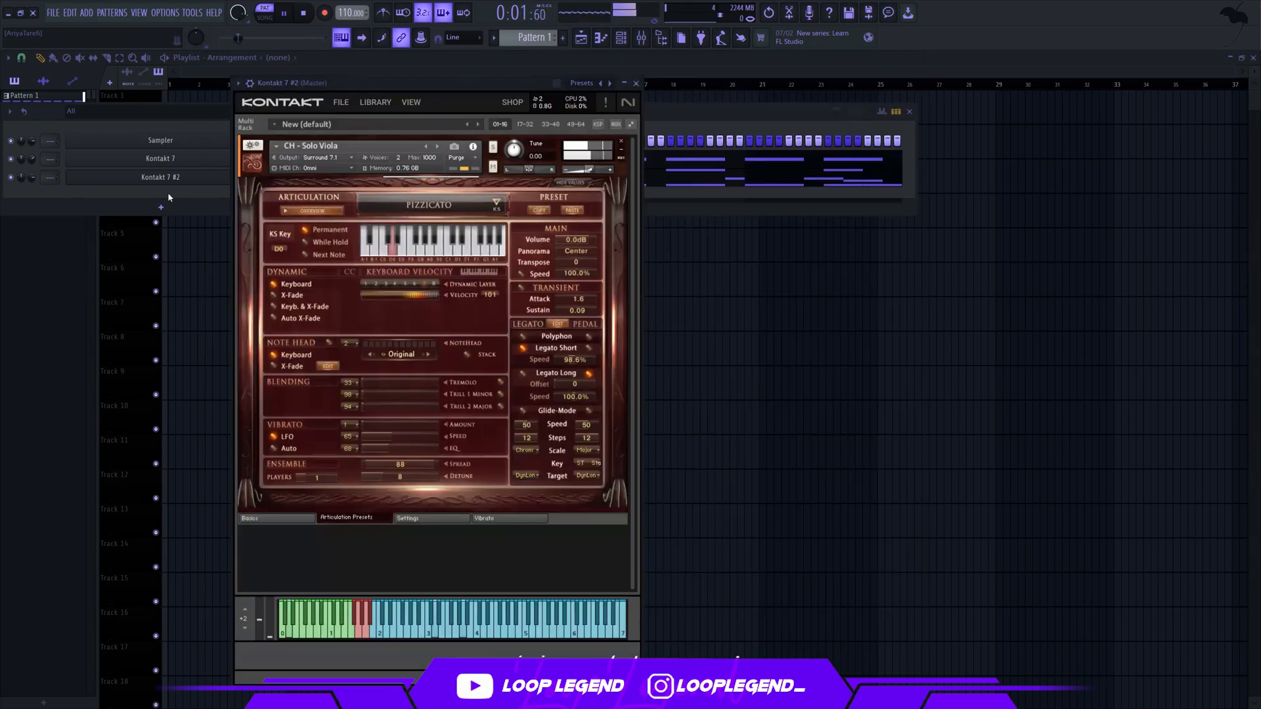
{"action": "left_click", "coordinate": [161, 178]}
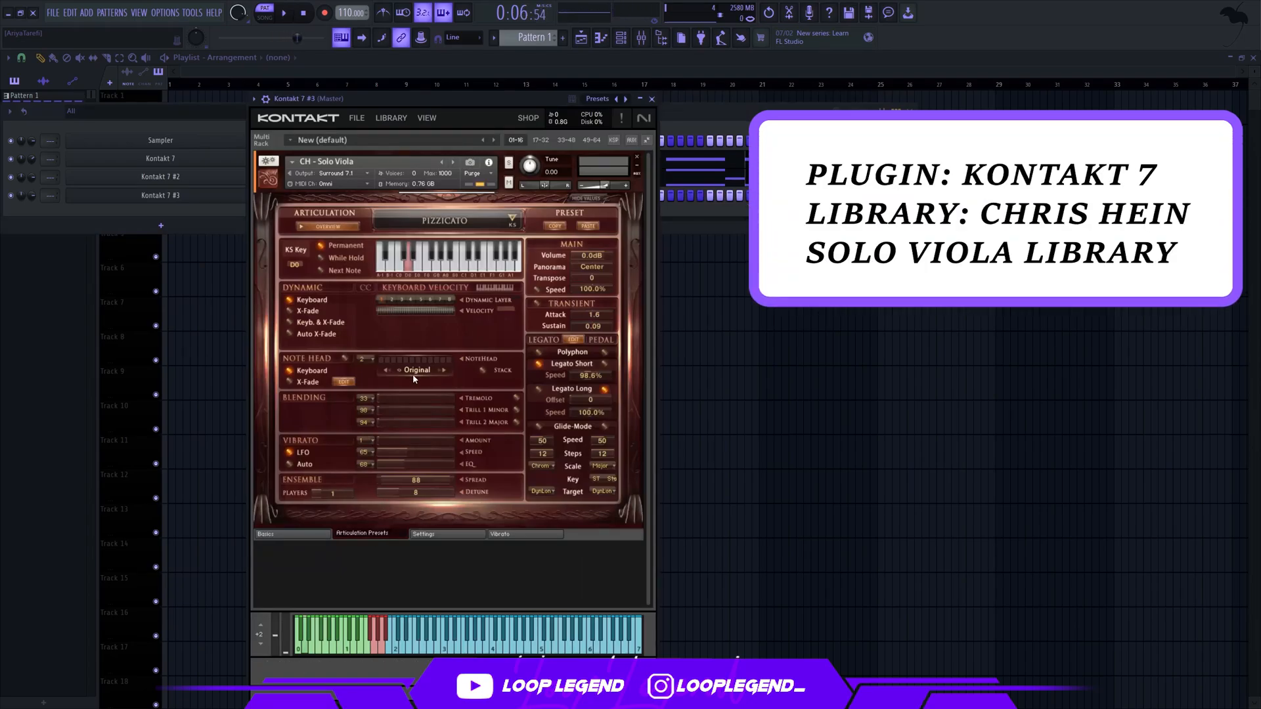
{"action": "left_click", "coordinate": [444, 223]}
{"action": "left_click", "coordinate": [370, 403]}
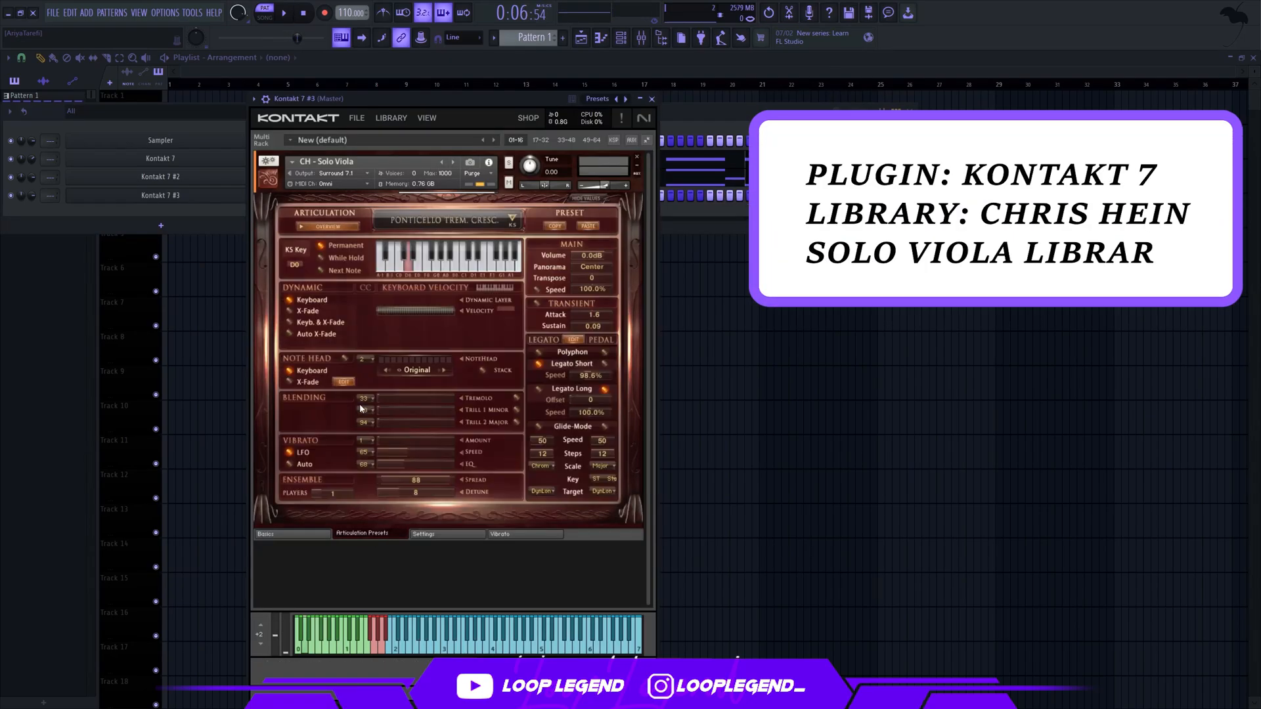
In the new channel, write a two-bar A6, an A#6 across bar 2, and a half-bar D7 ending bar 2
{"action": "left_click", "coordinate": [601, 39]}
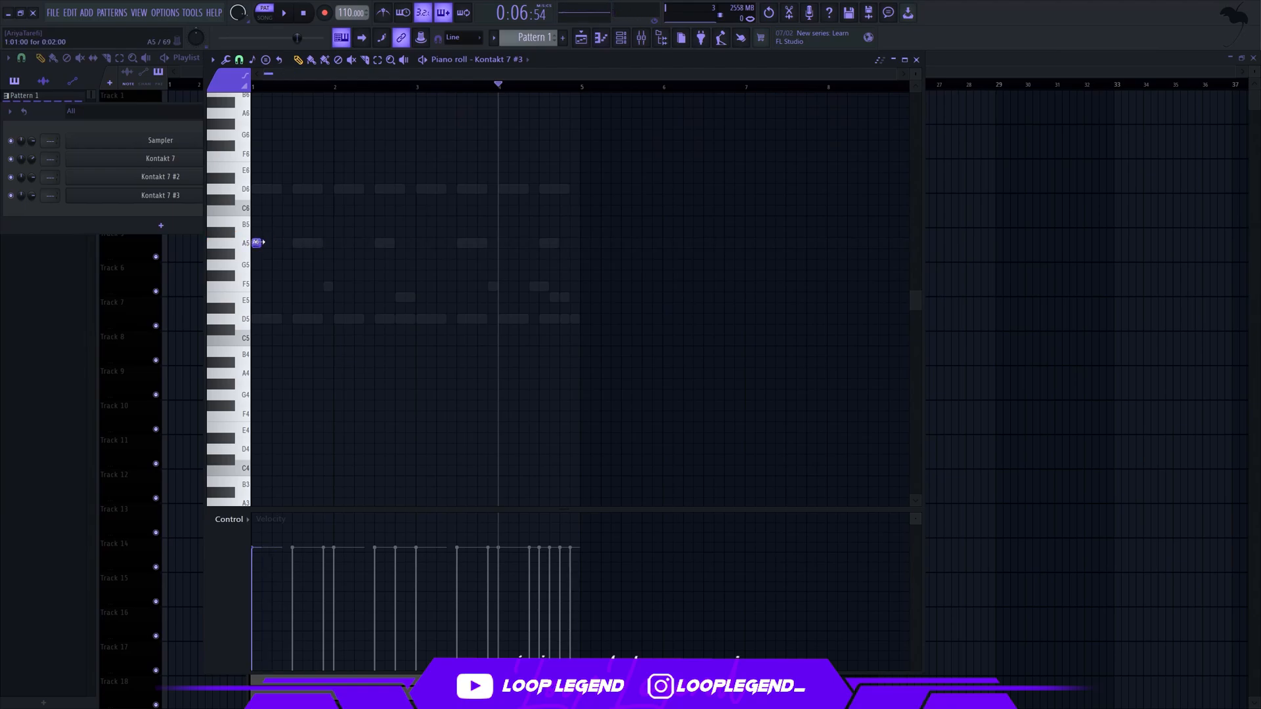
{"action": "scroll", "coordinate": [263, 158], "scroll_direction": "up", "scroll_amount": 3}
{"action": "key", "text": "space"}
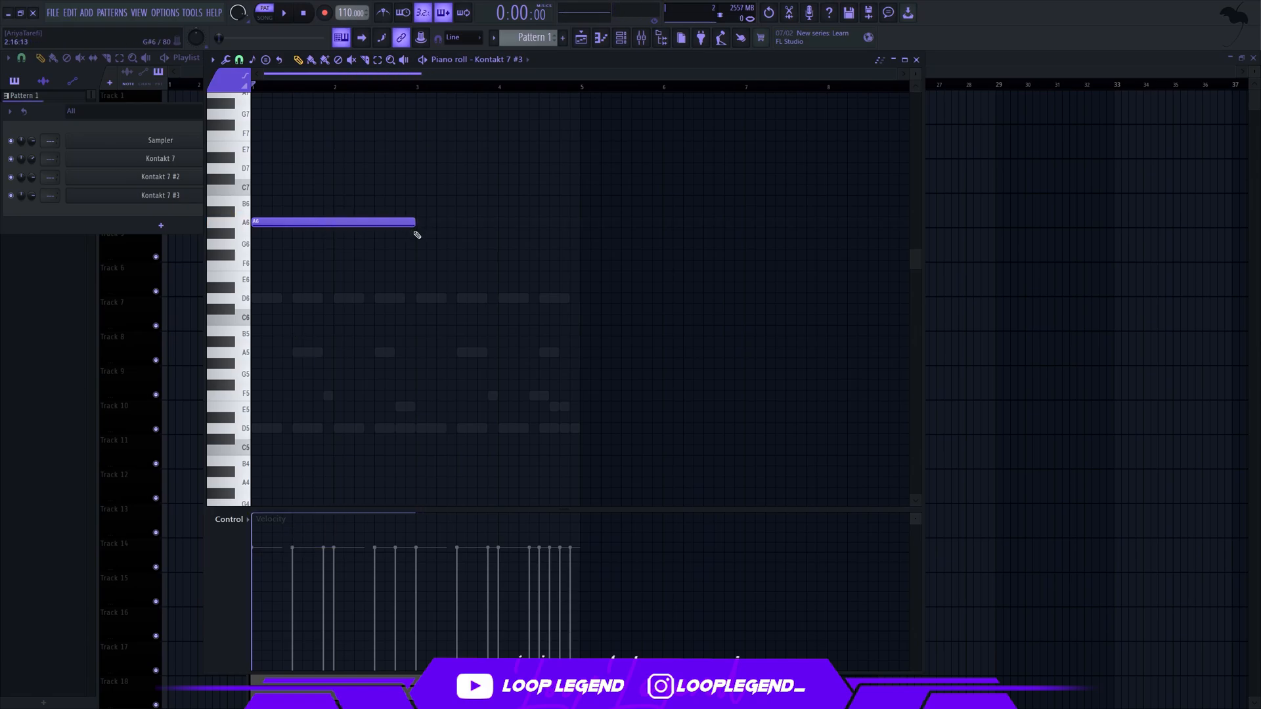
{"action": "key", "text": "space"}
{"action": "left_click", "coordinate": [338, 210]}
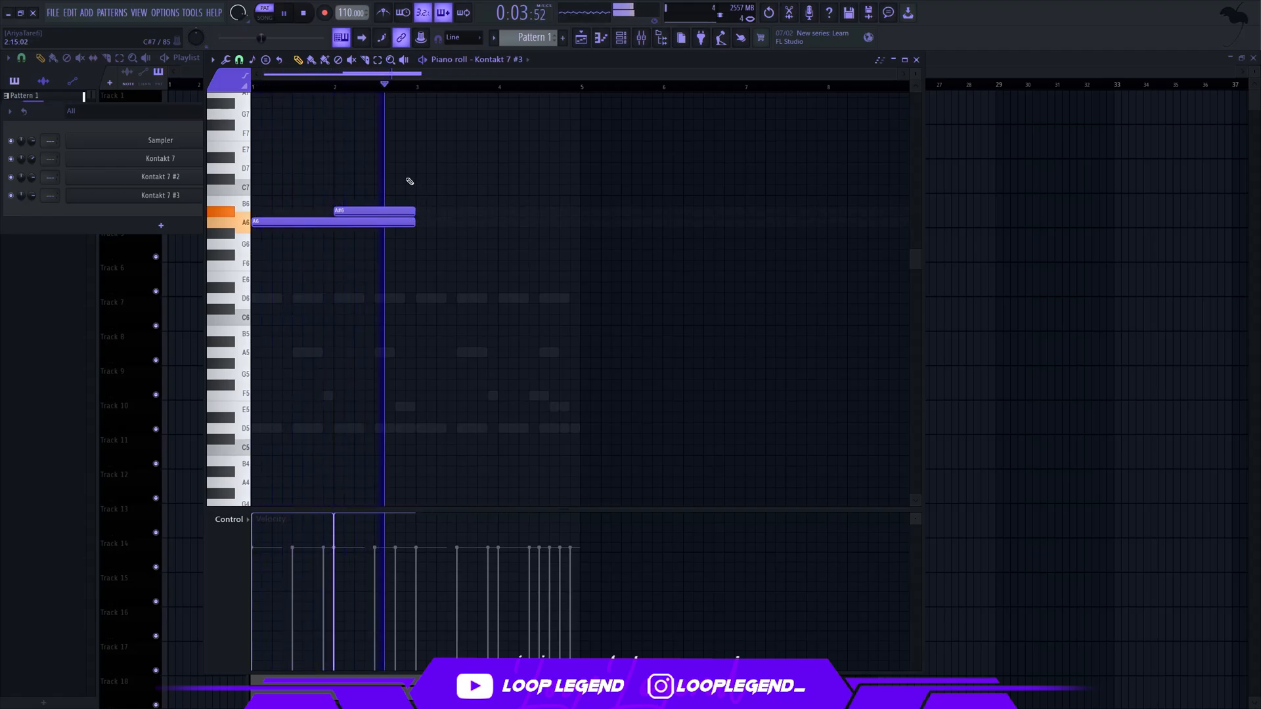
{"action": "left_click", "coordinate": [376, 168]}
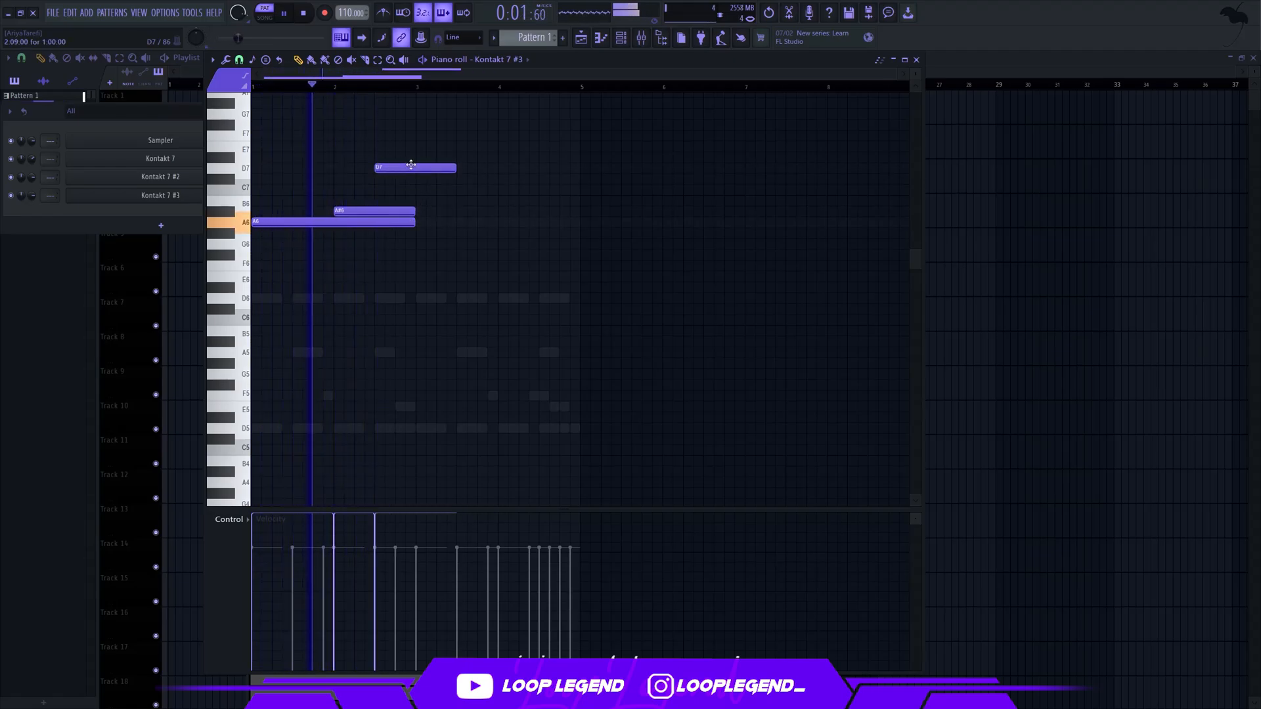
{"action": "left_click_drag", "start_coordinate": [456, 170], "coordinate": [415, 169]}
Duplicate the two-bar phrase into bars 3 and 4 and add a half-bar C7 in the middle of bar 4
{"action": "key", "text": "ctrl+b"}
{"action": "key", "text": "ctrl+d"}
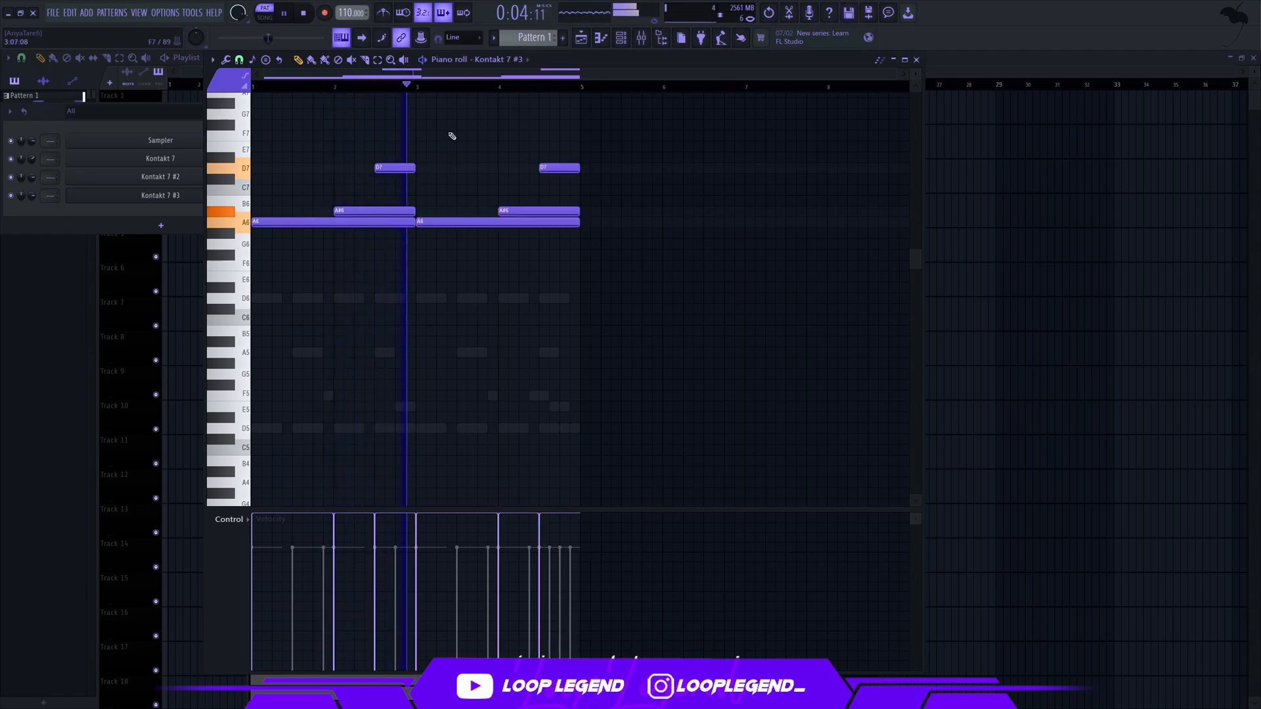
{"action": "left_click", "coordinate": [511, 179]}
{"action": "left_click_drag", "start_coordinate": [511, 178], "coordinate": [552, 190]}
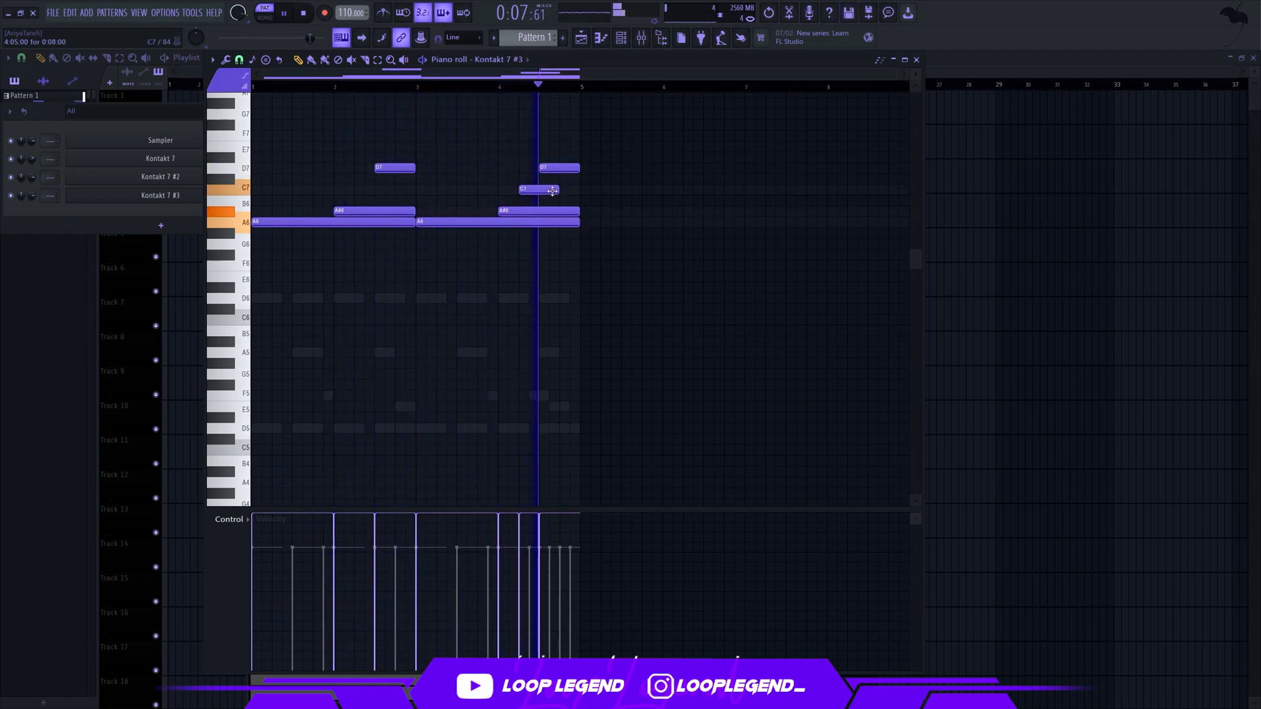
Add a quarter-bar F7 note at the very end of bar 4
{"action": "left_click", "coordinate": [577, 234]}
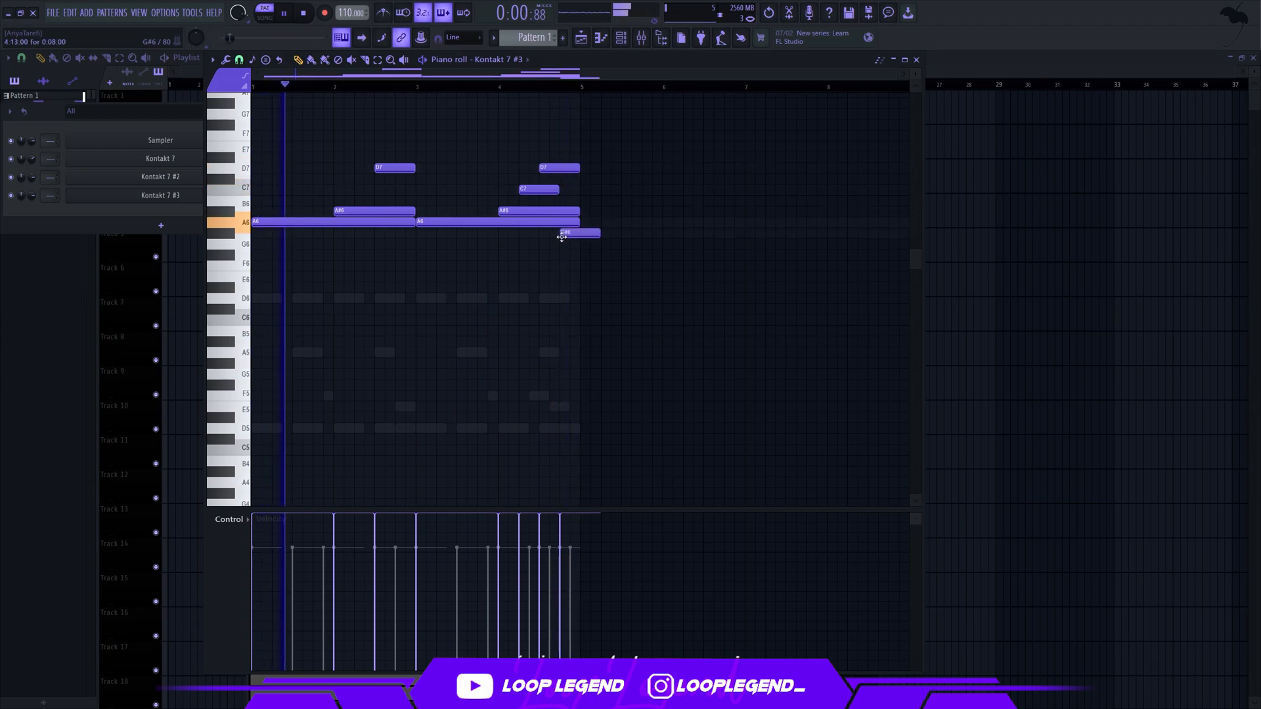
{"action": "left_click_drag", "start_coordinate": [578, 241], "coordinate": [571, 271]}
{"action": "key", "text": "ctrl+Up"}
{"action": "scroll", "coordinate": [588, 204], "scroll_direction": "up", "scroll_amount": 2}
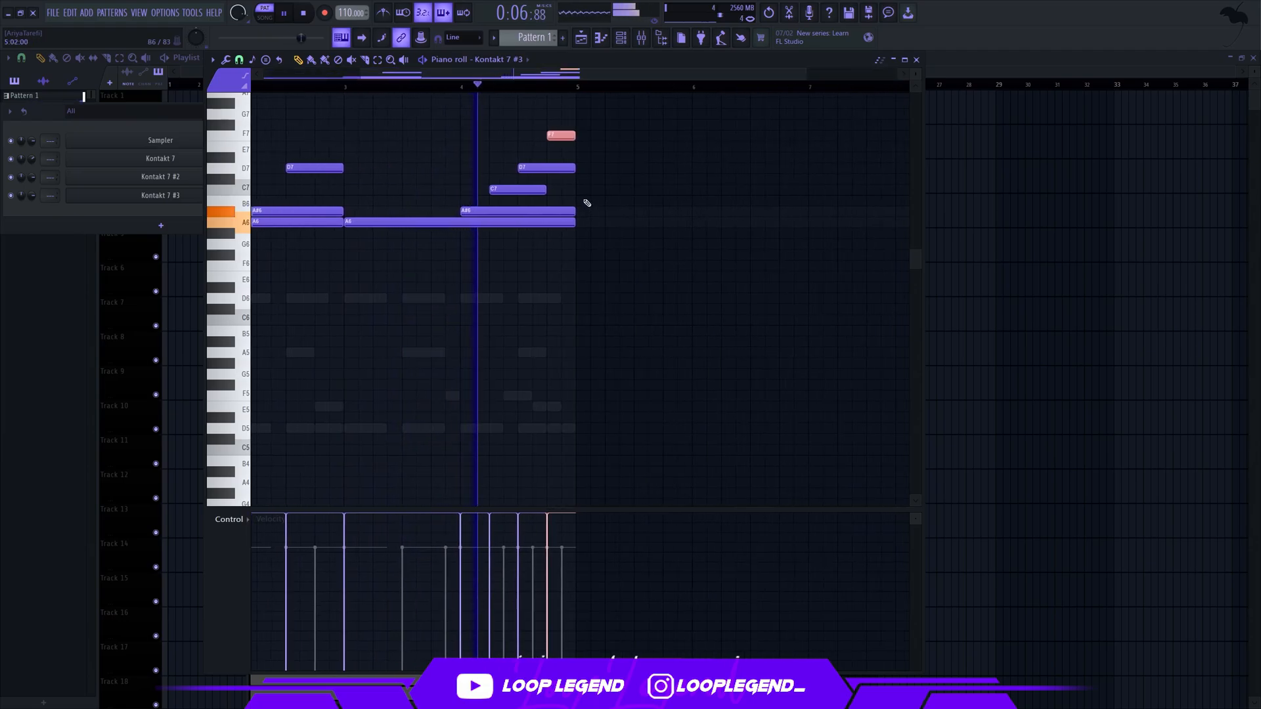
{"action": "scroll", "coordinate": [564, 136], "scroll_direction": "down", "scroll_amount": 2}
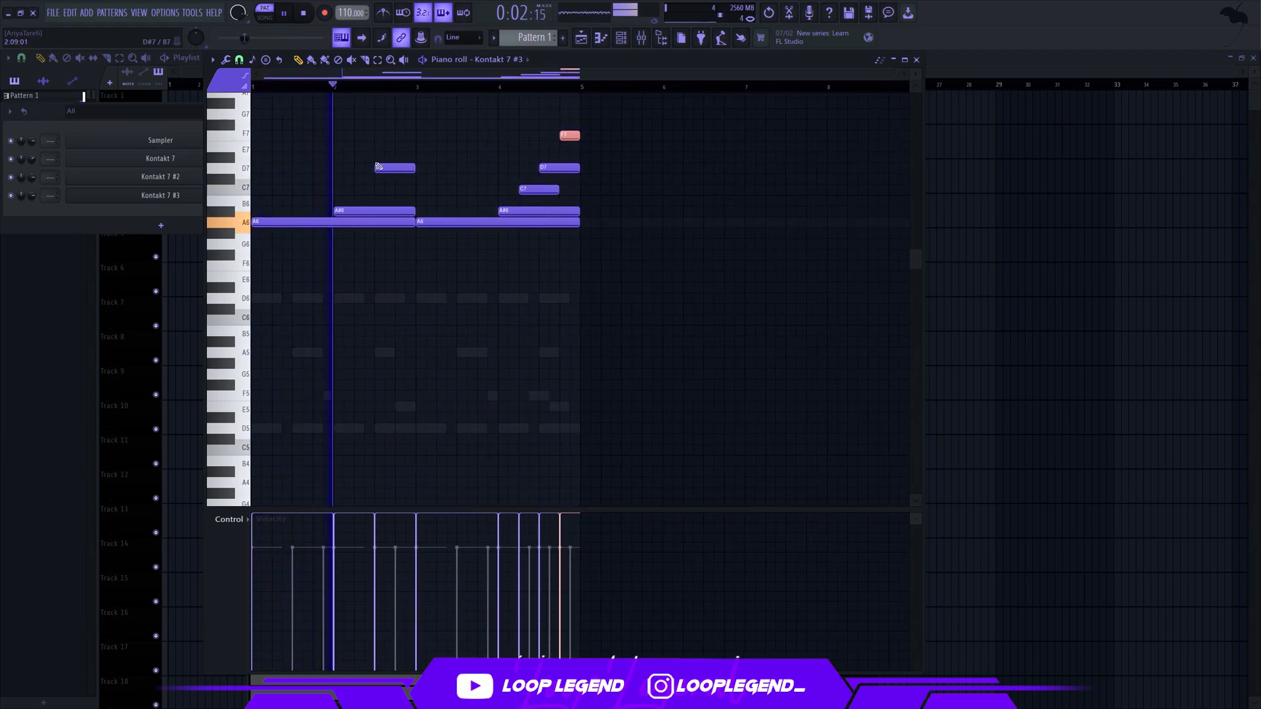
Clone the Kontakt 7 #3 channel and try the Ponticello Tremolo articulation on the copy
{"action": "left_click", "coordinate": [178, 199]}
{"action": "right_click", "coordinate": [174, 197]}
{"action": "key", "text": "c"}
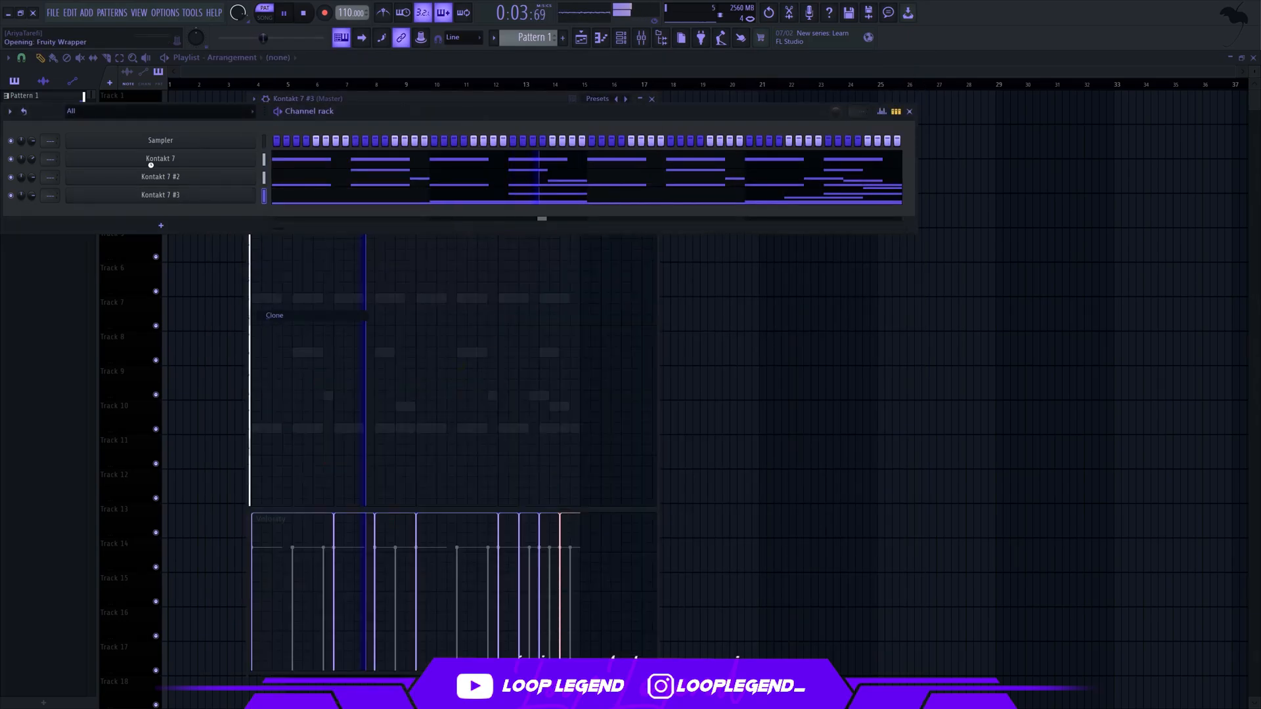
{"action": "key", "text": "space"}
{"action": "left_click", "coordinate": [498, 237]}
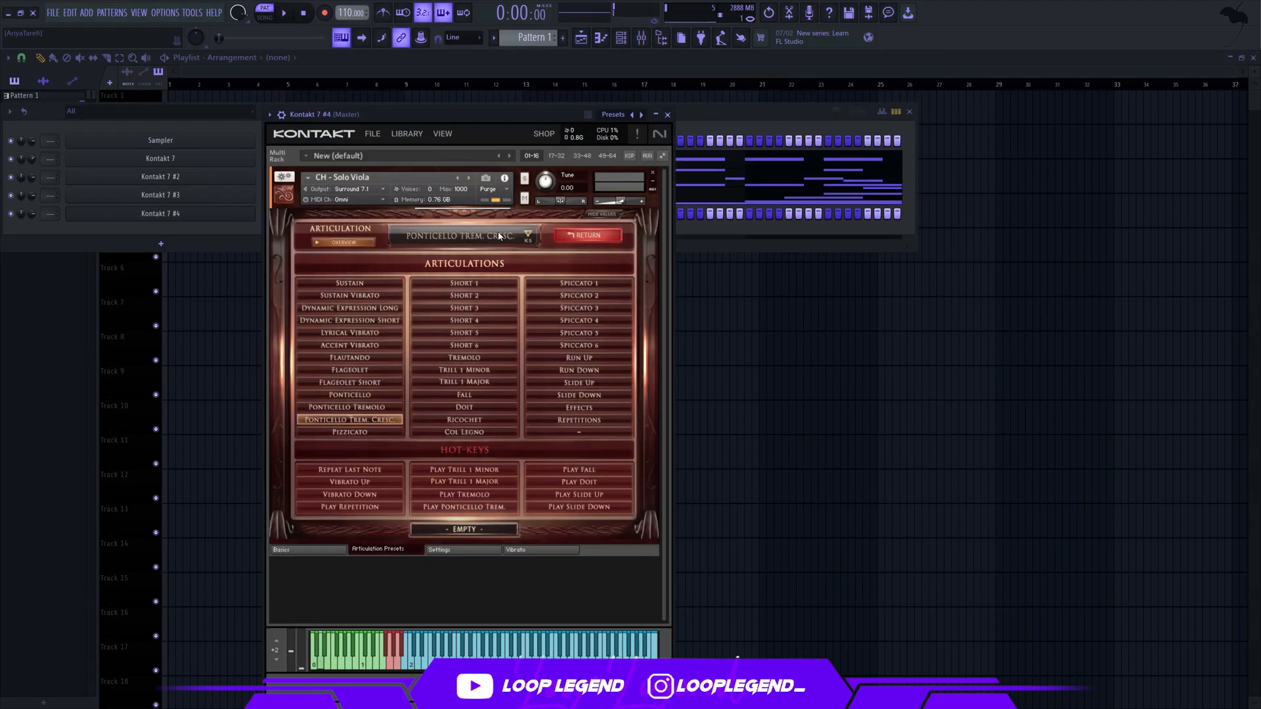
{"action": "left_click", "coordinate": [369, 407]}
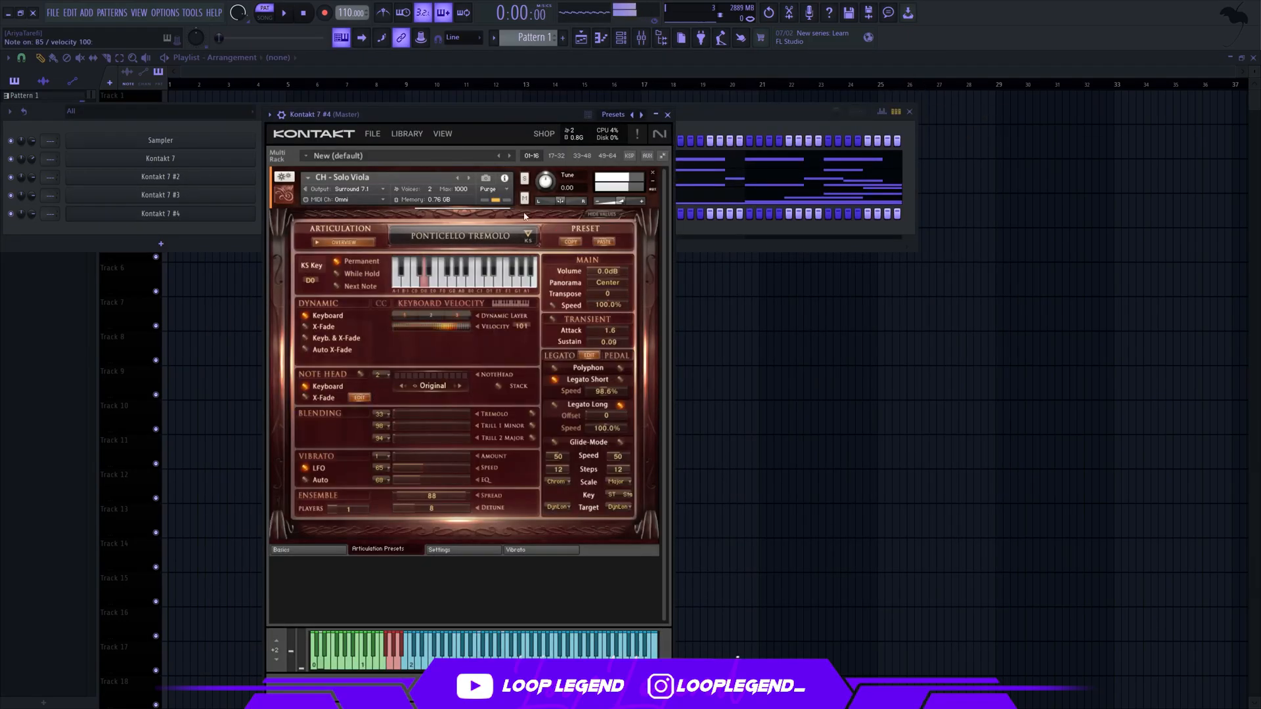
{"action": "left_click", "coordinate": [517, 239]}
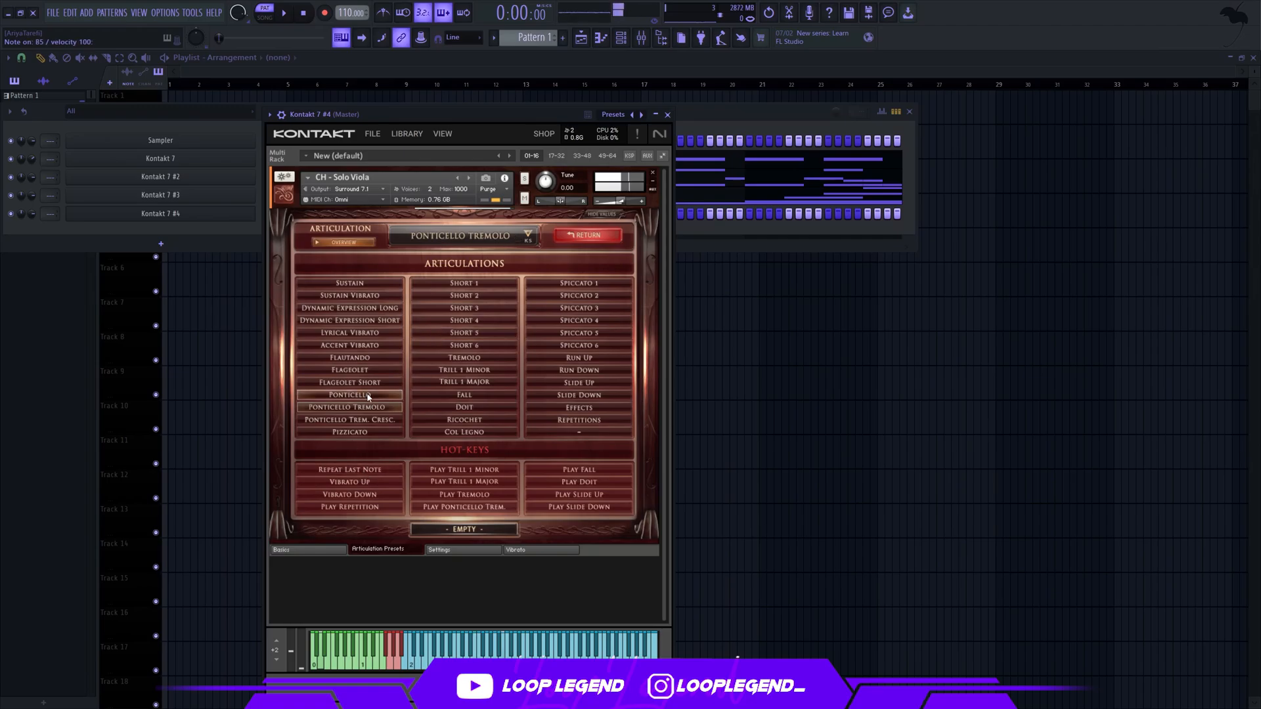
In the Kontakt 7 #4 piano roll, fill bar 1 with alternating C6 and D5 eighth notes
{"action": "left_click", "coordinate": [601, 41]}
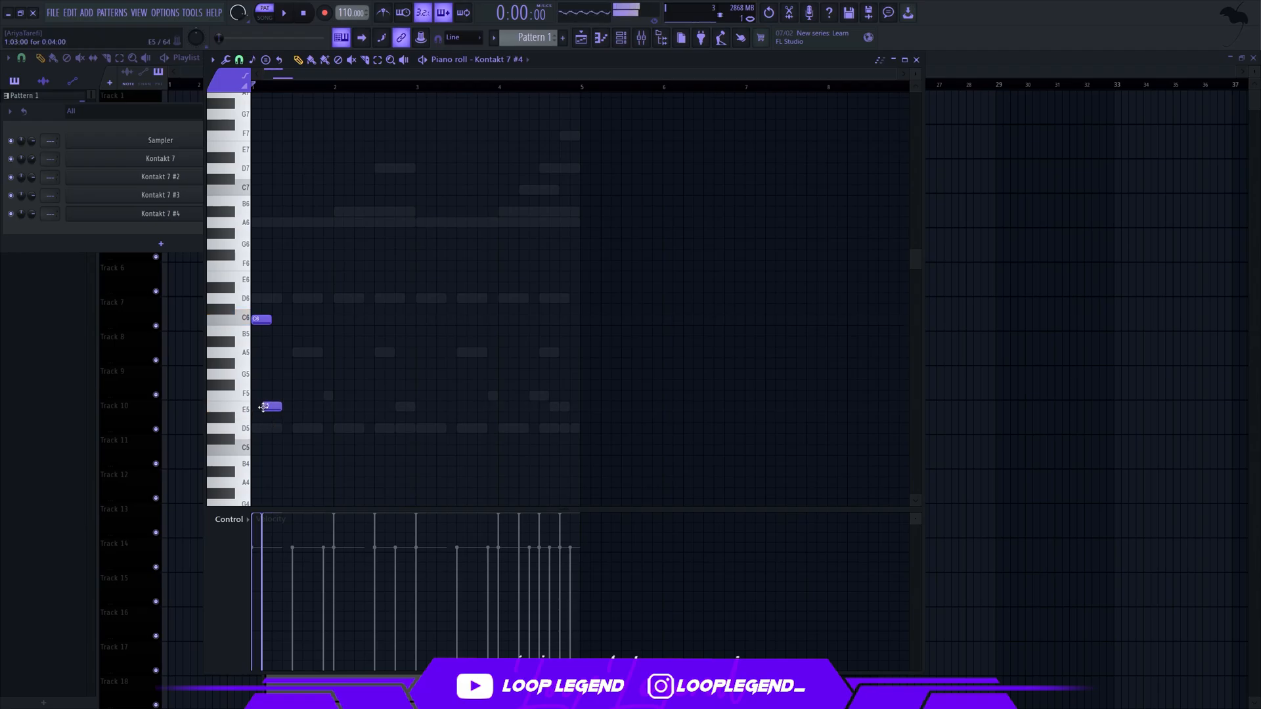
{"action": "scroll", "coordinate": [263, 408], "scroll_direction": "up", "scroll_amount": 3}
{"action": "key", "text": "space"}
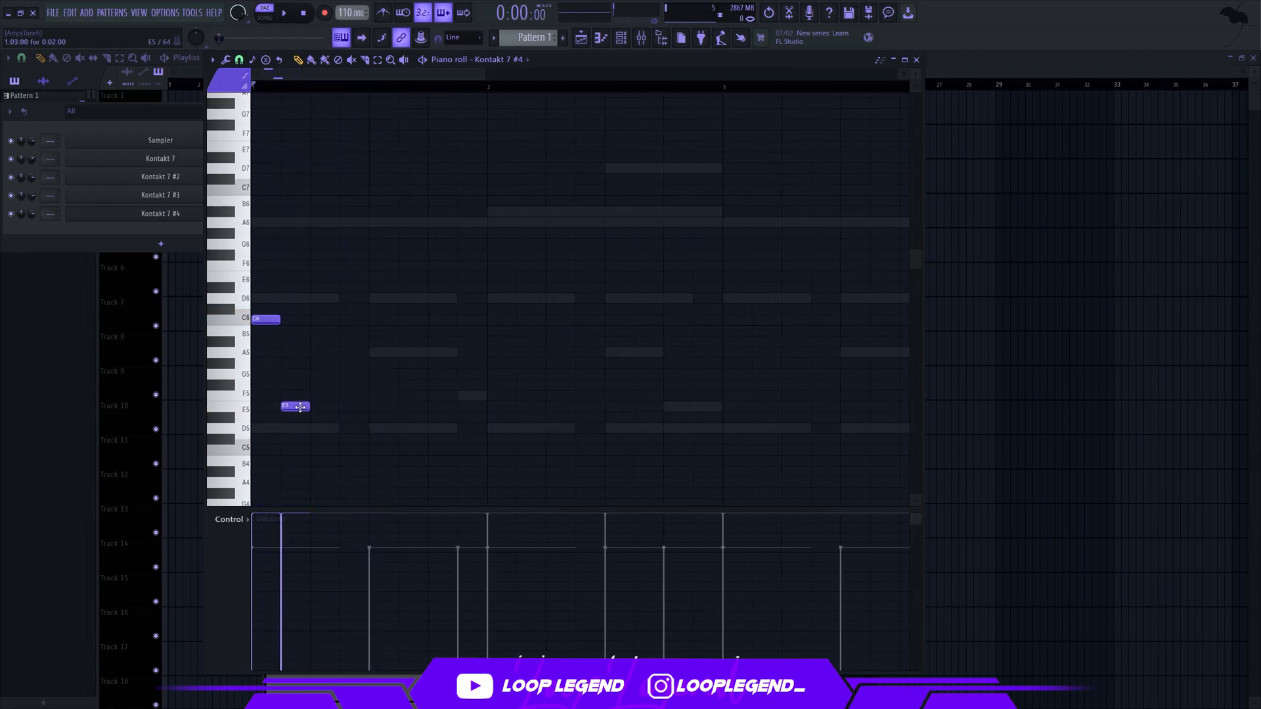
{"action": "key", "text": "space"}
{"action": "key", "text": "space"}
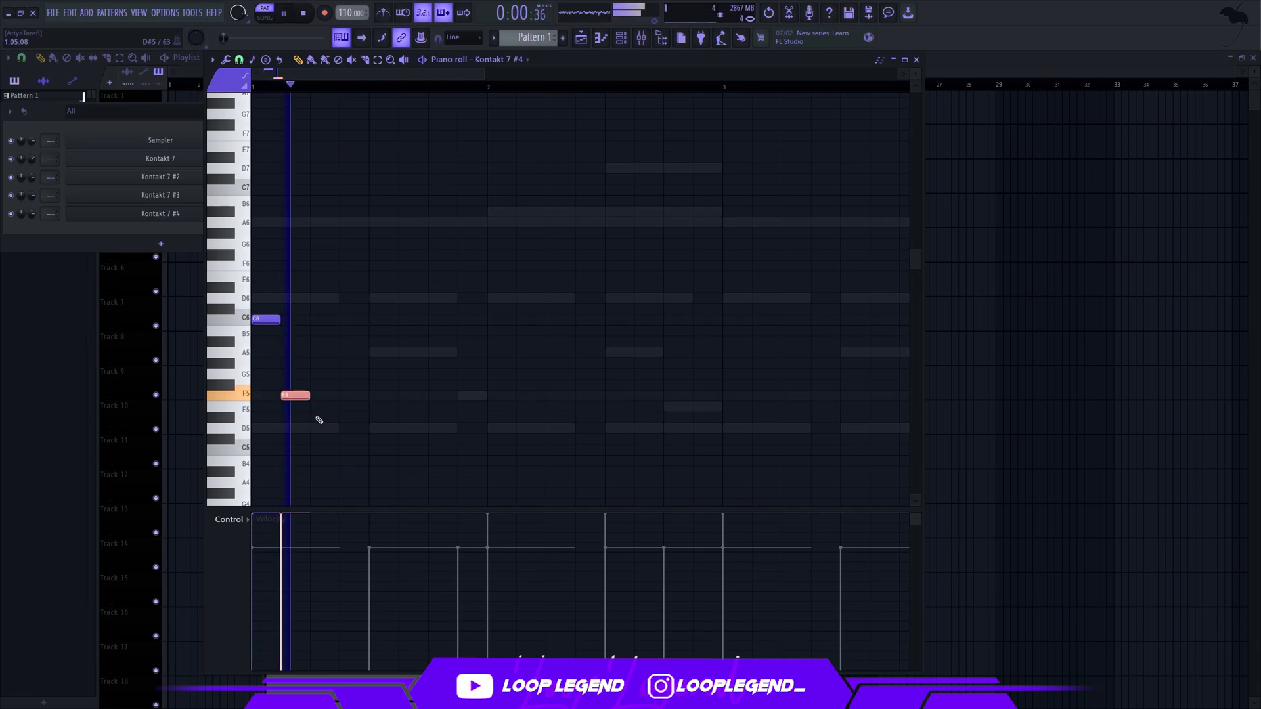
{"action": "key", "text": "shift+Down"}
{"action": "key", "text": "shift+Down"}
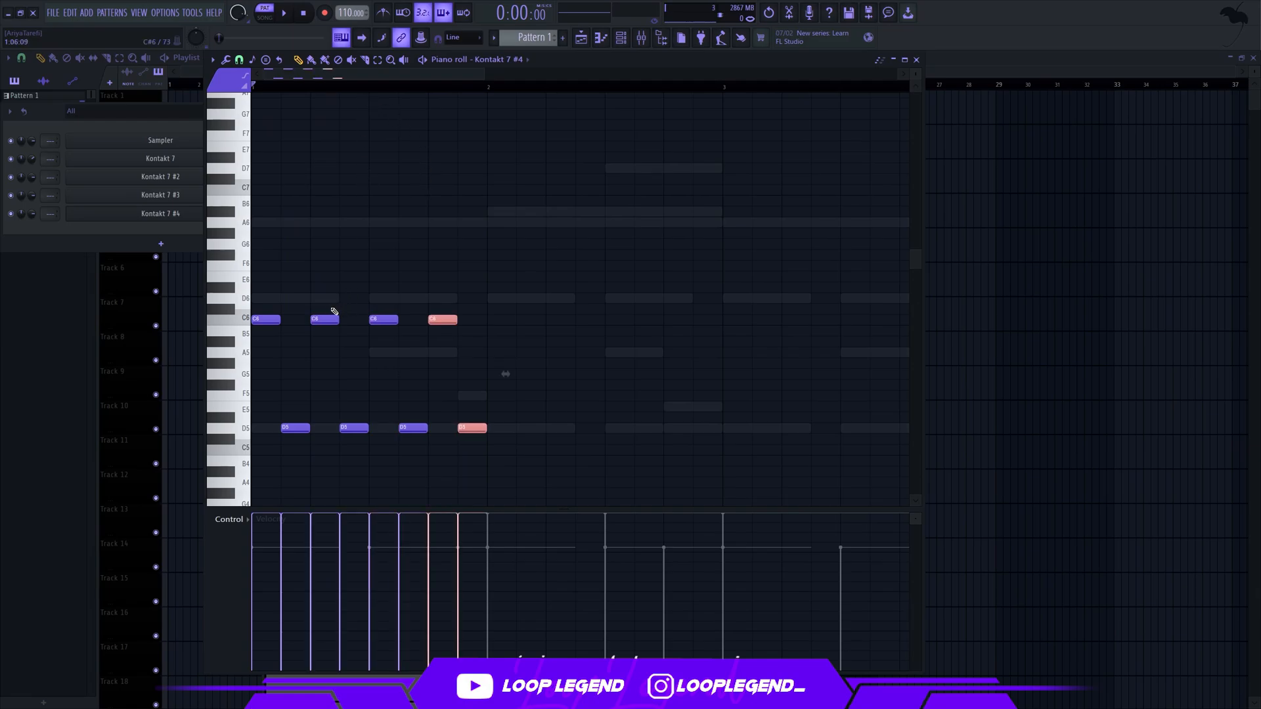
Clear the notes from bar 1, keeping only the final C6 and D5 pair
{"action": "scroll", "coordinate": [355, 432], "scroll_direction": "down", "scroll_amount": 2}
{"action": "key", "text": "Delete"}
{"action": "key", "text": "space"}
{"action": "left_click_drag", "start_coordinate": [439, 253], "coordinate": [501, 423]}
{"action": "key", "text": "Delete"}
{"action": "key", "text": "space"}
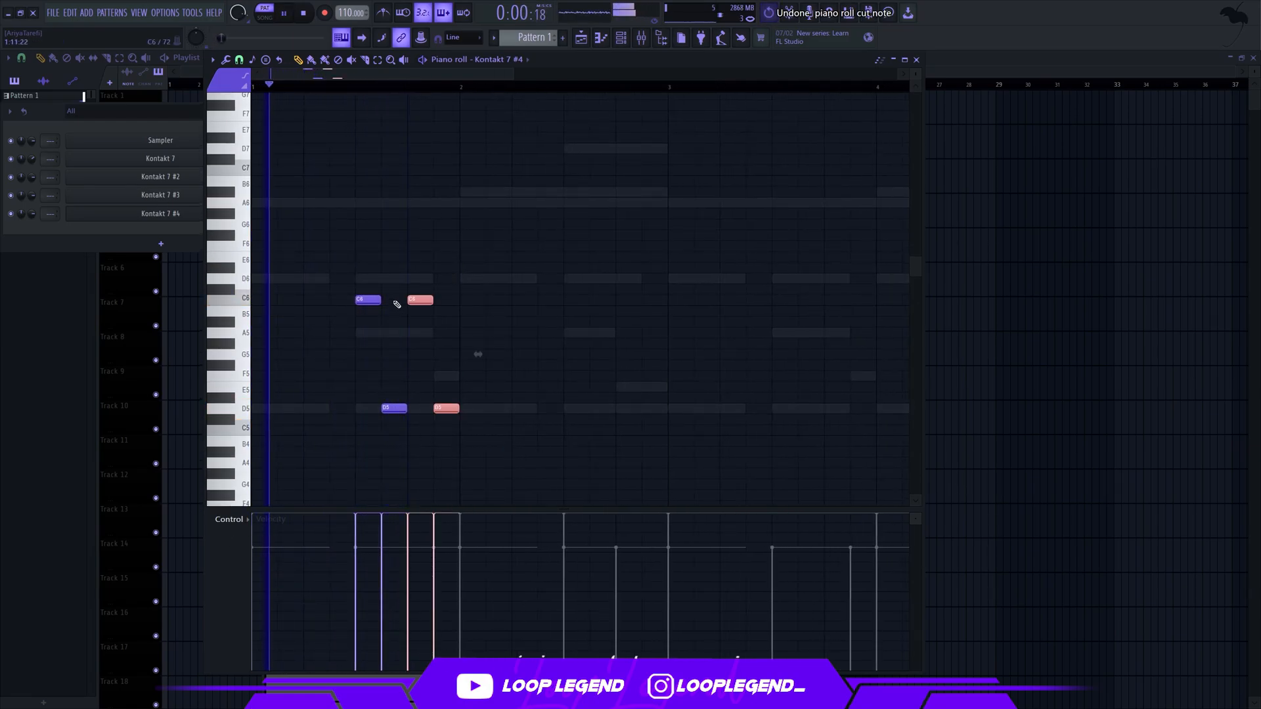
{"action": "left_click_drag", "start_coordinate": [397, 304], "coordinate": [312, 565]}
{"action": "key", "text": "Delete"}
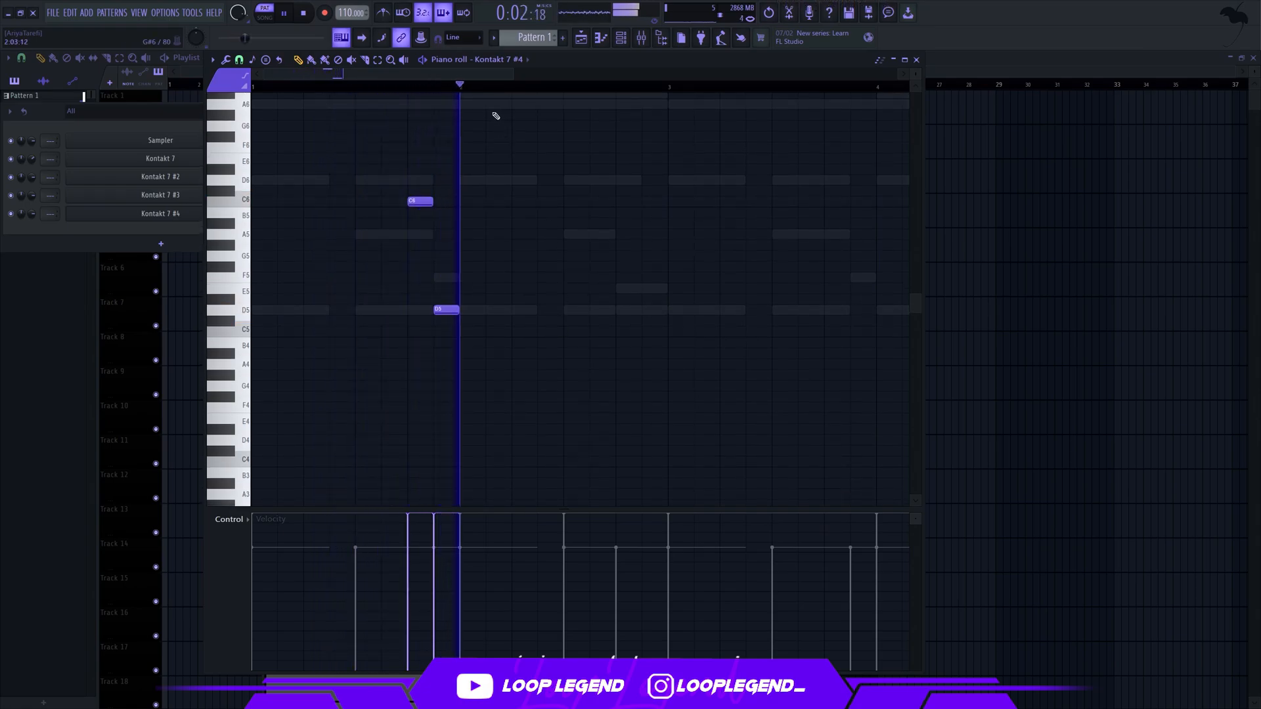
Duplicate bar 1's note pair into bar 2 and move the copies to A5 and E5
{"action": "left_click_drag", "start_coordinate": [462, 87], "coordinate": [162, 138]}
{"action": "key", "text": "ctrl+b"}
{"action": "scroll", "coordinate": [323, 84], "scroll_direction": "down", "scroll_amount": 3}
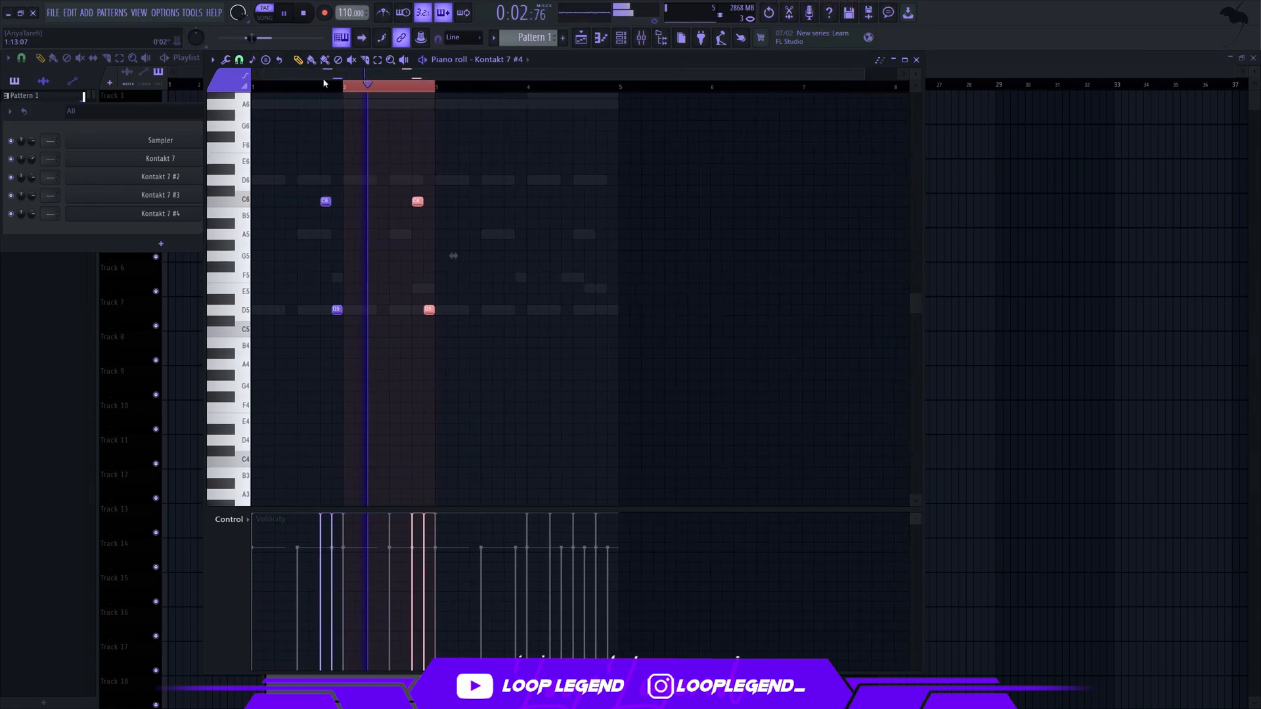
{"action": "key", "text": "space"}
{"action": "left_click", "coordinate": [295, 196], "text": "ctrl"}
{"action": "scroll", "coordinate": [296, 196], "scroll_direction": "up", "scroll_amount": 3}
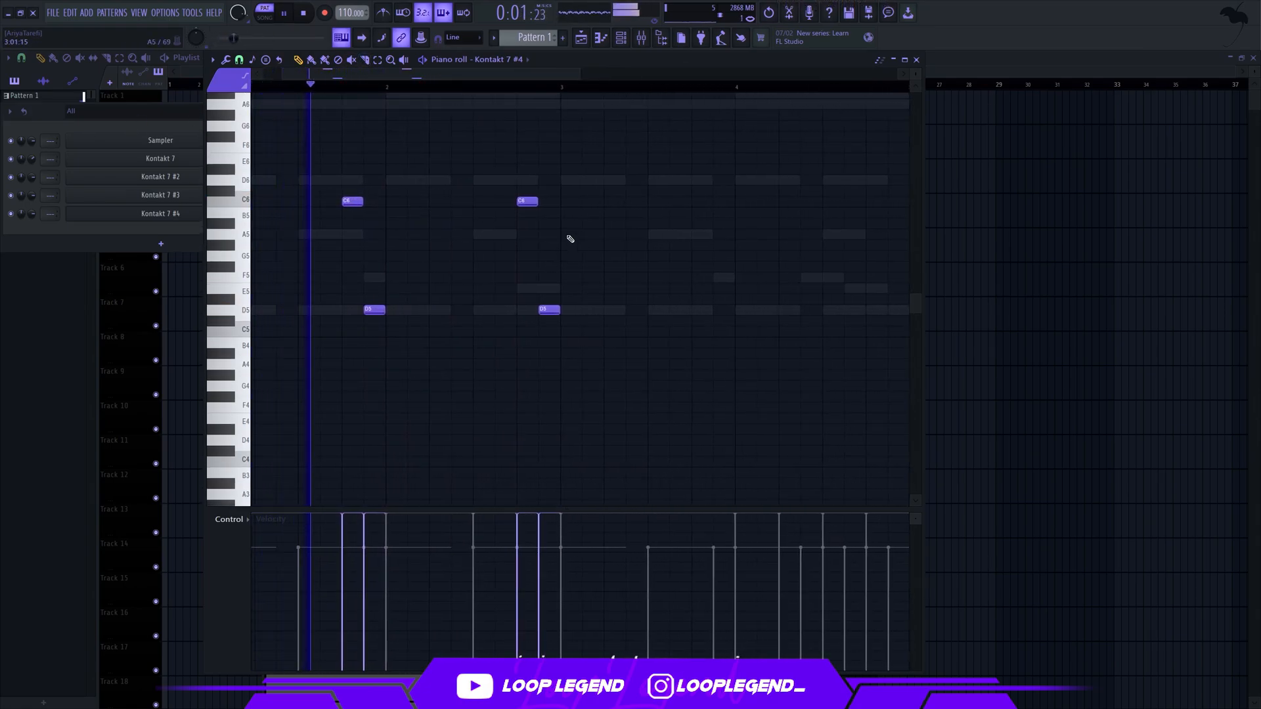
{"action": "left_click_drag", "start_coordinate": [527, 201], "coordinate": [545, 245]}
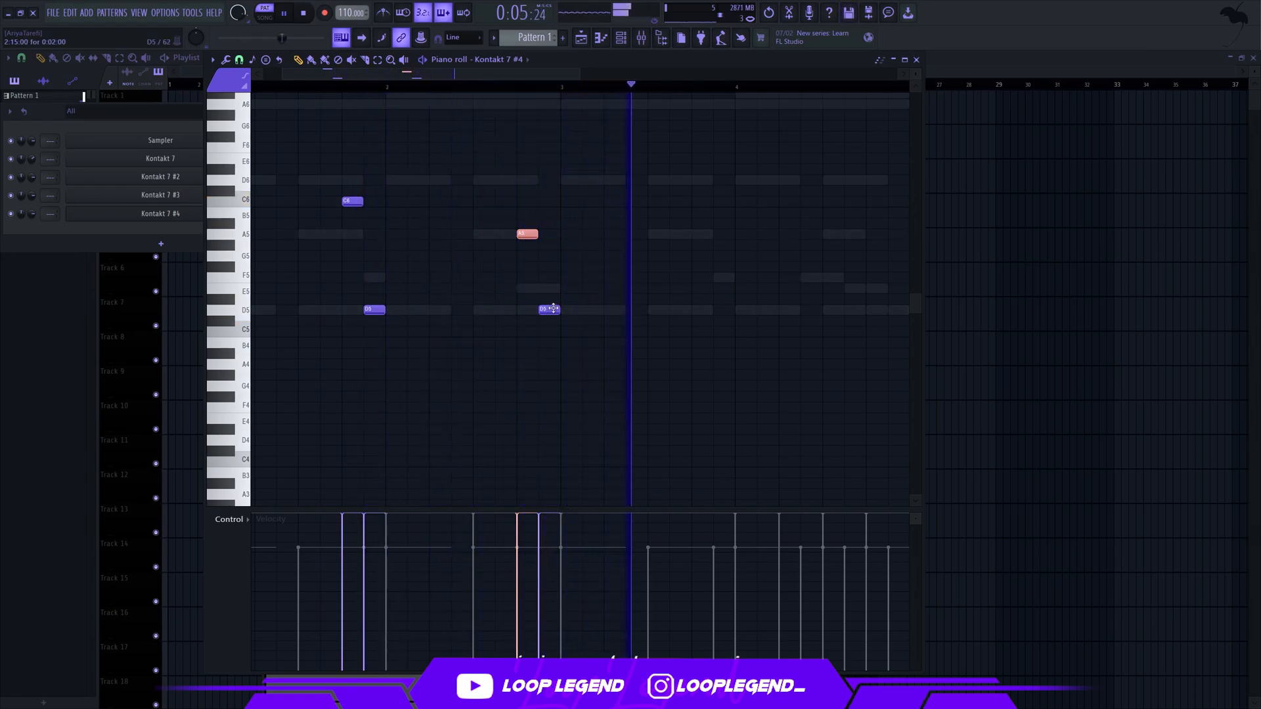
{"action": "left_click_drag", "start_coordinate": [553, 312], "coordinate": [553, 294]}
Duplicate the two-bar C6, D5, A5, E5 phrase into bars 3 and 4
{"action": "left_click_drag", "start_coordinate": [561, 87], "coordinate": [348, 82]}
{"action": "key", "text": "ctrl+b"}
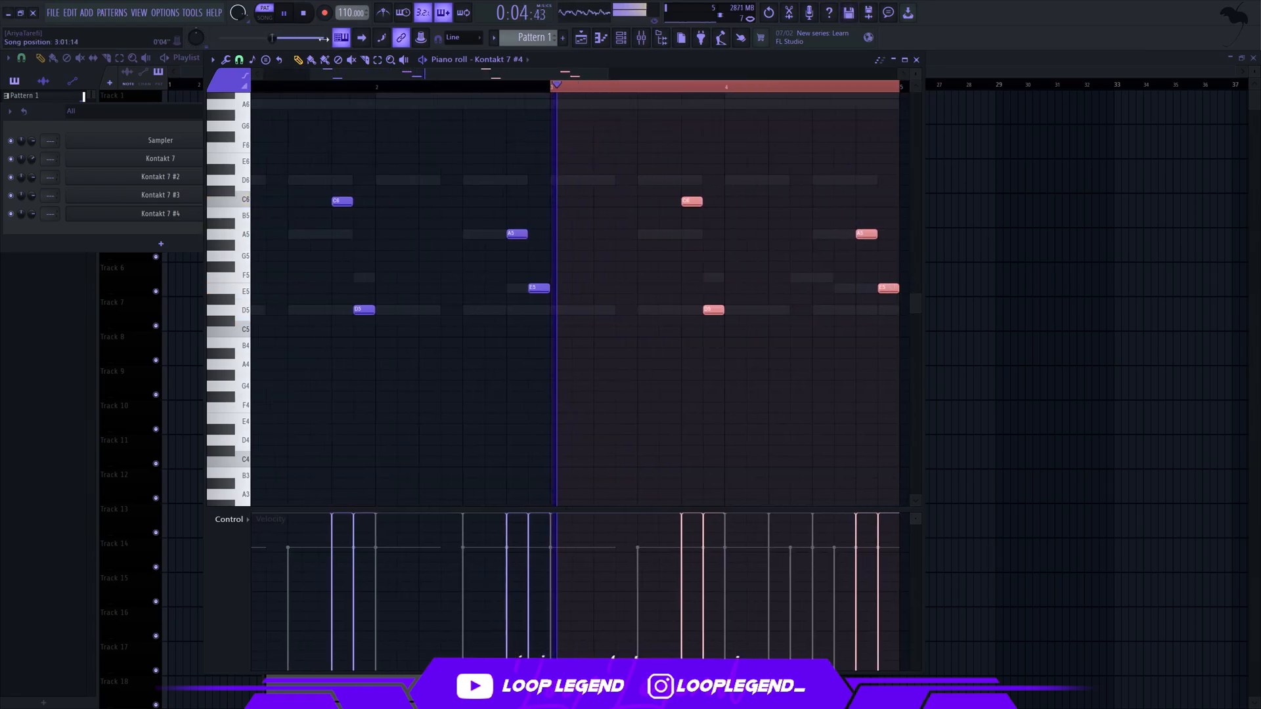
{"action": "scroll", "coordinate": [473, 98], "scroll_direction": "down", "scroll_amount": 3}
{"action": "key", "text": "ctrl+d"}
{"action": "scroll", "coordinate": [550, 177], "scroll_direction": "up", "scroll_amount": 2}
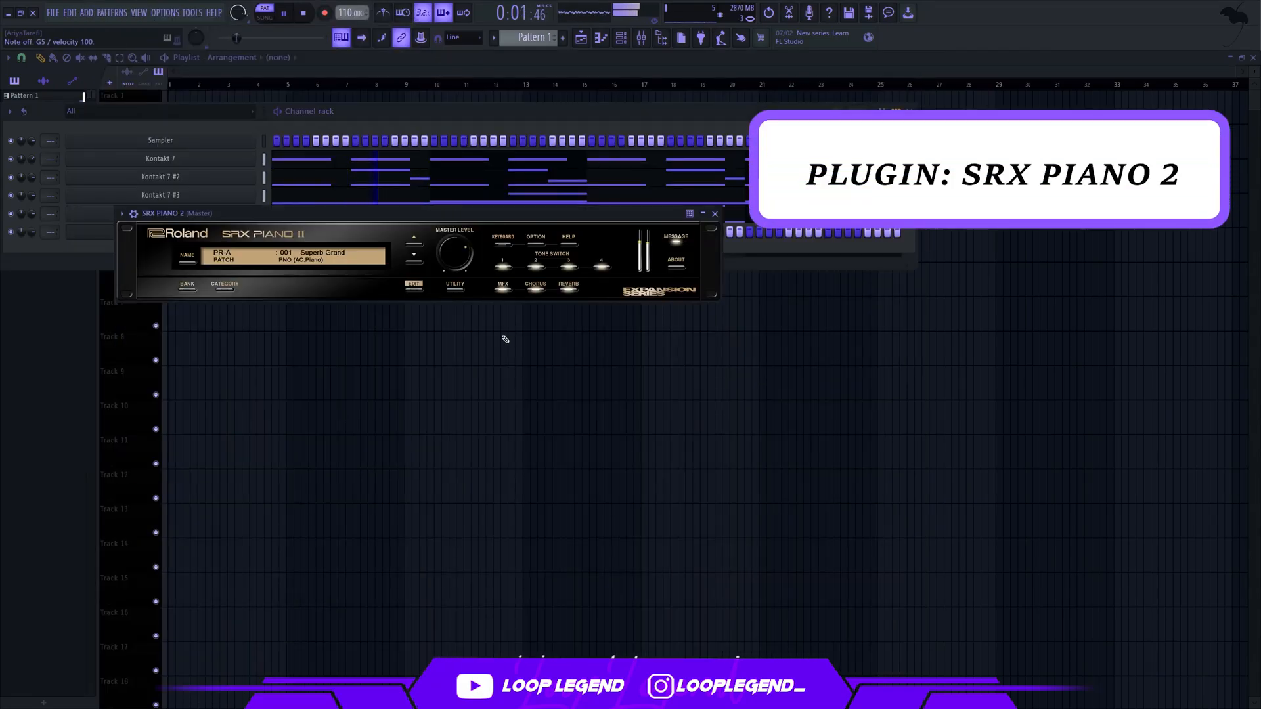
In the SRX PIANO 2 piano roll, write a one-bar D2 note in bar 1
{"action": "key", "text": "F7"}
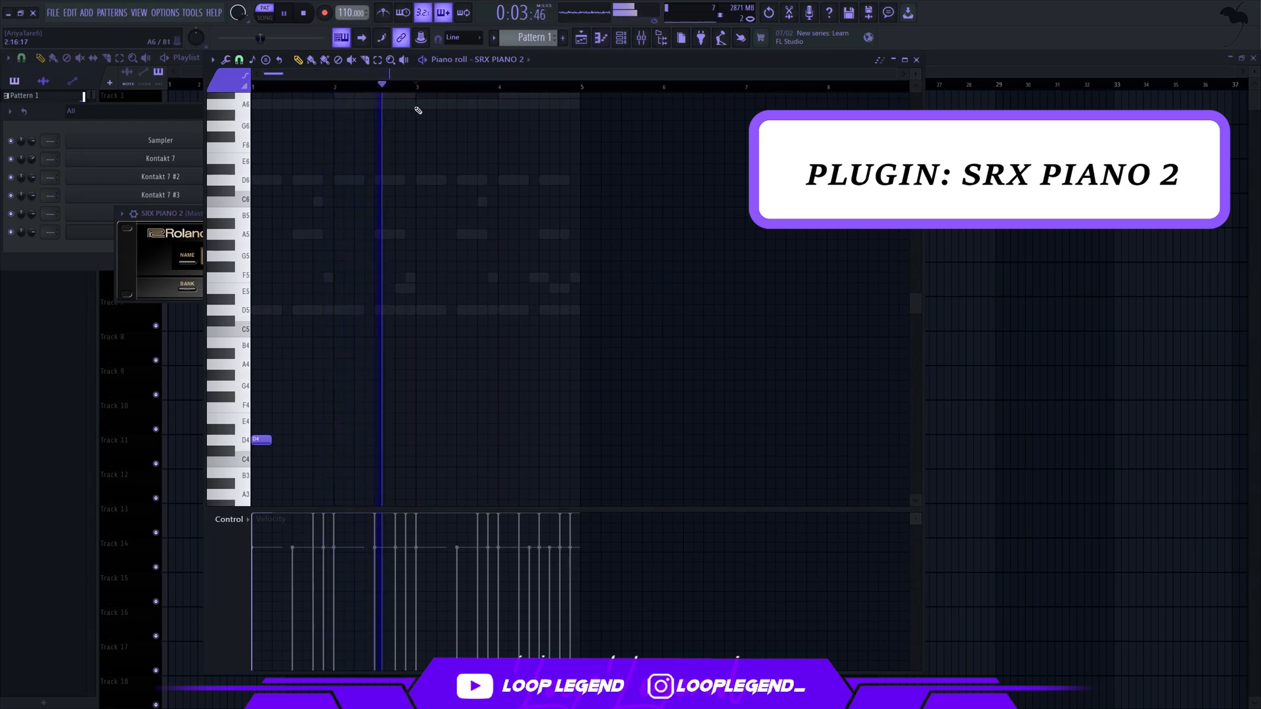
{"action": "left_click", "coordinate": [340, 104]}
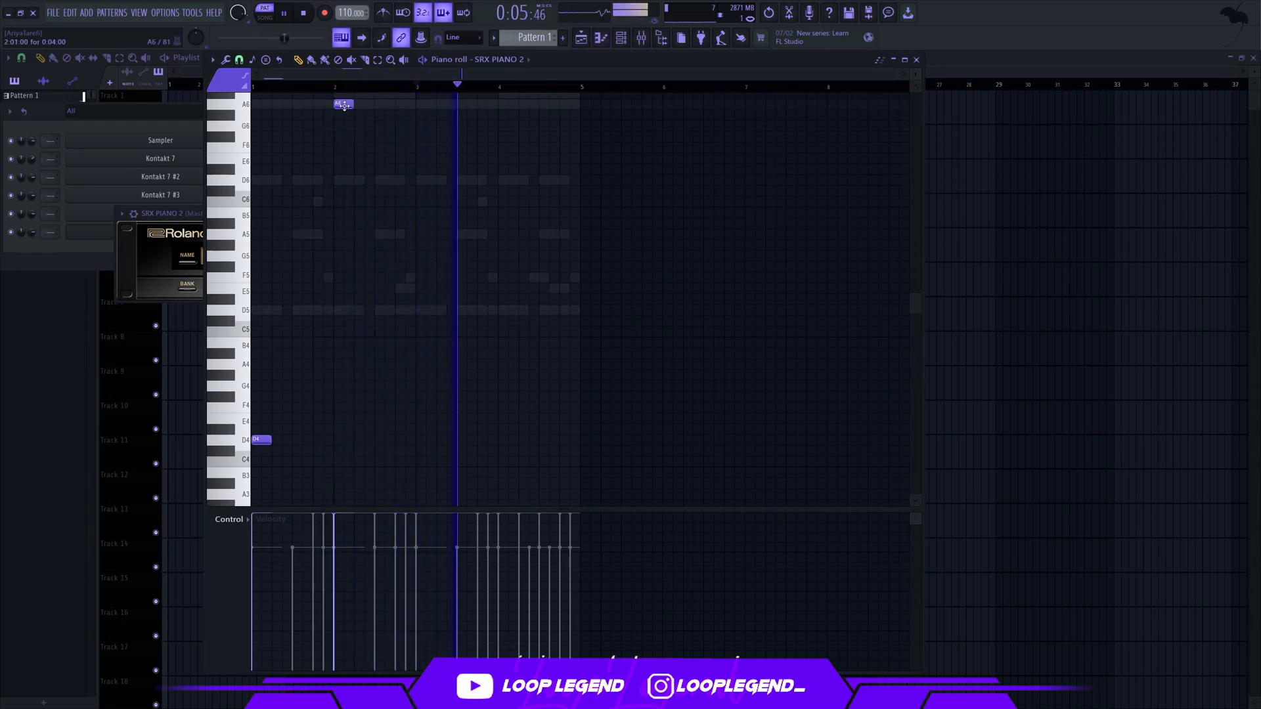
{"action": "key", "text": "ctrl+l"}
{"action": "right_click", "coordinate": [344, 105]}
{"action": "key", "text": "ctrl+Down"}
{"action": "key", "text": "ctrl+Down"}
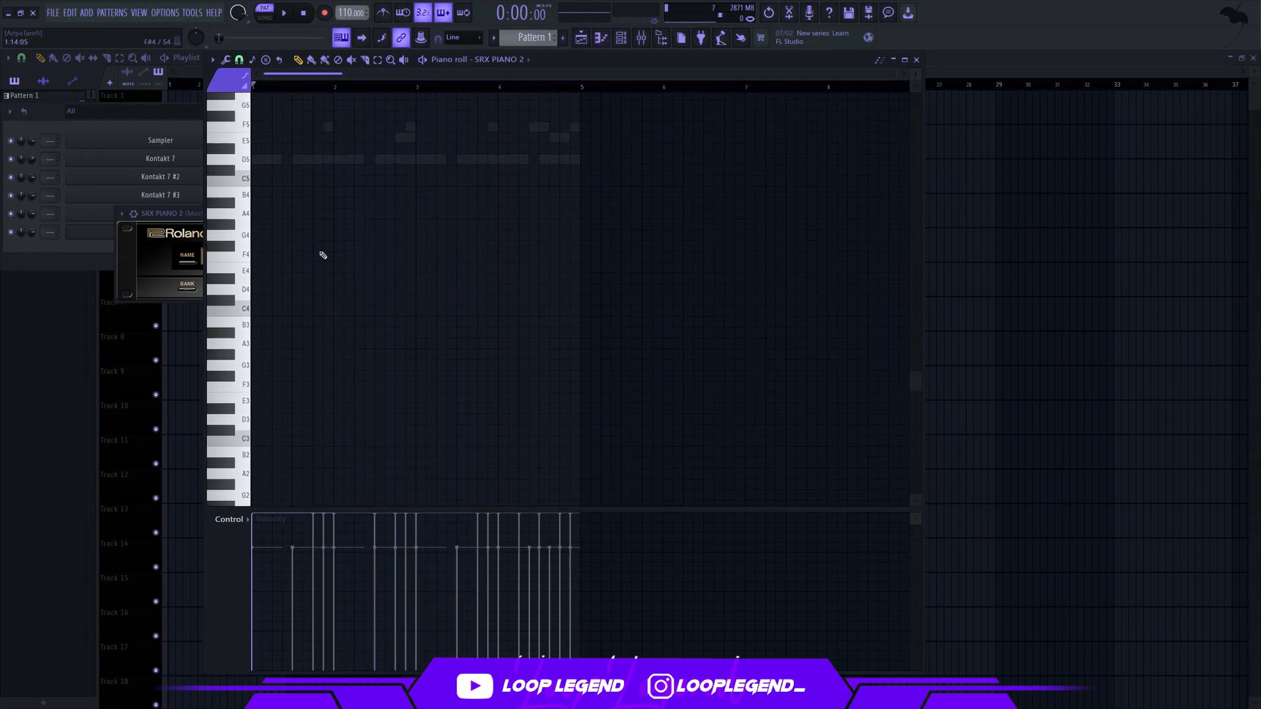
{"action": "key", "text": "space"}
{"action": "scroll", "coordinate": [323, 253], "scroll_direction": "down", "scroll_amount": 3}
{"action": "scroll", "coordinate": [263, 246], "scroll_direction": "up", "scroll_amount": 3}
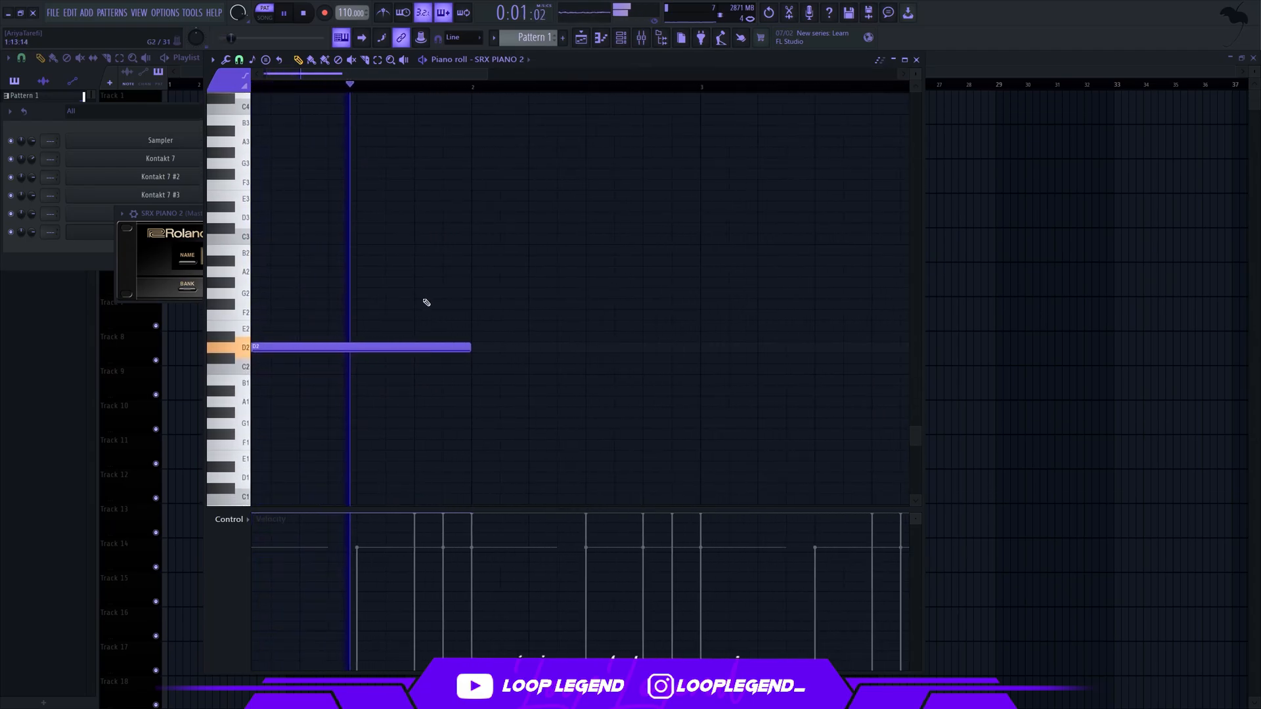
Shorten the D2 to three quarters of a bar and repeat it at the start of bars 2, 3 and 4
{"action": "left_click_drag", "start_coordinate": [478, 346], "coordinate": [418, 347]}
{"action": "left_click", "coordinate": [486, 347]}
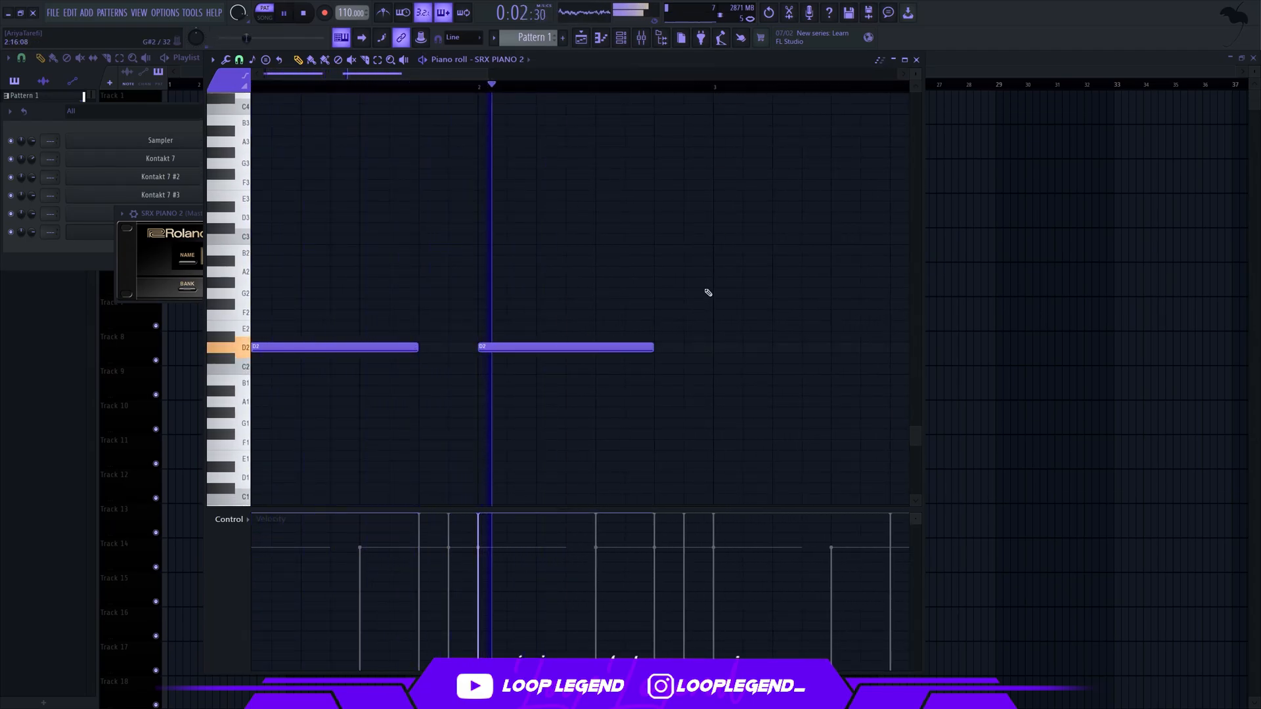
{"action": "left_click", "coordinate": [715, 337]}
{"action": "left_click_drag", "start_coordinate": [714, 350], "coordinate": [713, 351]}
{"action": "scroll", "coordinate": [657, 370], "scroll_direction": "down", "scroll_amount": 3}
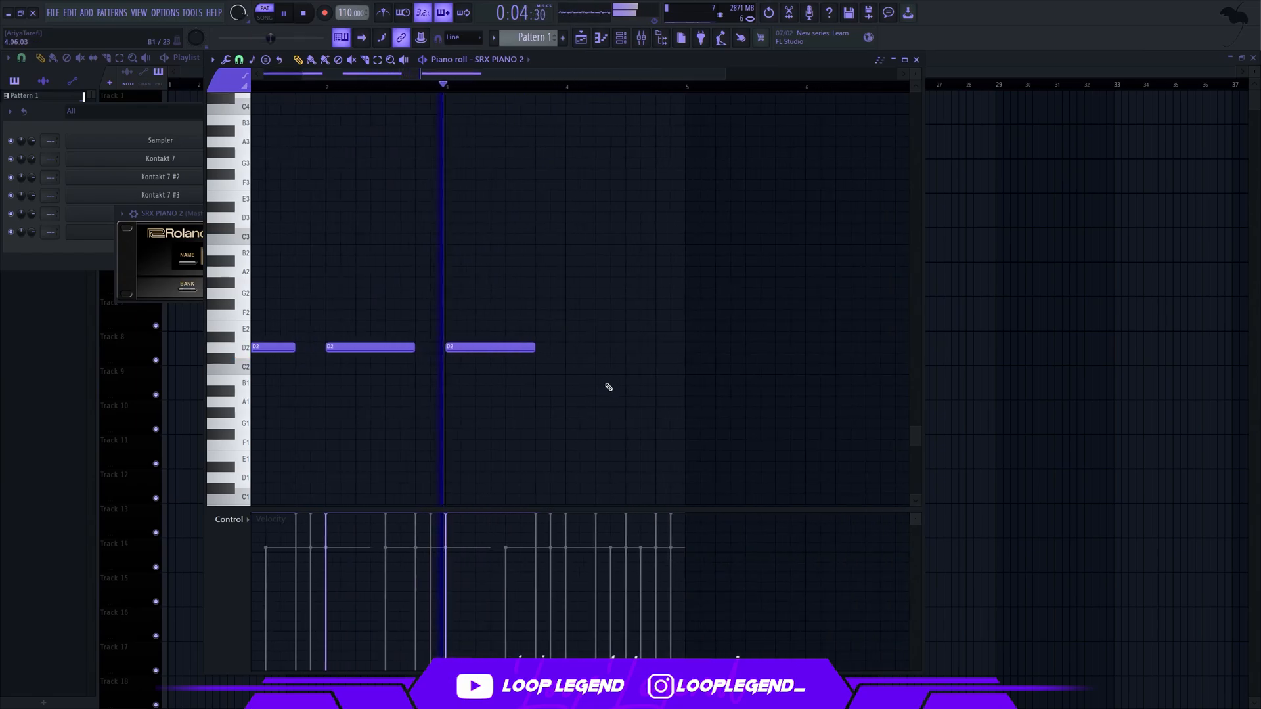
{"action": "scroll", "coordinate": [605, 378], "scroll_direction": "up", "scroll_amount": 1}
{"action": "left_click", "coordinate": [568, 352]}
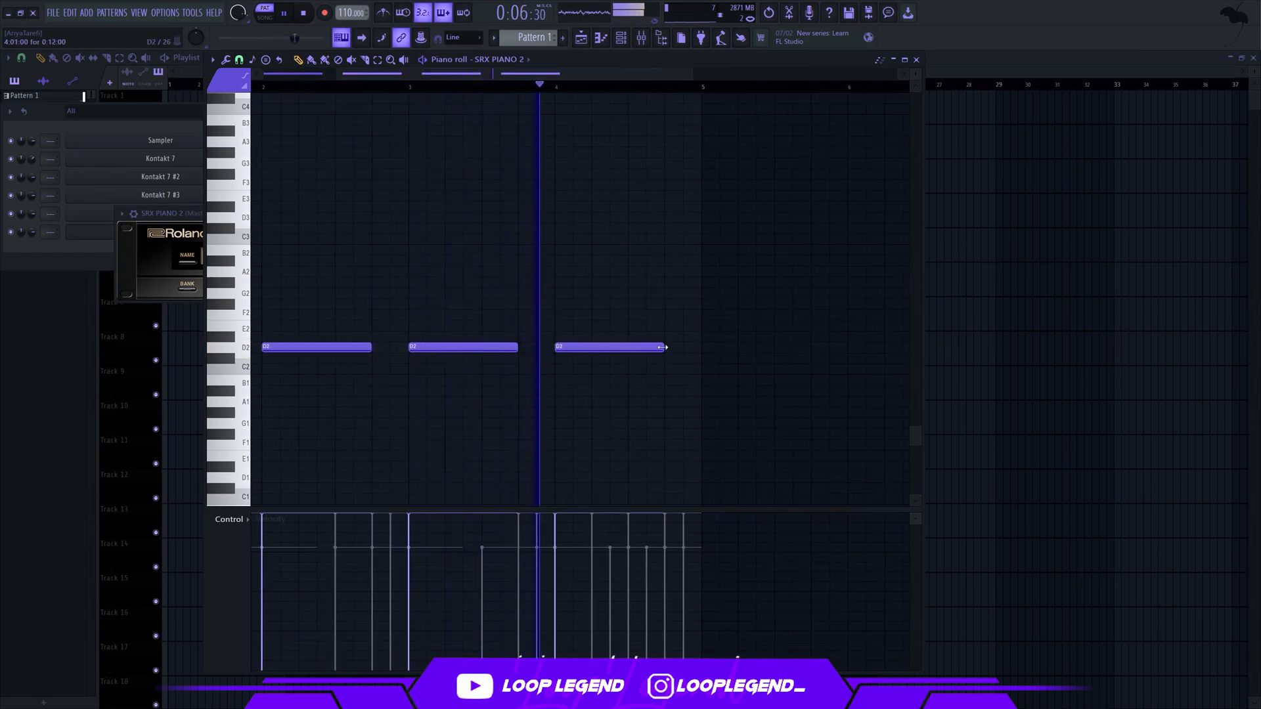
Shorten bar 4's D2 to half a bar and fill the rest of the bar with a half-bar D#2
{"action": "left_click_drag", "start_coordinate": [661, 347], "coordinate": [627, 347]}
{"action": "left_click", "coordinate": [630, 338]}
{"action": "scroll", "coordinate": [617, 340], "scroll_direction": "down", "scroll_amount": 3}
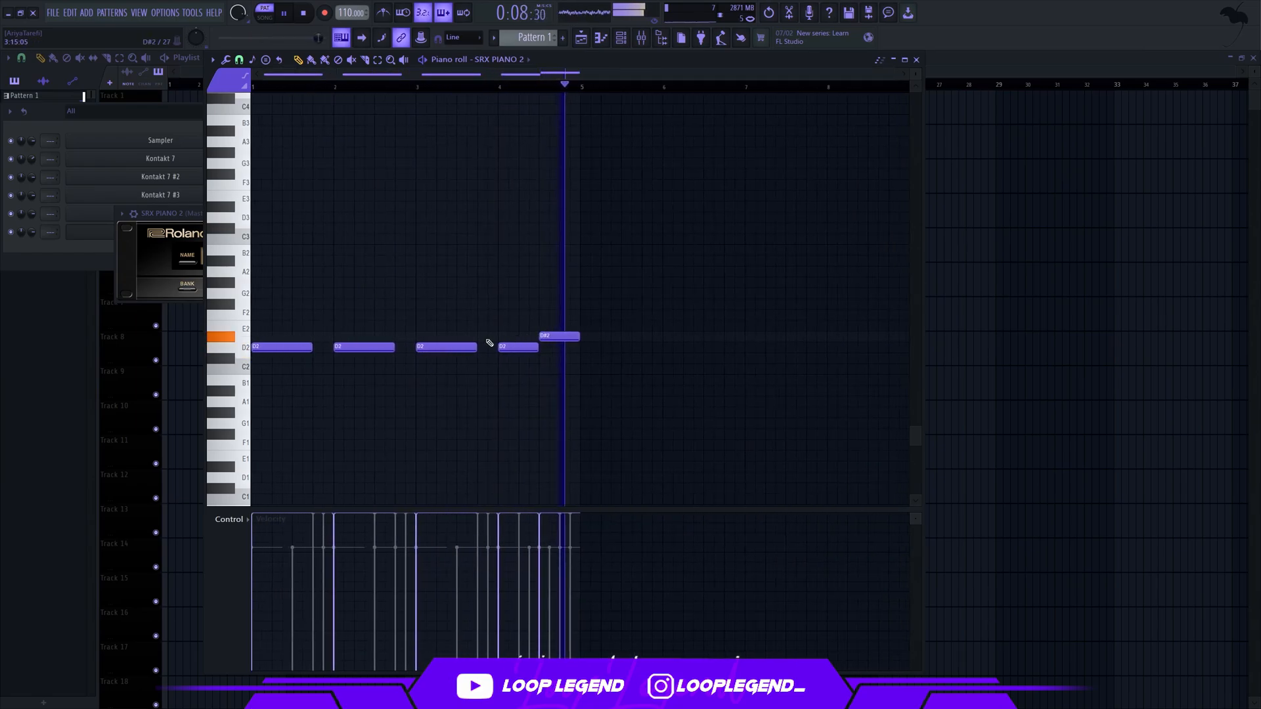
Add an eighth-note D#2 at the very end of bar 2, leading into bar 3
{"action": "left_click", "coordinate": [397, 337]}
{"action": "left_click_drag", "start_coordinate": [397, 338], "coordinate": [414, 337]}
{"action": "scroll", "coordinate": [485, 329], "scroll_direction": "up", "scroll_amount": 1}
{"action": "scroll", "coordinate": [485, 329], "scroll_direction": "up", "scroll_amount": 2}
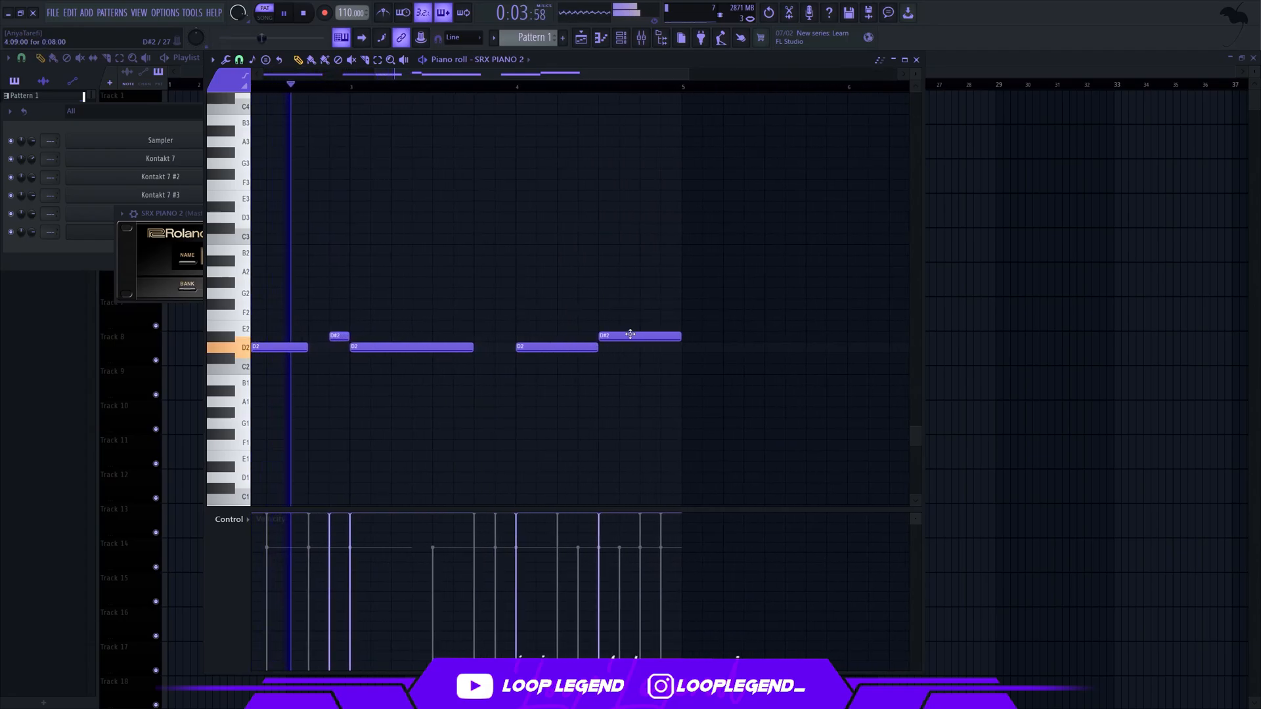
Rework bar 4 into a quarter-bar D2 followed by two D#2 notes of six steps each
{"action": "left_click_drag", "start_coordinate": [631, 335], "coordinate": [559, 351]}
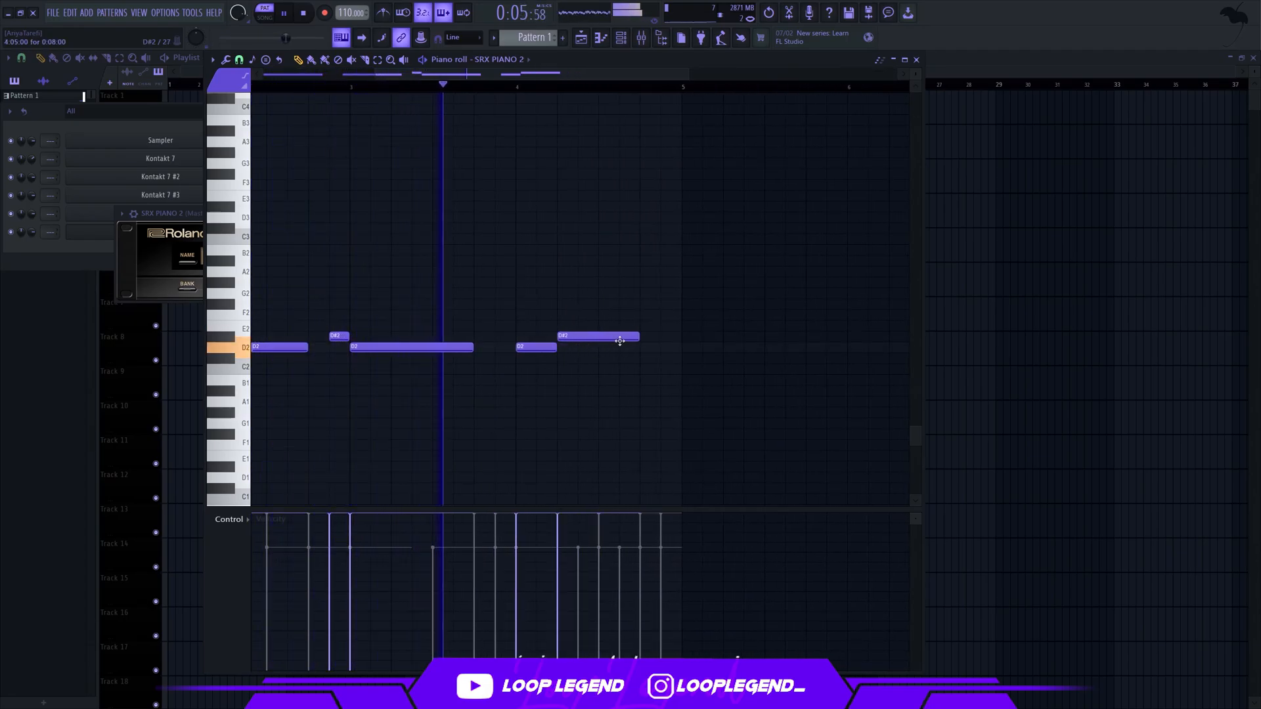
{"action": "left_click_drag", "start_coordinate": [636, 340], "coordinate": [561, 282]}
{"action": "key", "text": "ctrl+b"}
{"action": "scroll", "coordinate": [548, 269], "scroll_direction": "down", "scroll_amount": 1}
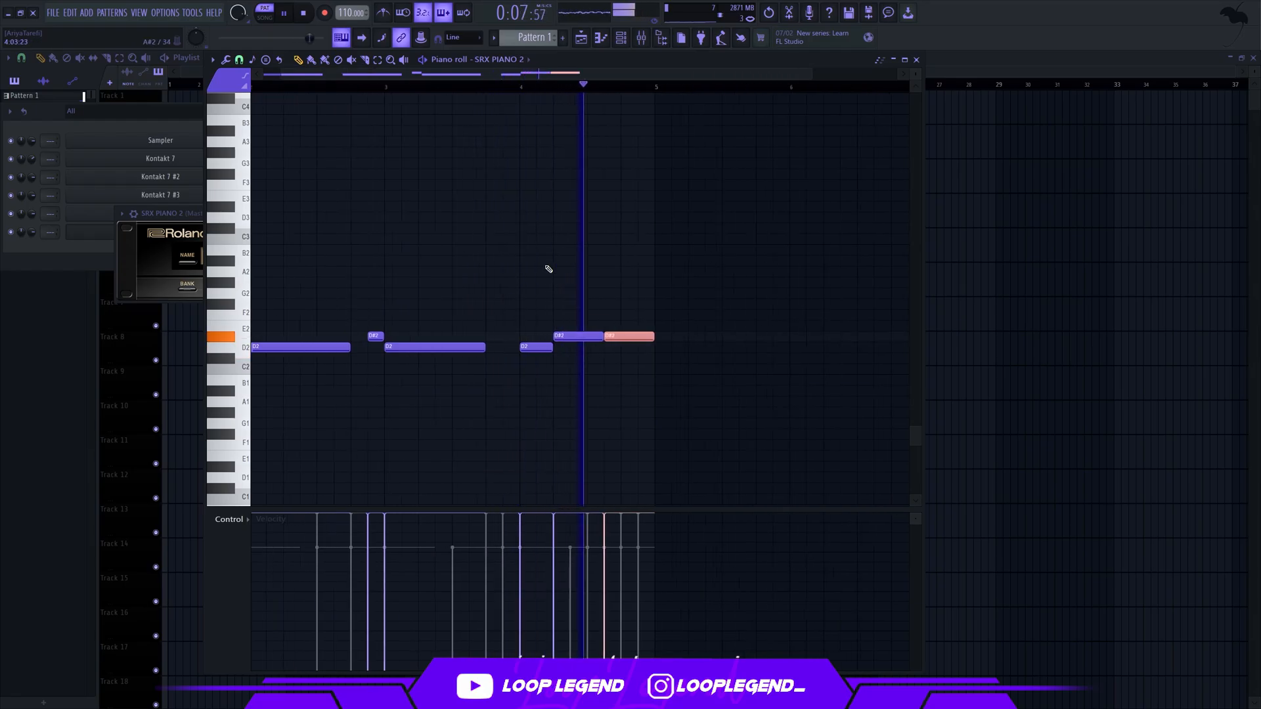
{"action": "scroll", "coordinate": [532, 265], "scroll_direction": "down", "scroll_amount": 1}
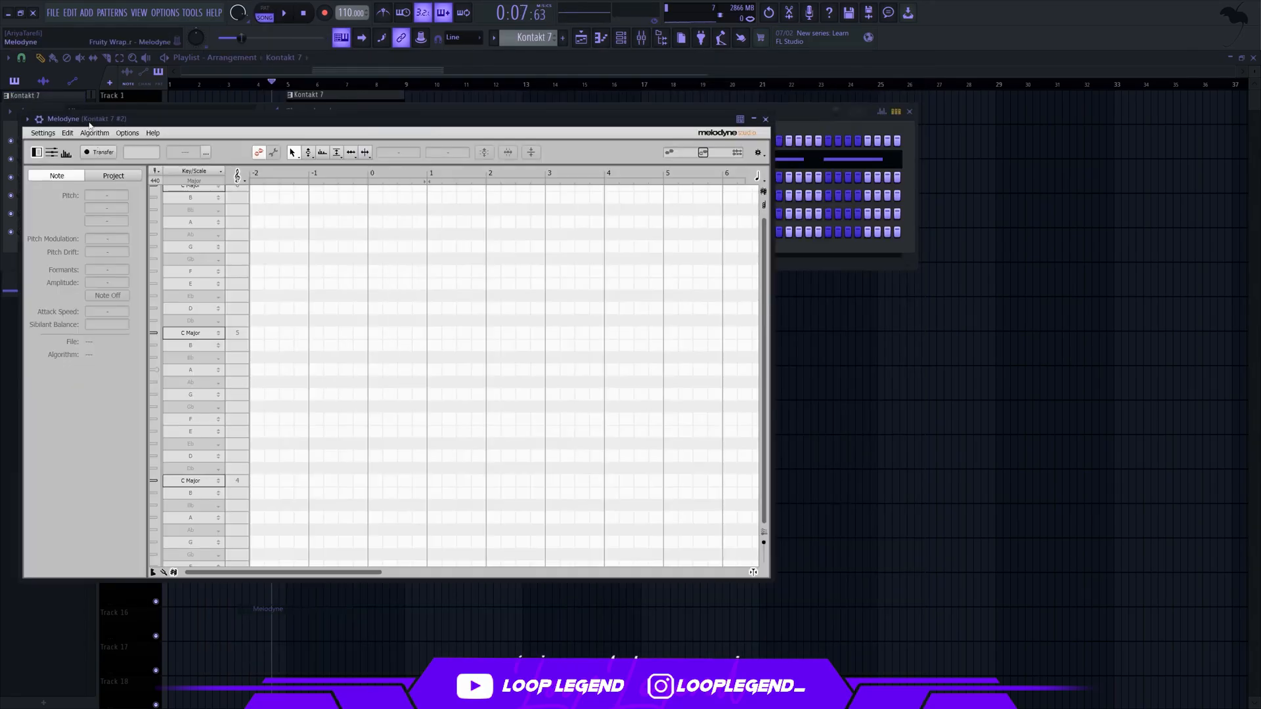
Transfer the Kontakt 7 #2 audio into Melodyne and set its scale to D Phrygian
{"action": "left_click", "coordinate": [108, 153]}
{"action": "key", "text": "space"}
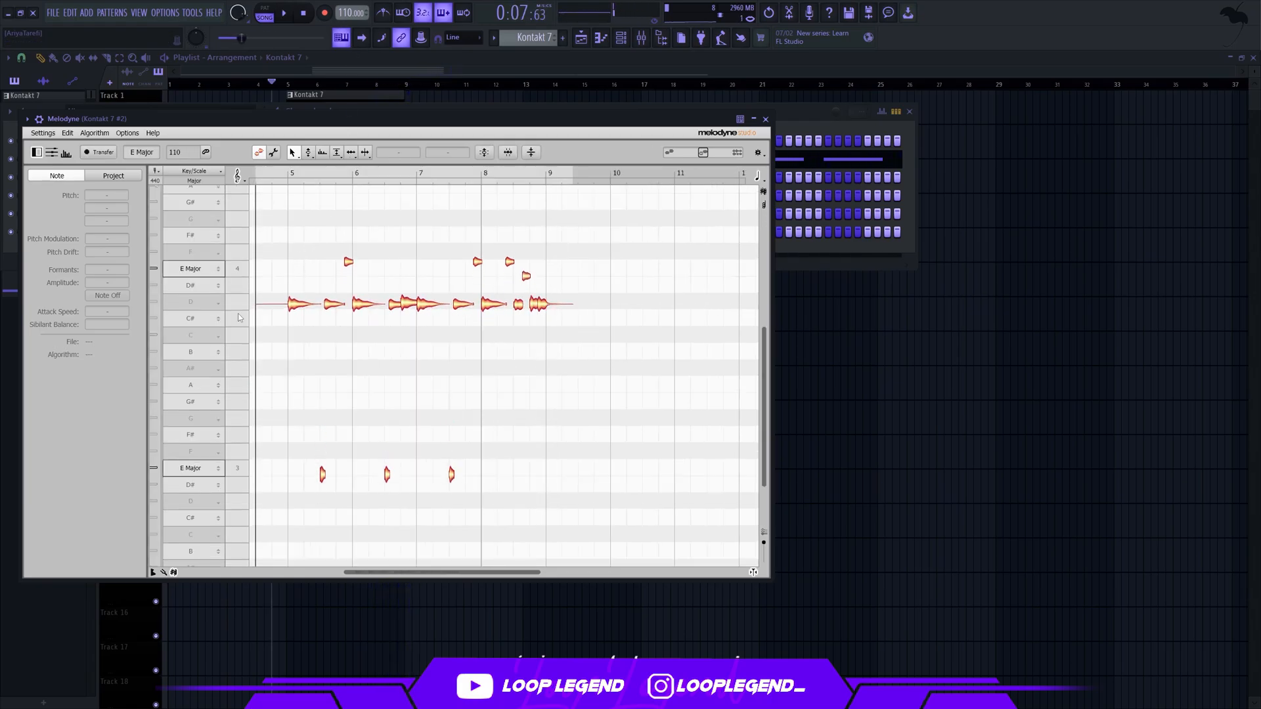
{"action": "left_click", "coordinate": [196, 302]}
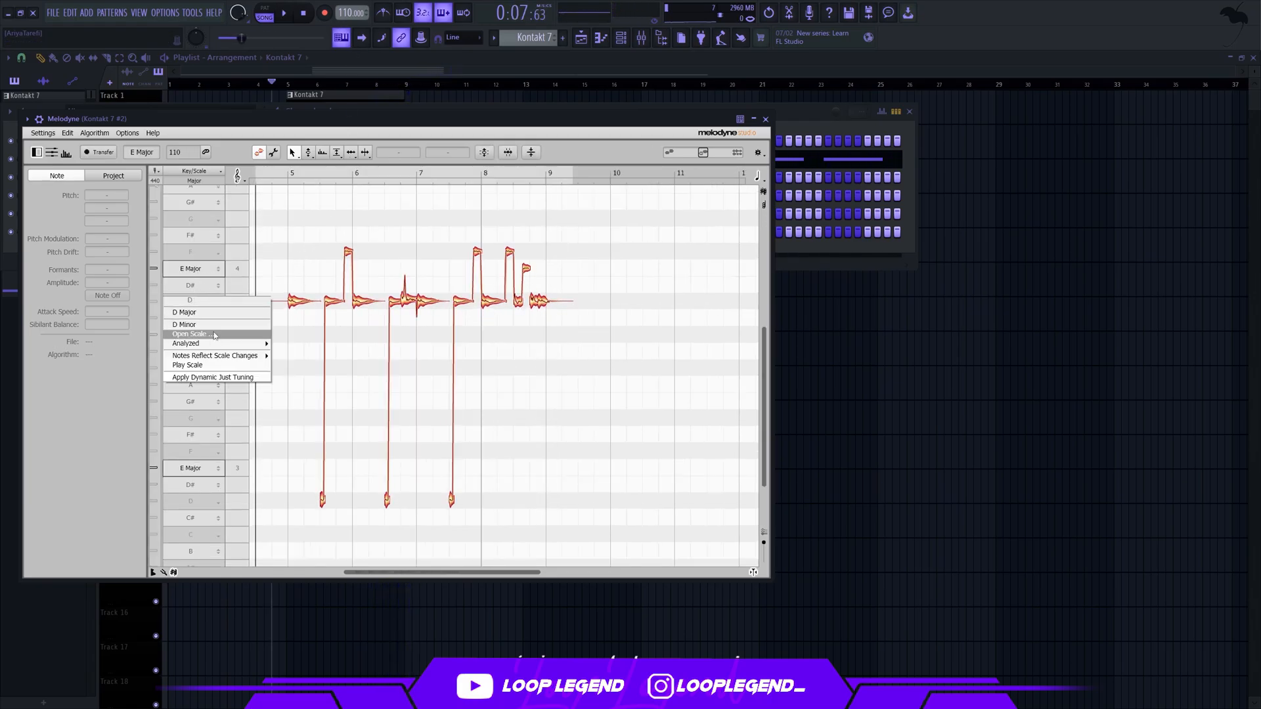
{"action": "left_click", "coordinate": [189, 334]}
{"action": "left_click", "coordinate": [416, 207]}
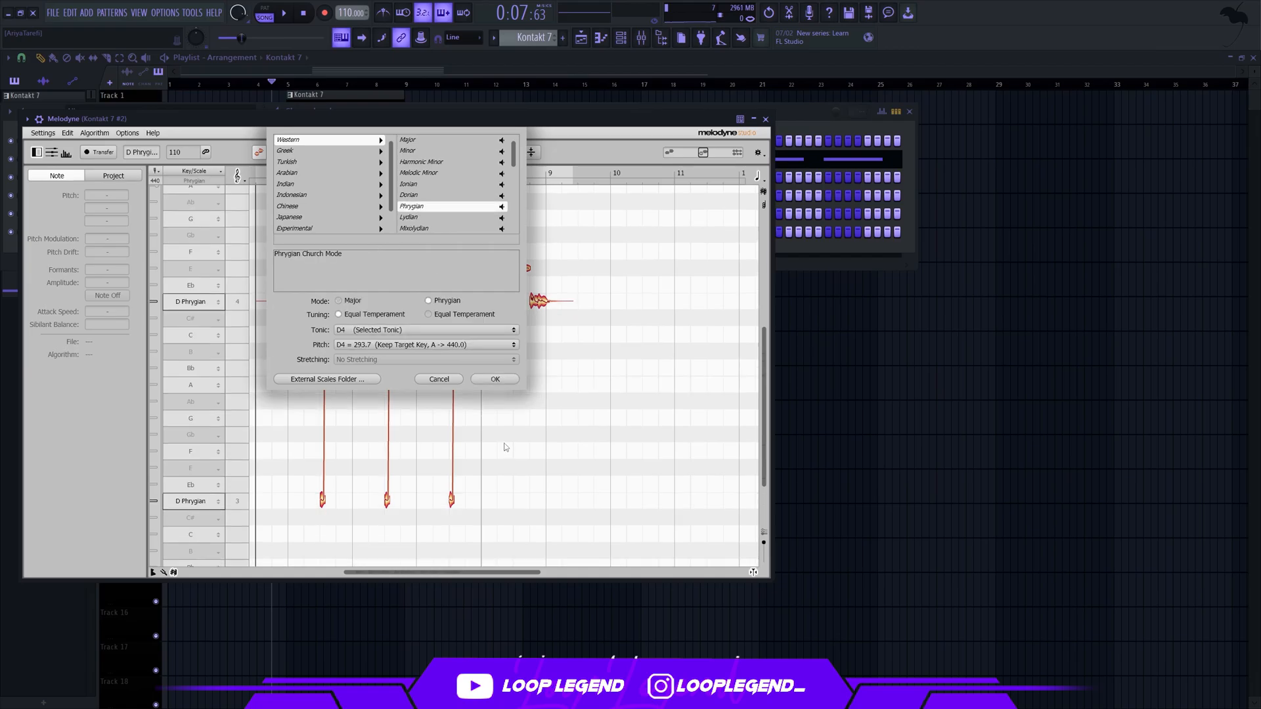
{"action": "left_click", "coordinate": [494, 379]}
Redetect the transferred audio with the Polyphonic Sustain algorithm
{"action": "left_click", "coordinate": [94, 132]}
{"action": "left_click", "coordinate": [105, 182]}
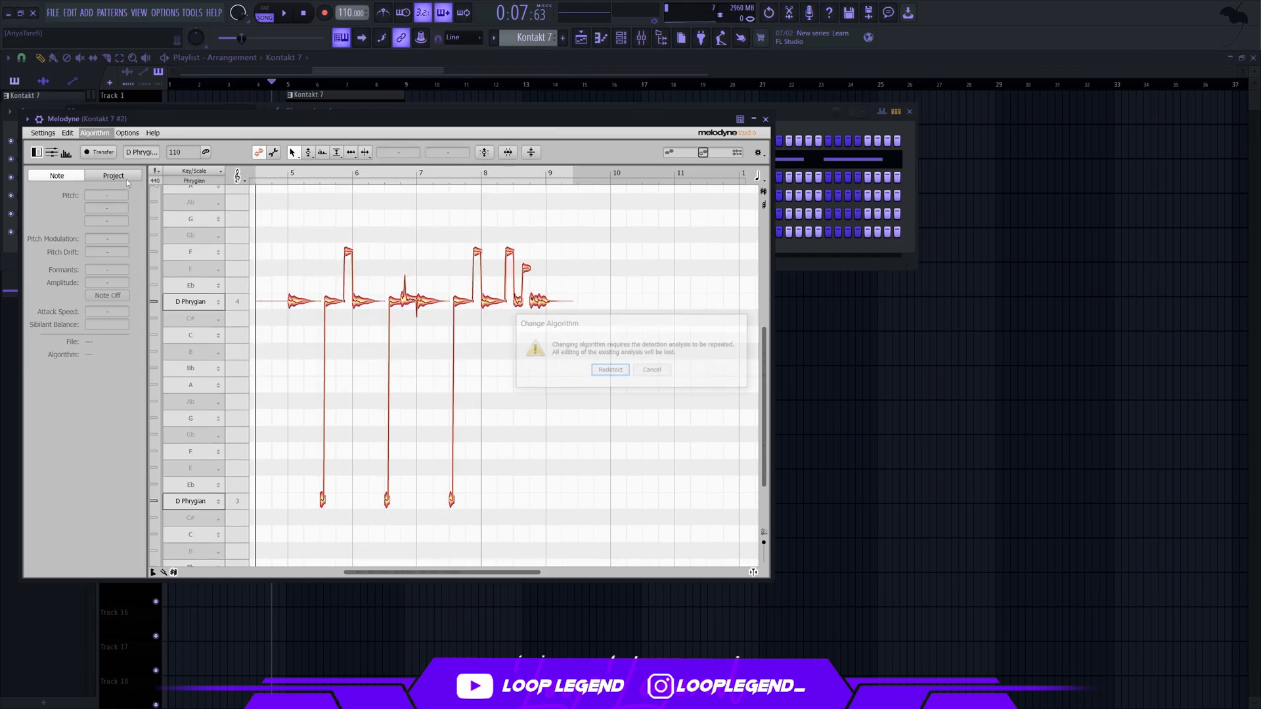
{"action": "left_click", "coordinate": [610, 371]}
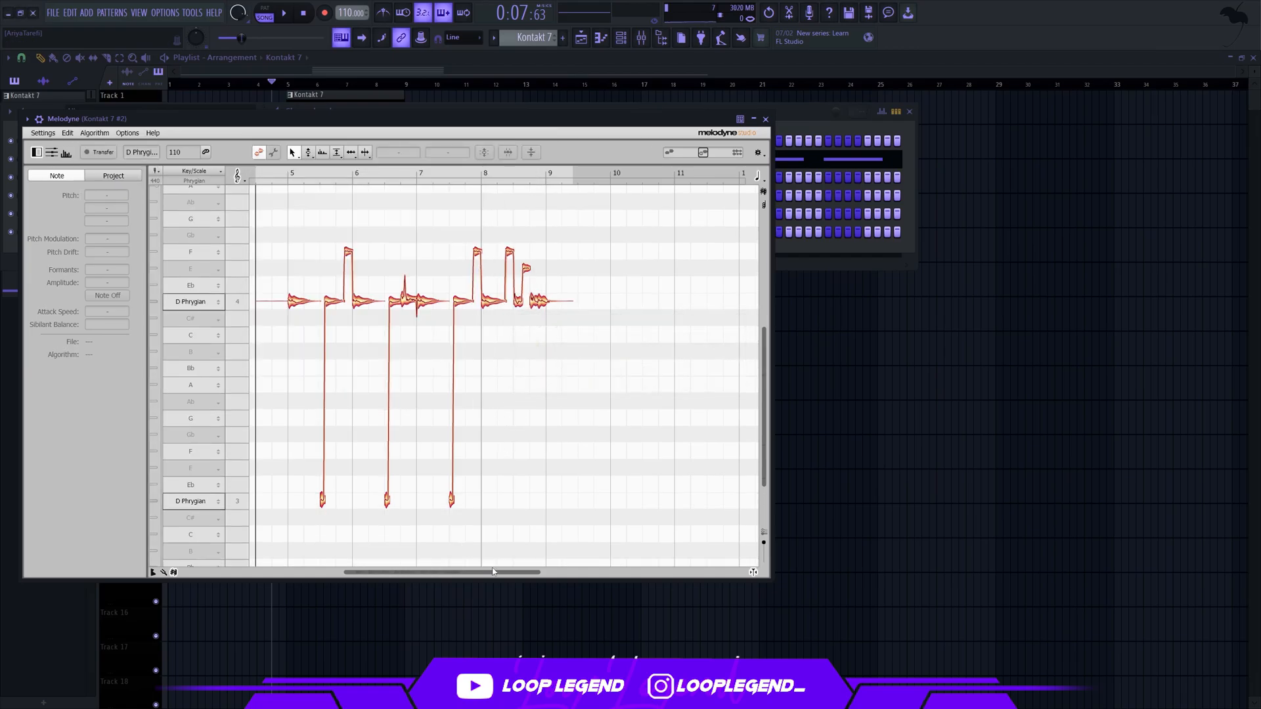
Raise the two E4 notes near the ends of bars 6 and 8 to F4 and open the mixer
{"action": "key", "text": "space"}
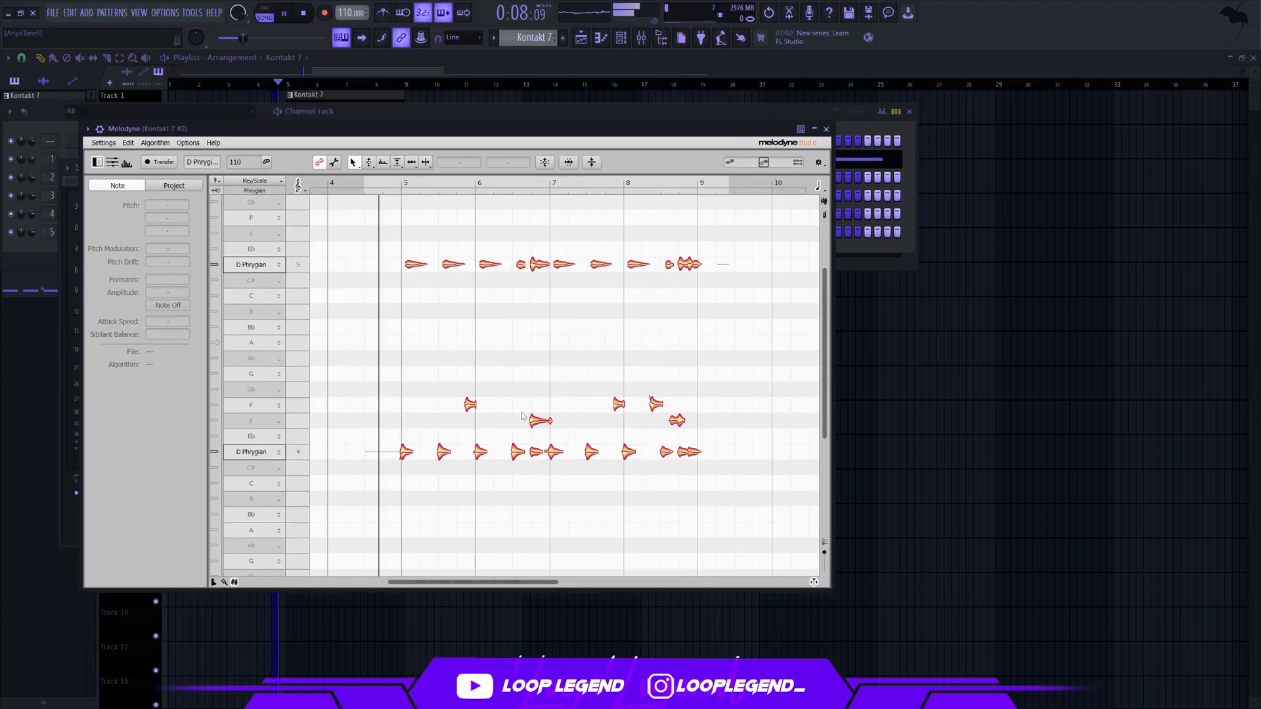
{"action": "left_click_drag", "start_coordinate": [521, 416], "coordinate": [686, 430]}
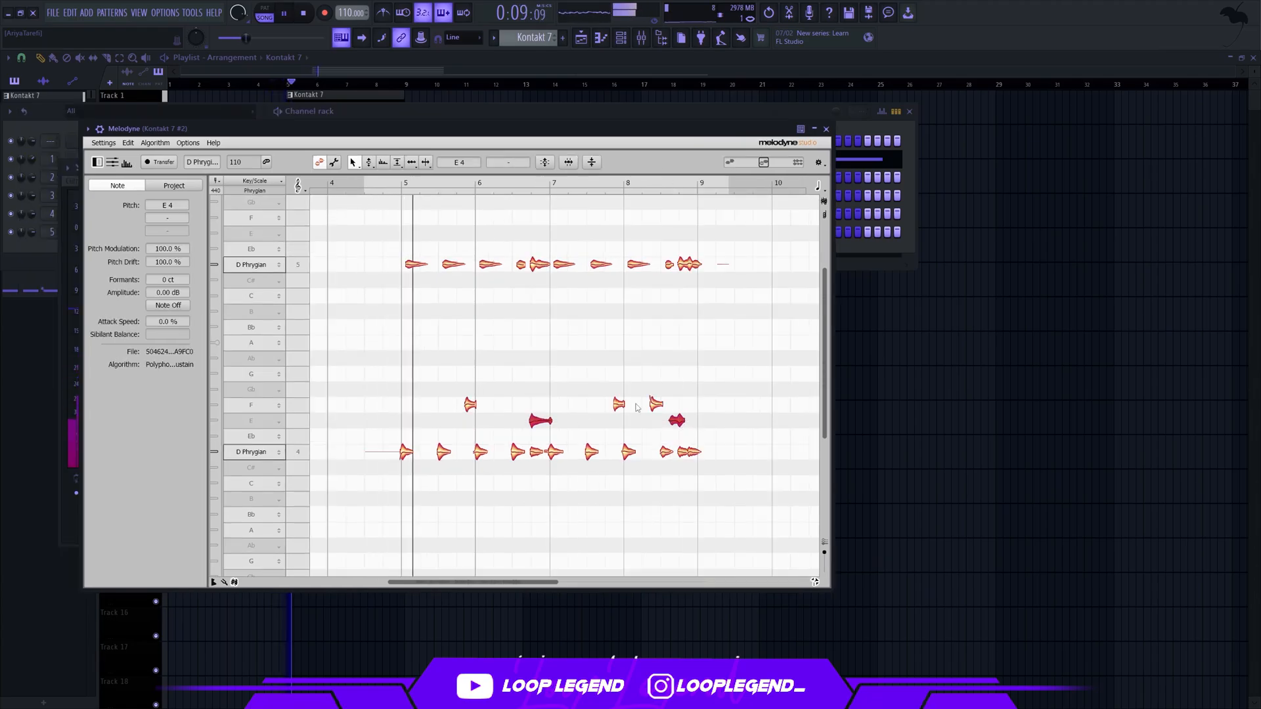
{"action": "scroll", "coordinate": [586, 424], "scroll_direction": "up", "scroll_amount": 5}
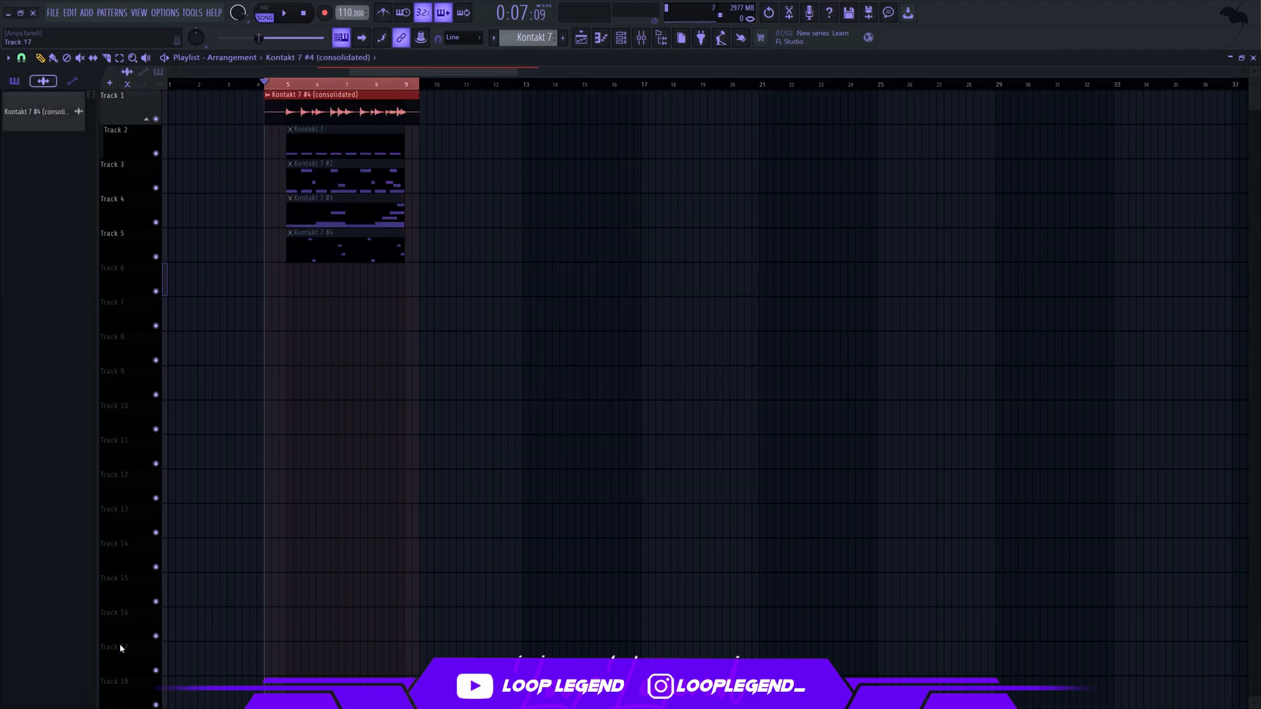
{"action": "key", "text": "F9"}
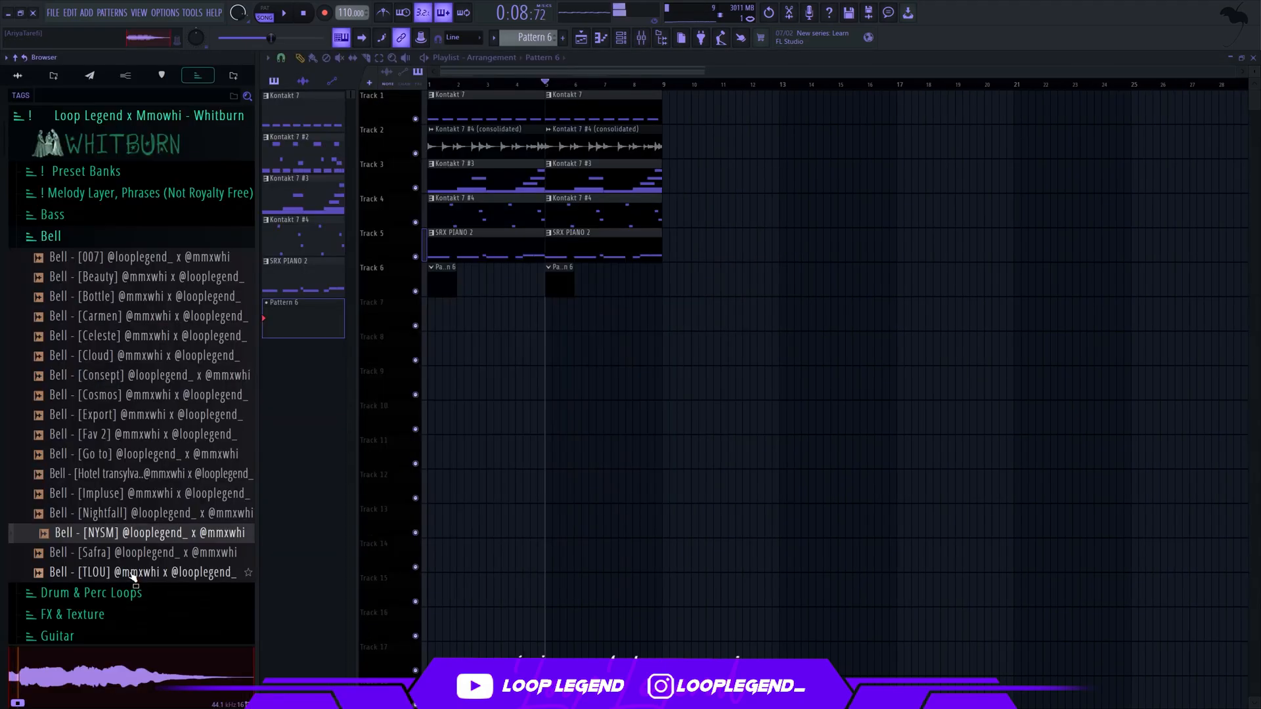
Audition the Whitburn kit's bell one-shots and load Bell - [Export] into a new channel
{"action": "key", "text": "Up"}
{"action": "key", "text": "Up"}
{"action": "key", "text": "Up"}
{"action": "key", "text": "Up"}
{"action": "key", "text": "Up"}
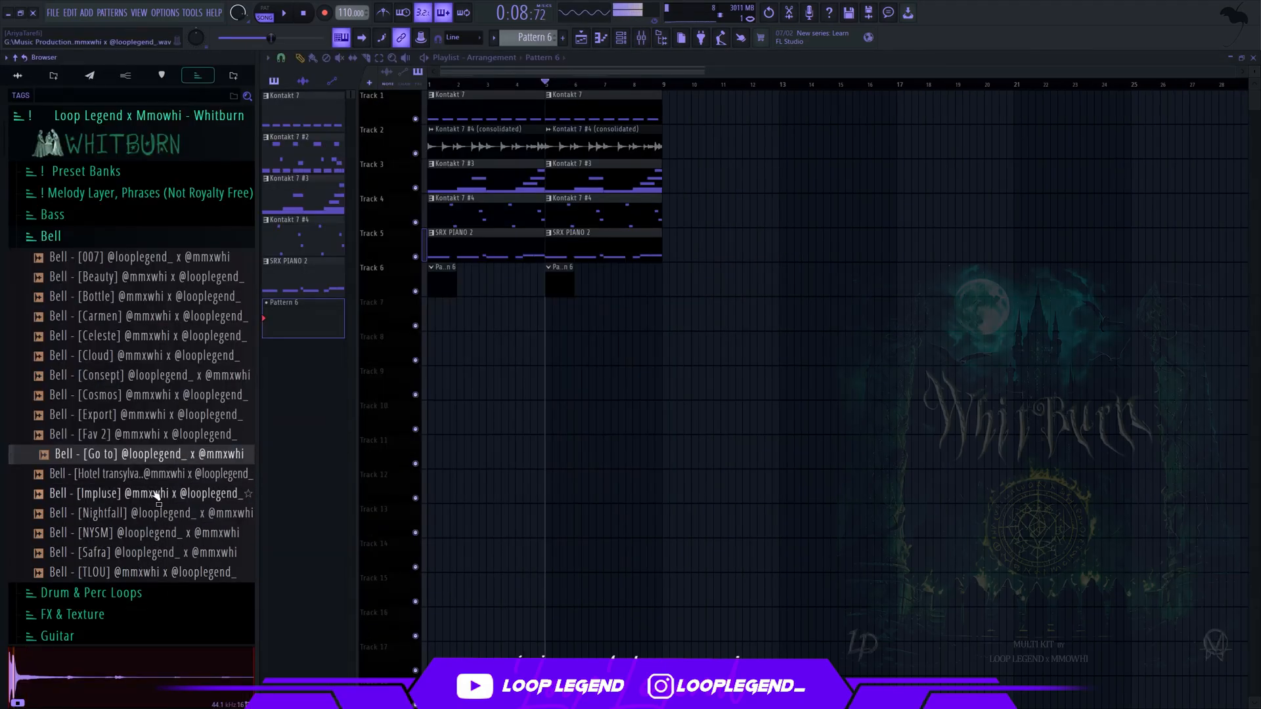
{"action": "key", "text": "Up"}
{"action": "key", "text": "Up"}
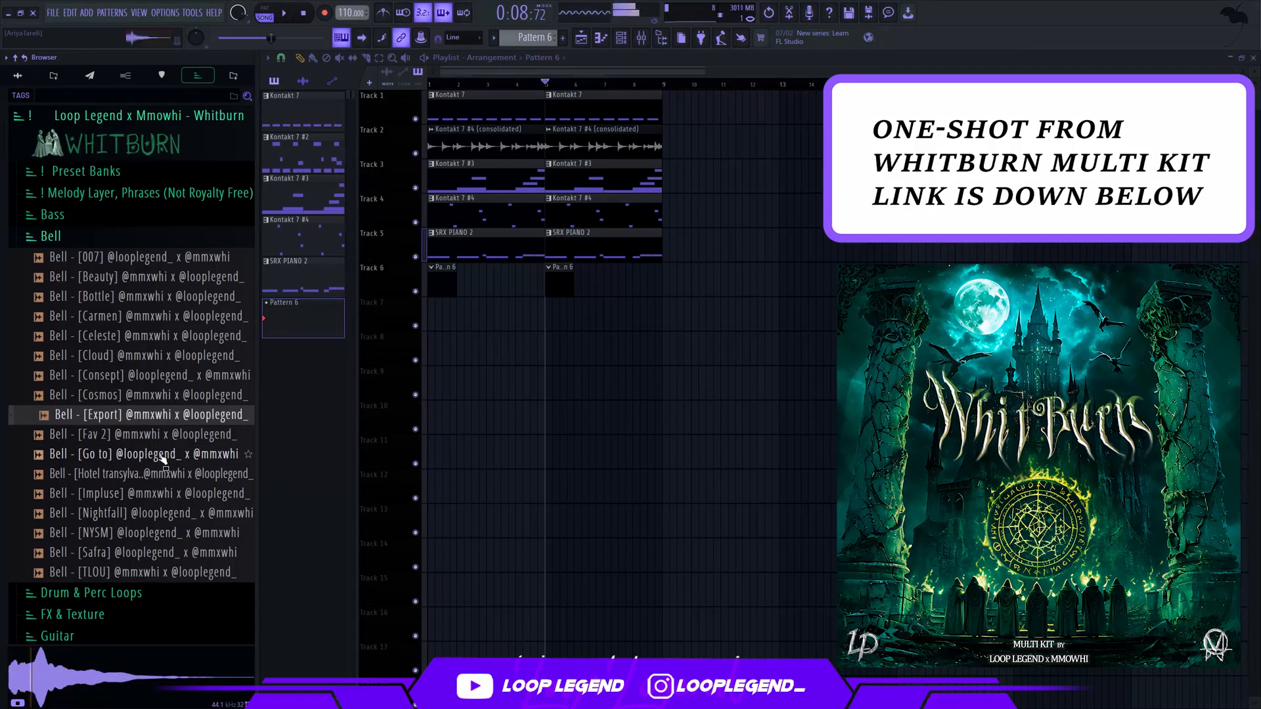
{"action": "right_click", "coordinate": [199, 414]}
{"action": "left_click", "coordinate": [217, 437]}
In the bell channel's piano roll, write a six-step A#5 at the start of bar 1 with a matching slide note to A5
{"action": "key", "text": "F7"}
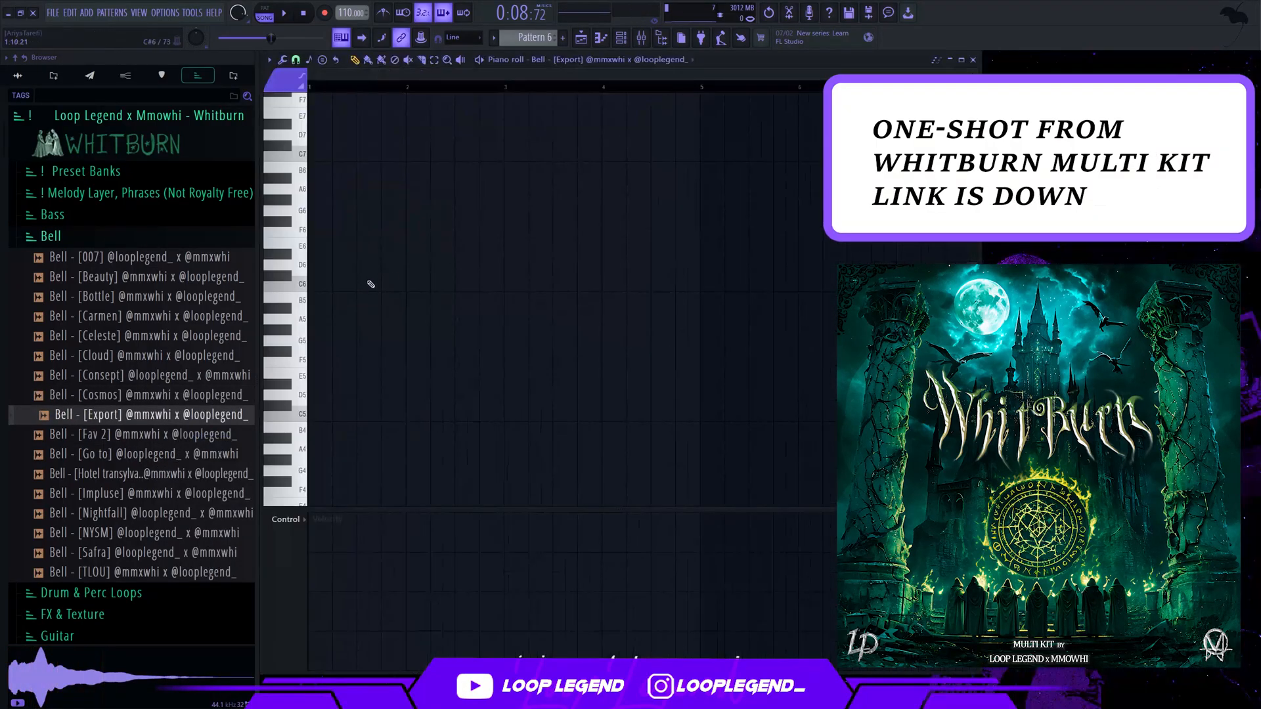
{"action": "left_click", "coordinate": [322, 264]}
{"action": "key", "text": "shift+Down"}
{"action": "key", "text": "shift+Down"}
{"action": "key", "text": "shift+Down"}
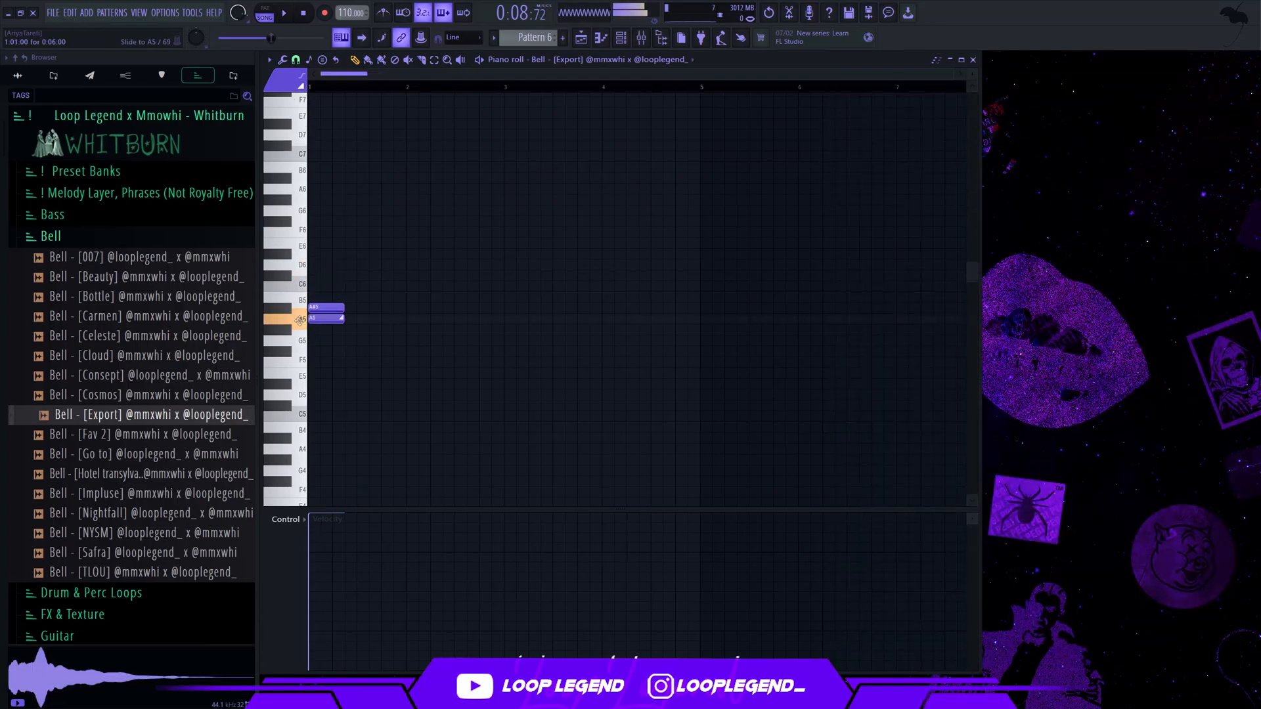
Lengthen the bell's A#5 note to one full bar and shorten the A5 slide note to four steps
{"action": "key", "text": "space"}
{"action": "scroll", "coordinate": [312, 312], "scroll_direction": "up", "scroll_amount": 4}
{"action": "key", "text": "space"}
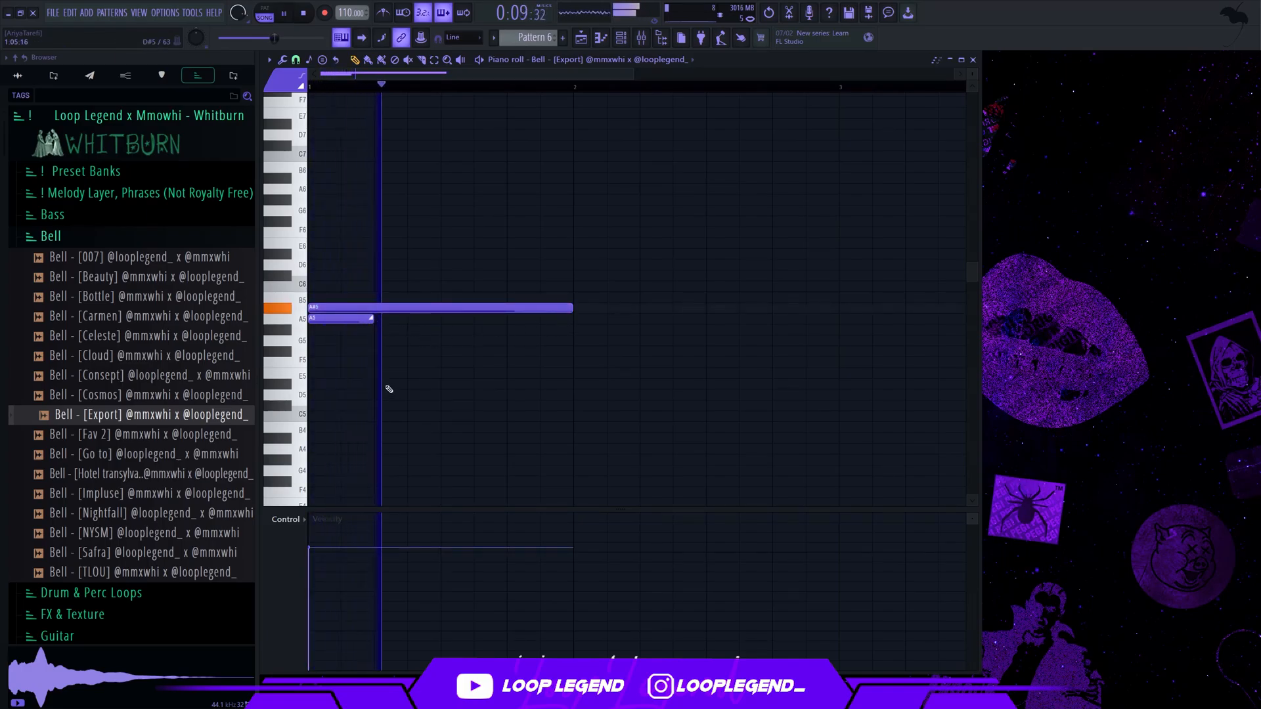
Try the A#5 and A5 slide pair in a different octave
{"action": "key", "text": "ctrl+Up"}
{"action": "key", "text": "ctrl+Down"}
{"action": "key", "text": "ctrl+Down"}
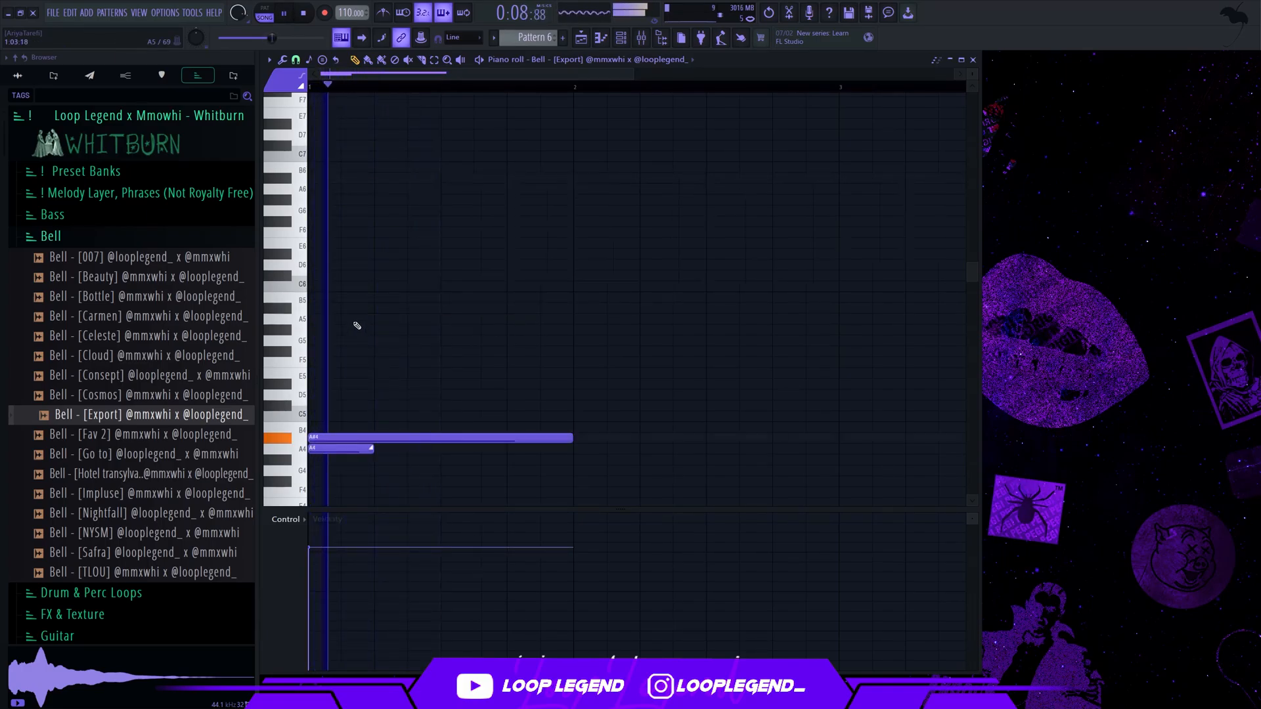
{"action": "key", "text": "ctrl+Up"}
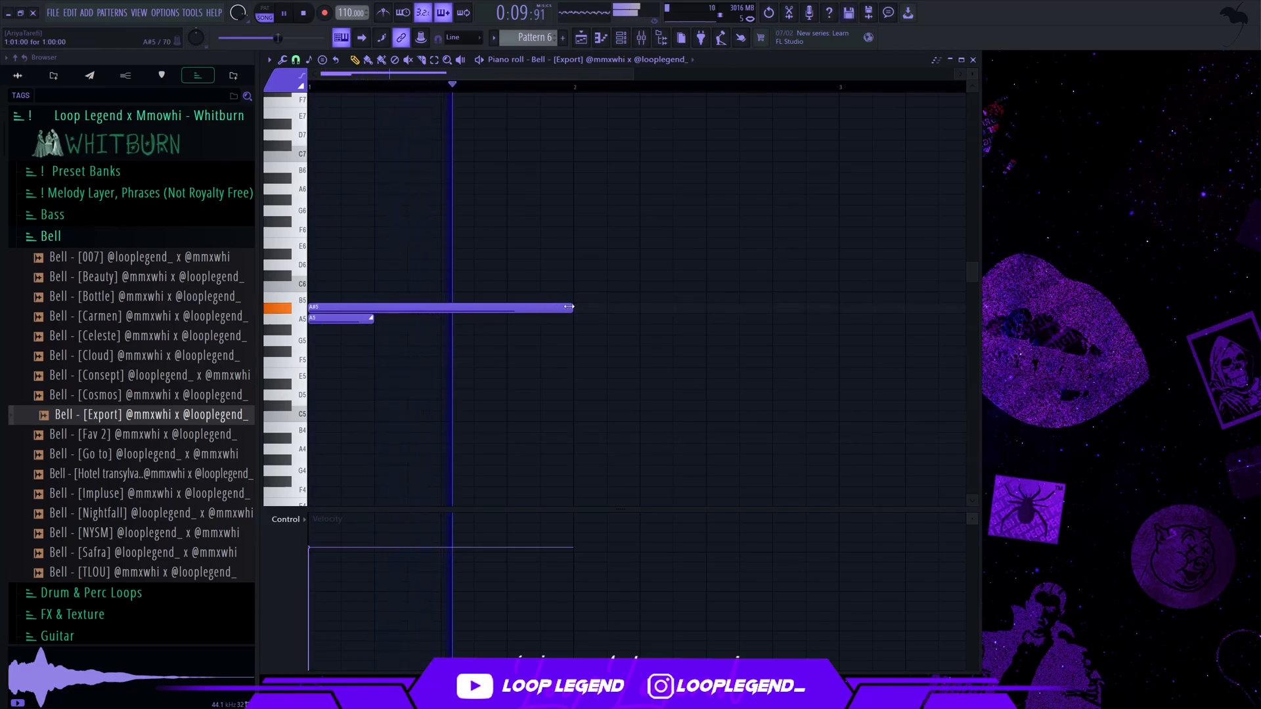
Duplicate the pair into bar 2, shorten its A#5 to ten steps, and duplicate that pair again at step 11
{"action": "key", "text": "ctrl+b"}
{"action": "scroll", "coordinate": [478, 281], "scroll_direction": "down", "scroll_amount": 2}
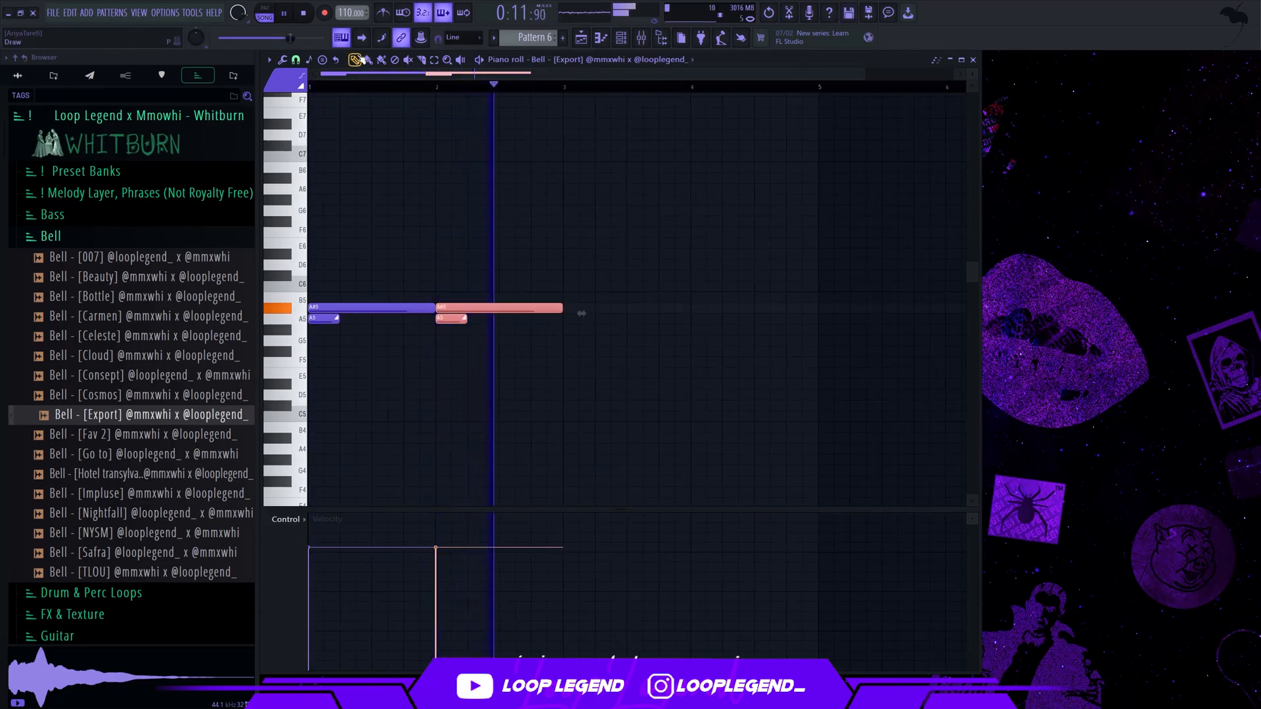
{"action": "left_click", "coordinate": [567, 290]}
{"action": "left_click_drag", "start_coordinate": [563, 308], "coordinate": [437, 332]}
{"action": "key", "text": "ctrl+b"}
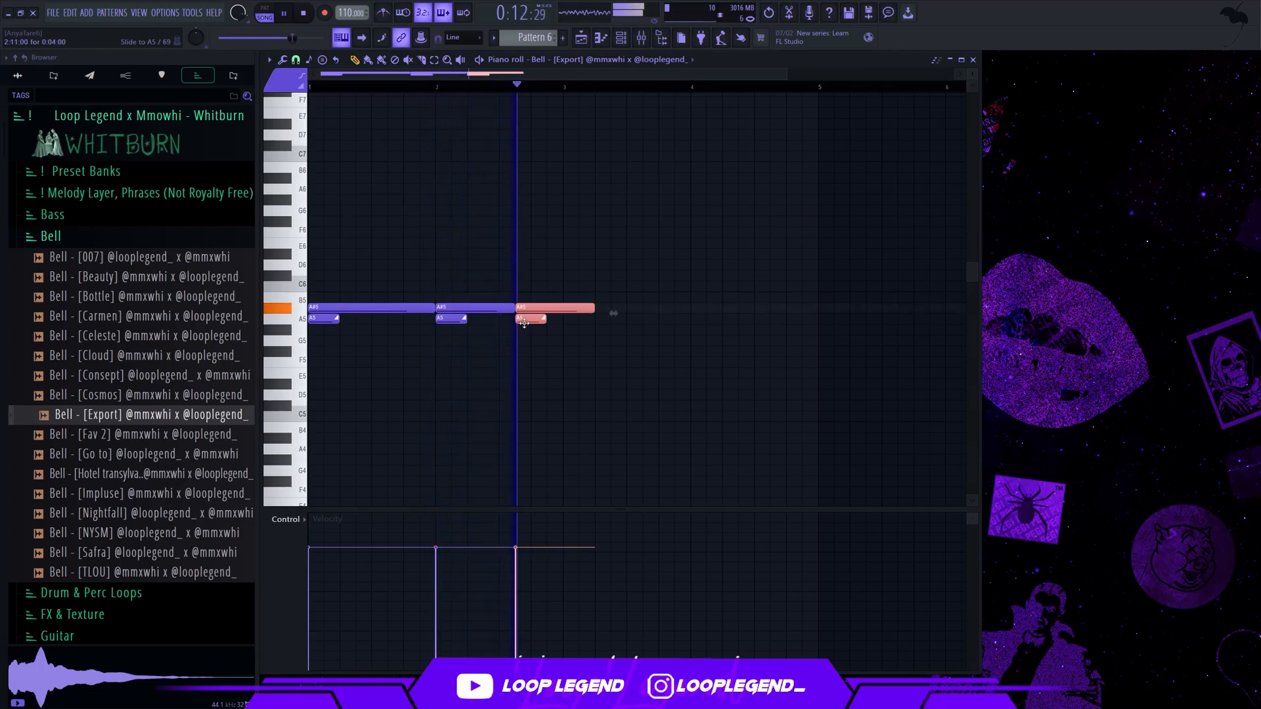
Change the pair at step 11 of bar 2 to a four-step G5 with a two-step slide to A5
{"action": "left_click", "coordinate": [566, 336]}
{"action": "left_click_drag", "start_coordinate": [546, 308], "coordinate": [535, 343]}
{"action": "key", "text": "shift+Up"}
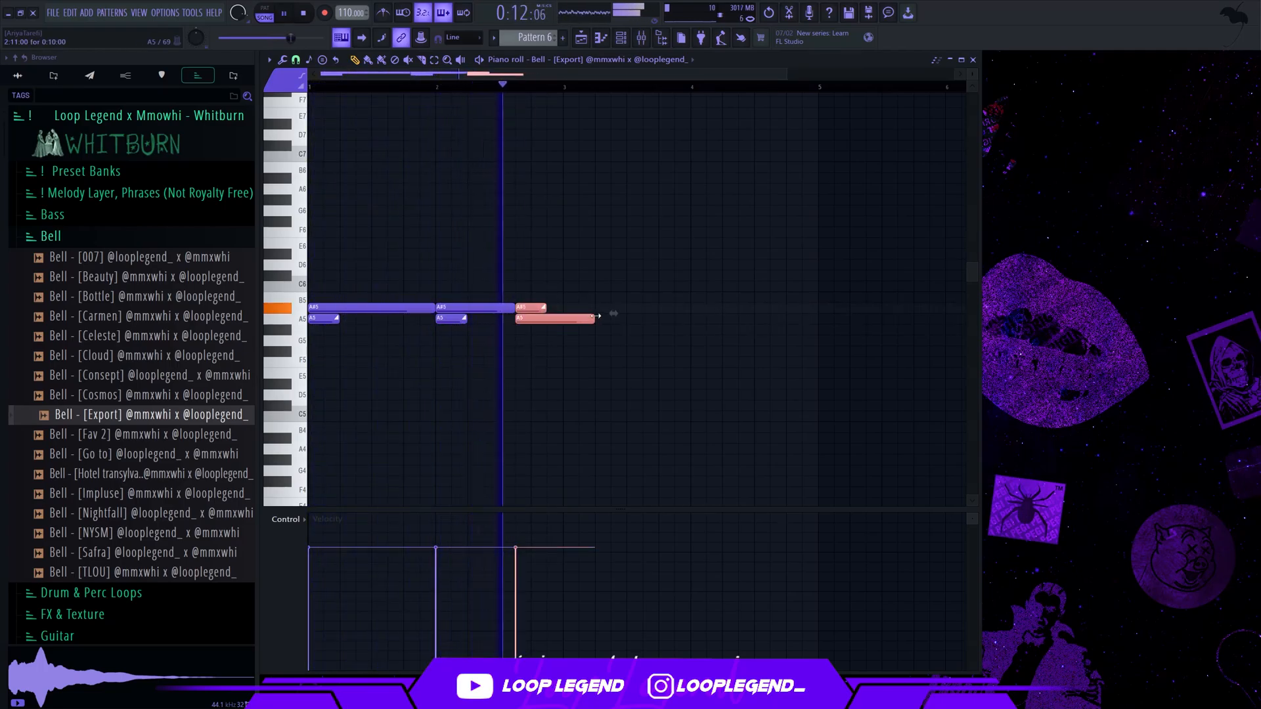
{"action": "key", "text": "ctrl+z"}
{"action": "double_click", "coordinate": [539, 335]}
{"action": "key", "text": "Escape"}
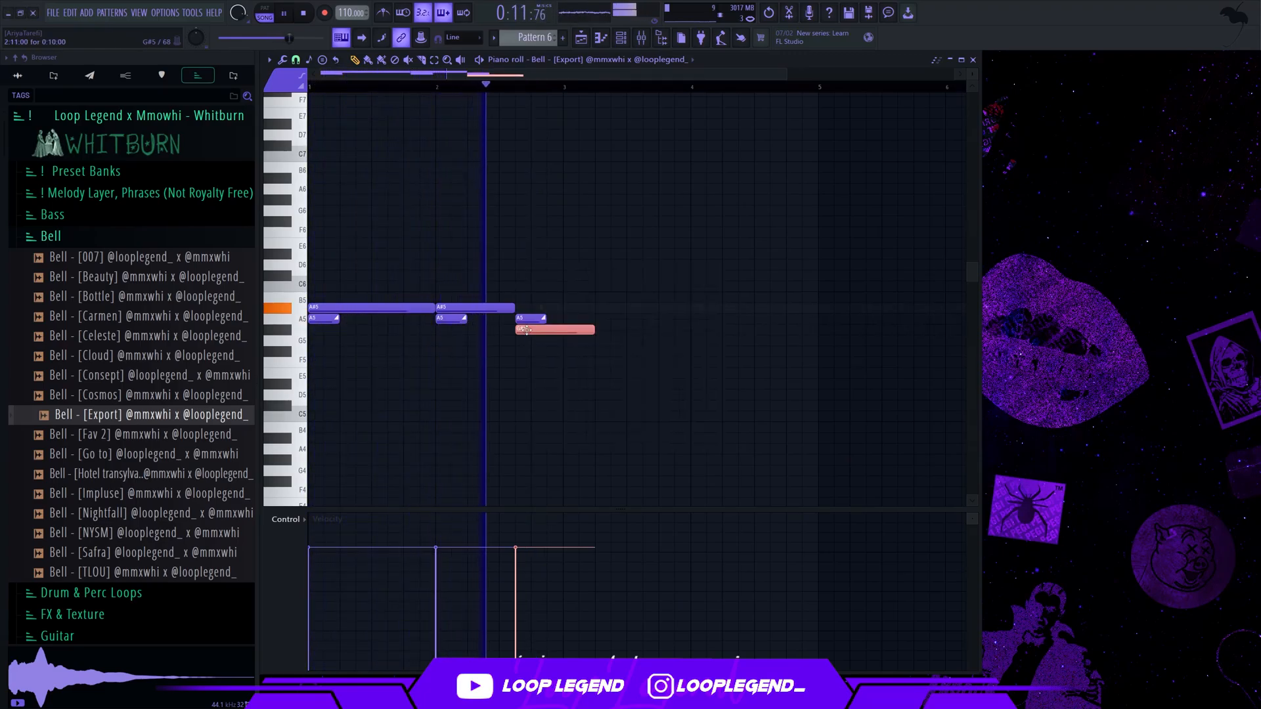
{"action": "mouse_move", "coordinate": [539, 334]}
{"action": "left_mouse_down"}
{"action": "mouse_move", "coordinate": [553, 342]}
{"action": "mouse_move", "coordinate": [531, 318]}
{"action": "mouse_move", "coordinate": [551, 342]}
{"action": "left_mouse_up"}
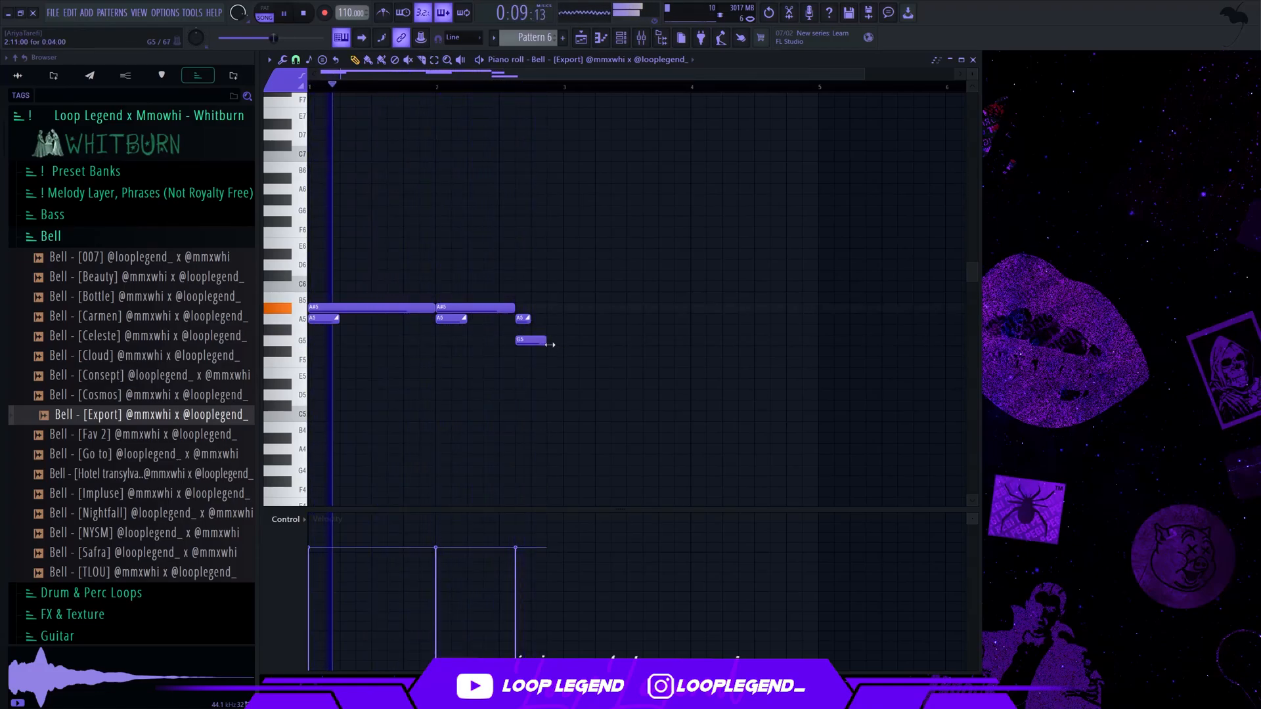
Try further notes on G5, F5 and E5 with slides at the end of bar 2
{"action": "left_click", "coordinate": [553, 343]}
{"action": "left_click", "coordinate": [523, 321]}
{"action": "left_click", "coordinate": [557, 363]}
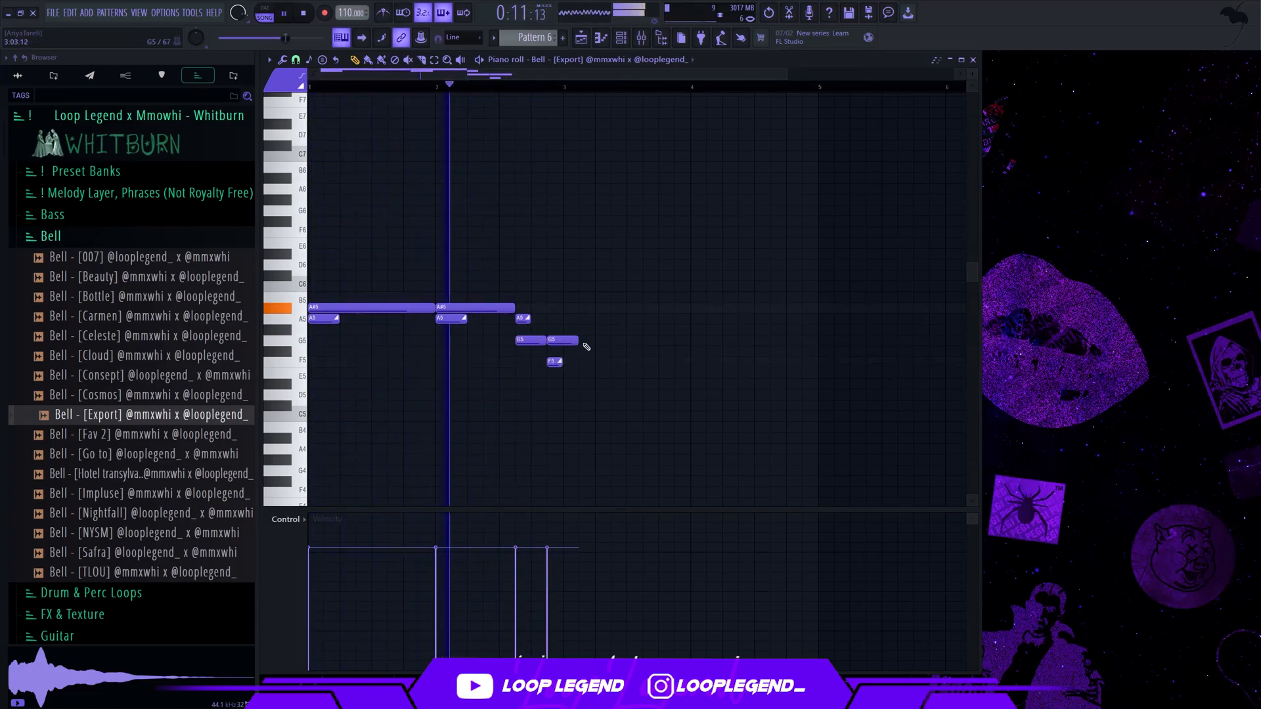
{"action": "left_click_drag", "start_coordinate": [578, 341], "coordinate": [563, 341]}
{"action": "scroll", "coordinate": [549, 289], "scroll_direction": "up", "scroll_amount": 3}
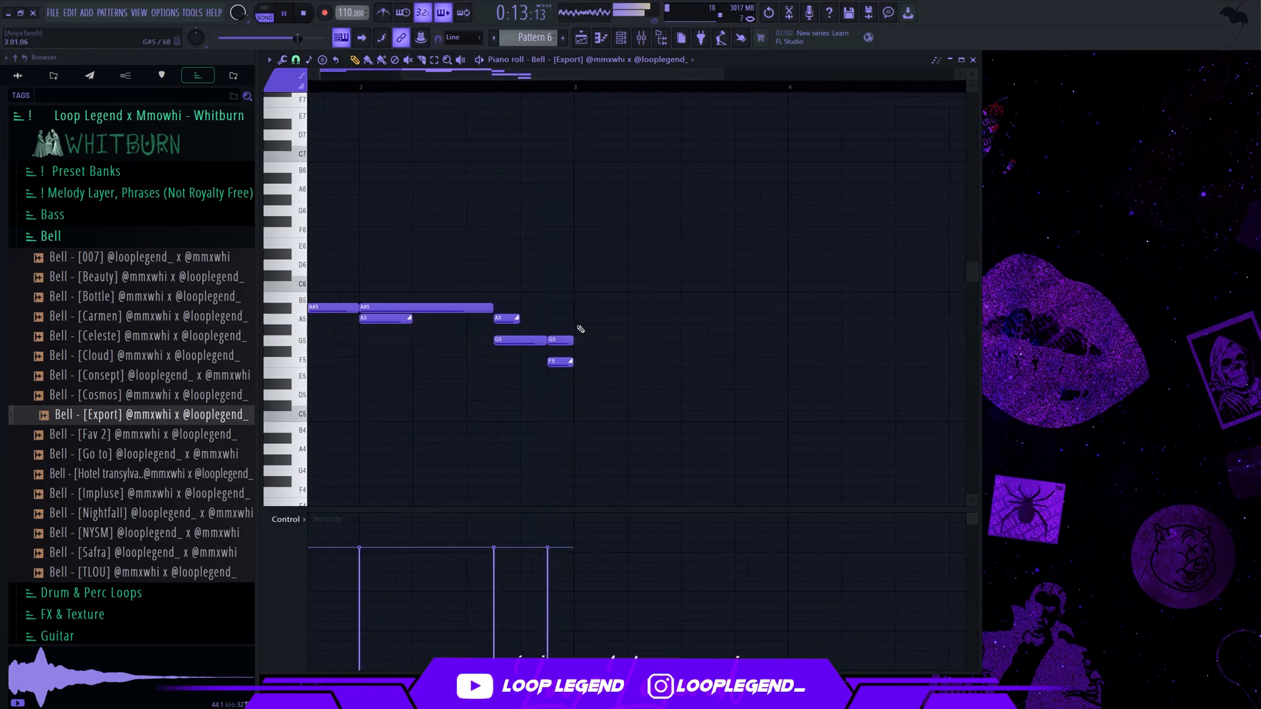
{"action": "mouse_move", "coordinate": [559, 368]}
{"action": "left_mouse_down"}
{"action": "mouse_move", "coordinate": [559, 379]}
{"action": "mouse_move", "coordinate": [565, 361]}
{"action": "left_mouse_up"}
{"action": "left_click", "coordinate": [561, 384]}
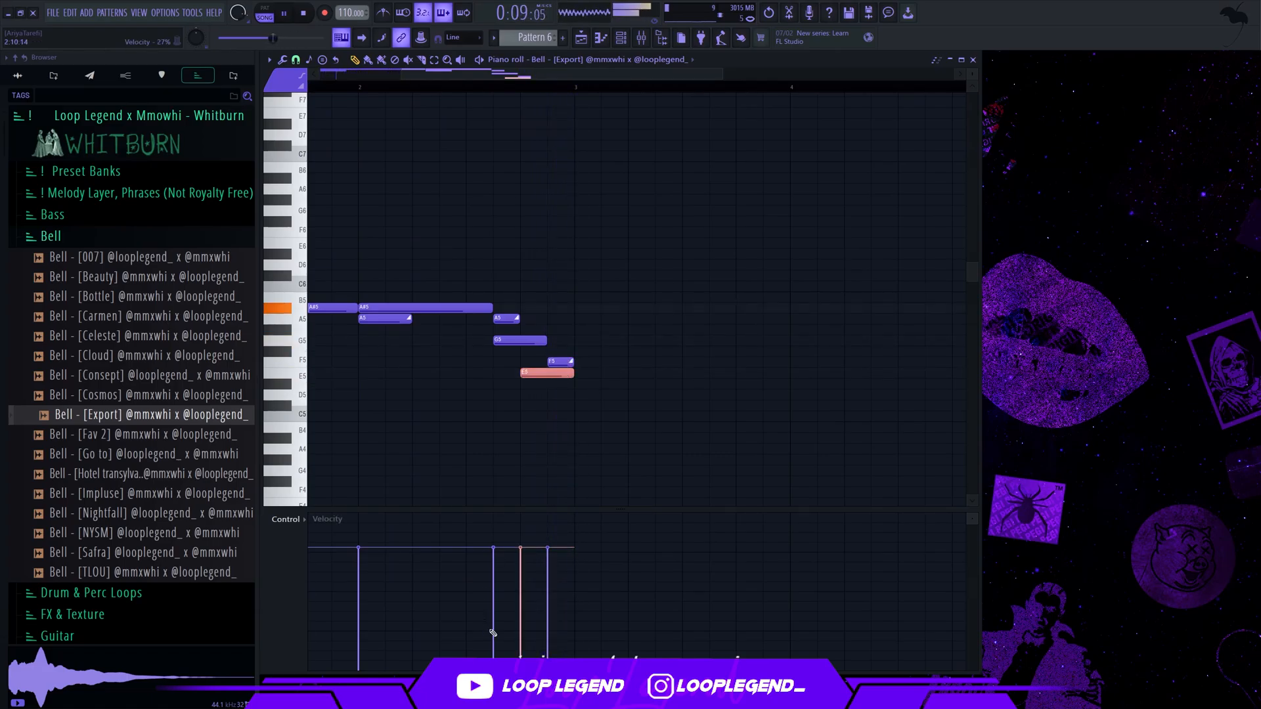
{"action": "scroll", "coordinate": [450, 346], "scroll_direction": "down", "scroll_amount": 2}
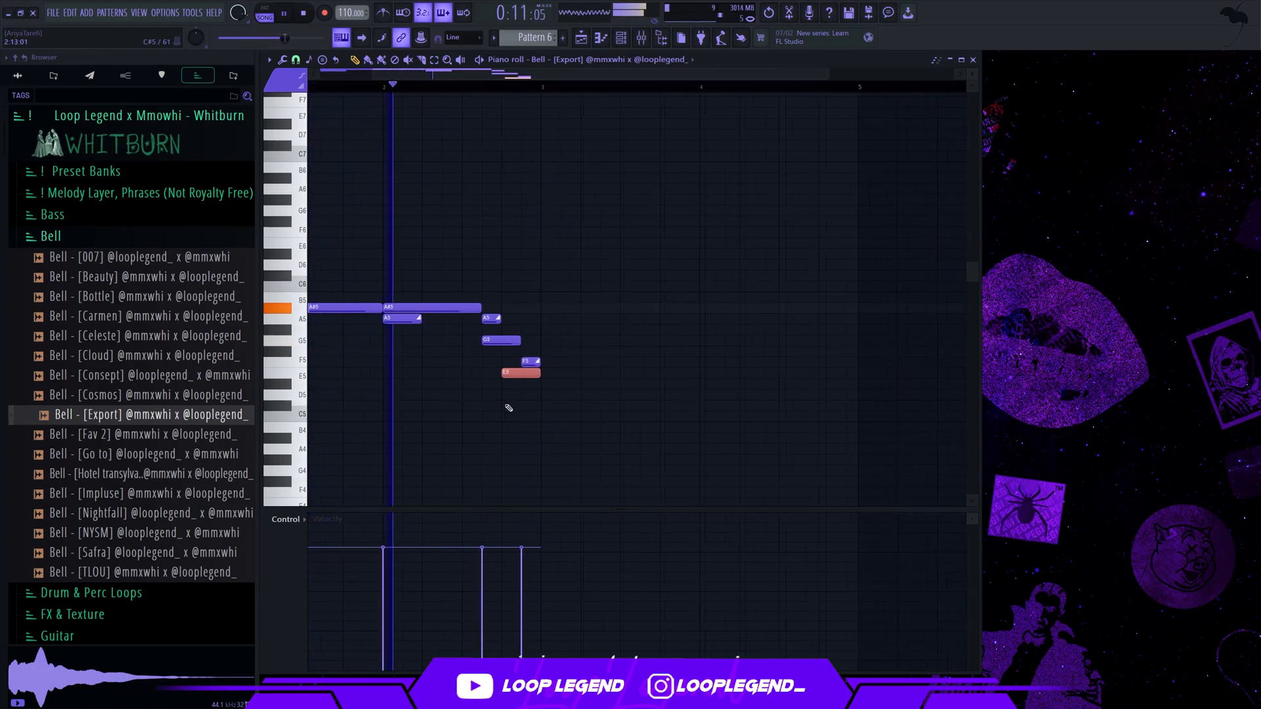
{"action": "left_click", "coordinate": [563, 444], "text": "ctrl"}
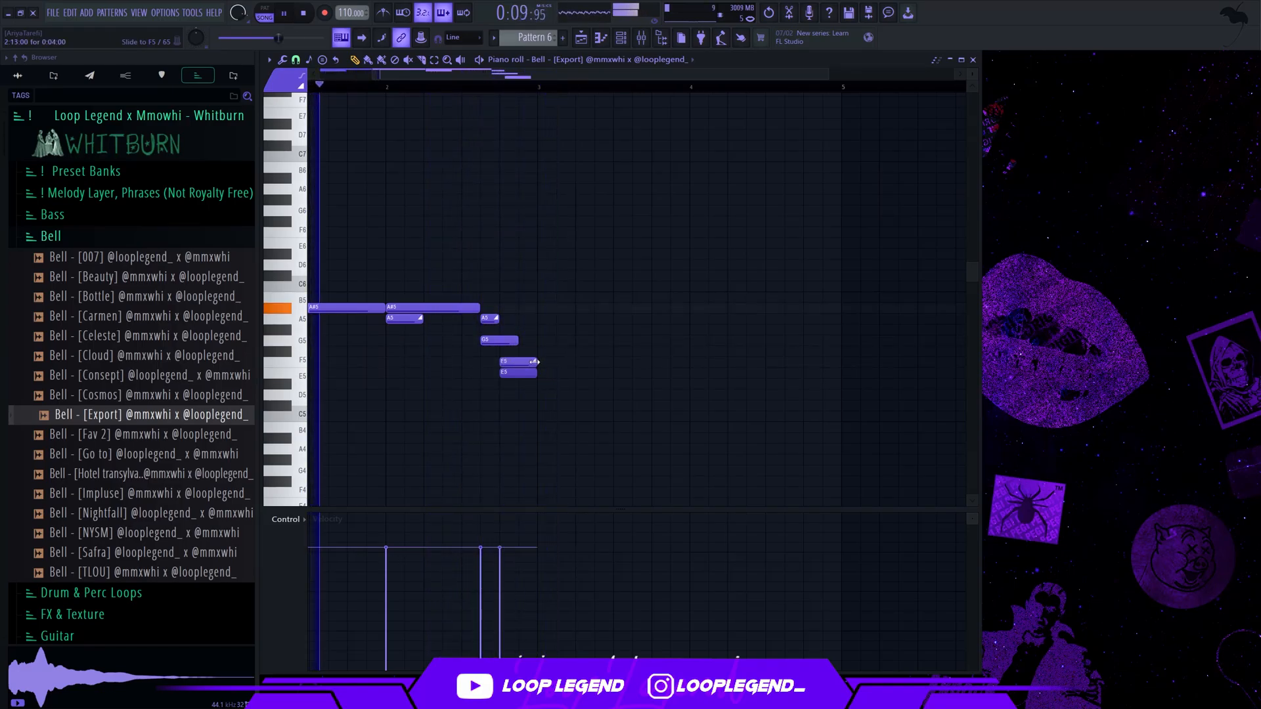
{"action": "scroll", "coordinate": [535, 362], "scroll_direction": "up", "scroll_amount": 2}
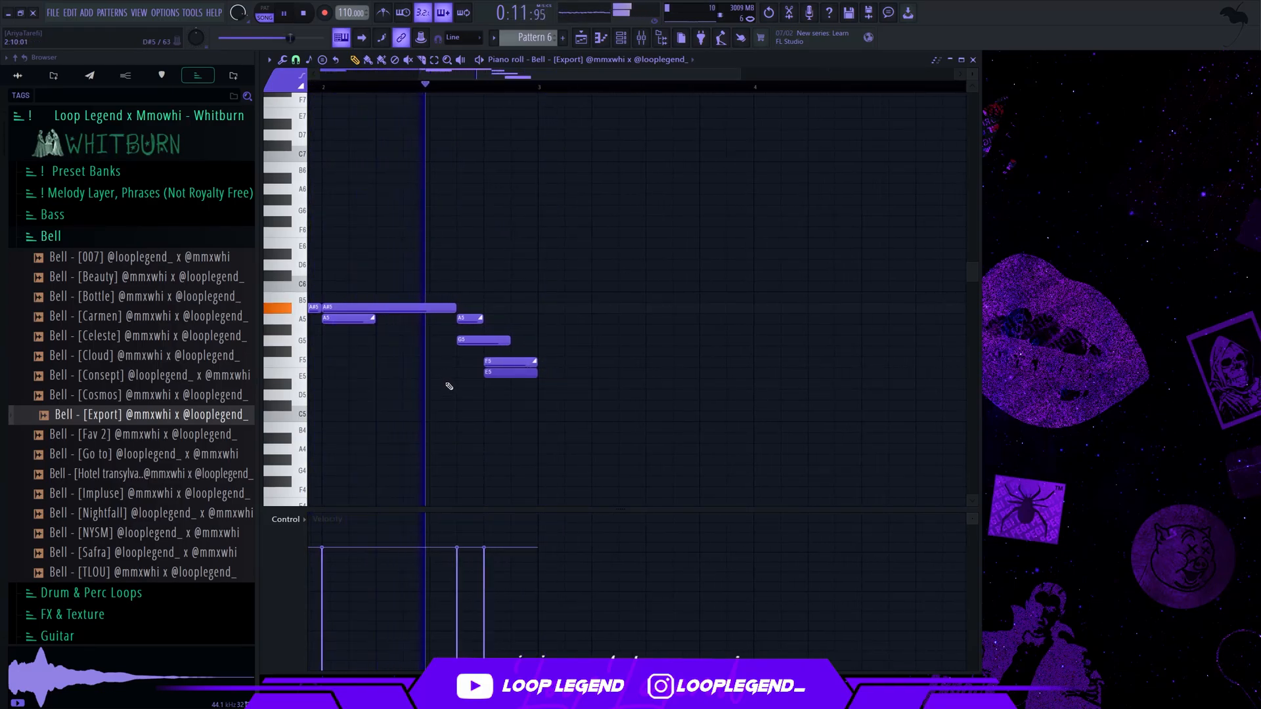
{"action": "scroll", "coordinate": [510, 371], "scroll_direction": "up", "scroll_amount": 2}
{"action": "key", "text": "space"}
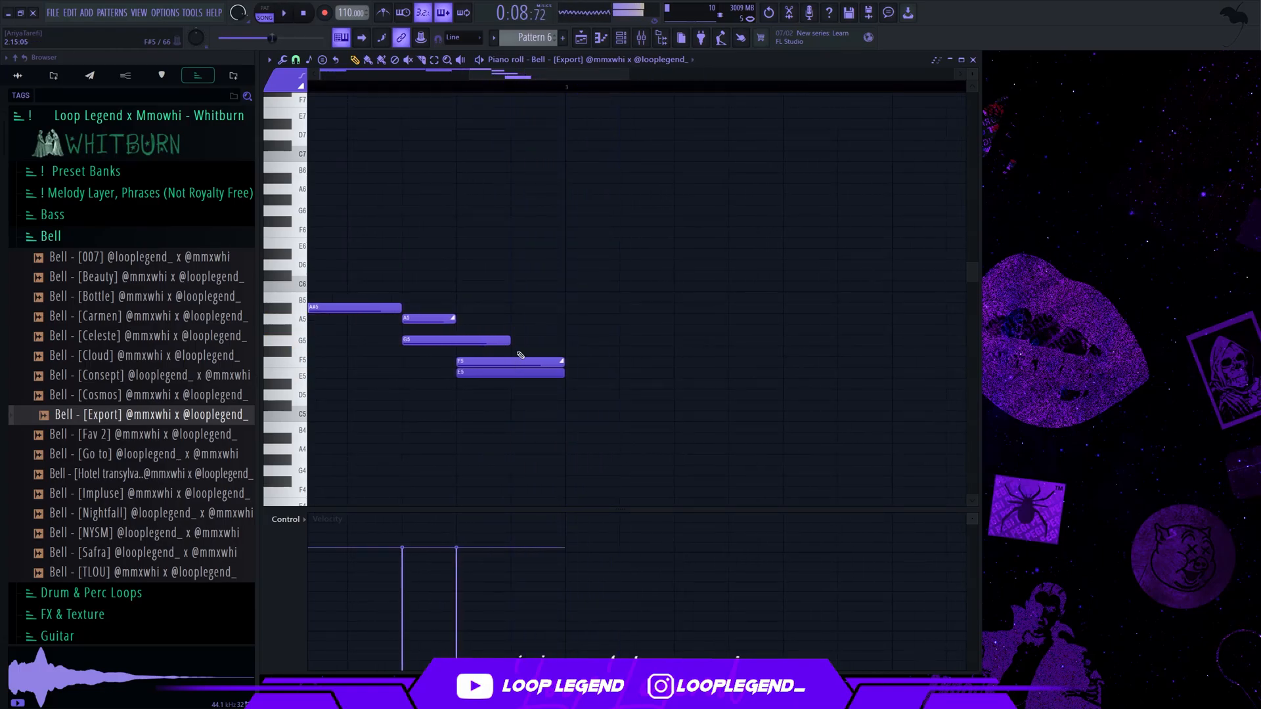
Remove the E5 and F5 notes, extend the G5 to the end of bar 2, and place a two-step F5 slide at step 13
{"action": "key", "text": "Delete"}
{"action": "scroll", "coordinate": [486, 346], "scroll_direction": "down", "scroll_amount": 2}
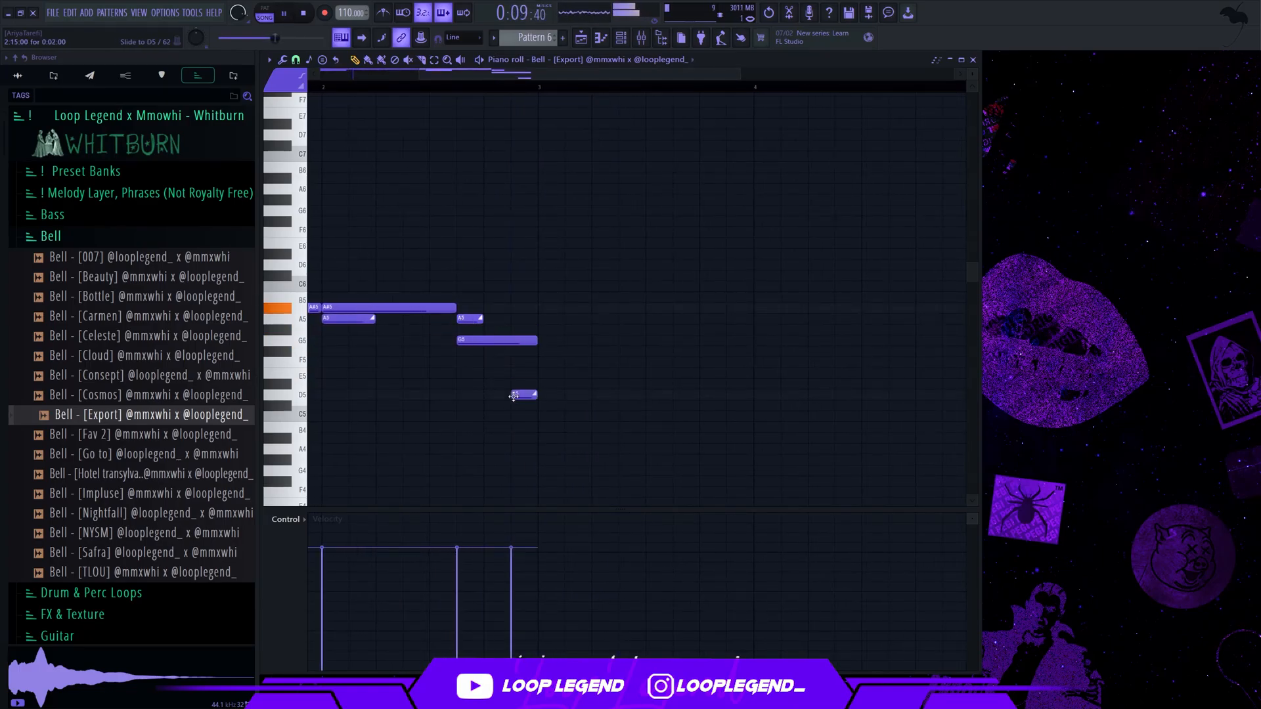
{"action": "left_click_drag", "start_coordinate": [500, 370], "coordinate": [501, 359]}
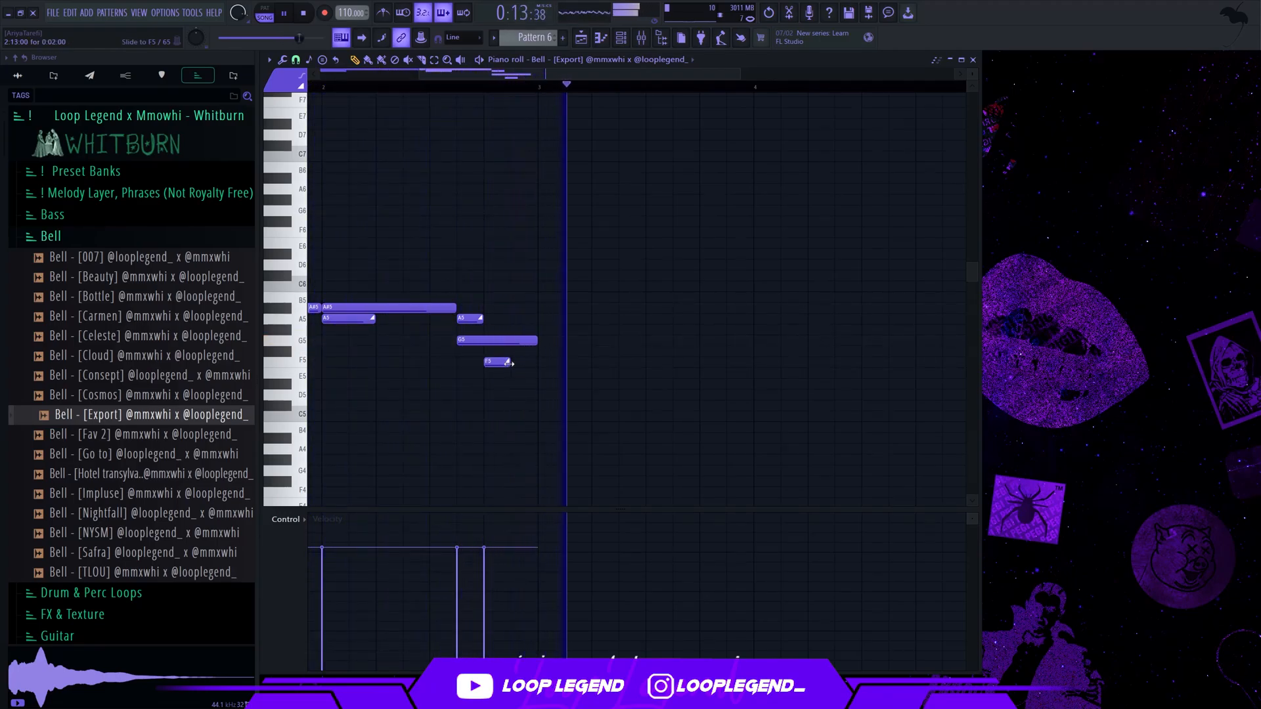
Duplicate the two-bar bell phrase into bars 3 and 4 and switch the note colour to orange
{"action": "key", "text": "ctrl+b"}
{"action": "scroll", "coordinate": [420, 172], "scroll_direction": "down", "scroll_amount": 3}
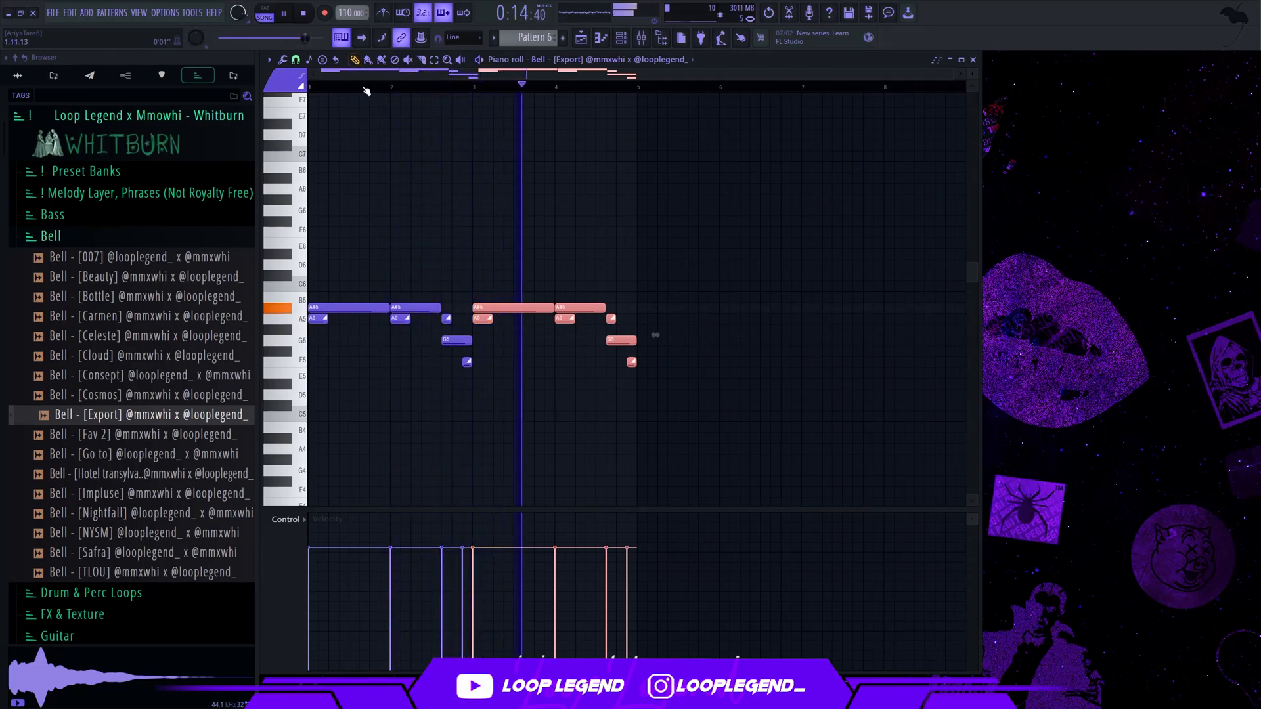
{"action": "left_click", "coordinate": [289, 85]}
{"action": "left_click", "coordinate": [312, 97]}
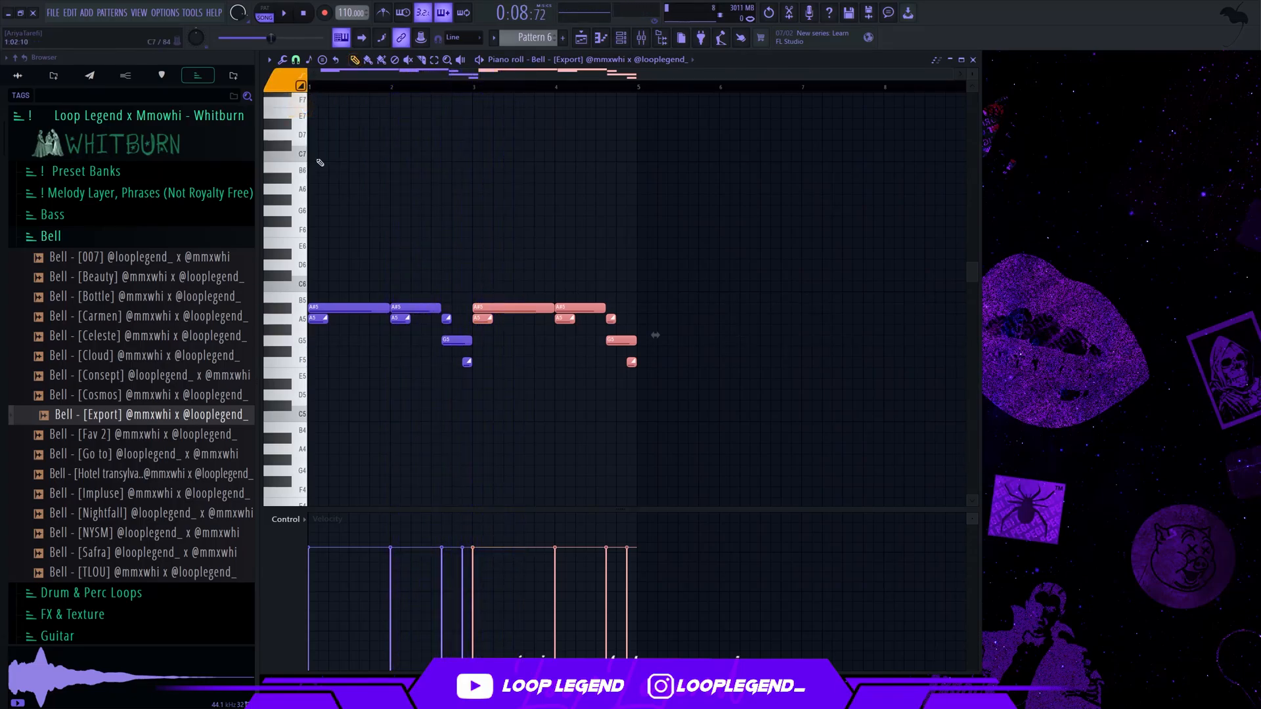
Try one-bar orange notes on D5 and F5 at the start of bar 1
{"action": "left_click", "coordinate": [322, 394]}
{"action": "scroll", "coordinate": [325, 395], "scroll_direction": "up", "scroll_amount": 3}
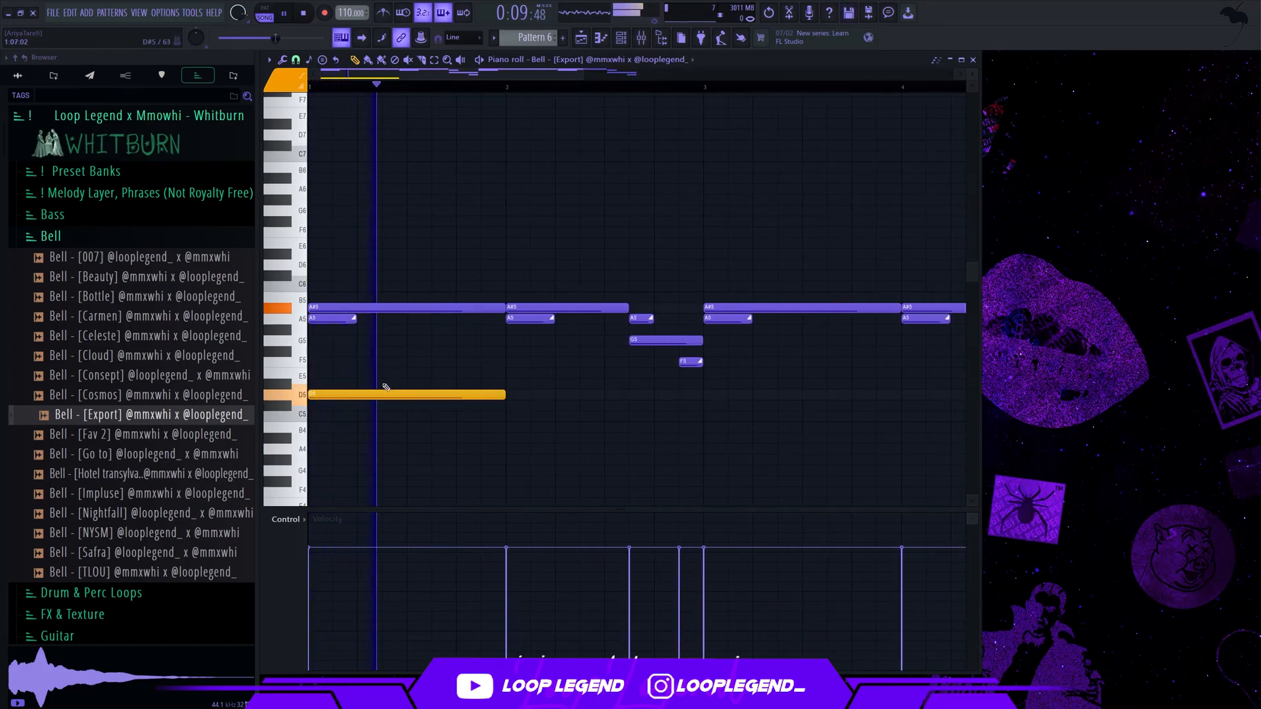
{"action": "left_click", "coordinate": [344, 374]}
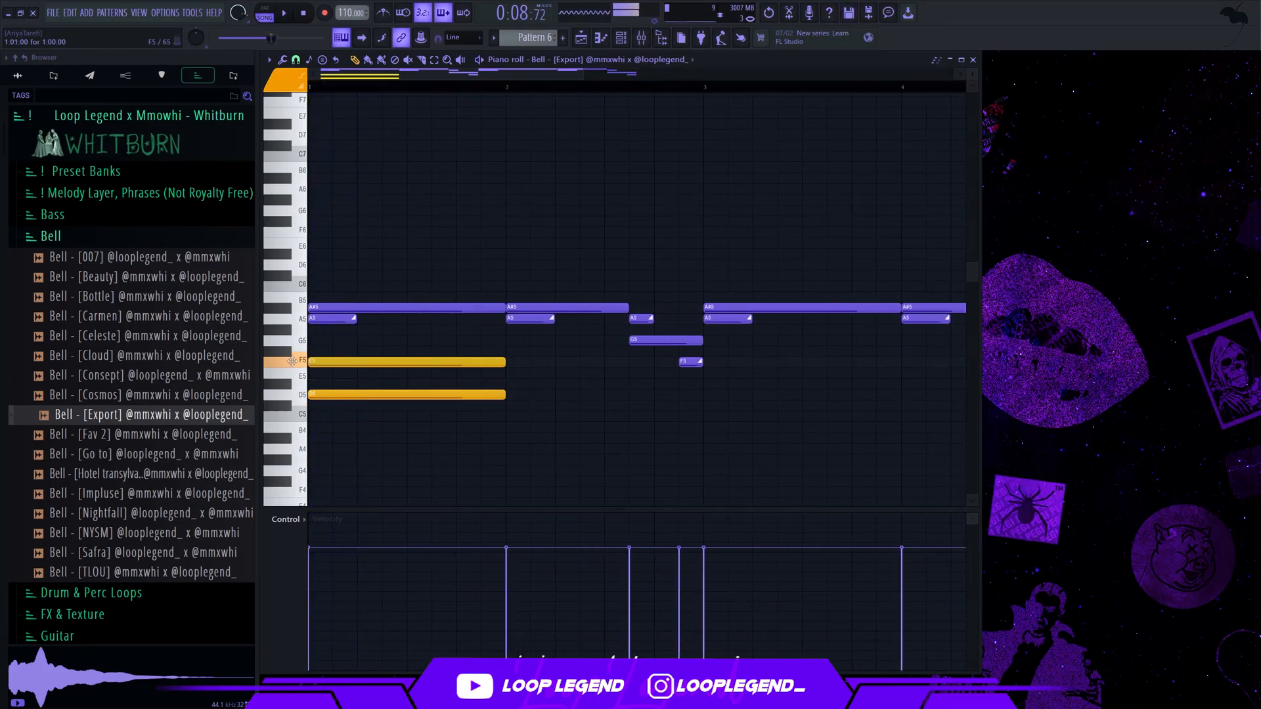
{"action": "right_click", "coordinate": [343, 365]}
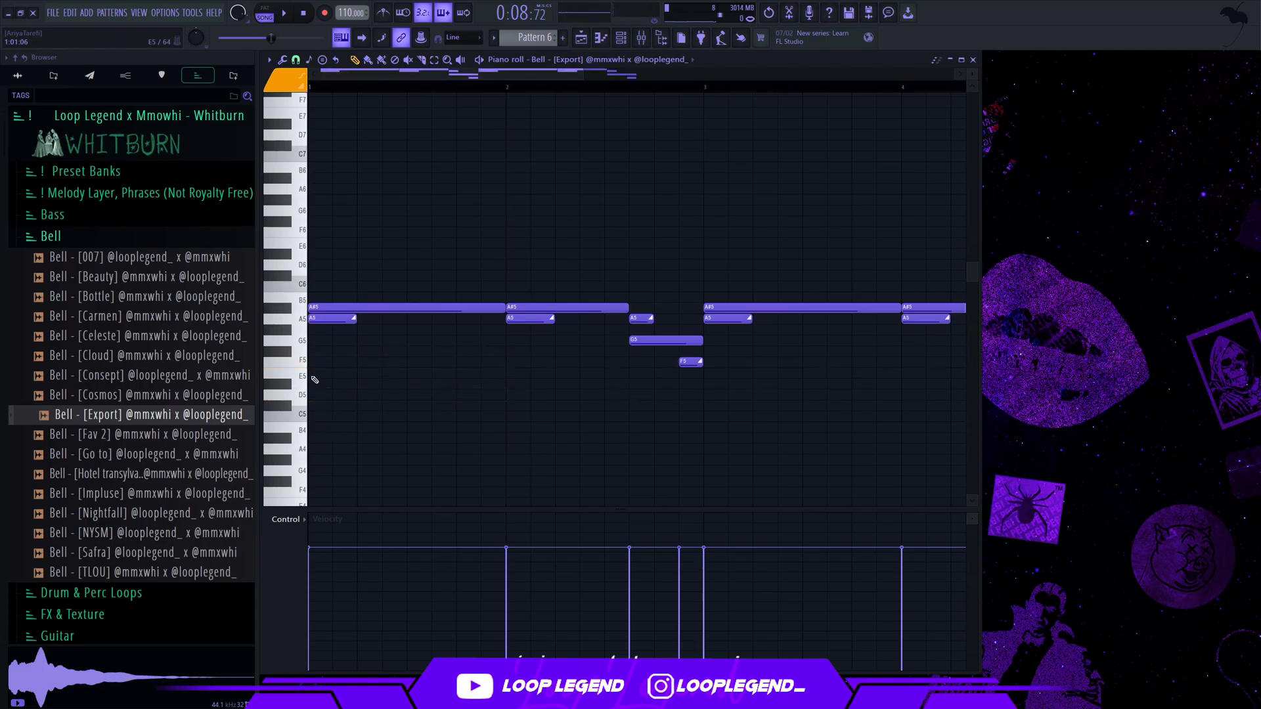
Draw orange F5 and A4 notes at the start of bar 1 and set both to four steps long
{"action": "left_click", "coordinate": [323, 452]}
{"action": "left_click_drag", "start_coordinate": [381, 464], "coordinate": [361, 336]}
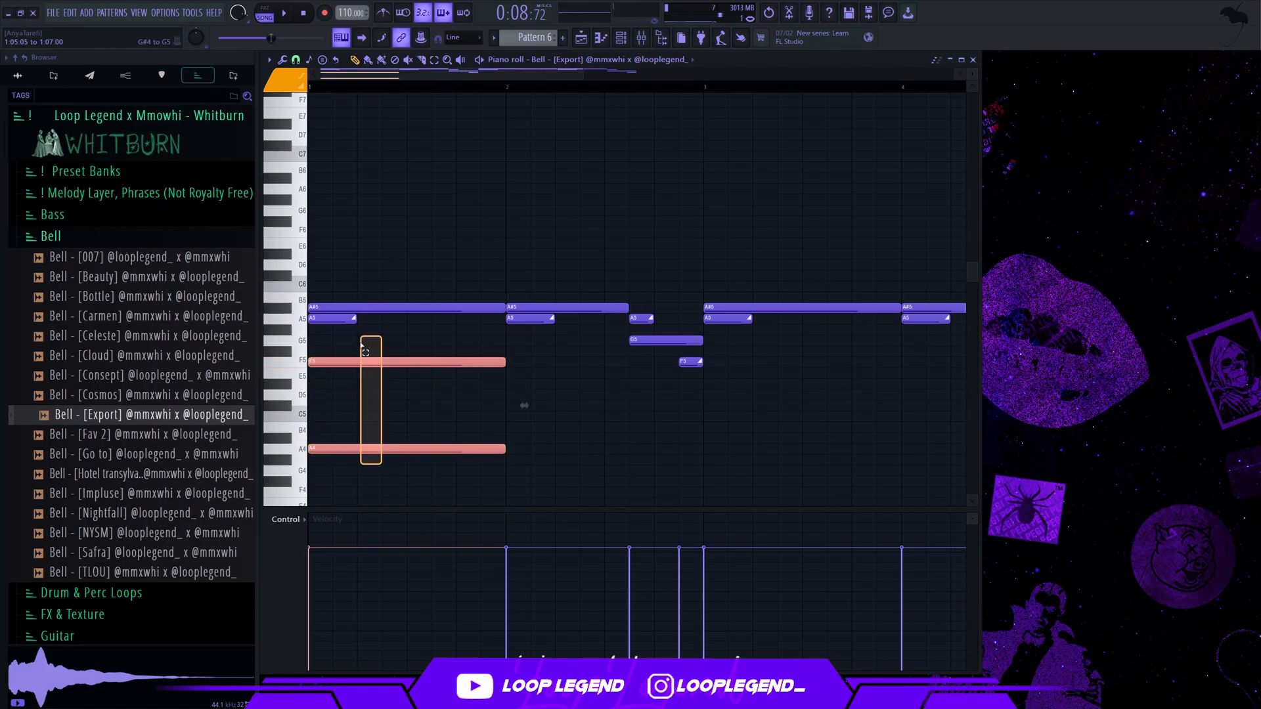
{"action": "left_click_drag", "start_coordinate": [503, 362], "coordinate": [329, 362]}
{"action": "key", "text": "space"}
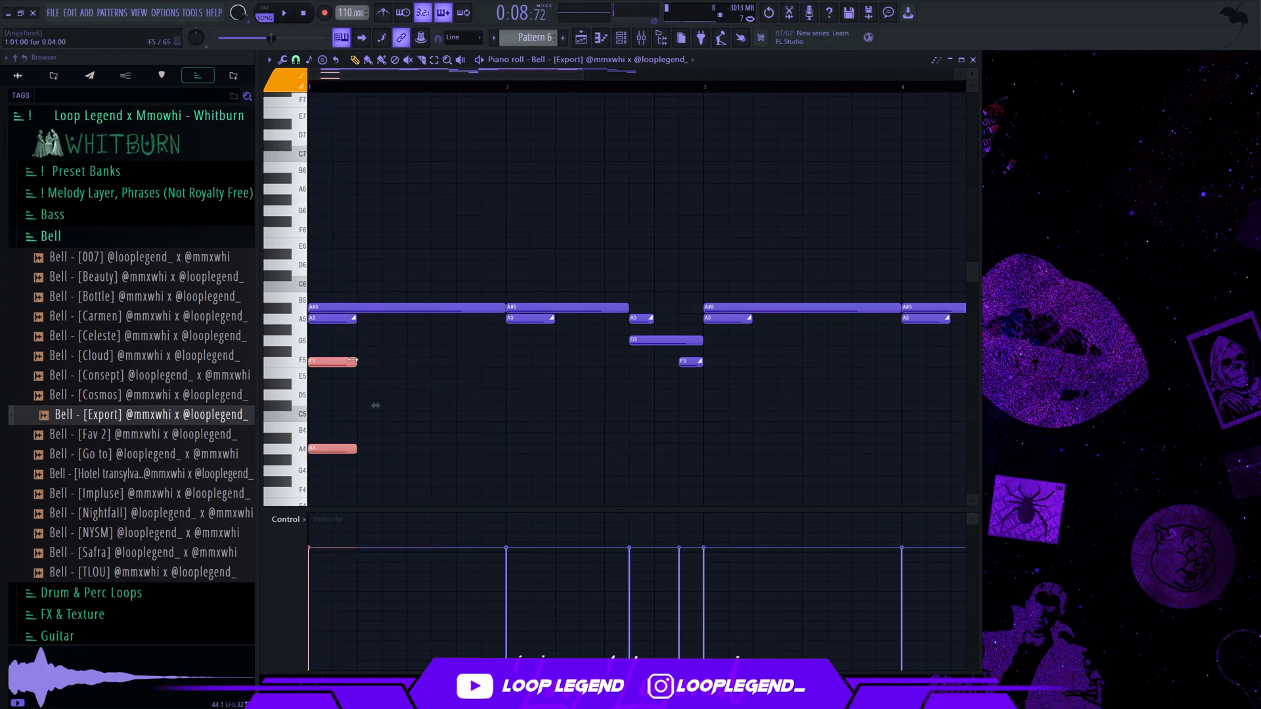
Offset the A4 to step 5 under an eight-step F5 and repeat the pair in the second half of bar 1
{"action": "left_click_drag", "start_coordinate": [340, 451], "coordinate": [337, 452]}
{"action": "key", "text": "space"}
{"action": "left_click_drag", "start_coordinate": [336, 451], "coordinate": [339, 357]}
{"action": "key", "text": "space"}
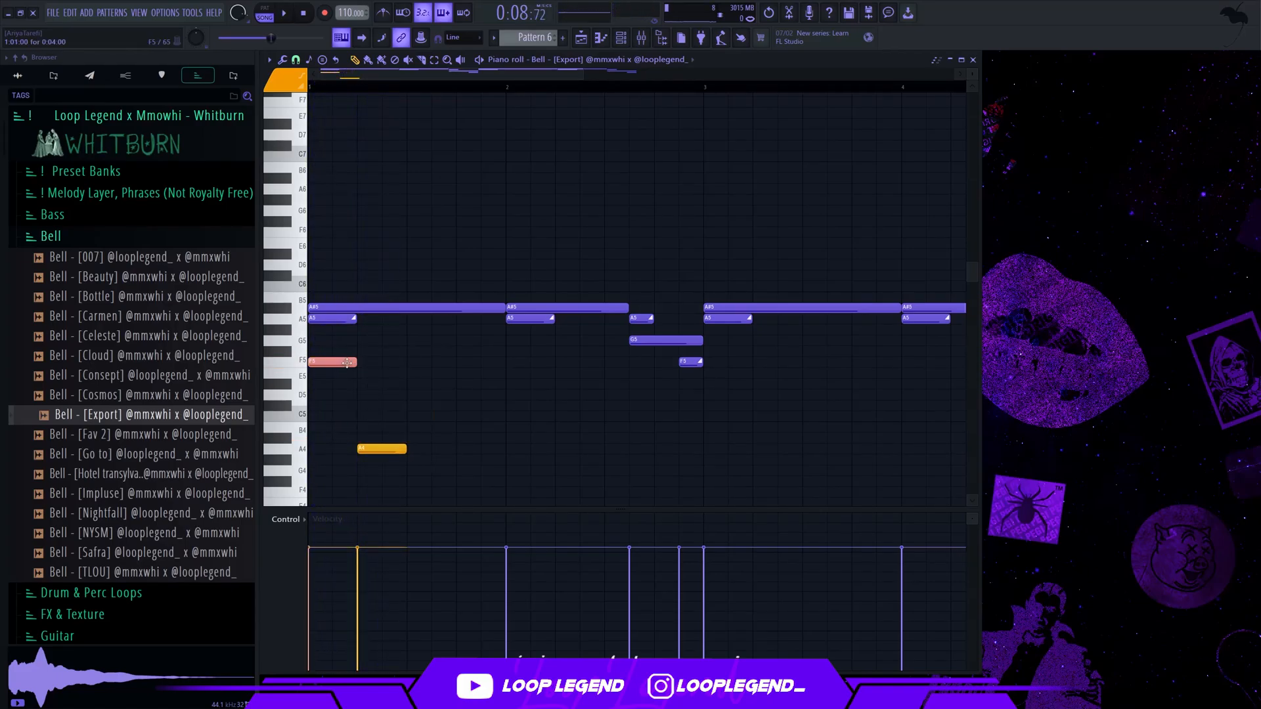
{"action": "left_click_drag", "start_coordinate": [413, 358], "coordinate": [305, 458]}
{"action": "key", "text": "ctrl+b"}
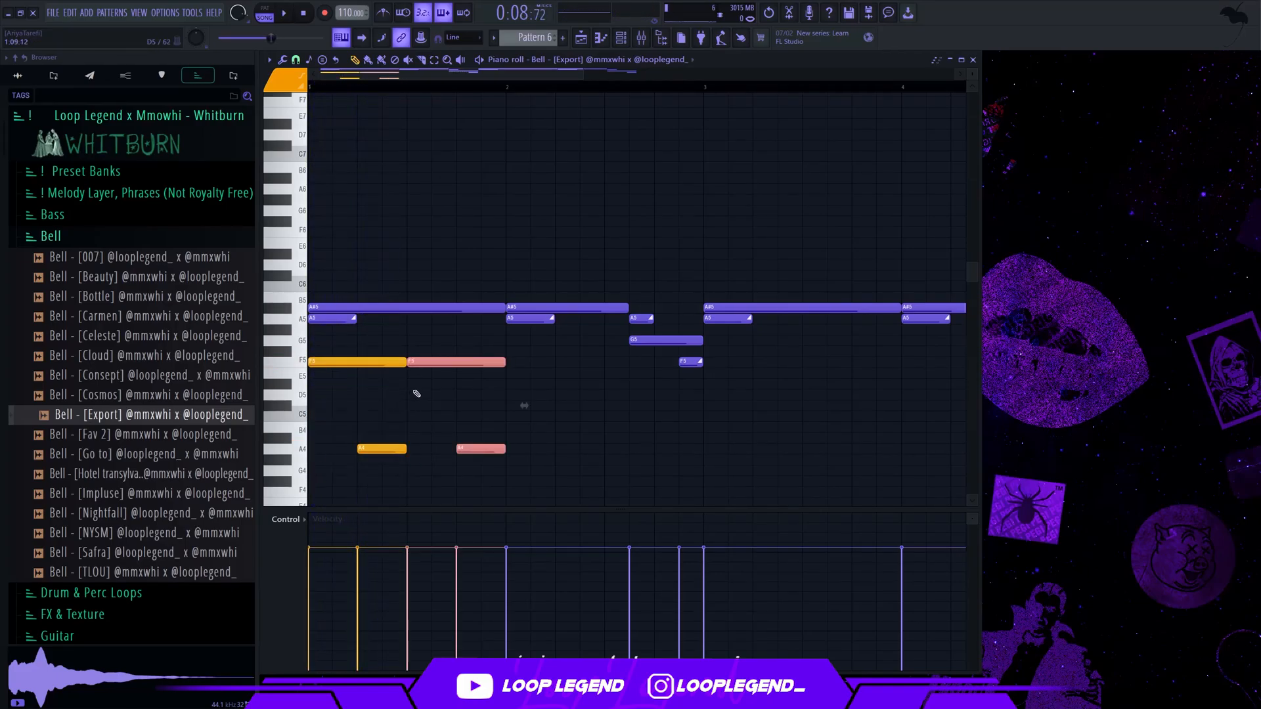
Try an extra four-step A4 note at step 9 of bar 1
{"action": "key", "text": "space"}
{"action": "left_click", "coordinate": [411, 450]}
{"action": "mouse_move", "coordinate": [411, 449]}
{"action": "left_mouse_down"}
{"action": "mouse_move", "coordinate": [412, 437]}
{"action": "mouse_move", "coordinate": [481, 450]}
{"action": "mouse_move", "coordinate": [430, 464]}
{"action": "left_mouse_up"}
{"action": "key", "text": "space"}
{"action": "key", "text": "space"}
{"action": "left_click_drag", "start_coordinate": [503, 449], "coordinate": [428, 450]}
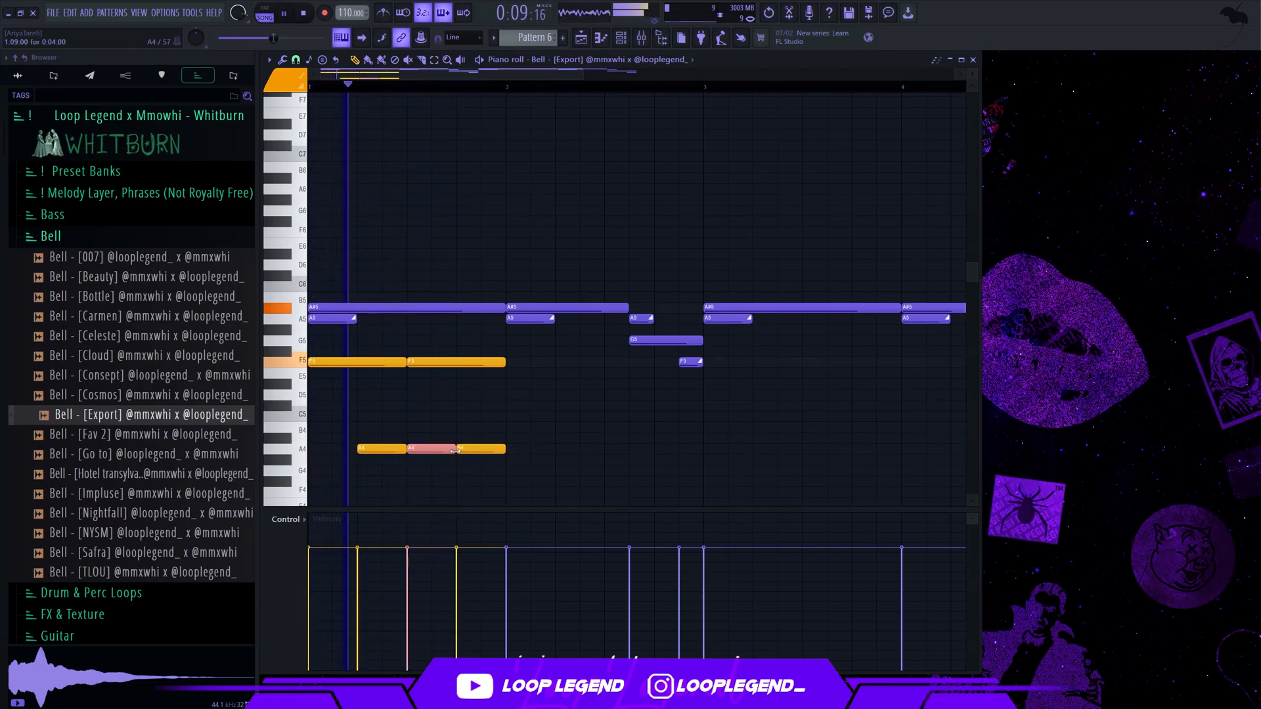
{"action": "right_click", "coordinate": [424, 450]}
{"action": "key", "text": "space"}
{"action": "key", "text": "space"}
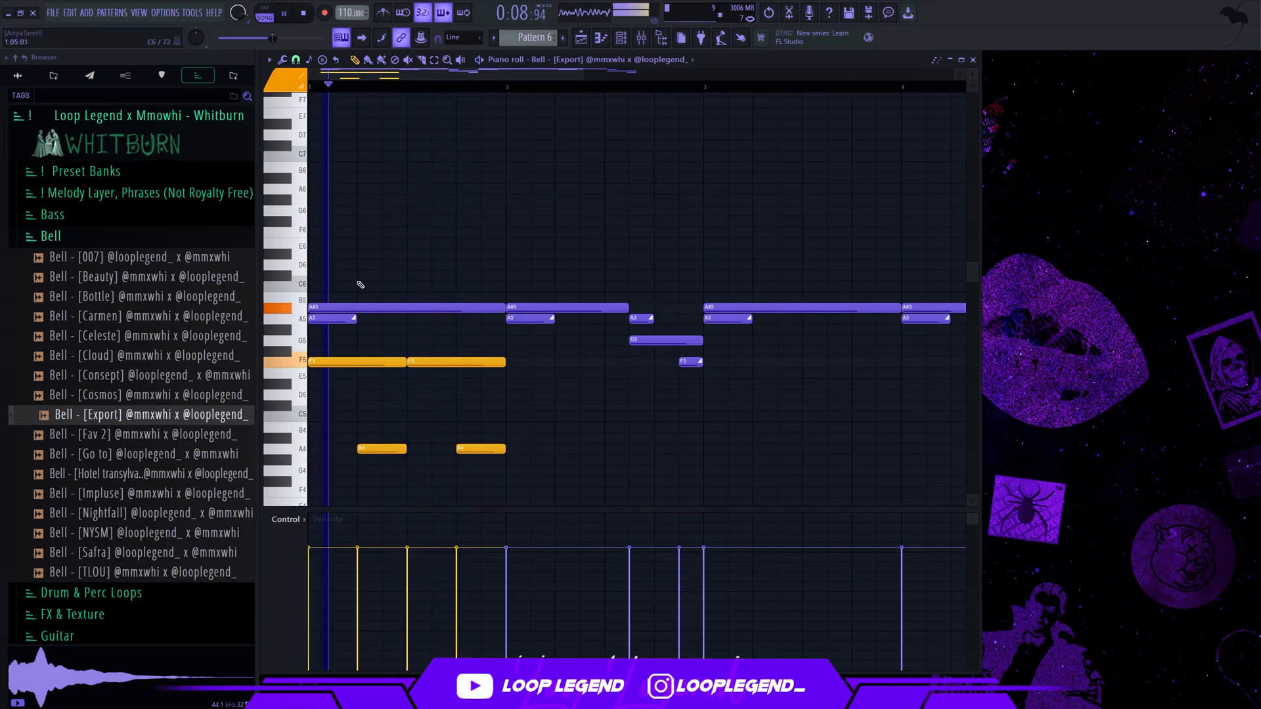
Add a four-step D5 at step 9 and a two-step D5 at step 15 of bar 1, and duplicate the orange pattern into bar 2
{"action": "left_click", "coordinate": [416, 373]}
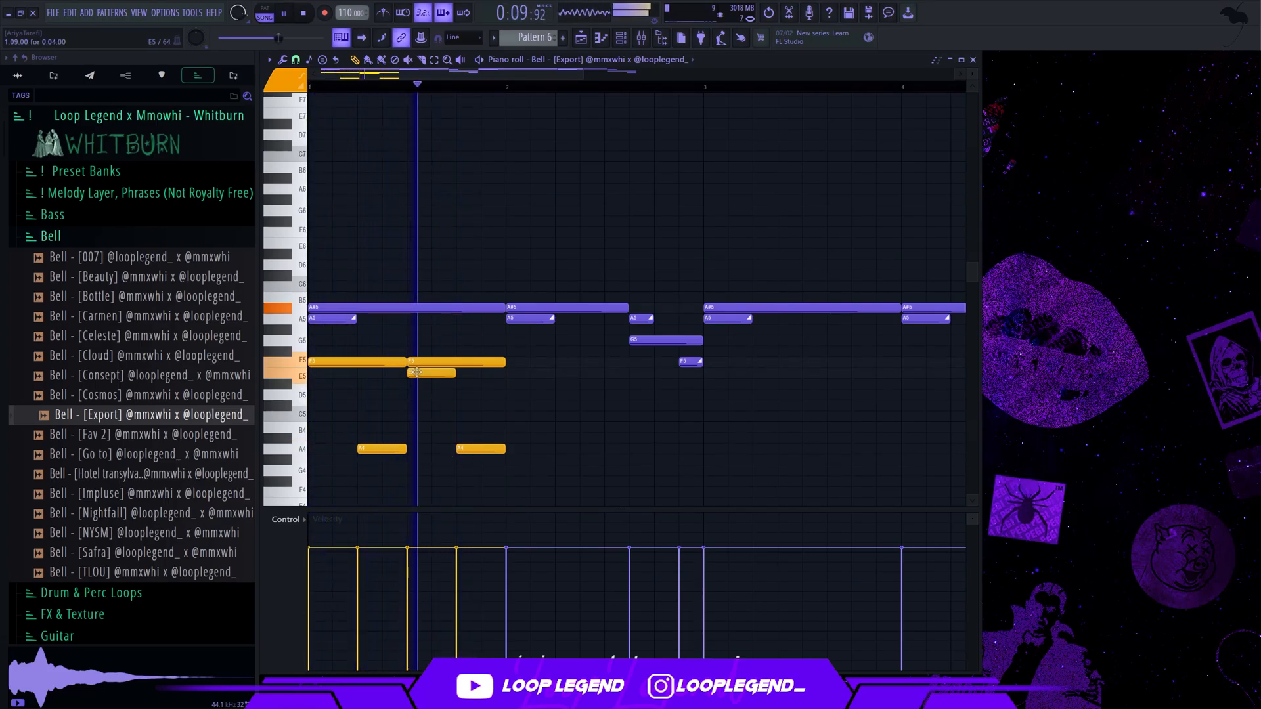
{"action": "left_click", "coordinate": [414, 395]}
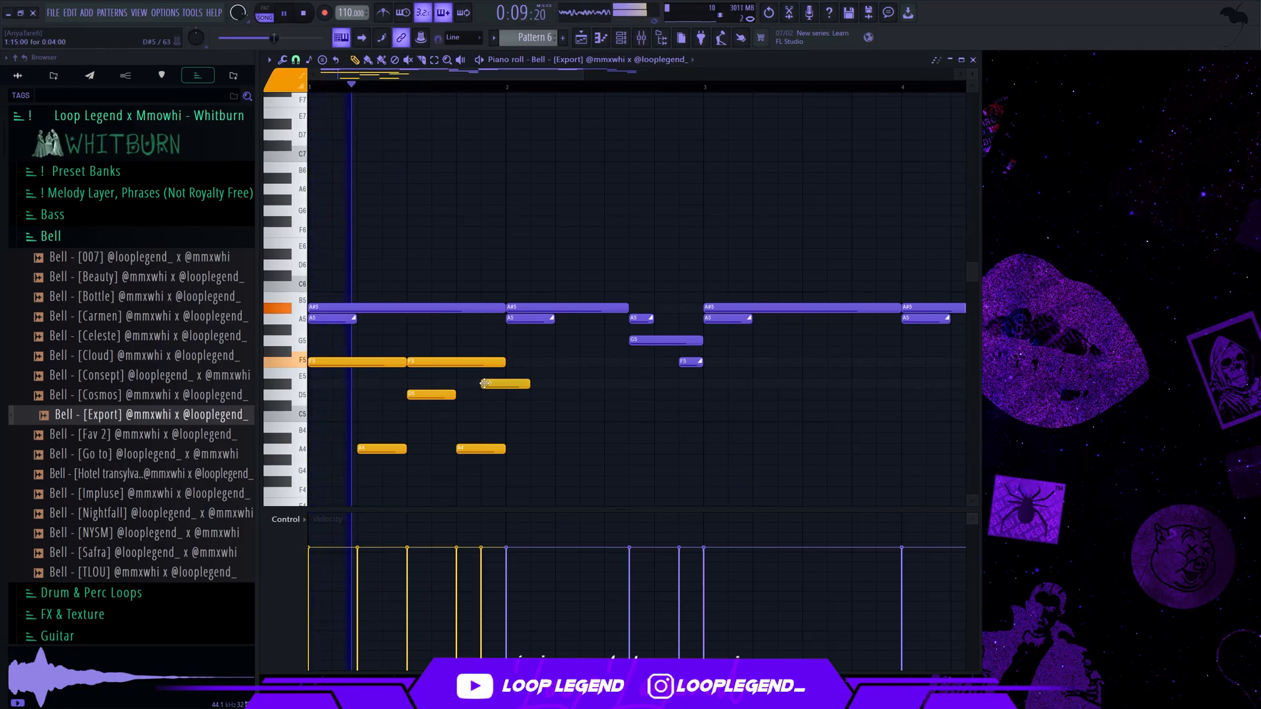
{"action": "left_click", "coordinate": [494, 373]}
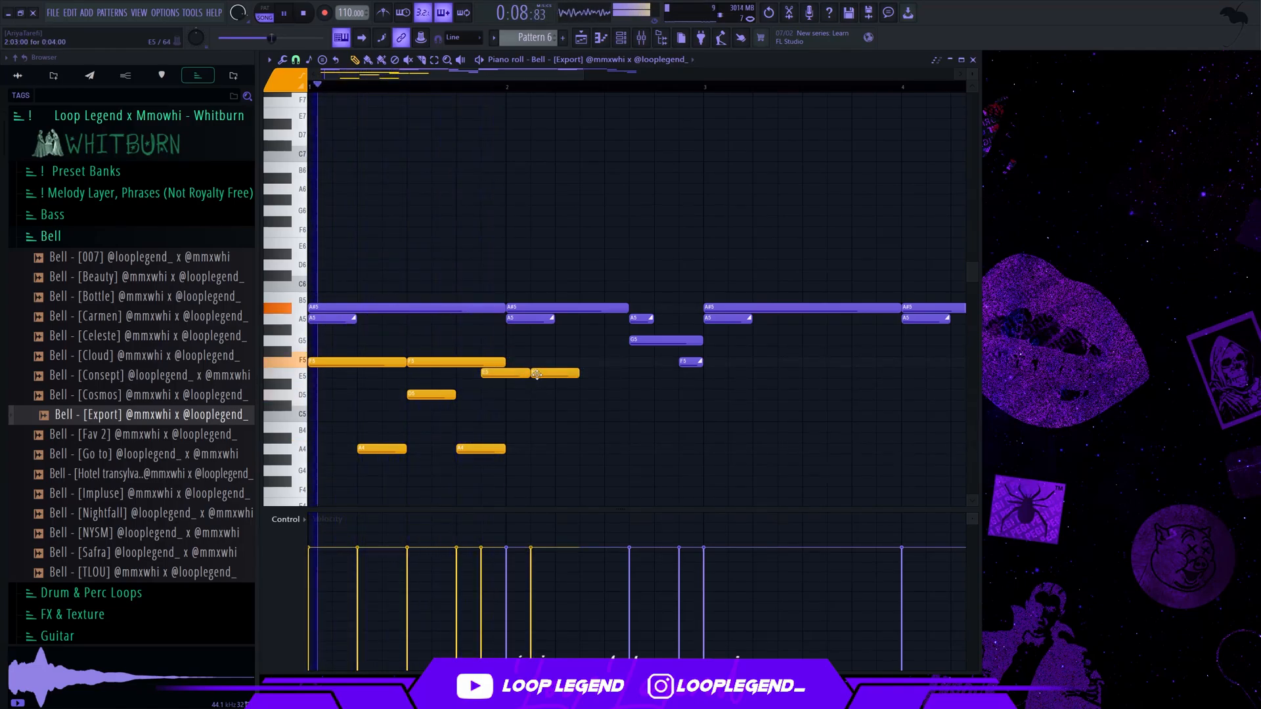
{"action": "left_click_drag", "start_coordinate": [532, 374], "coordinate": [506, 394]}
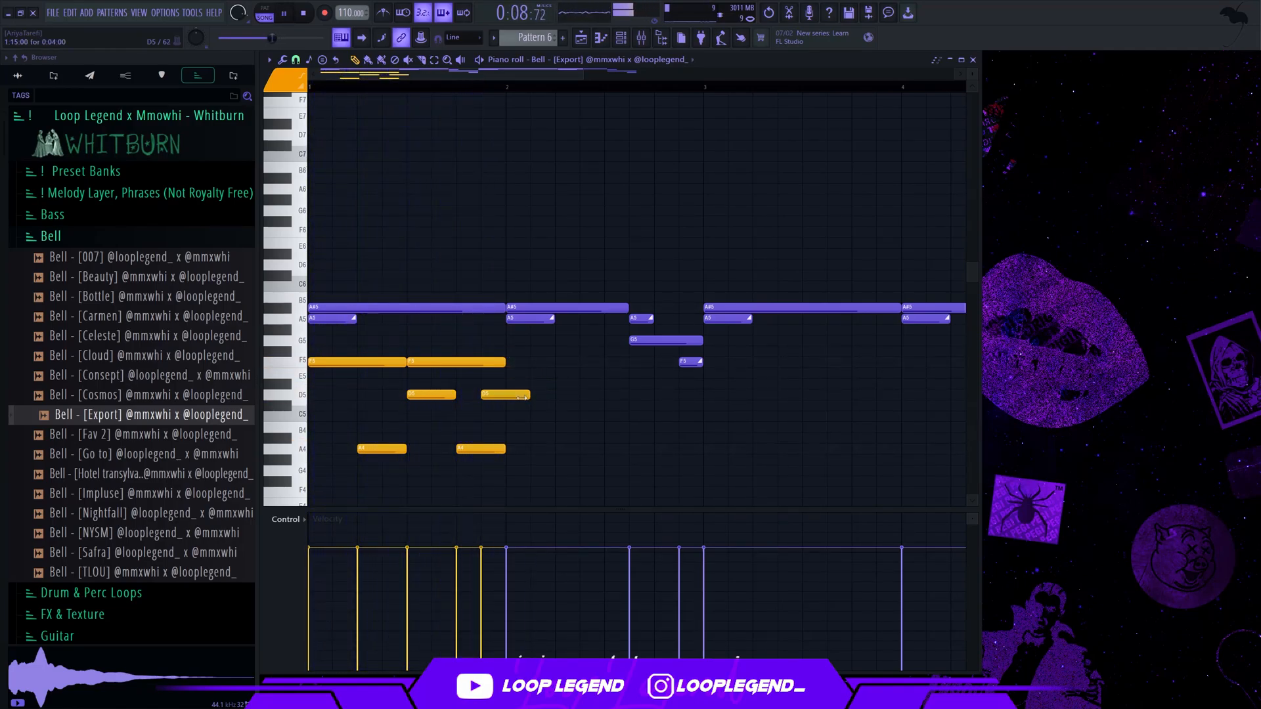
{"action": "left_click_drag", "start_coordinate": [306, 505], "coordinate": [632, 366]}
{"action": "key", "text": "ctrl+b"}
Try lowering the two orange F5 notes in bar 2 to E5
{"action": "left_click_drag", "start_coordinate": [632, 365], "coordinate": [632, 376]}
{"action": "scroll", "coordinate": [626, 387], "scroll_direction": "down", "scroll_amount": 3}
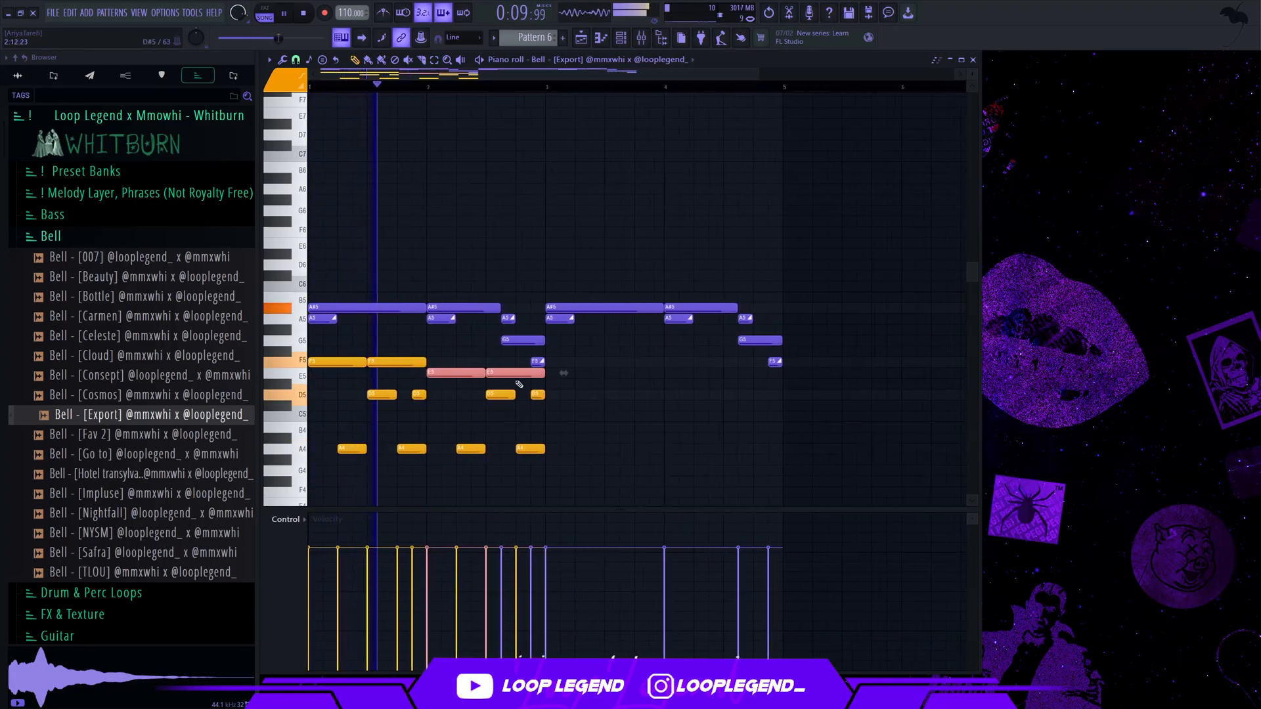
{"action": "scroll", "coordinate": [508, 441], "scroll_direction": "up", "scroll_amount": 1}
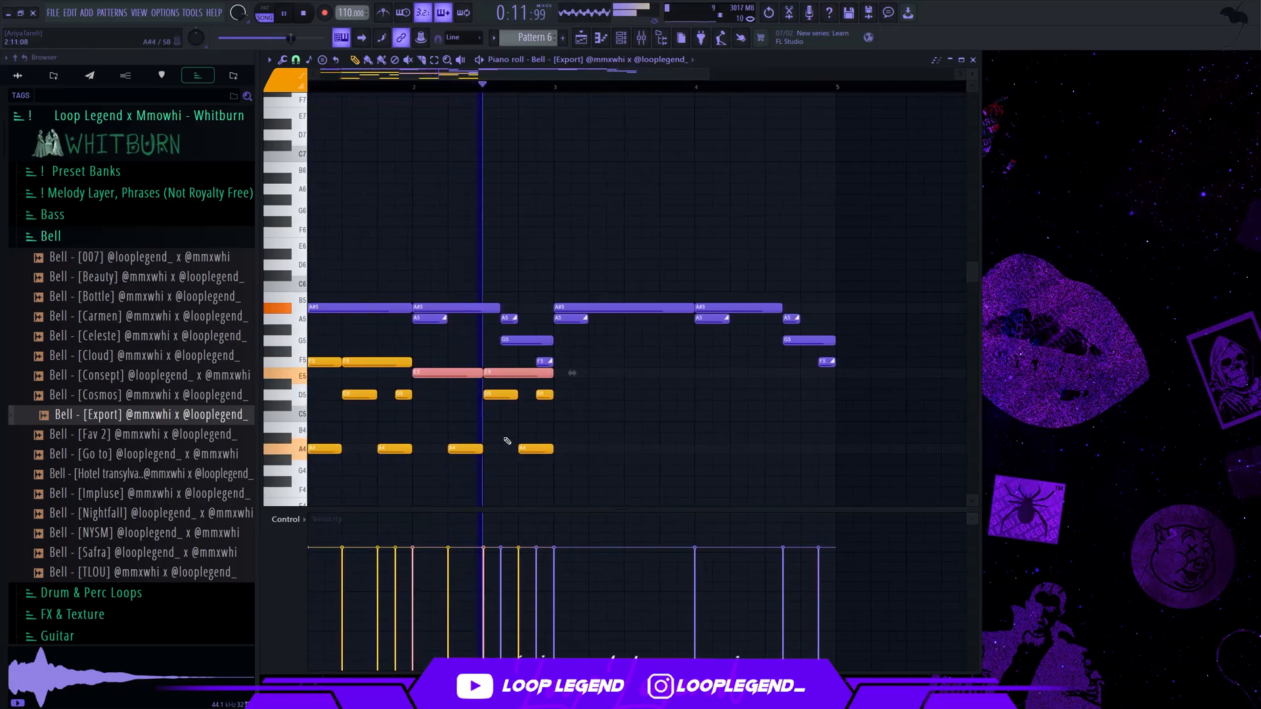
{"action": "key", "text": "ctrl+z"}
{"action": "scroll", "coordinate": [476, 392], "scroll_direction": "down", "scroll_amount": 1}
{"action": "key", "text": "space"}
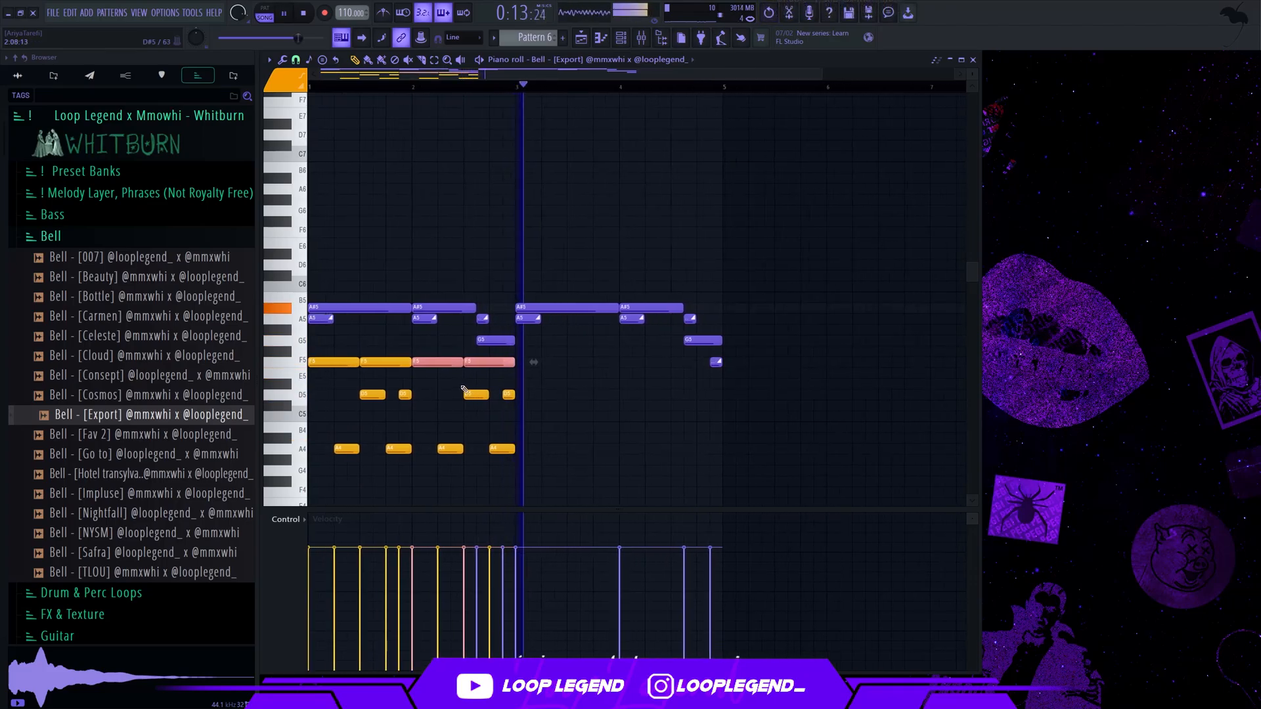
Resize all the orange notes in bars 1 and 2 to four steps and trim bar 2's last D5 to two steps
{"action": "key", "text": "space"}
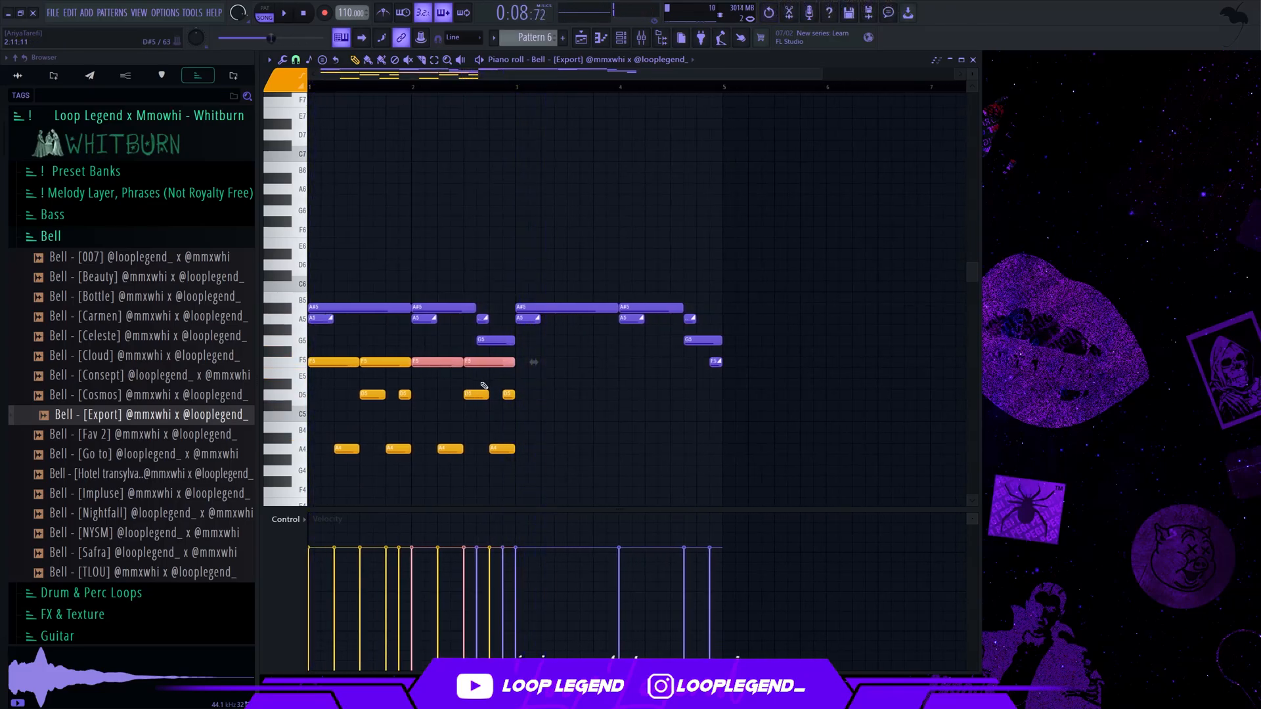
{"action": "left_click_drag", "start_coordinate": [455, 424], "coordinate": [323, 470]}
{"action": "scroll", "coordinate": [400, 341], "scroll_direction": "down", "scroll_amount": 1}
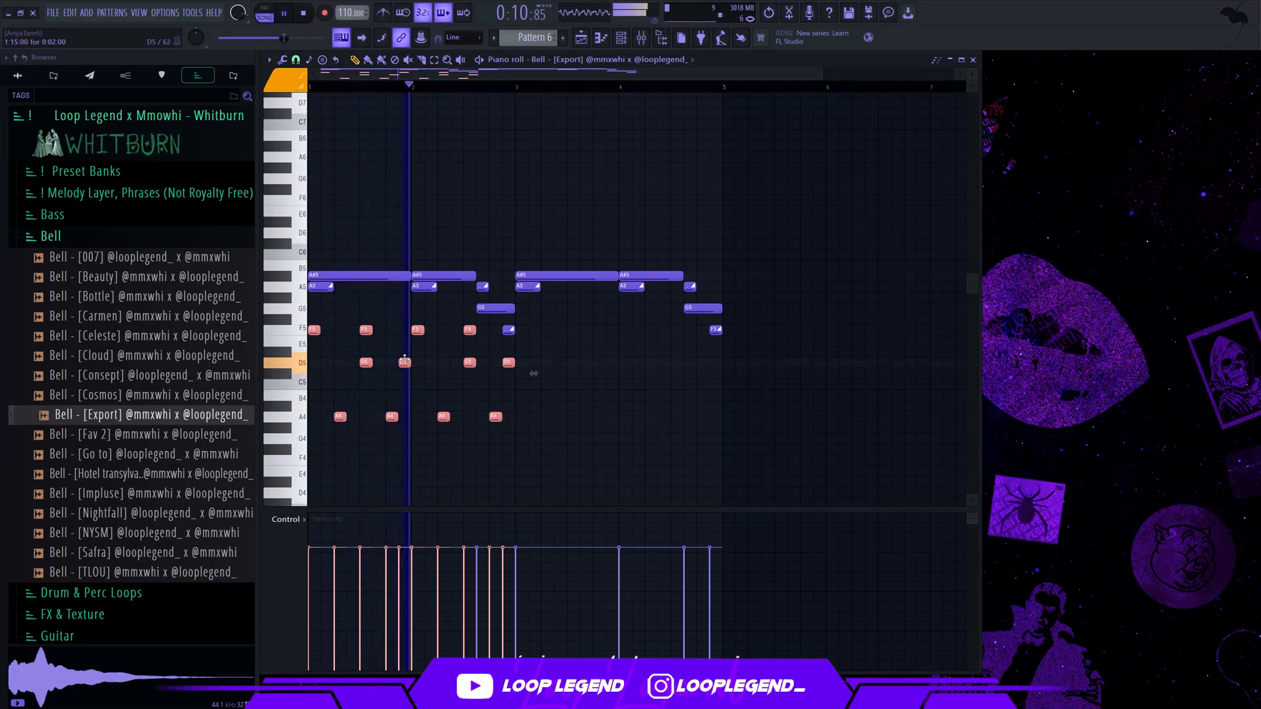
{"action": "left_click_drag", "start_coordinate": [424, 330], "coordinate": [433, 334]}
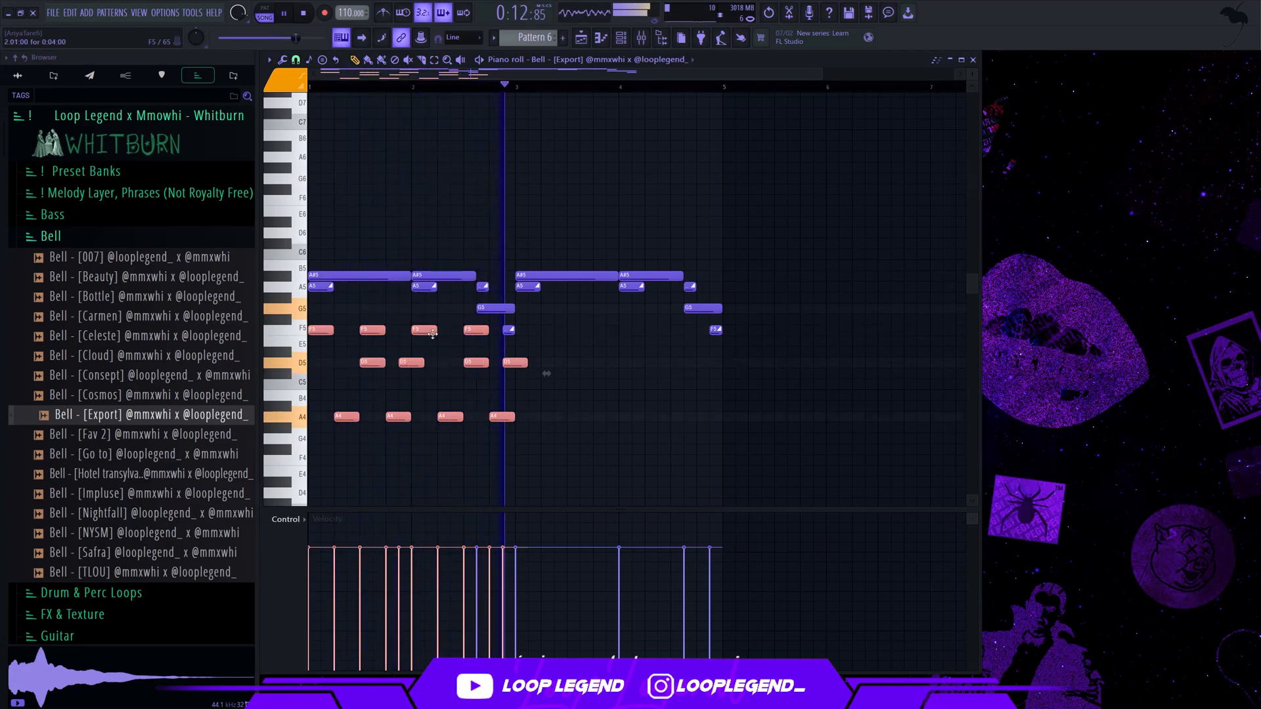
{"action": "scroll", "coordinate": [546, 365], "scroll_direction": "up", "scroll_amount": 2}
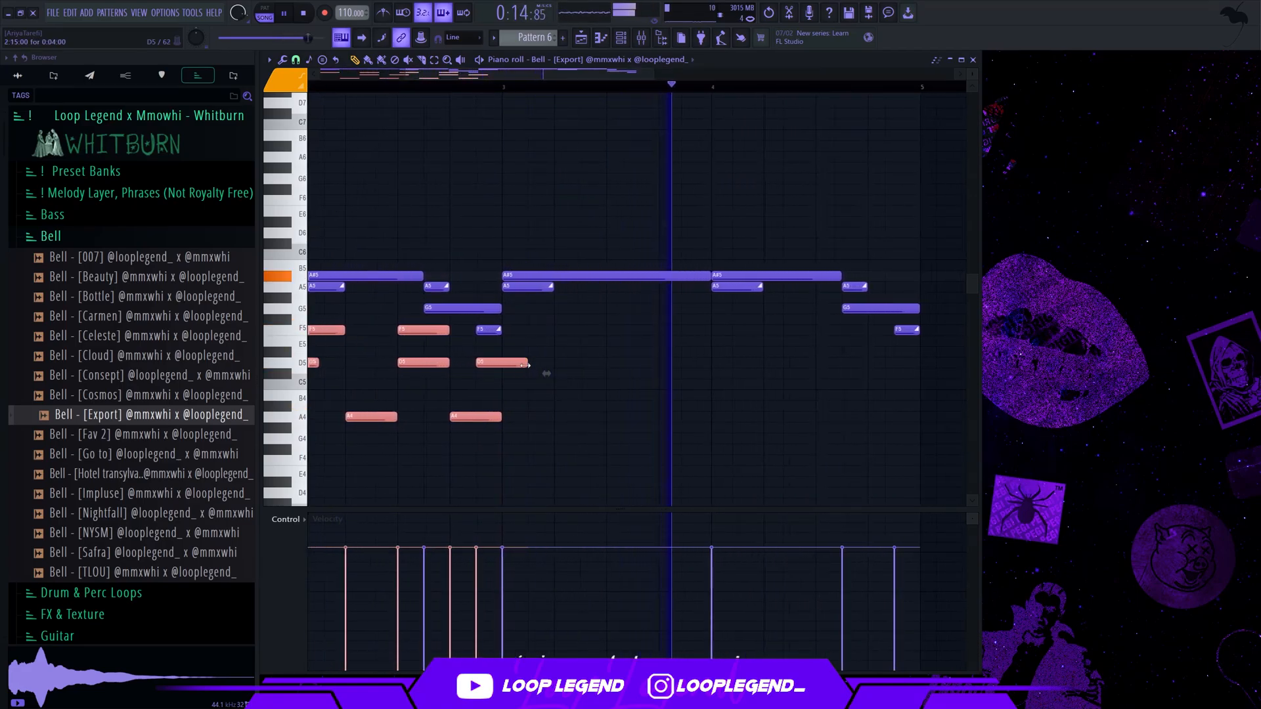
{"action": "left_click", "coordinate": [525, 365], "text": "ctrl"}
{"action": "left_click_drag", "start_coordinate": [526, 365], "coordinate": [502, 367]}
{"action": "scroll", "coordinate": [472, 348], "scroll_direction": "down", "scroll_amount": 2}
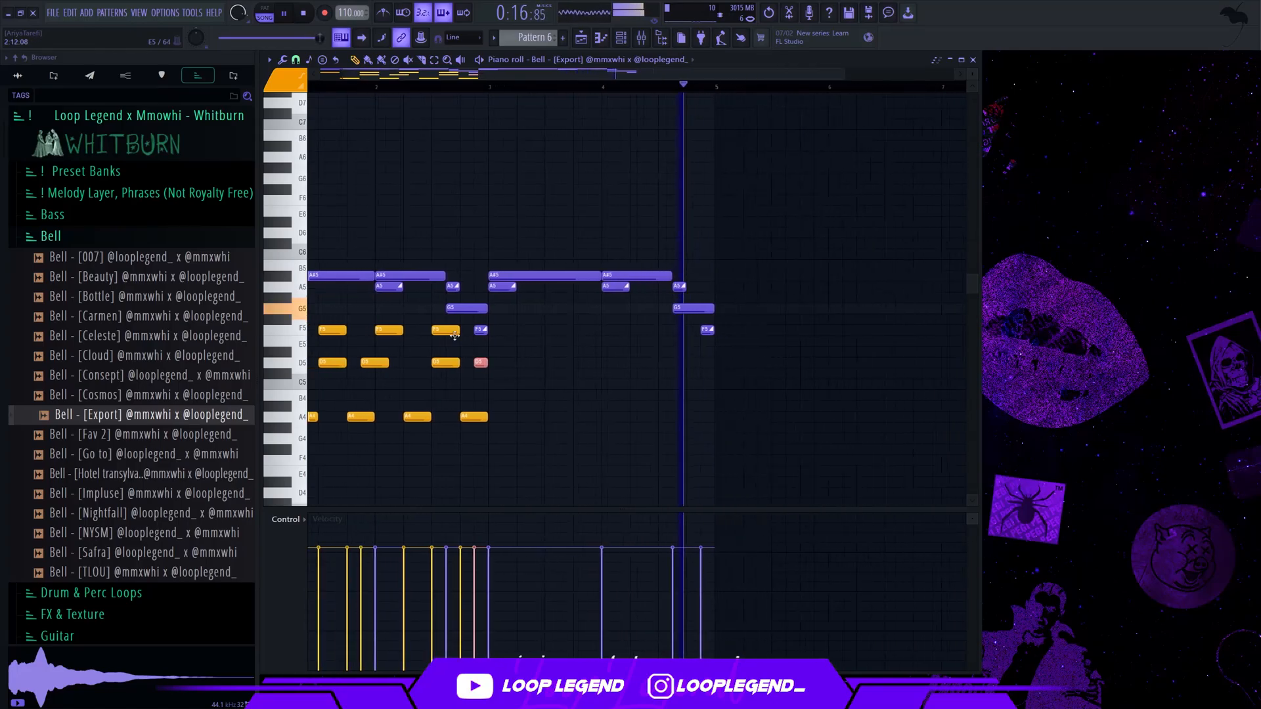
Duplicate the orange pattern into bars 3 and 4 and lower the velocity of all orange notes below the purple melody's
{"action": "left_click_drag", "start_coordinate": [466, 321], "coordinate": [91, 515], "text": "ctrl+shift"}
{"action": "key", "text": "ctrl+b"}
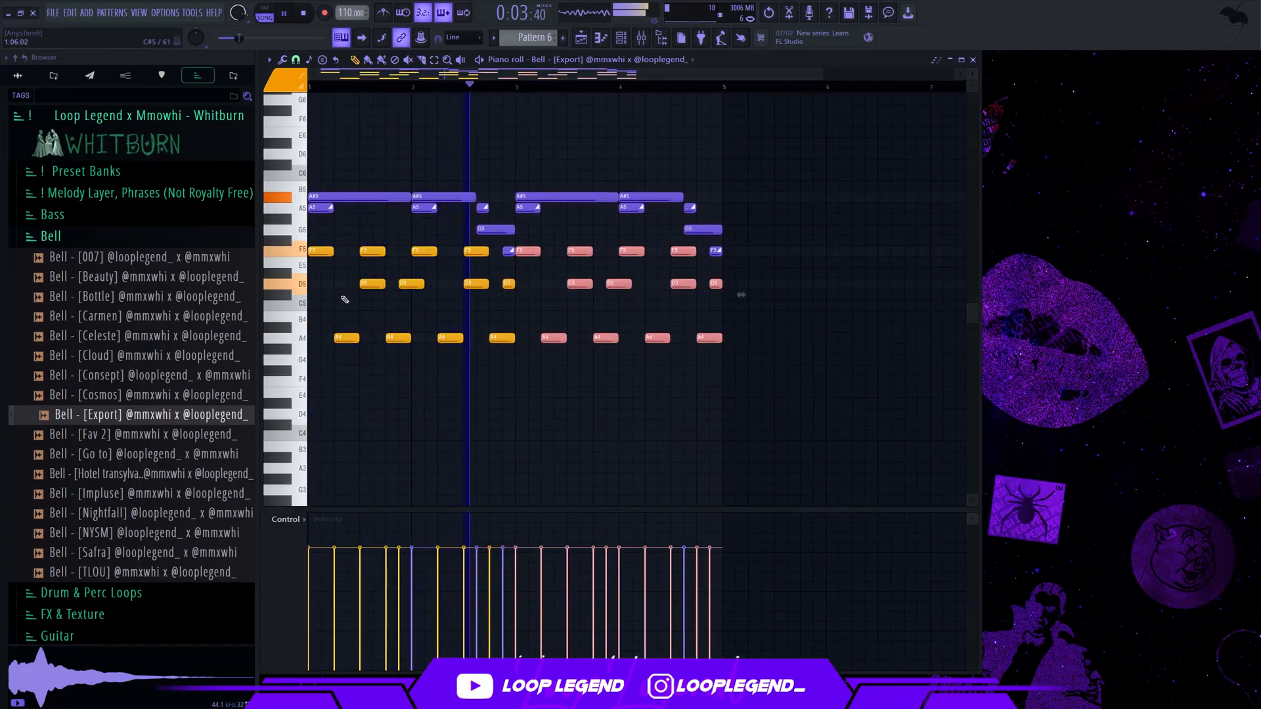
{"action": "left_click_drag", "start_coordinate": [521, 267], "coordinate": [325, 394], "text": "ctrl+shift"}
{"action": "left_click_drag", "start_coordinate": [483, 248], "coordinate": [300, 289], "text": "ctrl+shift"}
{"action": "scroll", "coordinate": [361, 253], "scroll_direction": "down", "scroll_amount": 8, "text": "alt"}
{"action": "scroll", "coordinate": [359, 252], "scroll_direction": "up", "scroll_amount": 3, "text": "alt"}
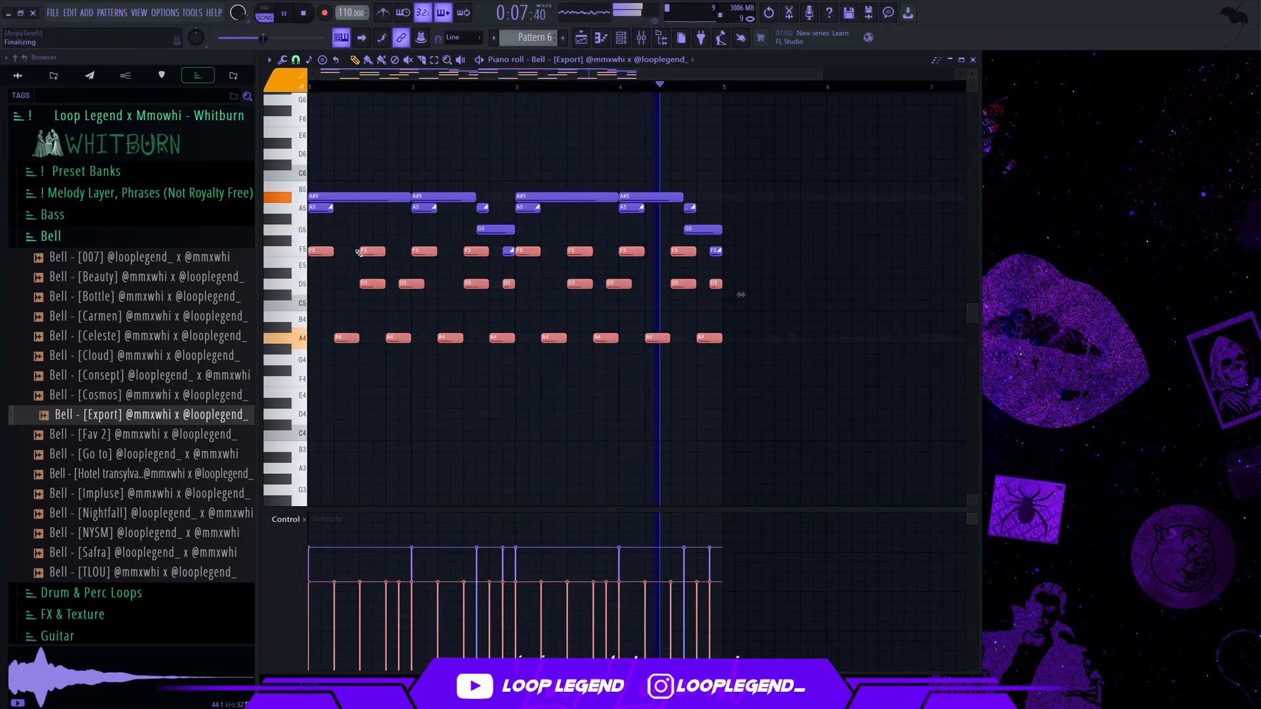
{"action": "scroll", "coordinate": [360, 253], "scroll_direction": "up", "scroll_amount": 4, "text": "alt"}
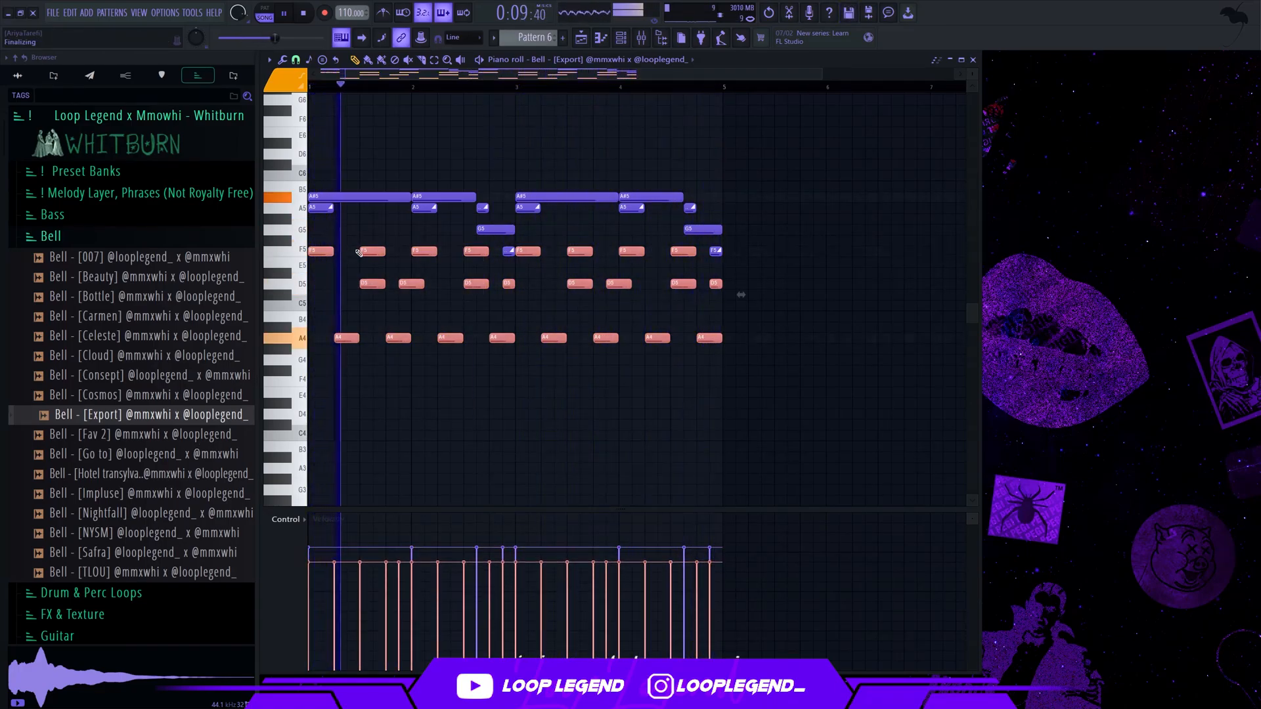
Load Flamingo Verb into slot 9 of the Bell - [Export] mixer track
{"action": "key", "text": "F7"}
{"action": "key", "text": "F6"}
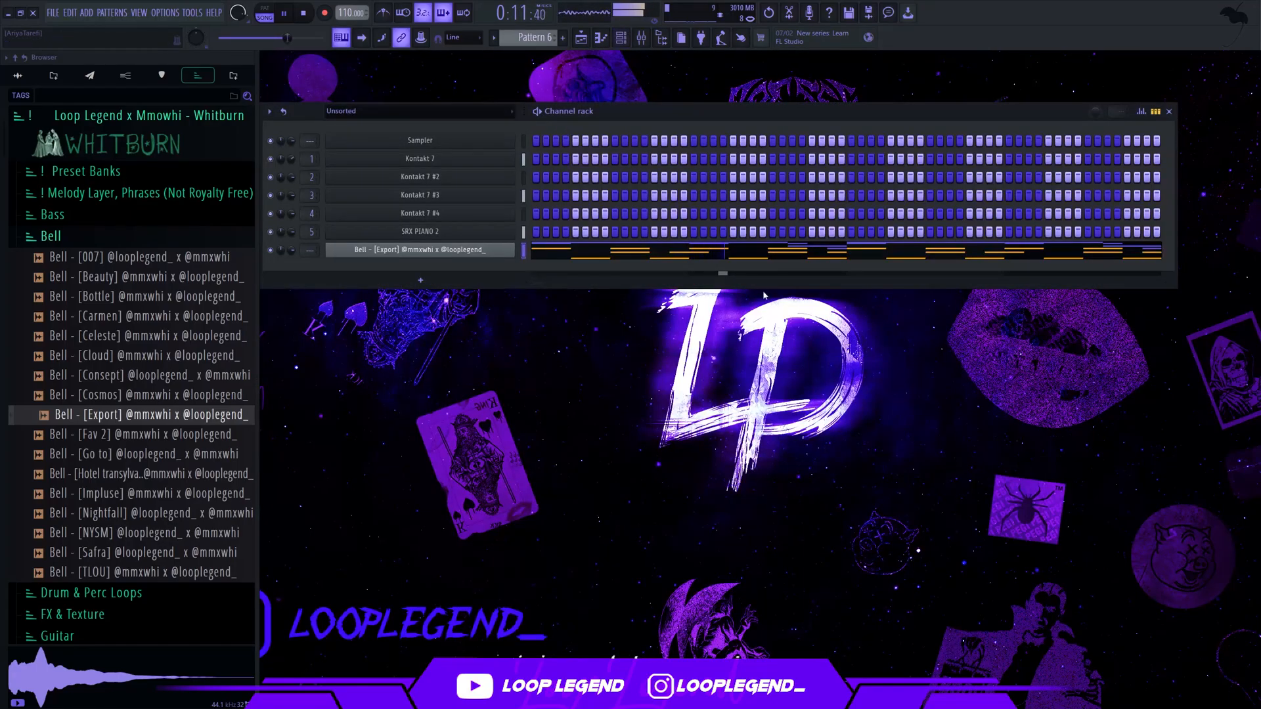
{"action": "key", "text": "F9"}
{"action": "left_click", "coordinate": [865, 356]}
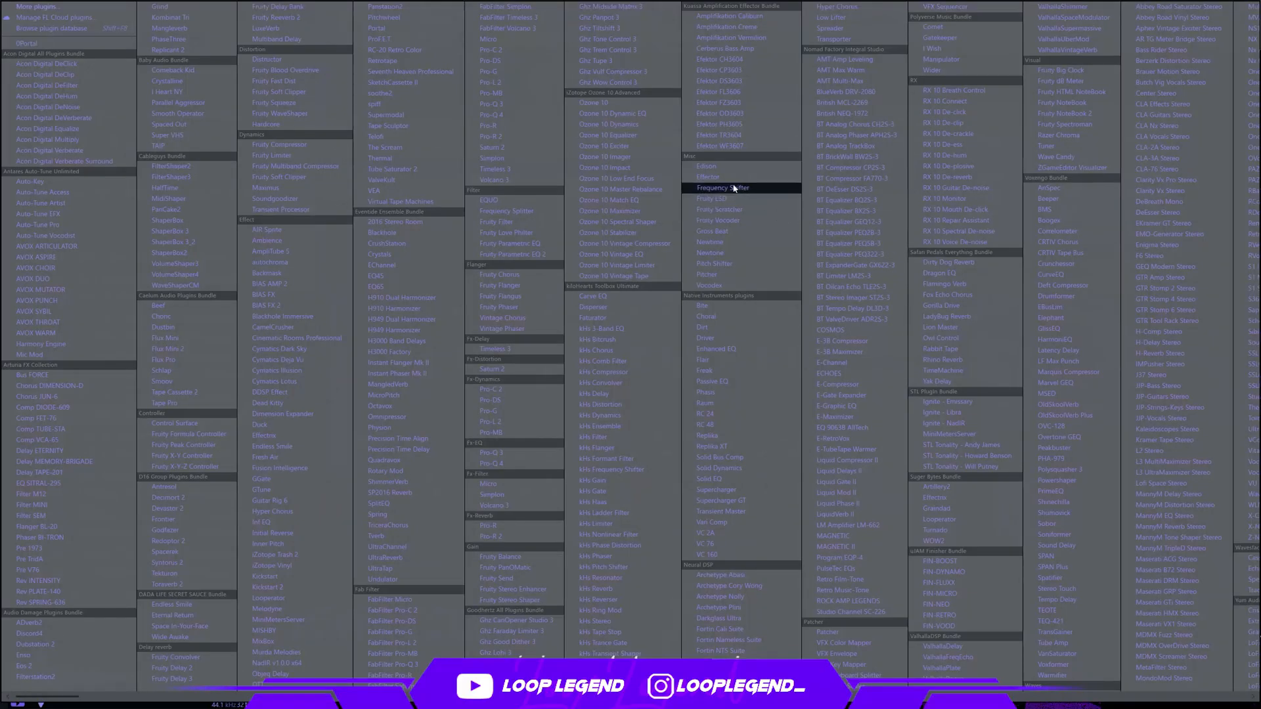
{"action": "left_click", "coordinate": [946, 284]}
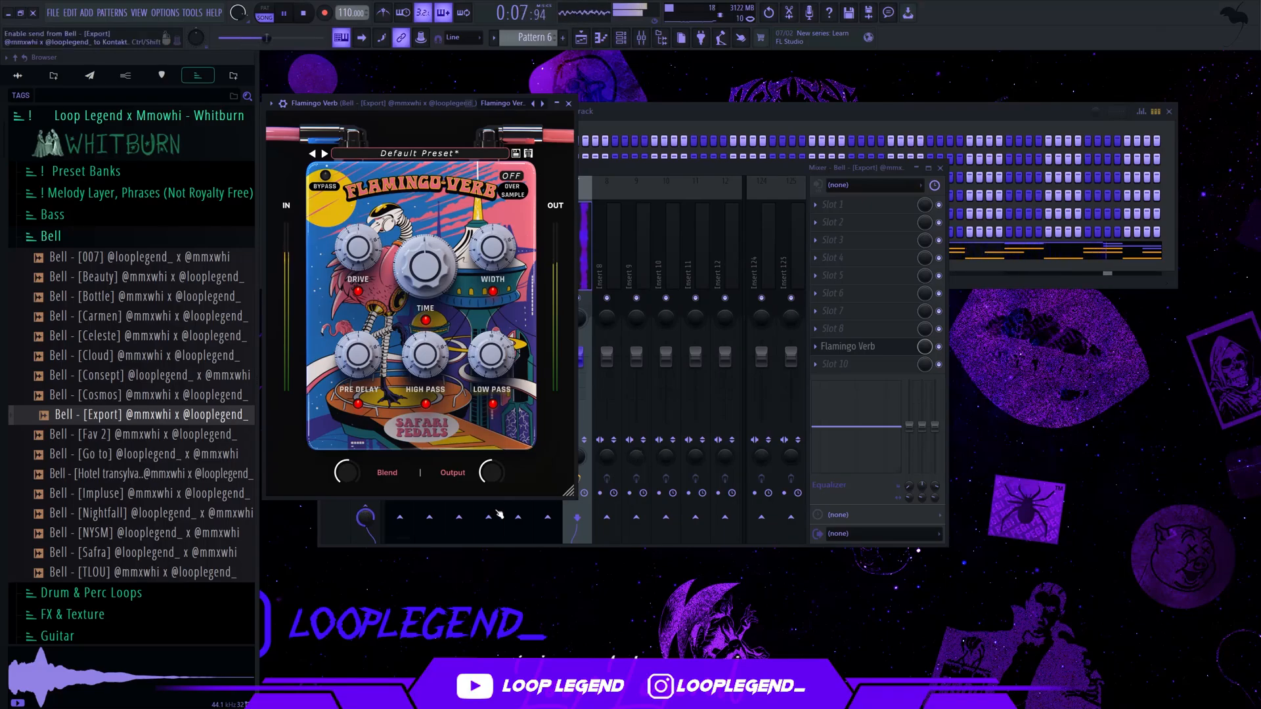
Add Fruity Parametric EQ 2 in slot 10 with the 01 Low Cut + High Cut preset and raise its low-cut frequency
{"action": "left_click", "coordinate": [847, 369]}
{"action": "left_click", "coordinate": [526, 290]}
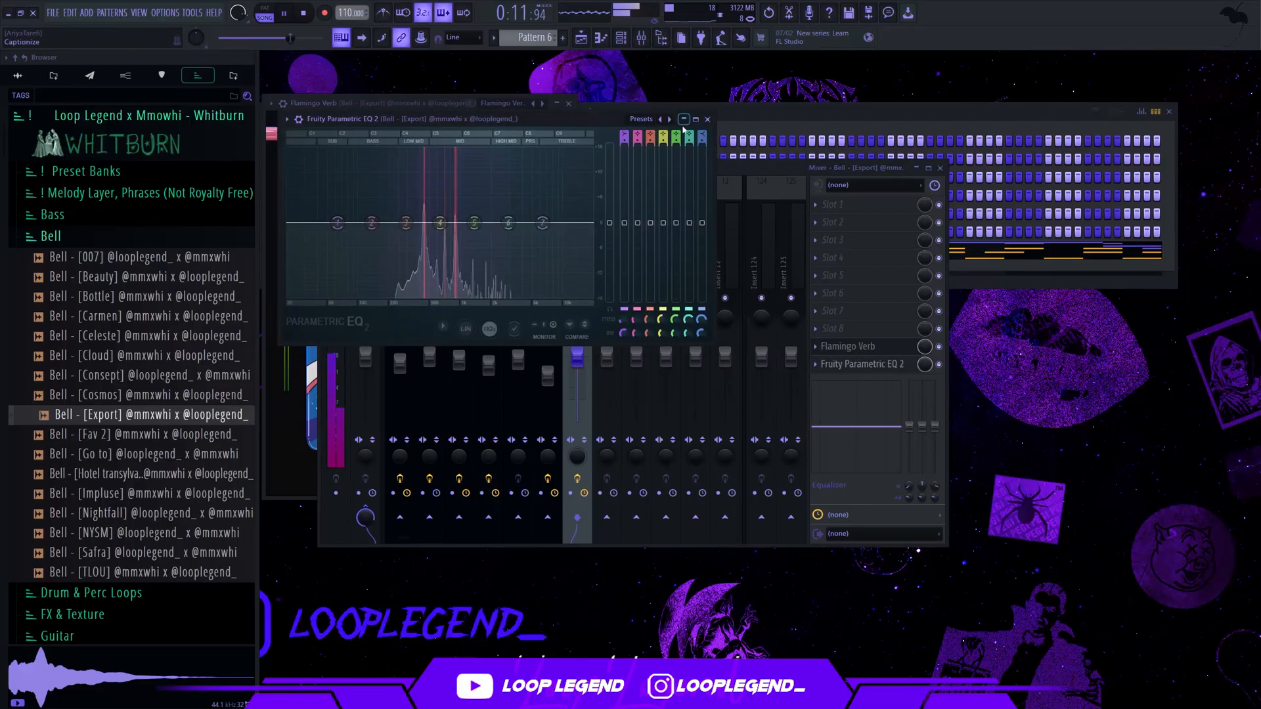
{"action": "left_click", "coordinate": [670, 120]}
{"action": "left_click_drag", "start_coordinate": [343, 221], "coordinate": [406, 223]}
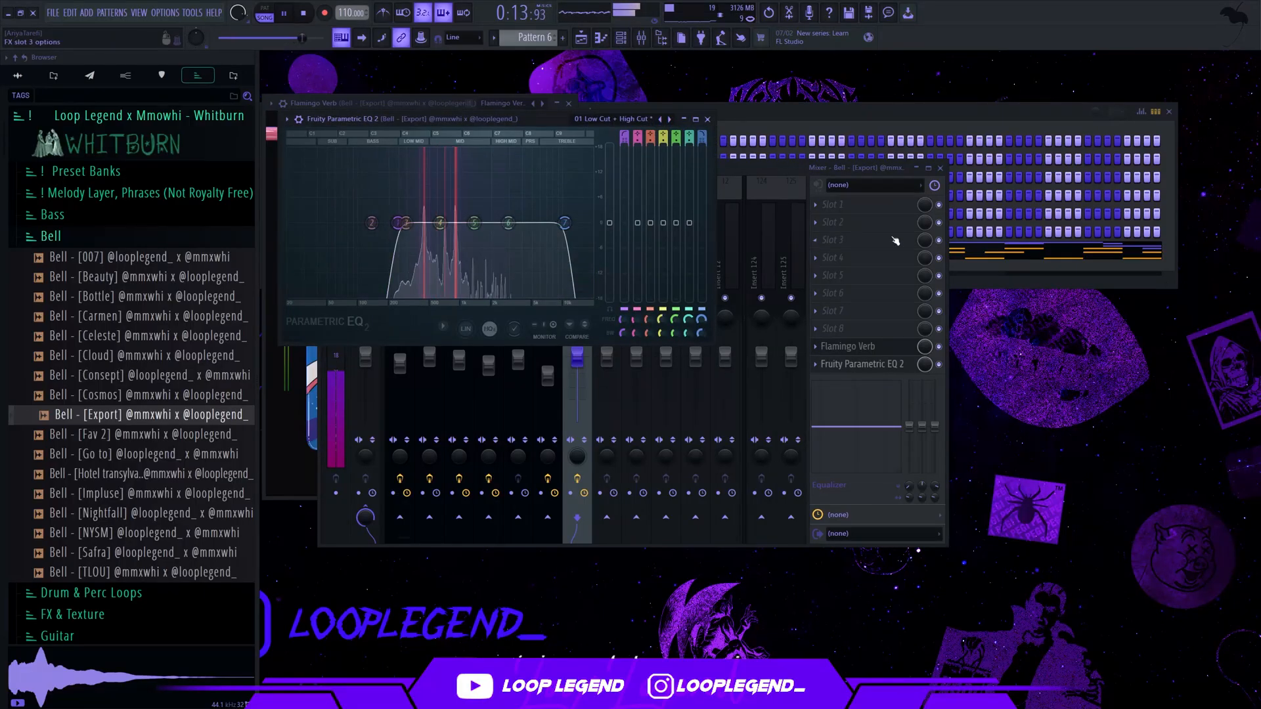
Load Backmask into slot 3 of the bell's mixer track and close the mixer and effect windows in front
{"action": "left_click", "coordinate": [894, 239]}
{"action": "left_click", "coordinate": [297, 274]}
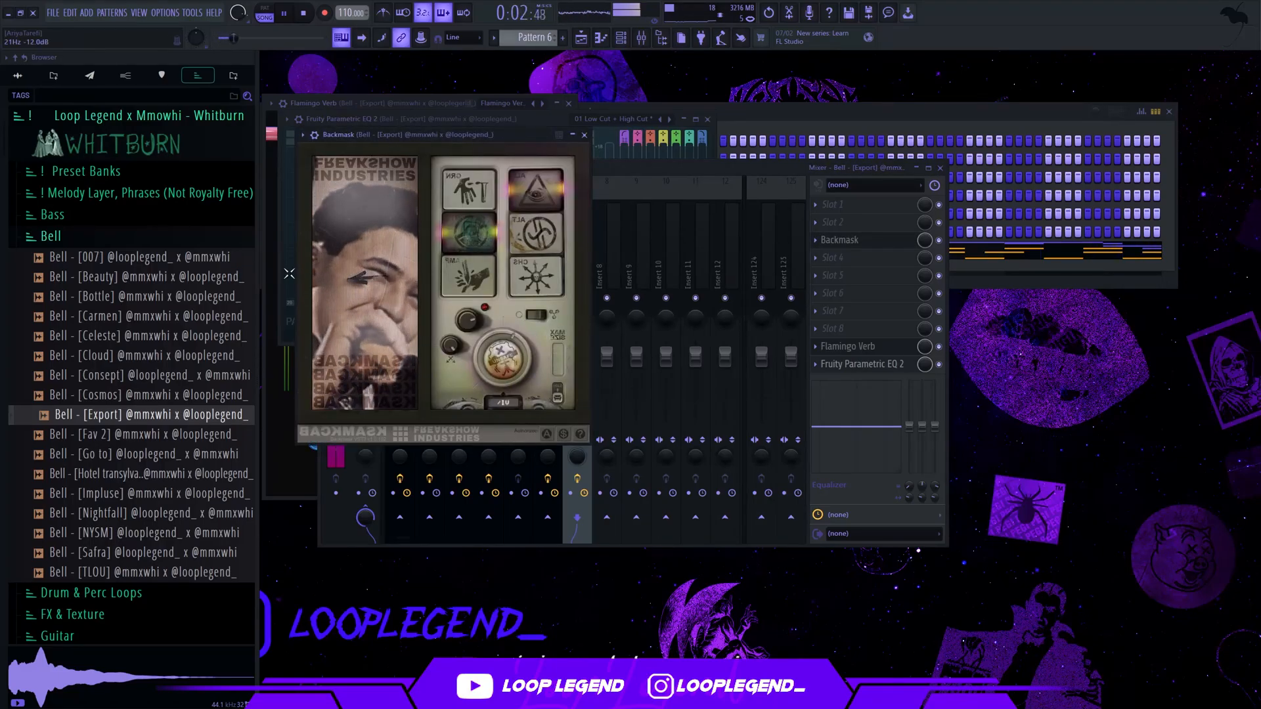
{"action": "left_click", "coordinate": [585, 134]}
{"action": "key", "text": "Escape"}
{"action": "key", "text": "Escape"}
{"action": "key", "text": "Escape"}
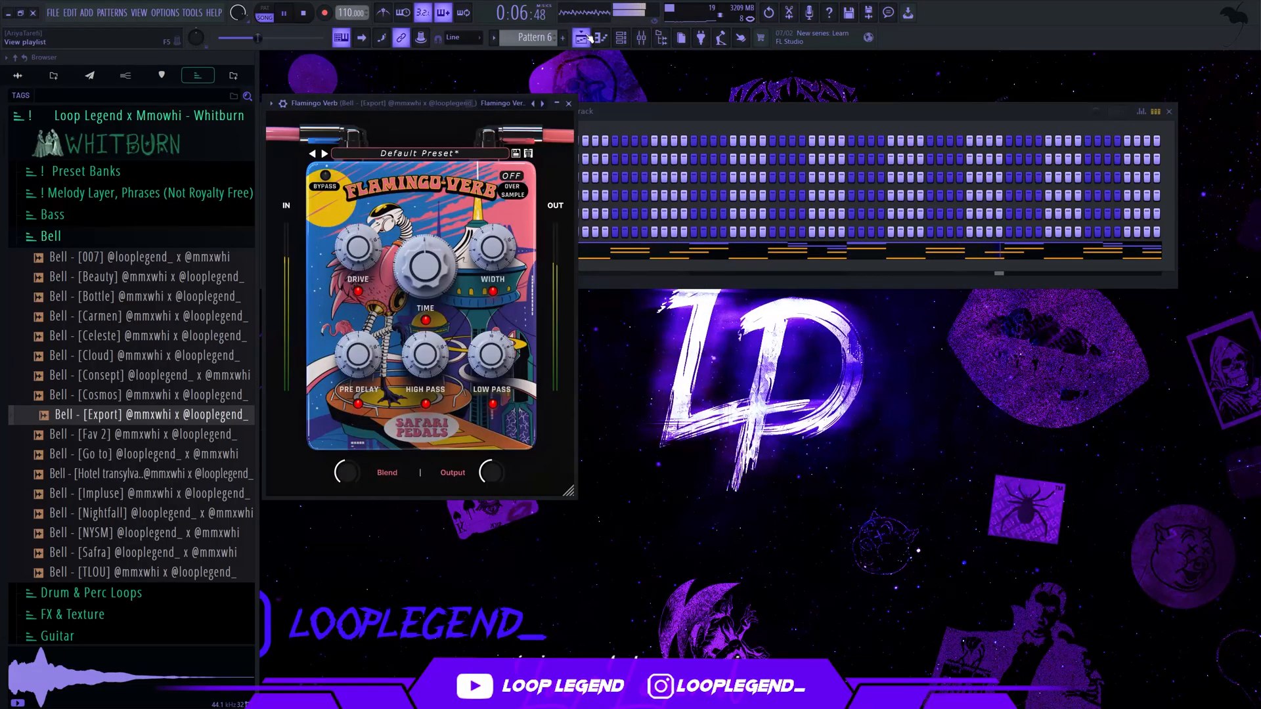
Start Pattern 7 and audition The Orchestra Complete 3 presets in Kontakt 7, including Troubles Lie Ahead (3-4)
{"action": "left_click", "coordinate": [584, 39]}
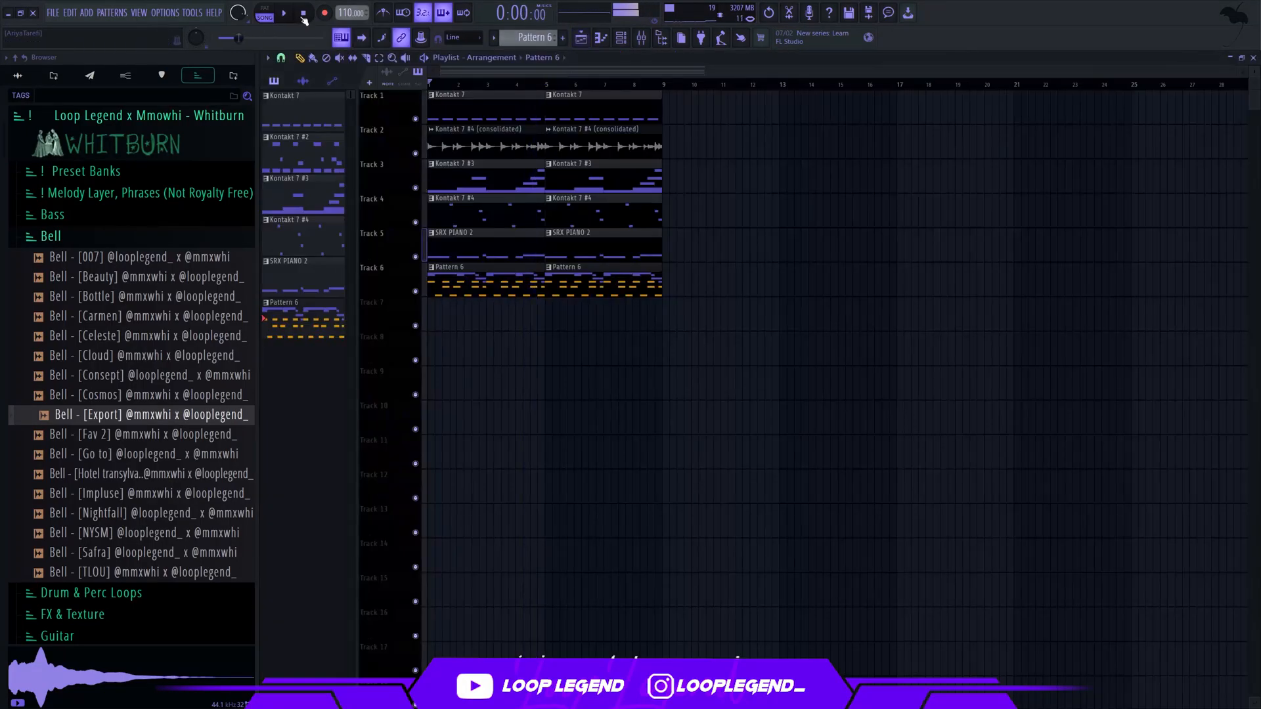
{"action": "right_click", "coordinate": [315, 328]}
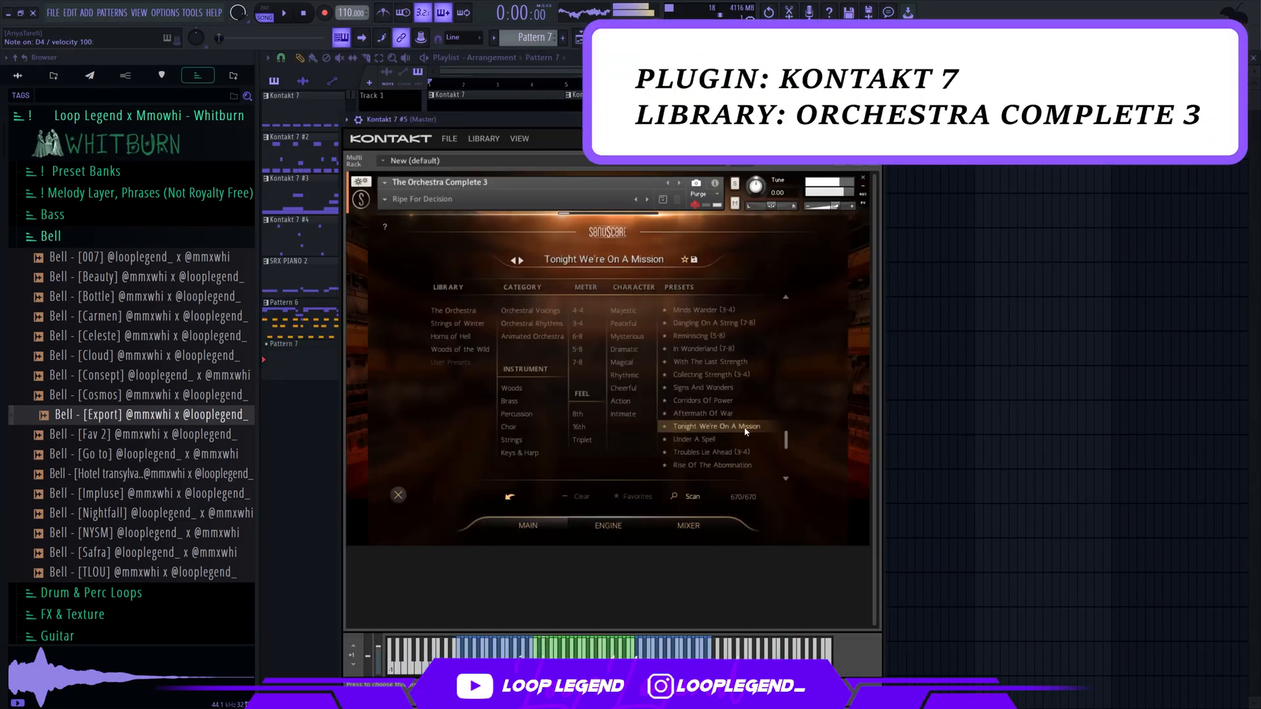
{"action": "left_click", "coordinate": [732, 438]}
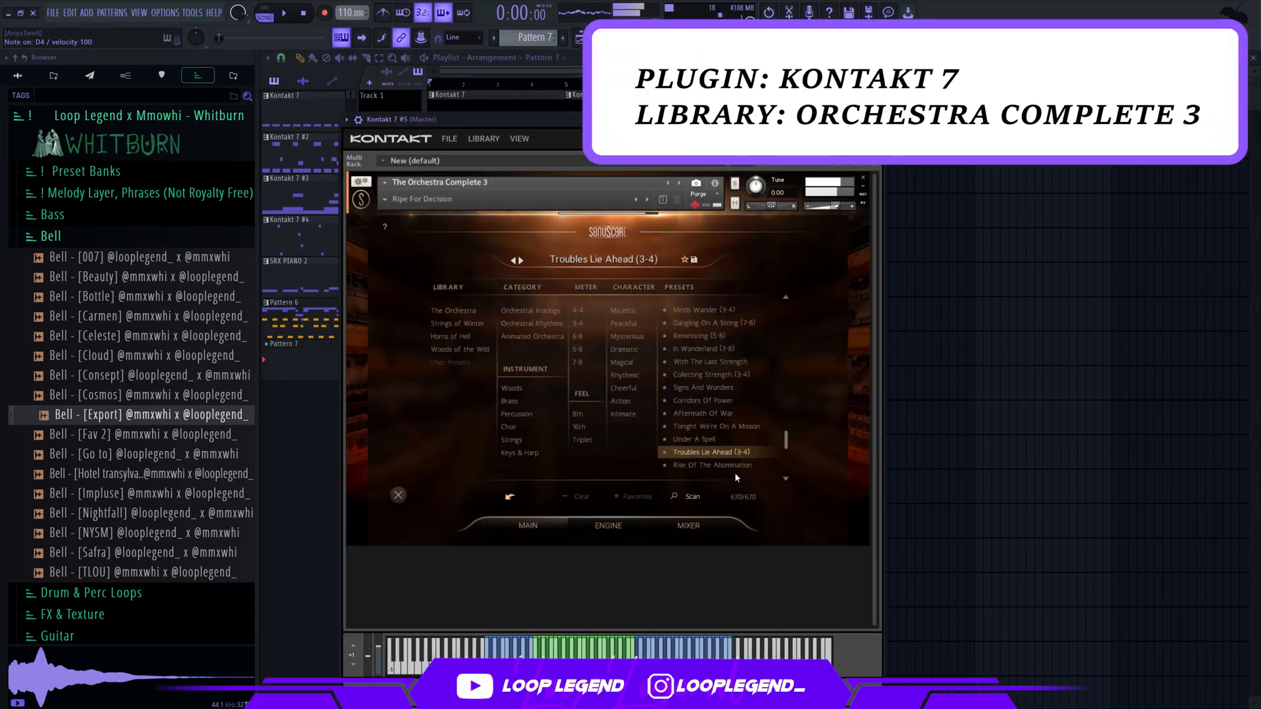
{"action": "left_click", "coordinate": [540, 526]}
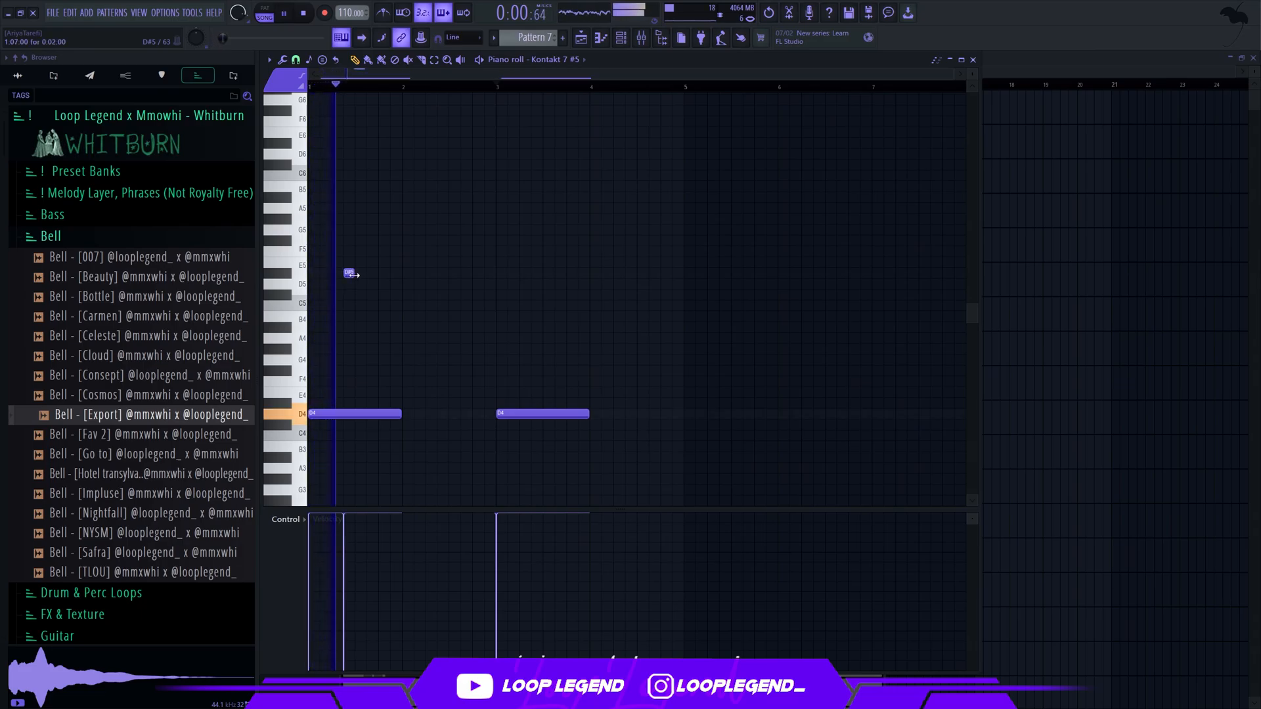
Add a six-step D#5 at step 7 of bar 1 and copy it together with bar 1's D4 into bar 4
{"action": "left_click", "coordinate": [345, 274]}
{"action": "scroll", "coordinate": [374, 276], "scroll_direction": "up", "scroll_amount": 2}
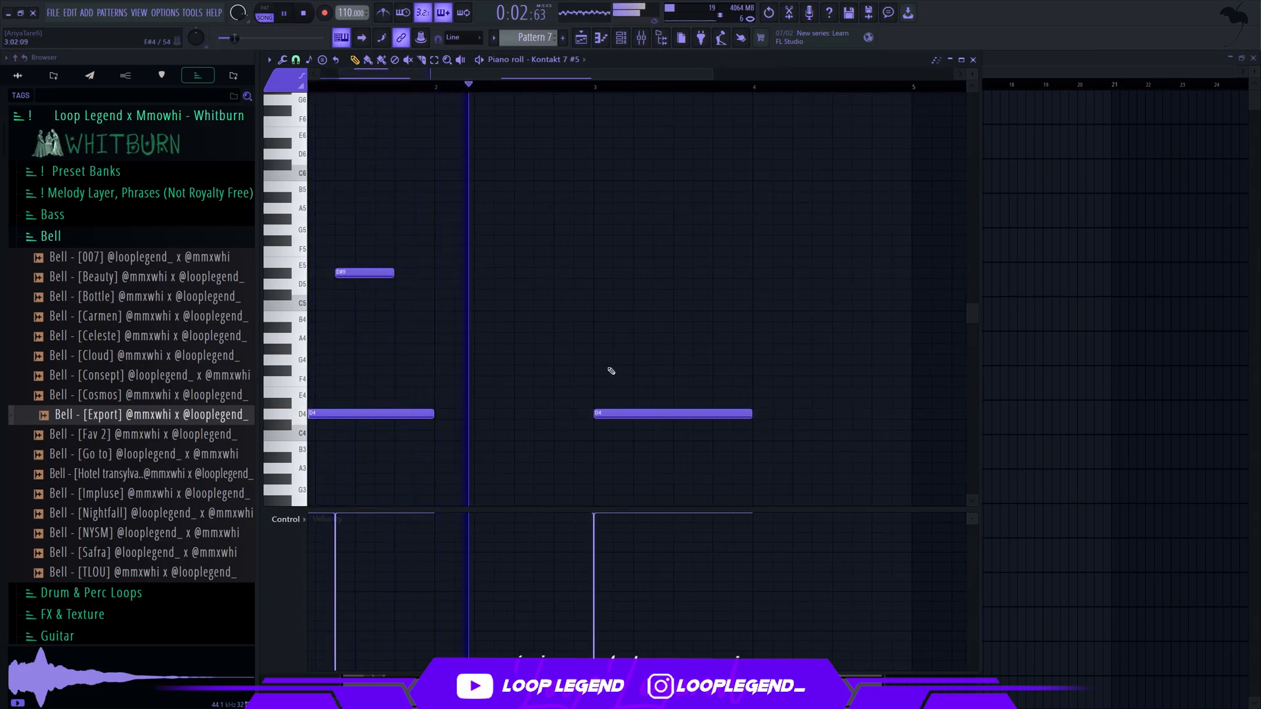
{"action": "left_click_drag", "start_coordinate": [505, 449], "coordinate": [196, 216]}
{"action": "scroll", "coordinate": [533, 365], "scroll_direction": "down", "scroll_amount": 2}
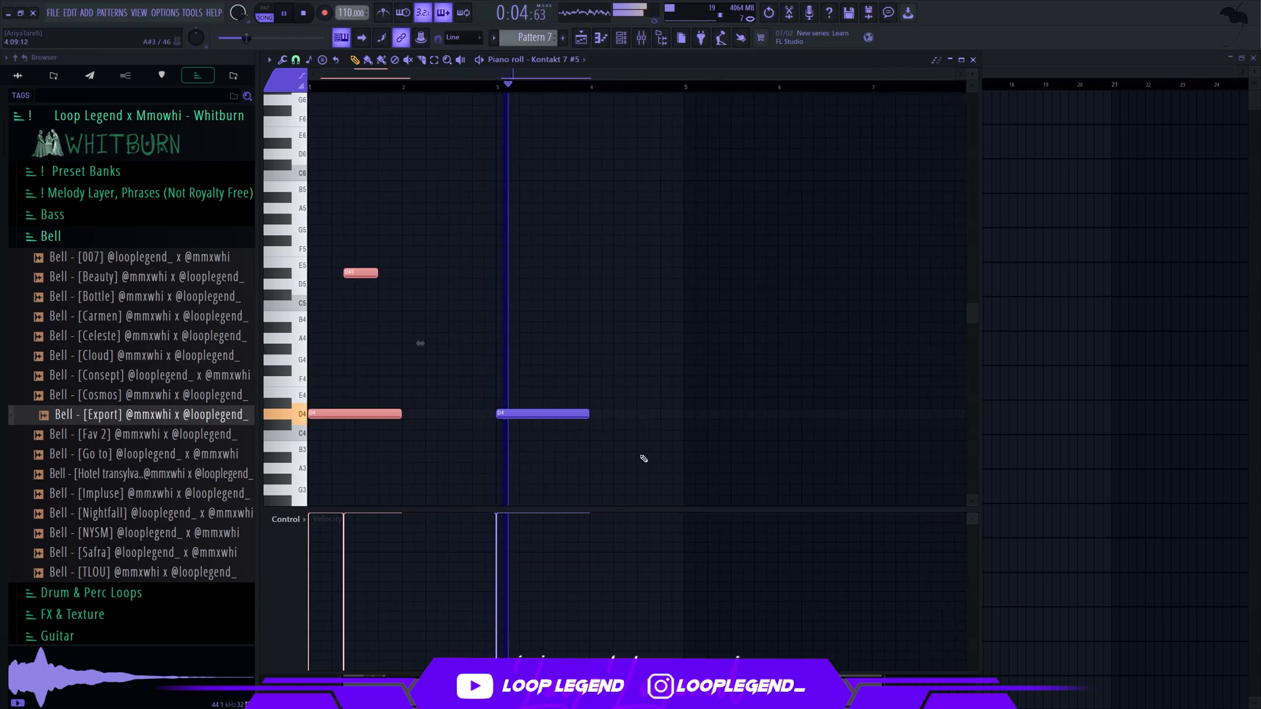
{"action": "left_click_drag", "start_coordinate": [372, 413], "coordinate": [646, 412]}
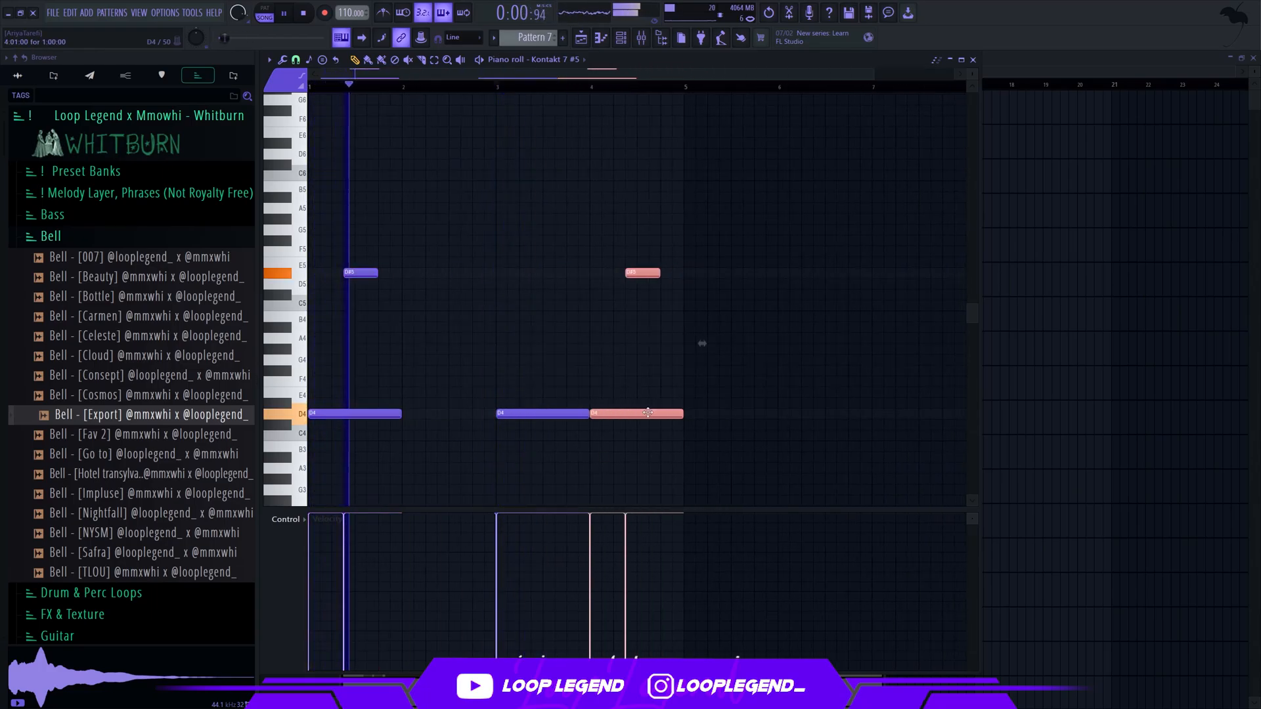
{"action": "left_click", "coordinate": [664, 436]}
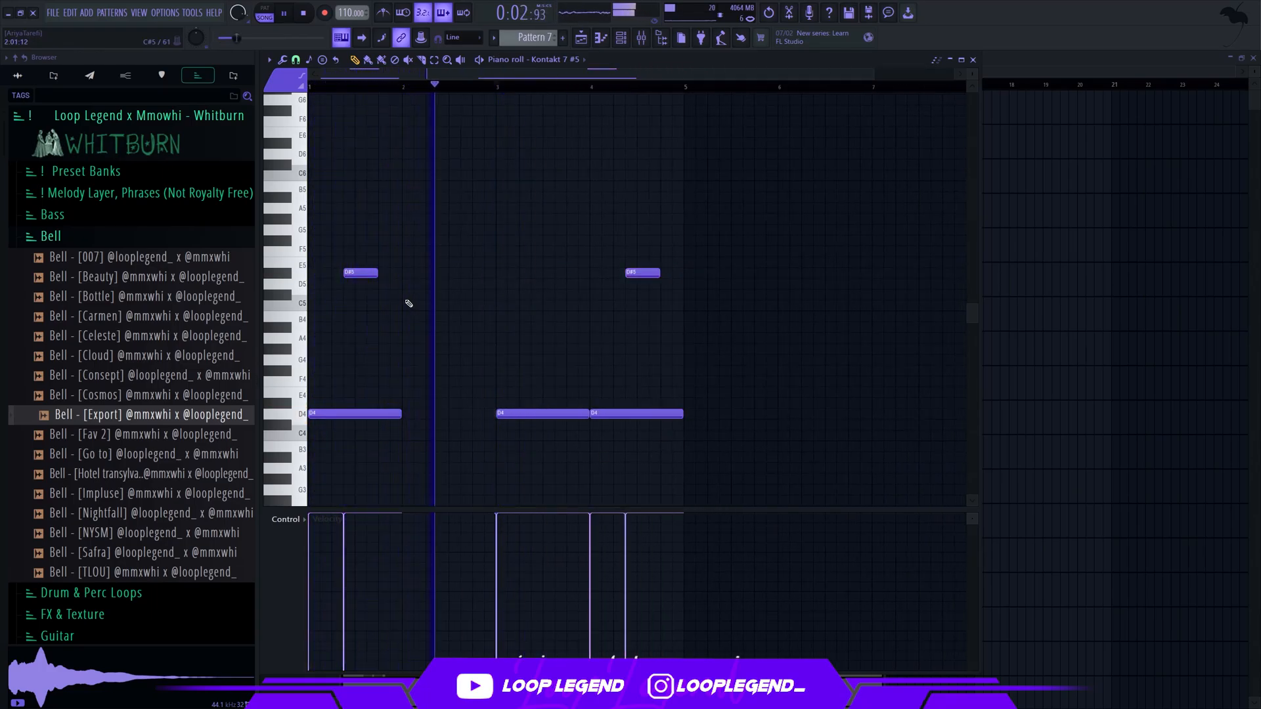
Delete the D#5 note from bar 1, keeping the copy in bar 4
{"action": "right_click", "coordinate": [346, 273]}
{"action": "scroll", "coordinate": [598, 352], "scroll_direction": "up", "scroll_amount": 1}
{"action": "scroll", "coordinate": [599, 353], "scroll_direction": "up", "scroll_amount": 1}
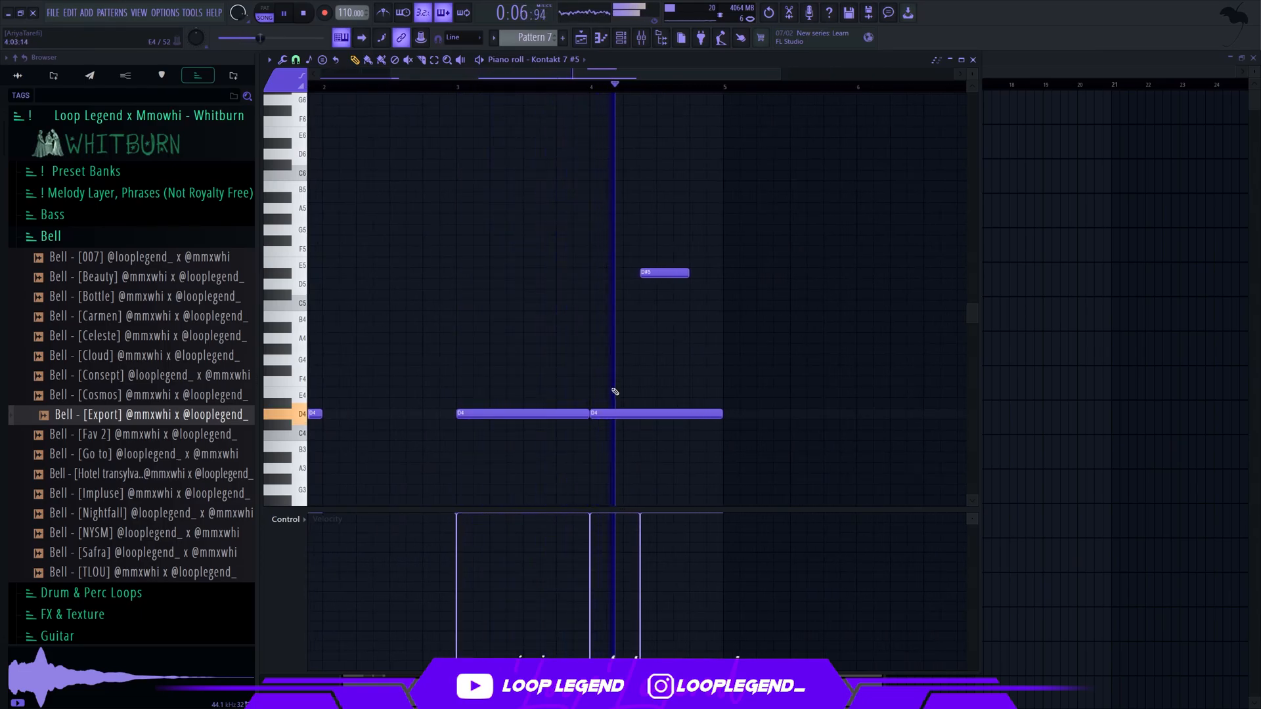
{"action": "scroll", "coordinate": [609, 375], "scroll_direction": "down", "scroll_amount": 3}
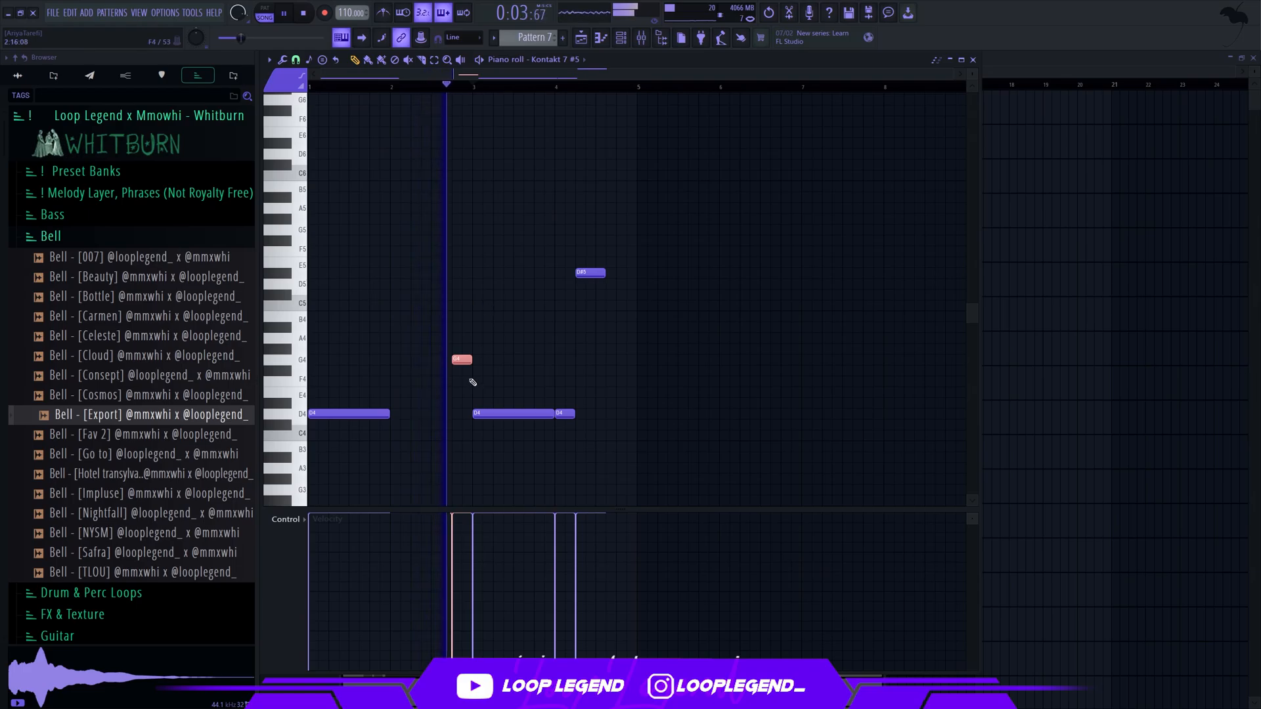
Shorten the G4 at step 13 of bar 2 to two steps and duplicate it directly after itself
{"action": "scroll", "coordinate": [609, 302], "scroll_direction": "up", "scroll_amount": 4}
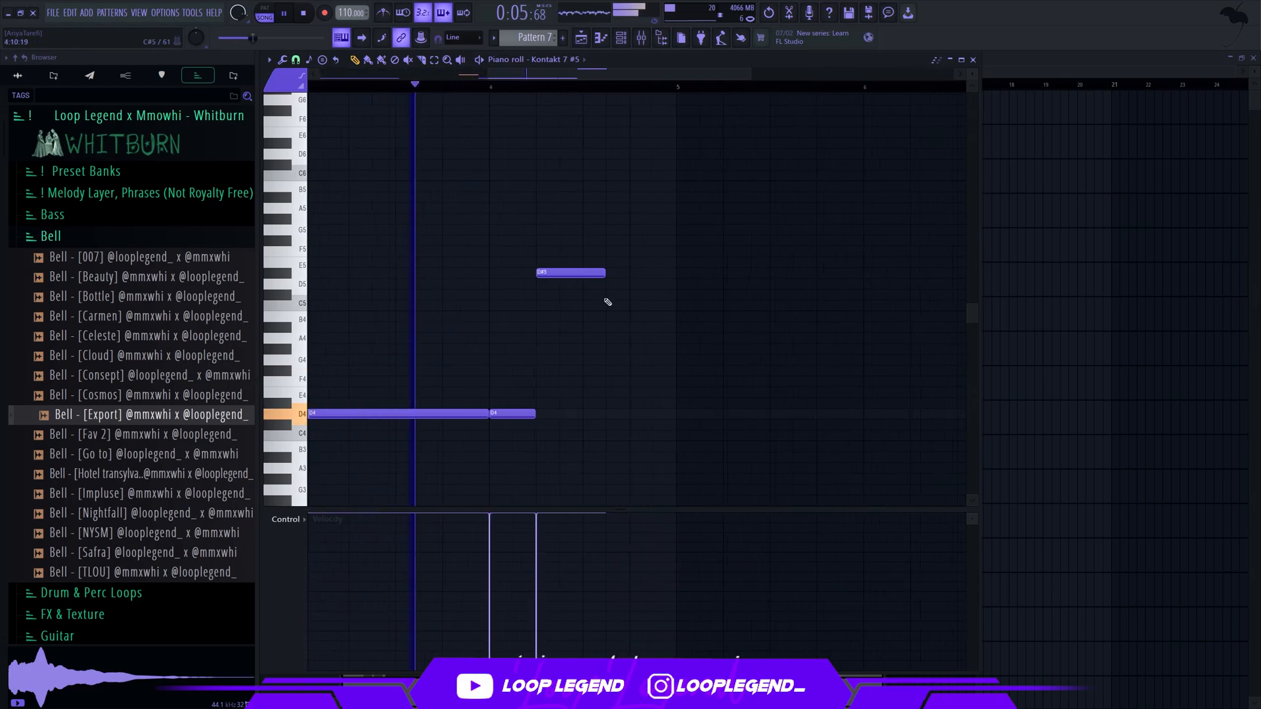
{"action": "scroll", "coordinate": [608, 302], "scroll_direction": "down", "scroll_amount": 3}
{"action": "scroll", "coordinate": [481, 367], "scroll_direction": "up", "scroll_amount": 4}
{"action": "left_click_drag", "start_coordinate": [449, 360], "coordinate": [425, 360]}
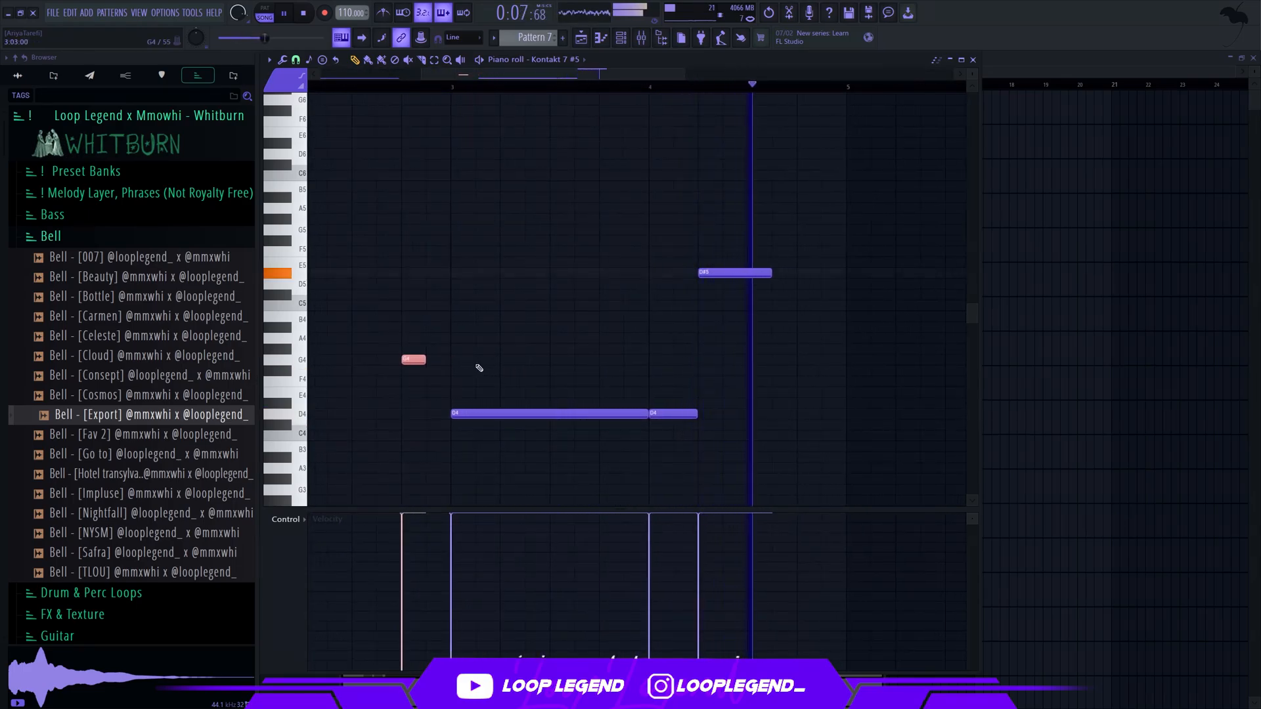
{"action": "key", "text": "ctrl+b"}
{"action": "scroll", "coordinate": [479, 368], "scroll_direction": "down", "scroll_amount": 4}
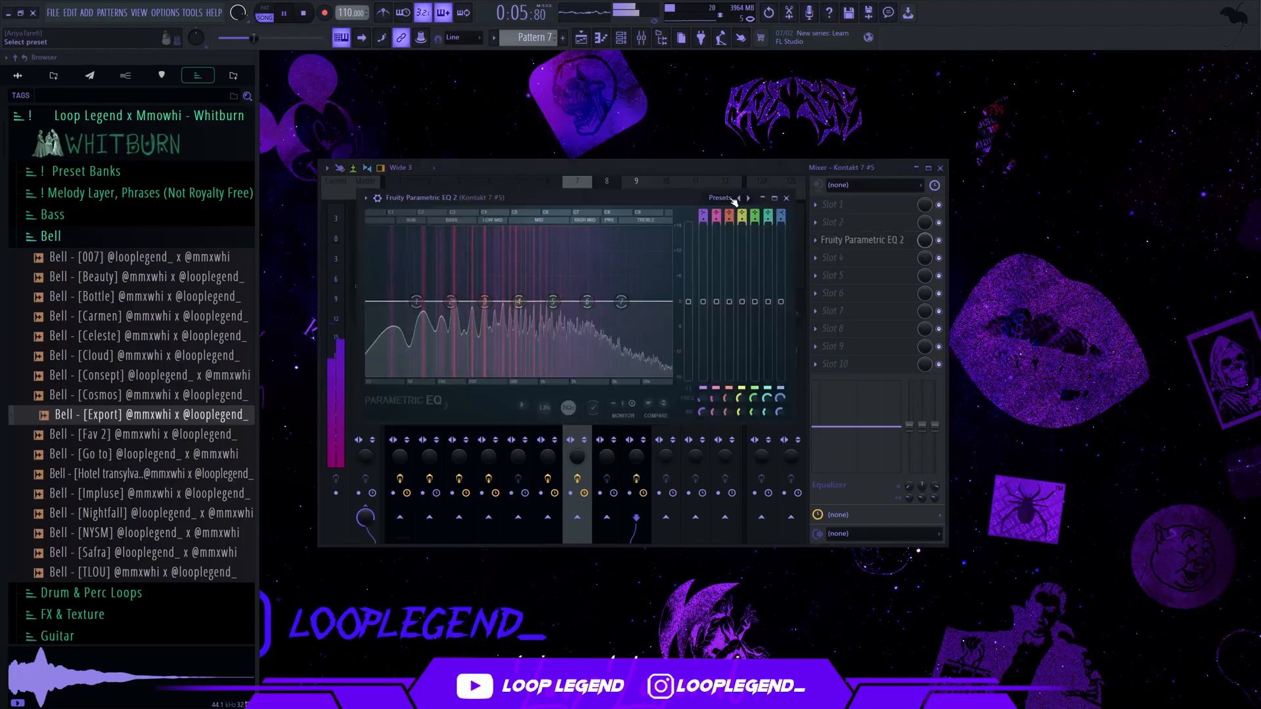
Apply the 01 Low Cut + High Cut preset to the Kontakt 7 #5 track's EQ and set its low cut to about 218 Hz
{"action": "left_click", "coordinate": [747, 198]}
{"action": "left_click_drag", "start_coordinate": [405, 305], "coordinate": [478, 302]}
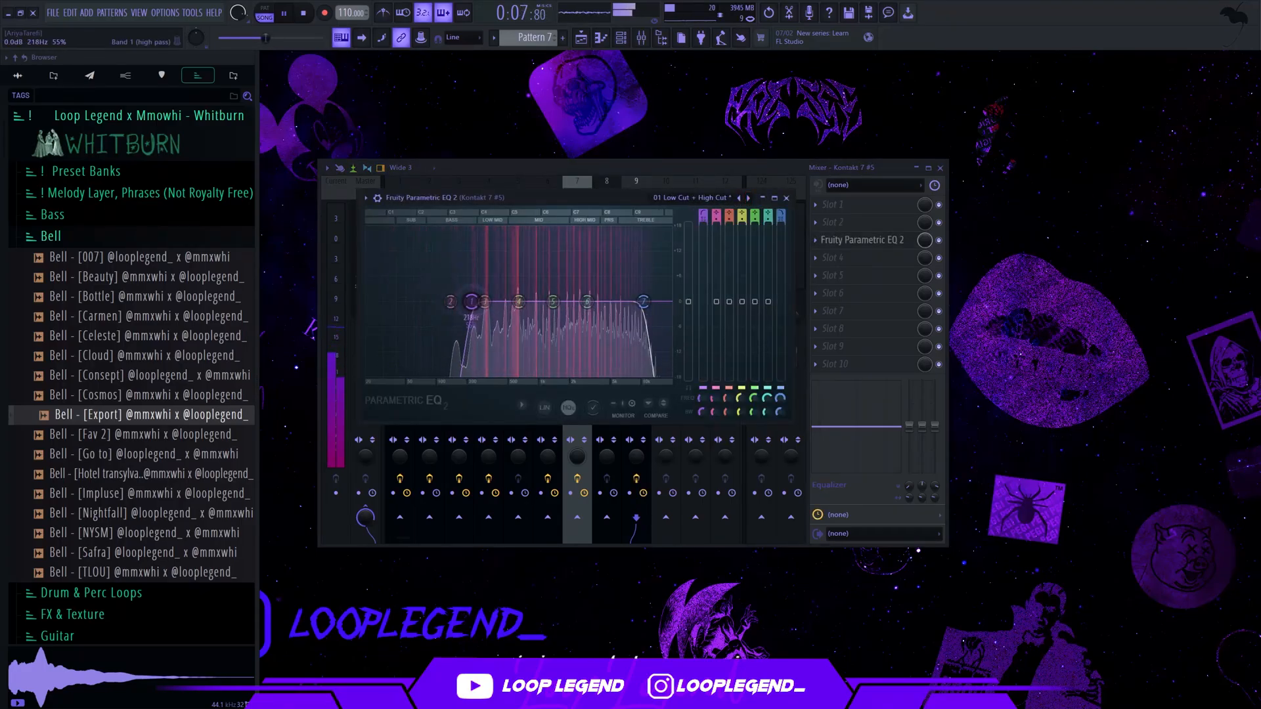
{"action": "left_click", "coordinate": [786, 198]}
Lower the Kontakt 7 #5 mixer track to -1.7 dB and return to the channel rack
{"action": "right_click", "coordinate": [642, 284]}
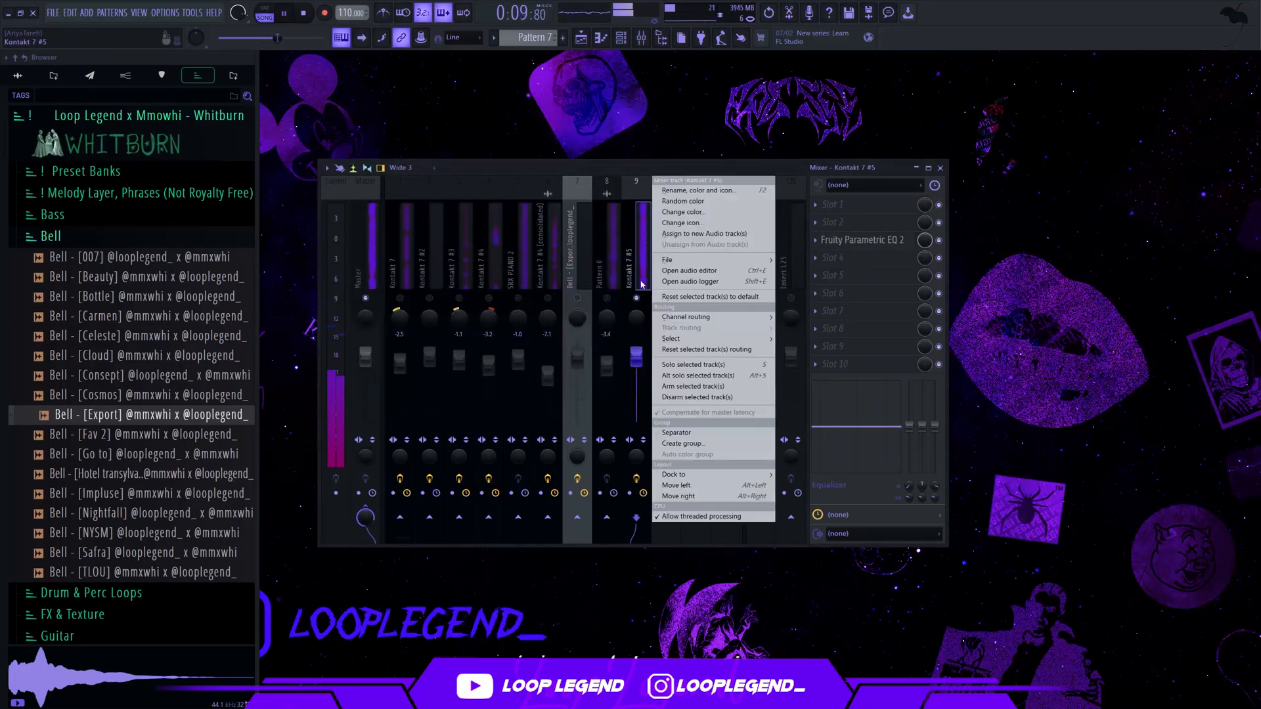
{"action": "left_click", "coordinate": [643, 302]}
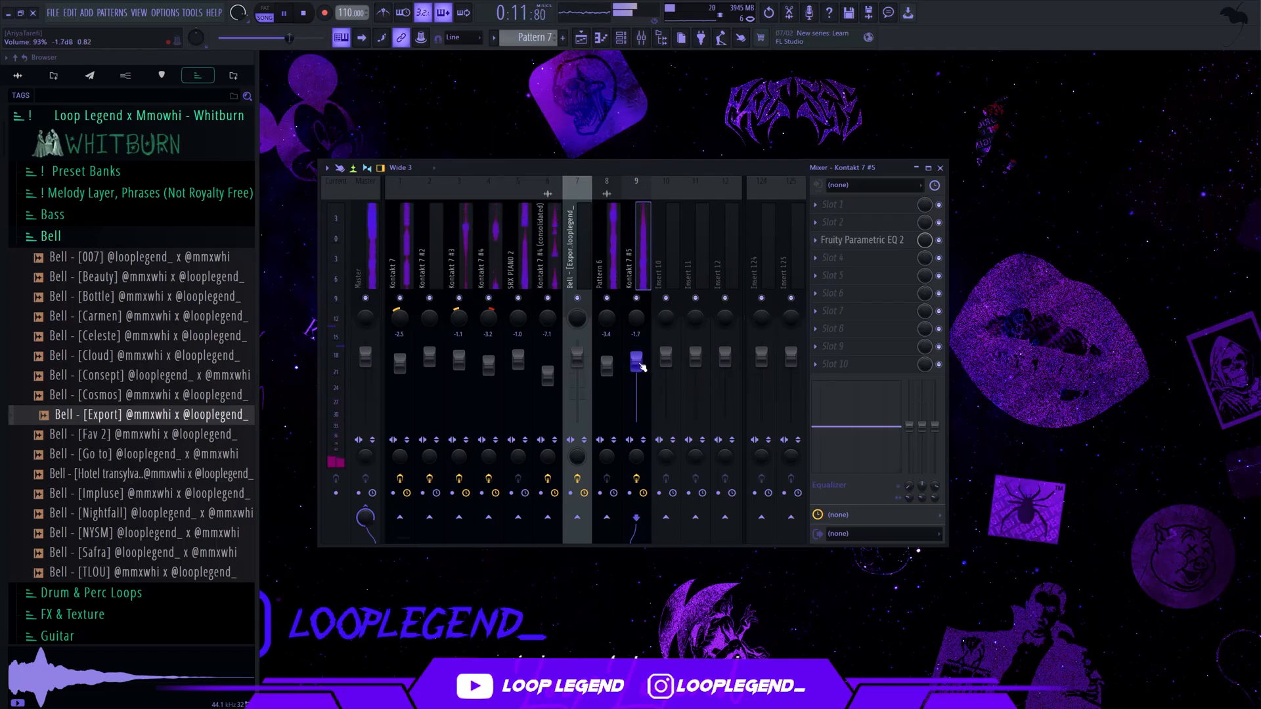
{"action": "key", "text": "F9"}
{"action": "key", "text": "F6"}
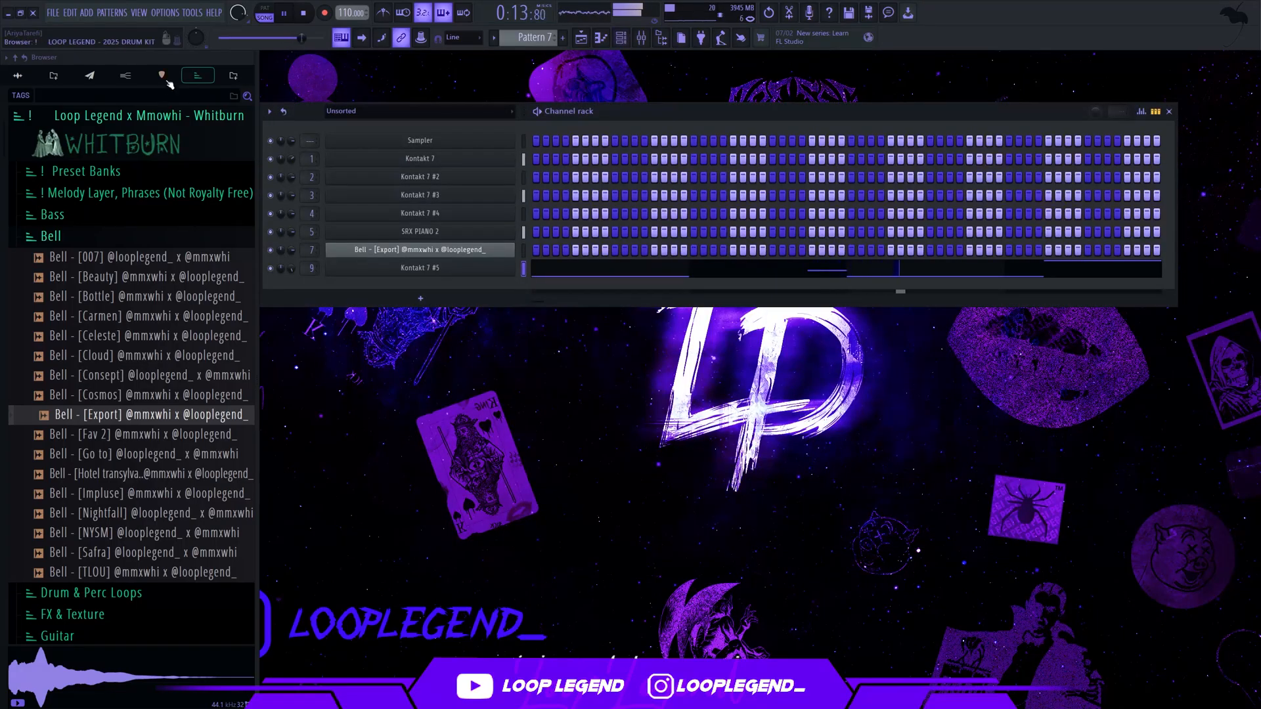
Load the Bass - [Low Brass] one-shot from the Labyrinth Multi Kit's bass folder as a new channel in the channel rack
{"action": "left_click", "coordinate": [126, 75]}
{"action": "left_click", "coordinate": [91, 335]}
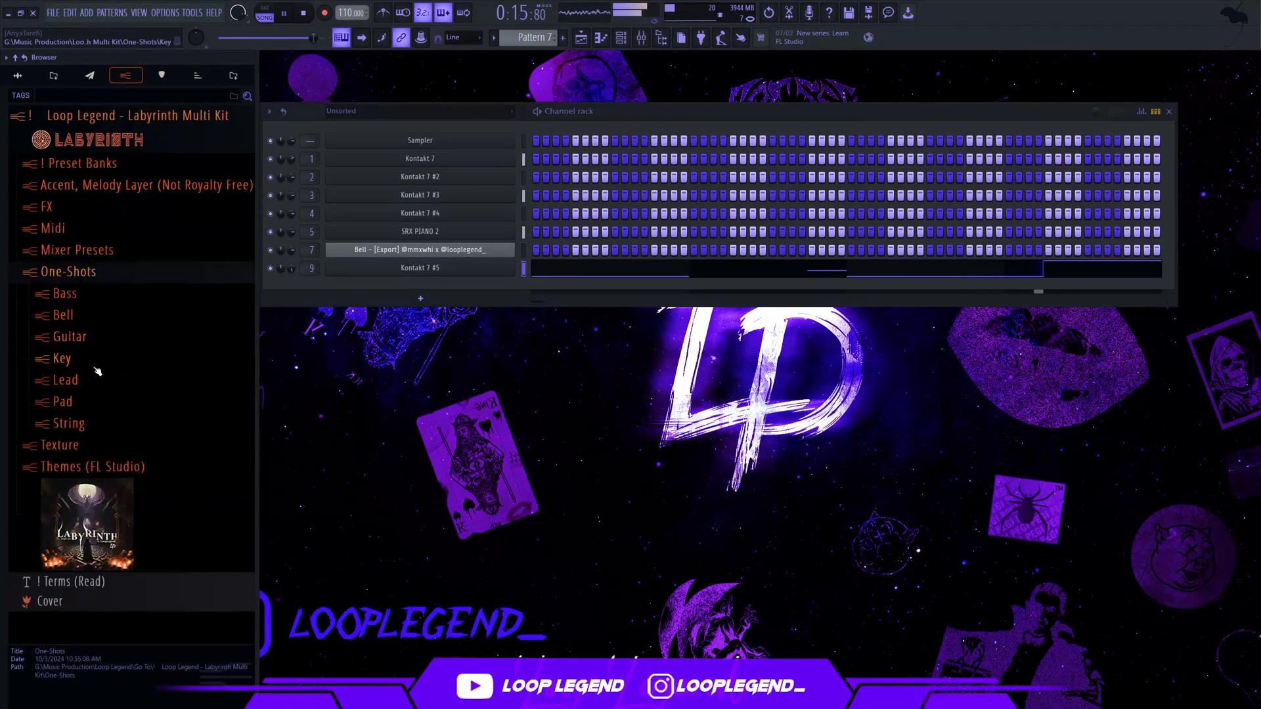
{"action": "left_click", "coordinate": [65, 294]}
{"action": "scroll", "coordinate": [125, 414], "scroll_direction": "down", "scroll_amount": 10}
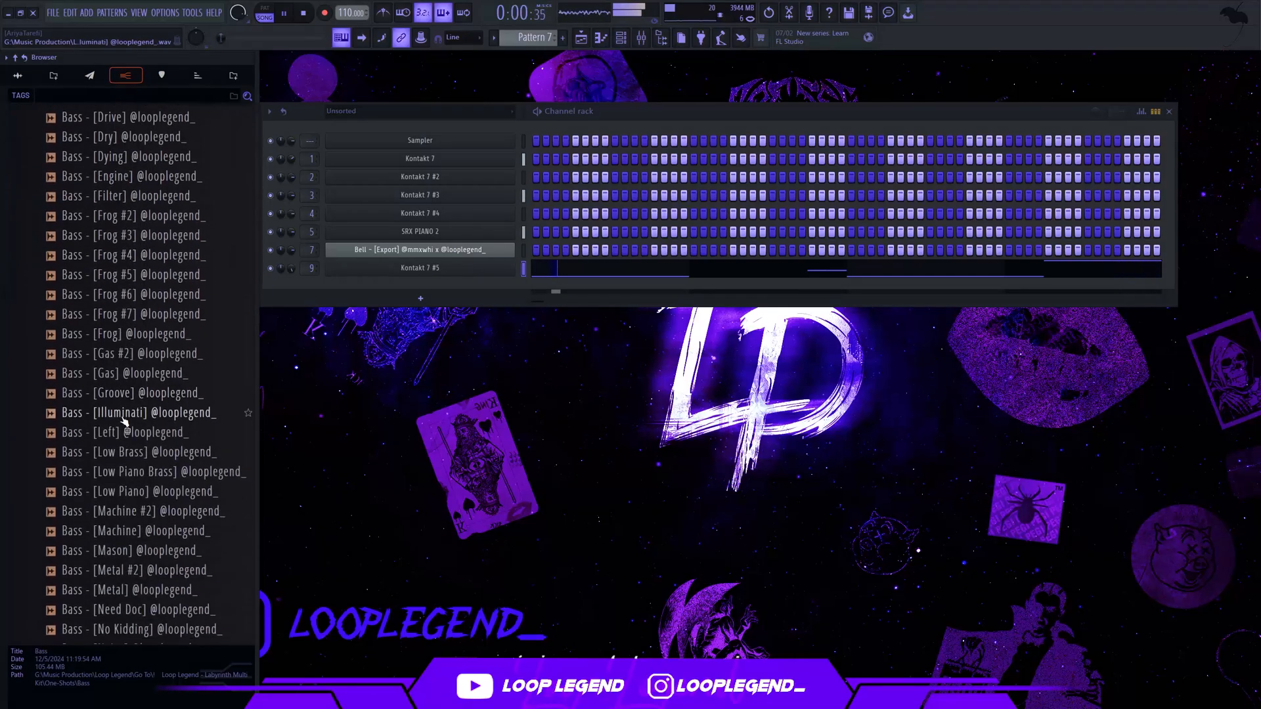
{"action": "scroll", "coordinate": [125, 413], "scroll_direction": "down", "scroll_amount": 3}
{"action": "left_click", "coordinate": [161, 218]}
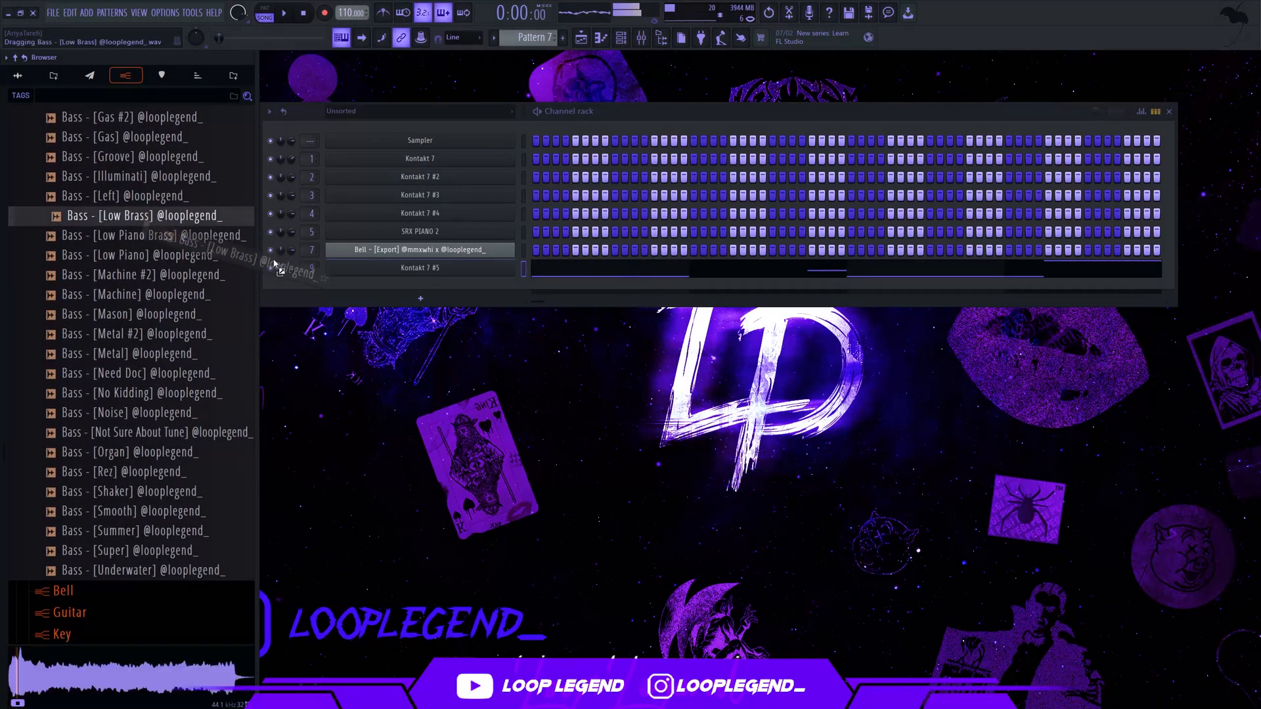
{"action": "left_click_drag", "start_coordinate": [275, 264], "coordinate": [401, 303]}
Paste the SRX PIANO 2 bass notes into the Bass - [Low Brass] channel and transpose them up two octaves
{"action": "scroll", "coordinate": [536, 38], "scroll_direction": "up", "scroll_amount": 2}
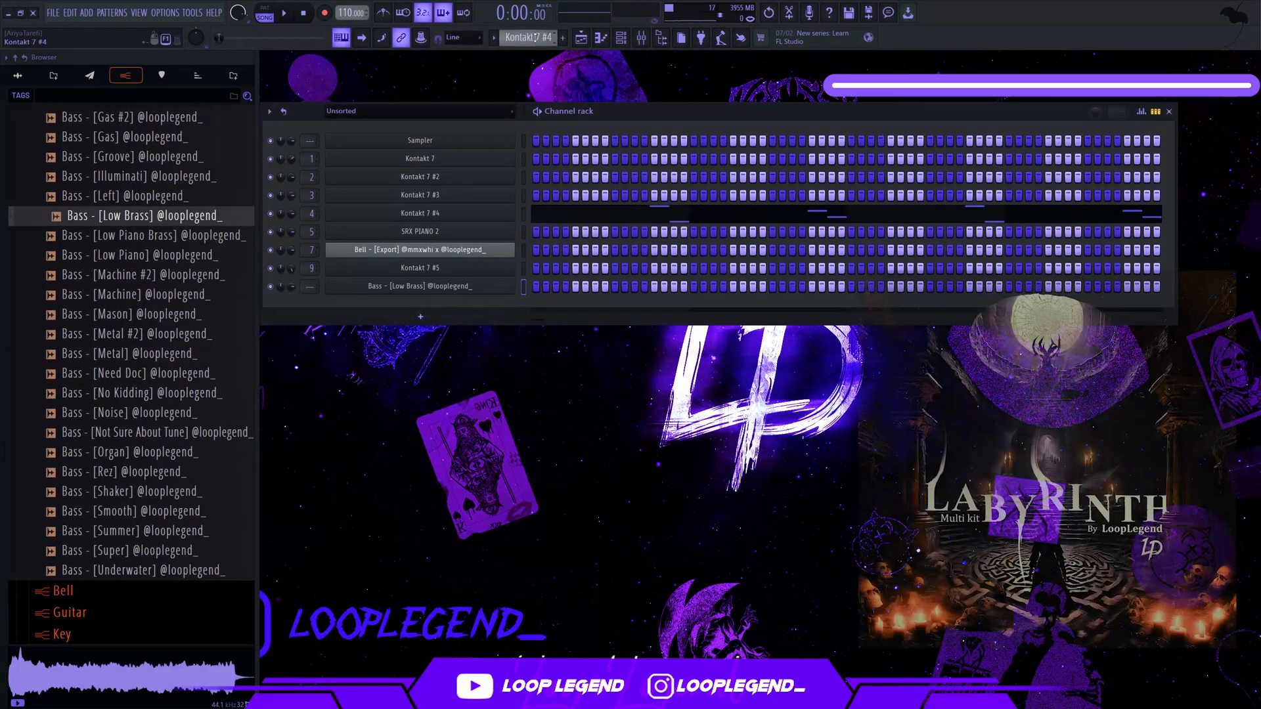
{"action": "scroll", "coordinate": [536, 38], "scroll_direction": "up", "scroll_amount": 1}
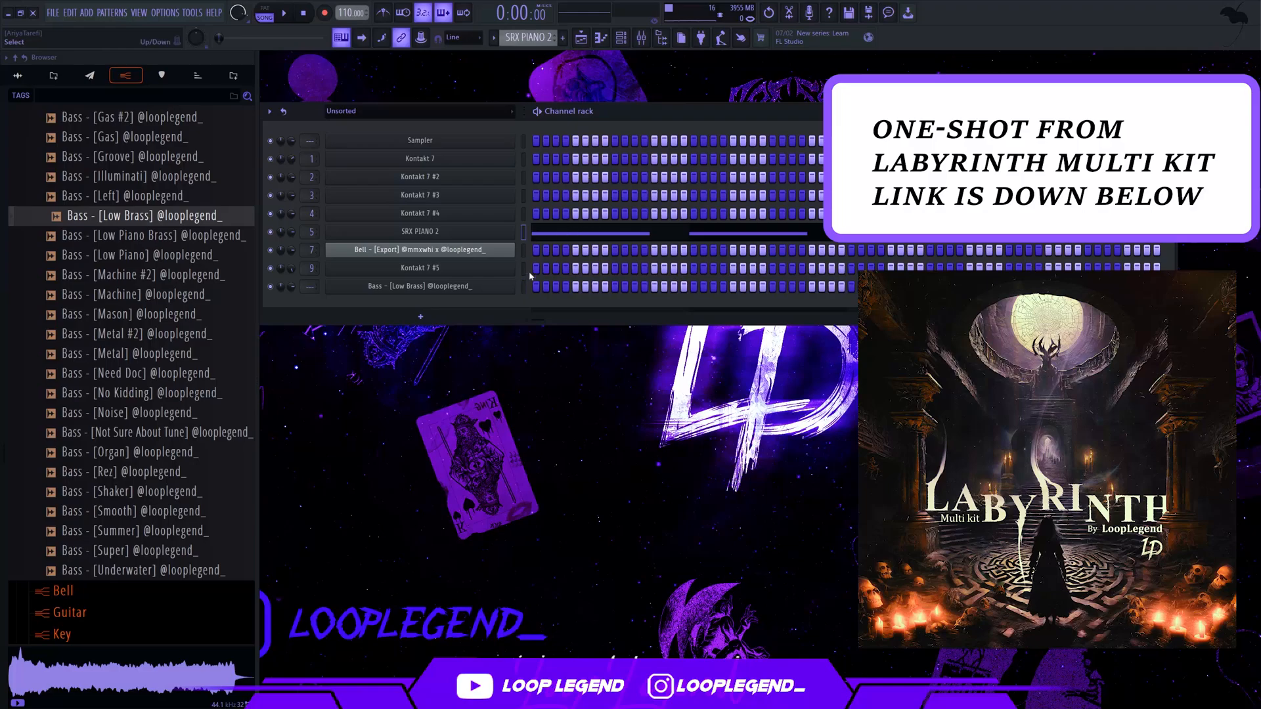
{"action": "key", "text": "ctrl+v"}
{"action": "left_click", "coordinate": [554, 287]}
{"action": "key", "text": "ctrl+Up"}
{"action": "key", "text": "ctrl+Up"}
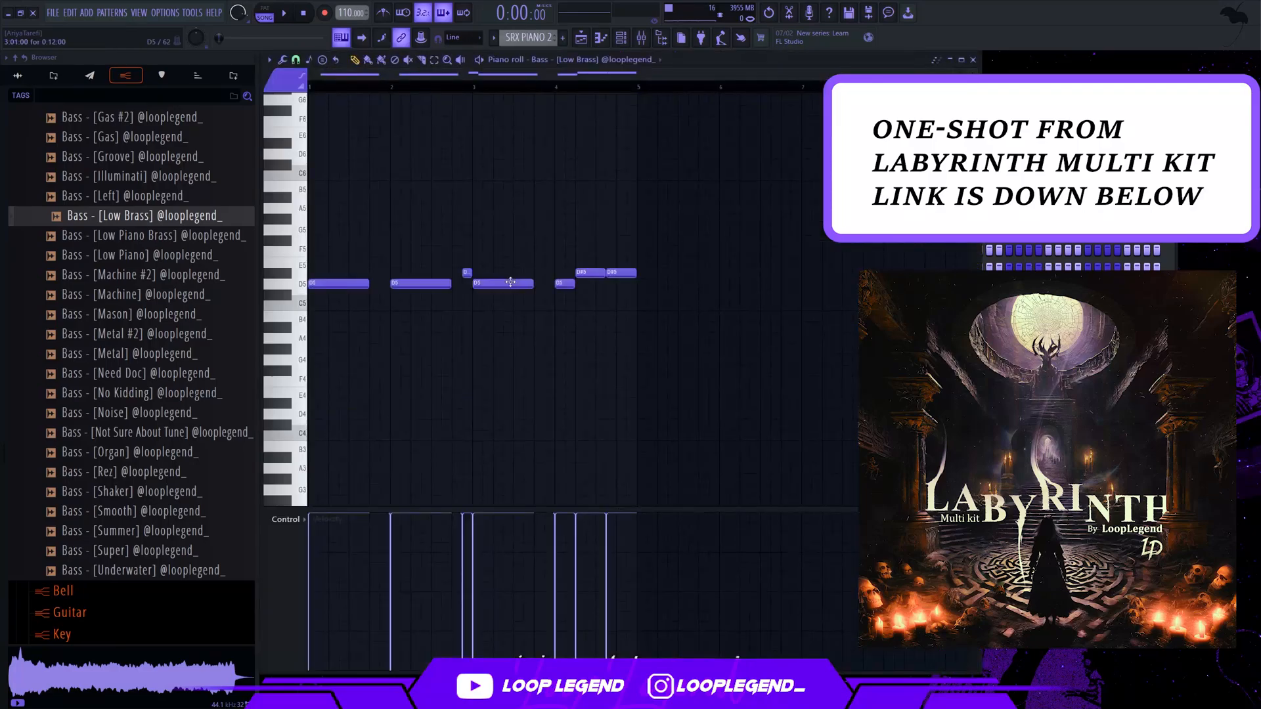
{"action": "key", "text": "Escape"}
Enable the Low Brass sampler's volume envelope with no attack and a 100% hold time
{"action": "left_click", "coordinate": [480, 287]}
{"action": "left_click", "coordinate": [369, 188]}
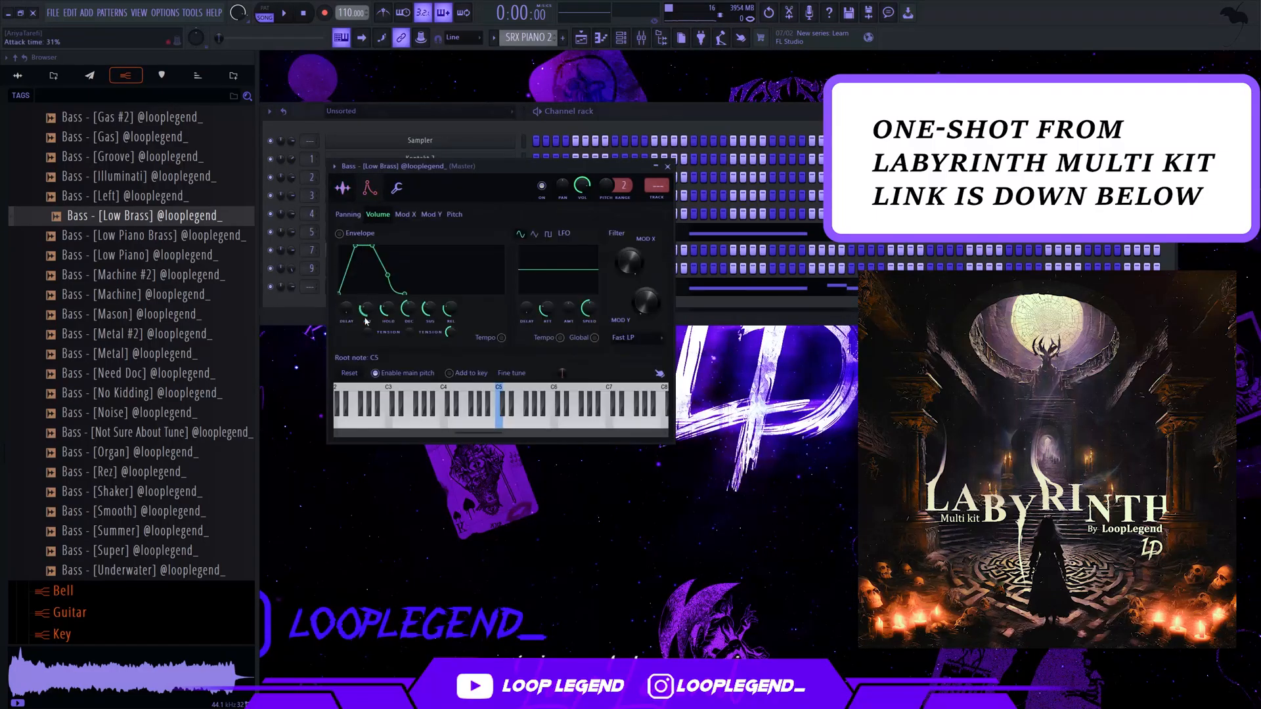
{"action": "left_click_drag", "start_coordinate": [391, 310], "coordinate": [390, 309]}
{"action": "key", "text": "space"}
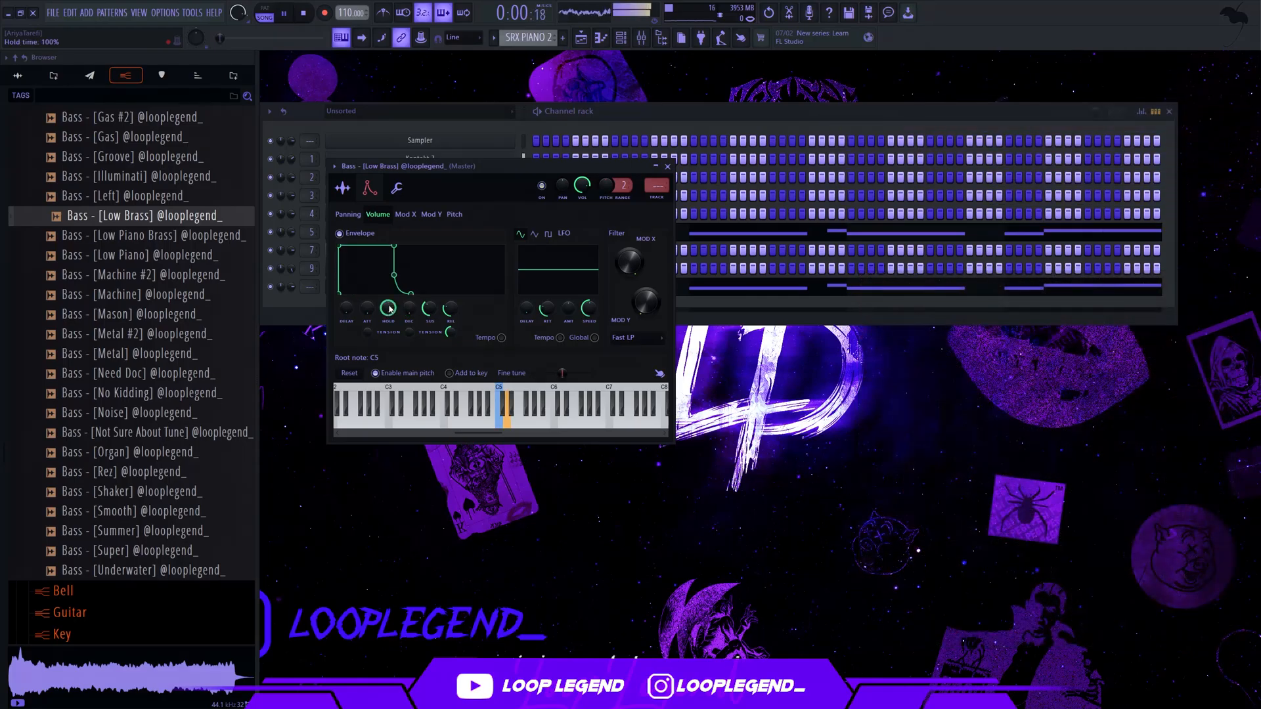
{"action": "left_click", "coordinate": [668, 167]}
Load Fruity Parametric EQ 2 in slot 10 of the master track and boost the highest frequencies with band 6
{"action": "left_click", "coordinate": [583, 36]}
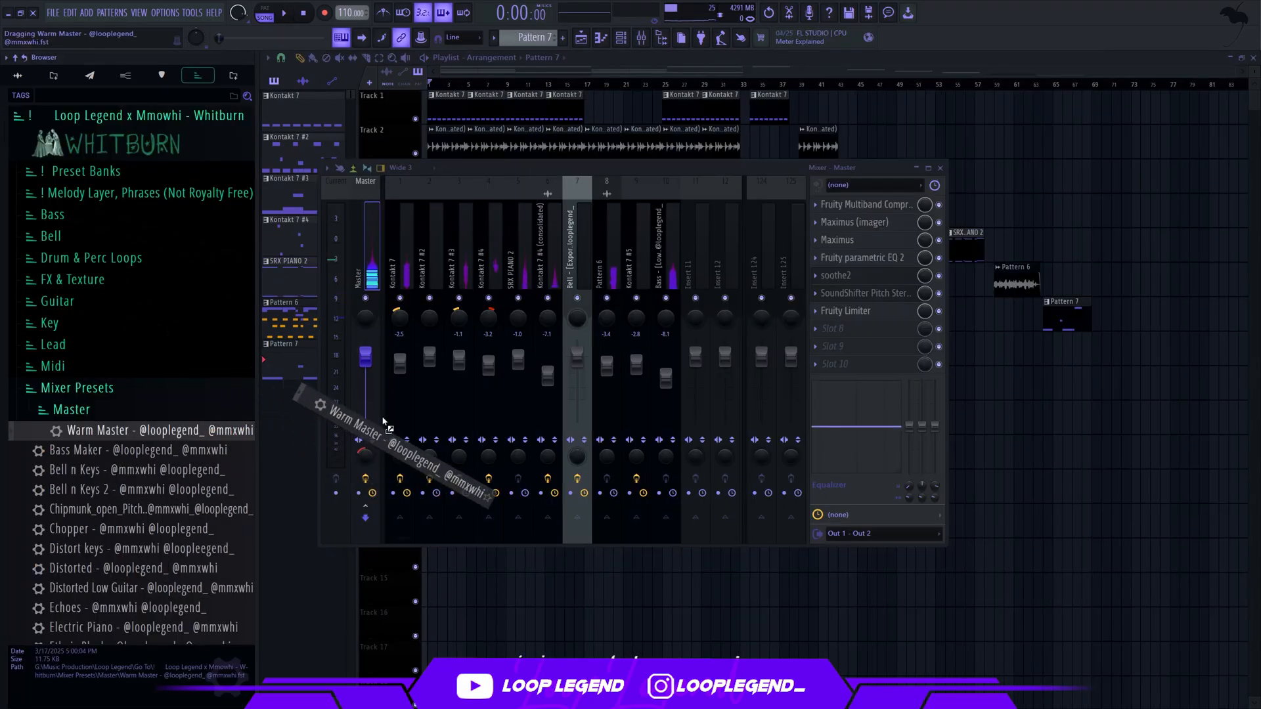
{"action": "mouse_move", "coordinate": [326, 407]}
{"action": "left_mouse_down"}
{"action": "mouse_move", "coordinate": [365, 410]}
{"action": "mouse_move", "coordinate": [309, 409]}
{"action": "left_mouse_up"}
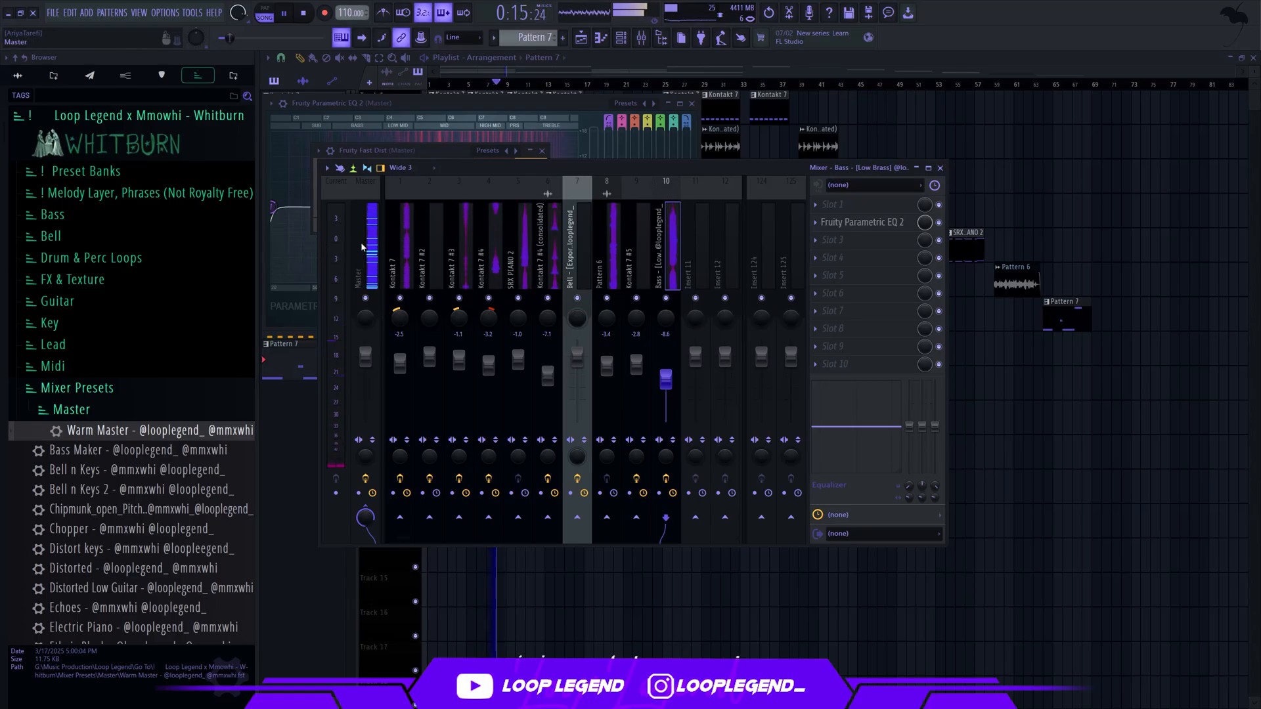
{"action": "left_click", "coordinate": [362, 247]}
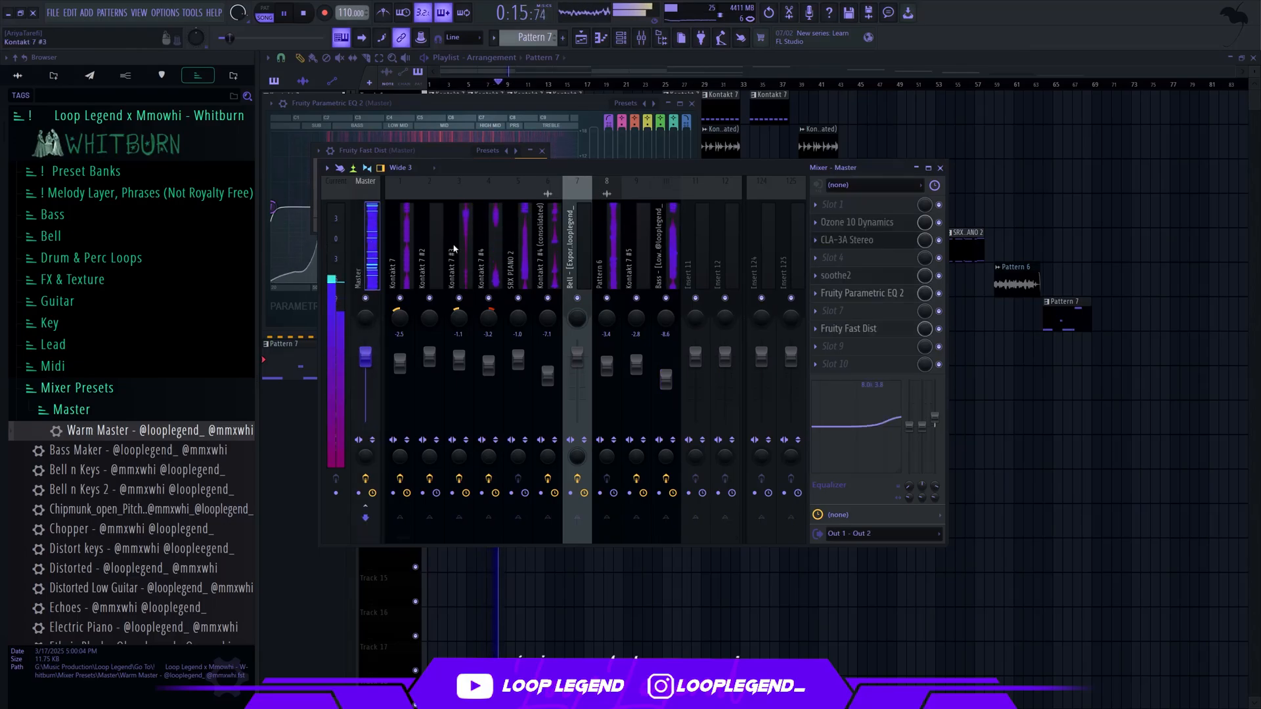
{"action": "left_click", "coordinate": [892, 362]}
{"action": "left_click", "coordinate": [511, 256]}
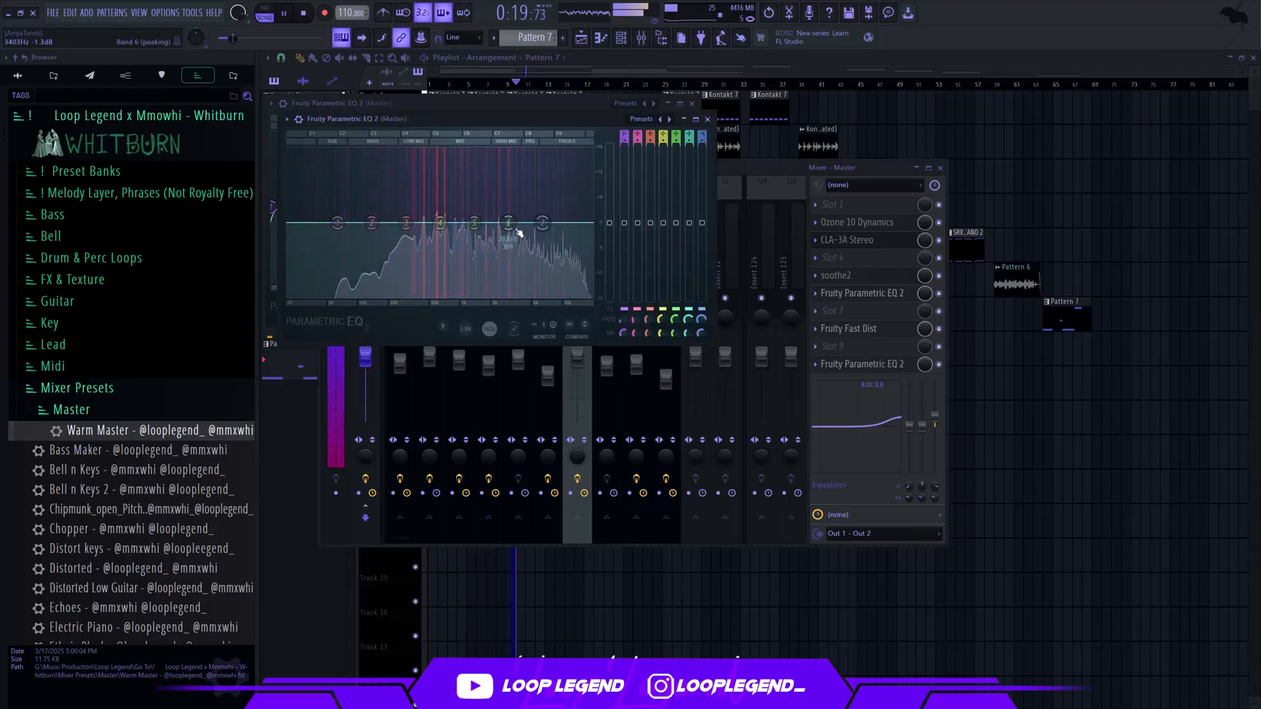
{"action": "left_click_drag", "start_coordinate": [518, 231], "coordinate": [588, 201]}
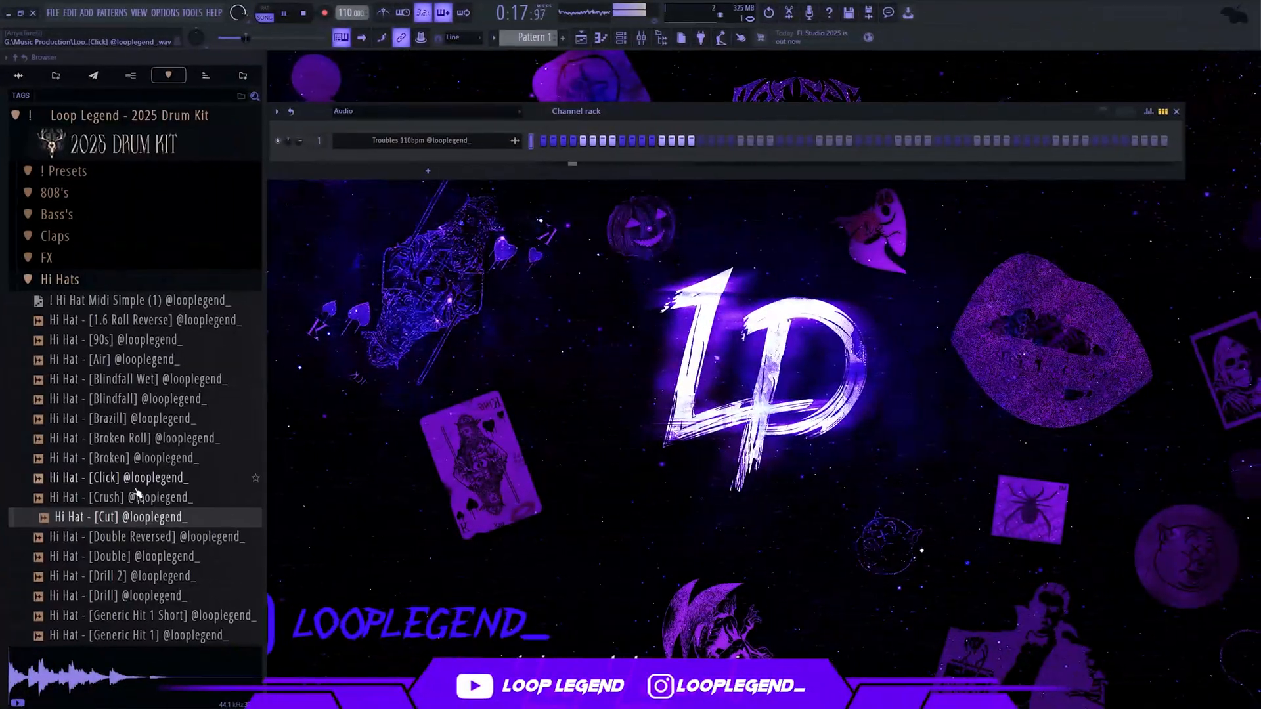
Audition hi-hats from the 2025 Drum Kit and open Hi Hat - [Broken] and Hi Hat - [Cut] in new channels
{"action": "left_click", "coordinate": [122, 503]}
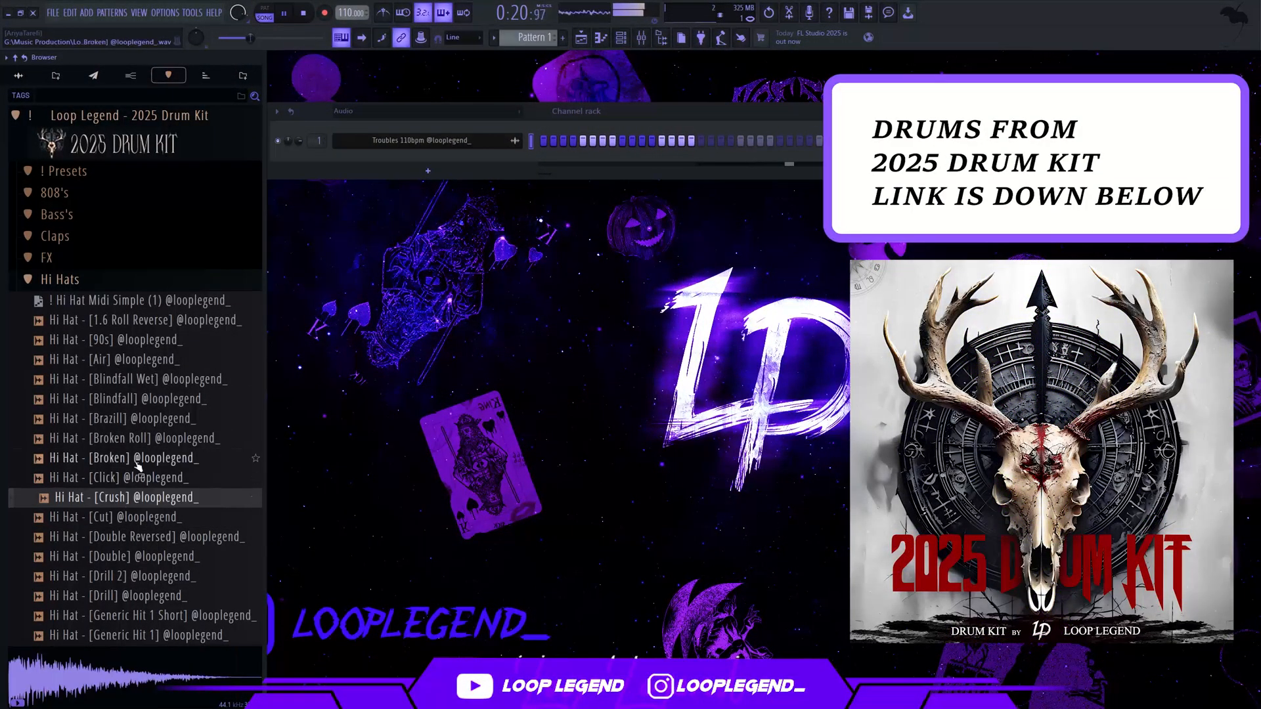
{"action": "right_click", "coordinate": [136, 464]}
{"action": "left_click", "coordinate": [140, 516]}
{"action": "right_click", "coordinate": [133, 511]}
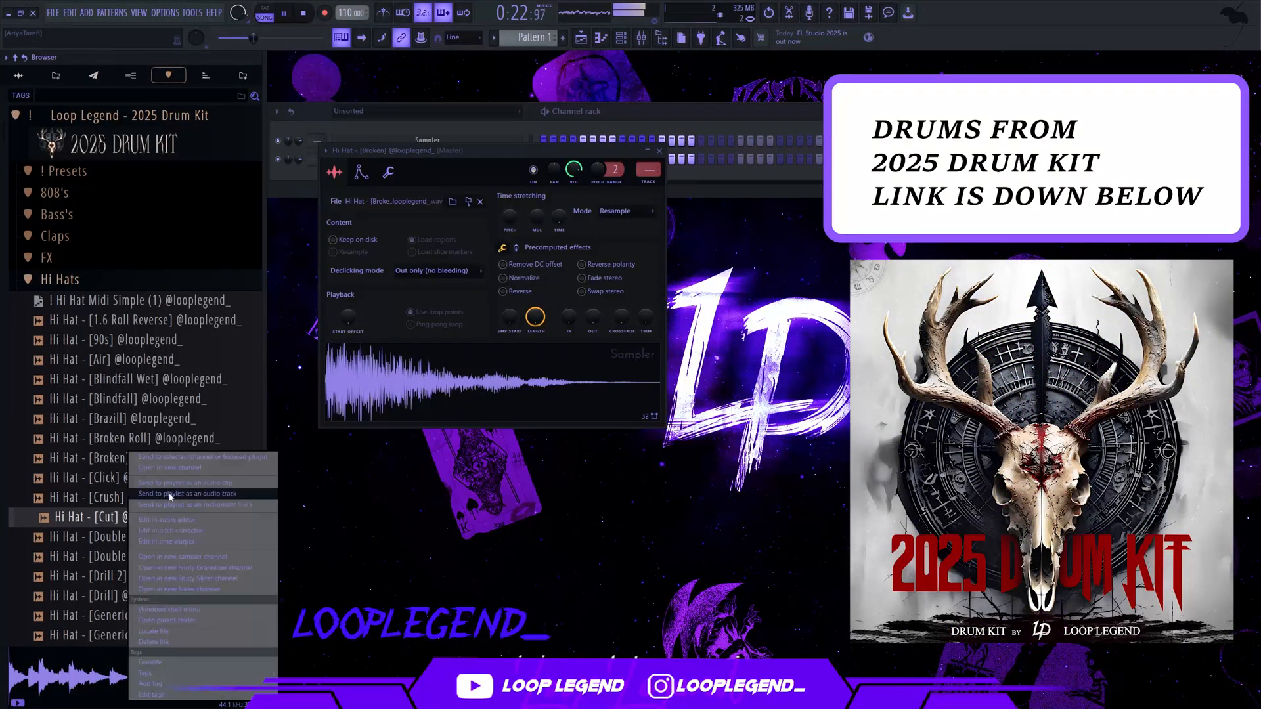
{"action": "left_click", "coordinate": [174, 468]}
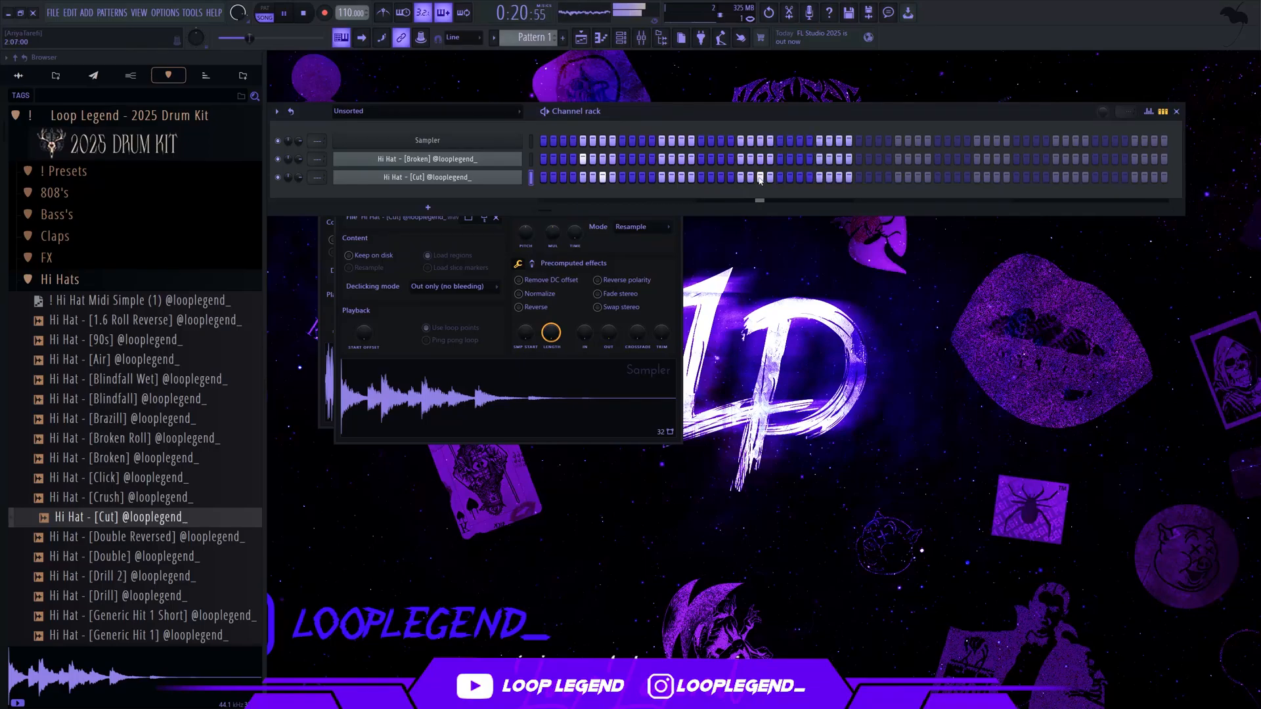
Add a Hi Hat - [Cut] hit on step 29 and repeat both hi-hat channels' notes over the following bars
{"action": "left_click", "coordinate": [822, 177]}
{"action": "key", "text": "F7"}
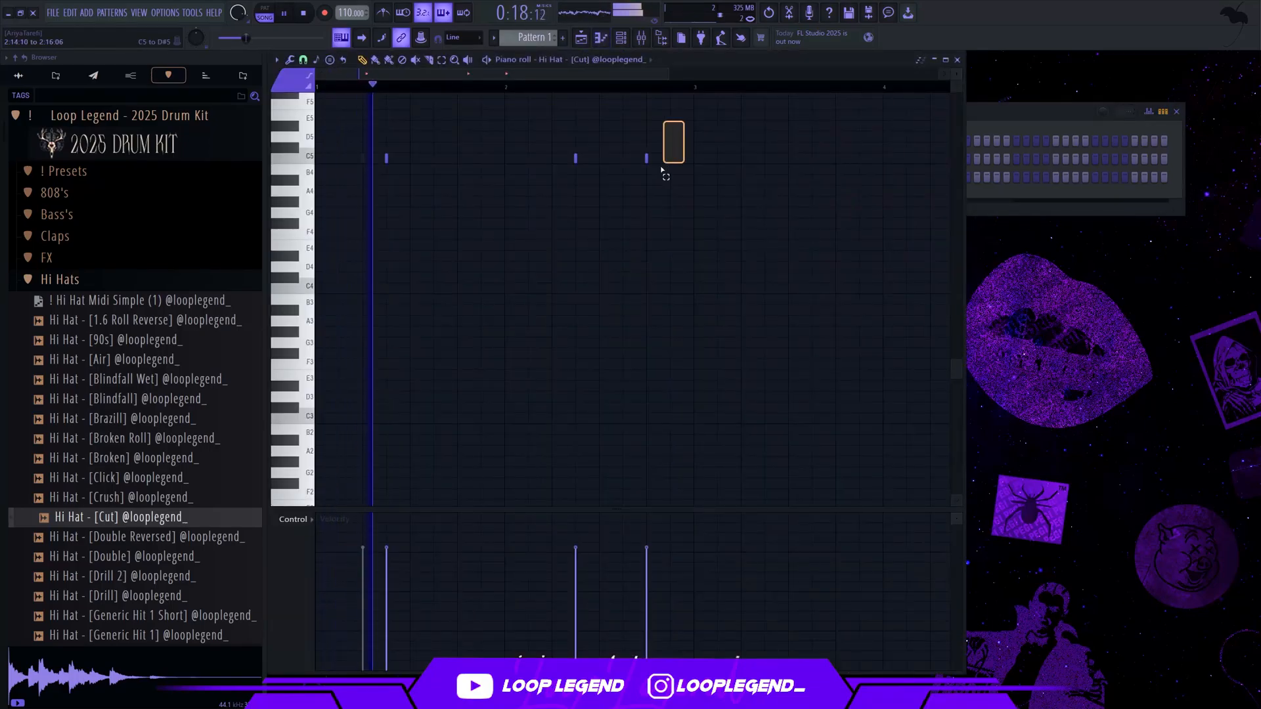
{"action": "key", "text": "F7"}
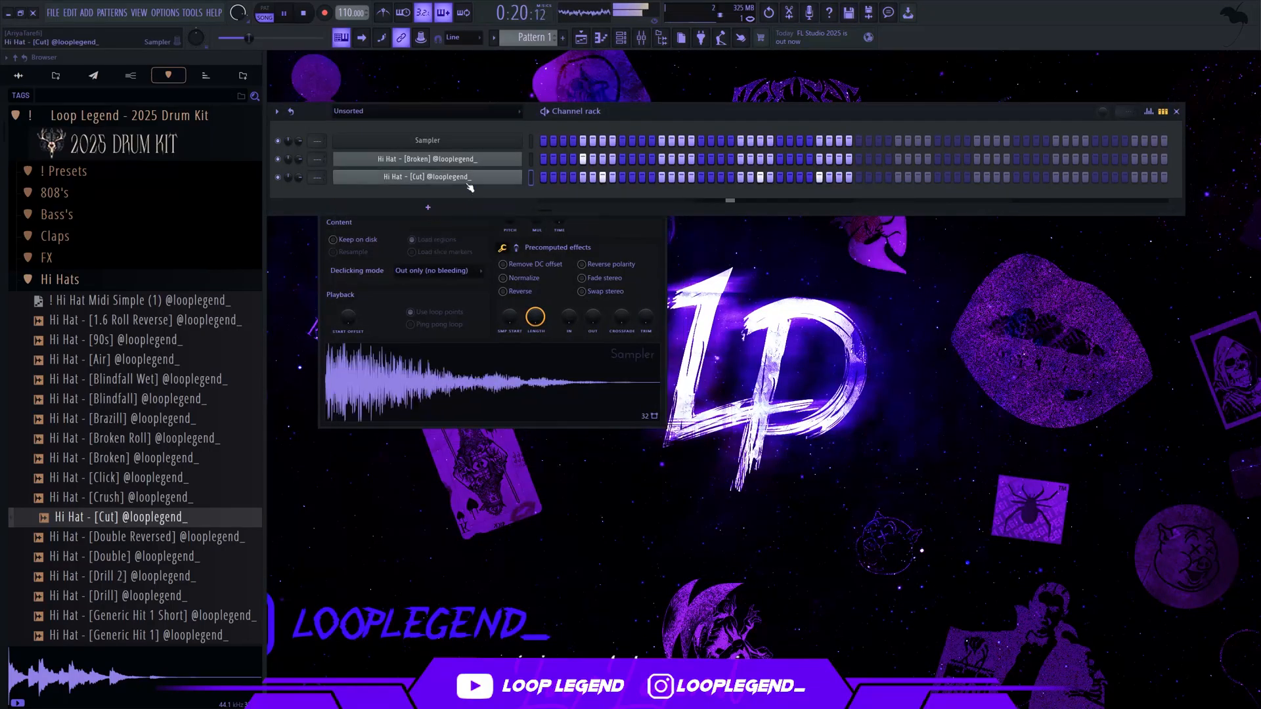
{"action": "left_click", "coordinate": [465, 182]}
{"action": "key", "text": "F7"}
Open the Hi Hat - [Hit 666] sample in a new channel and return to the channel rack
{"action": "right_click", "coordinate": [128, 519]}
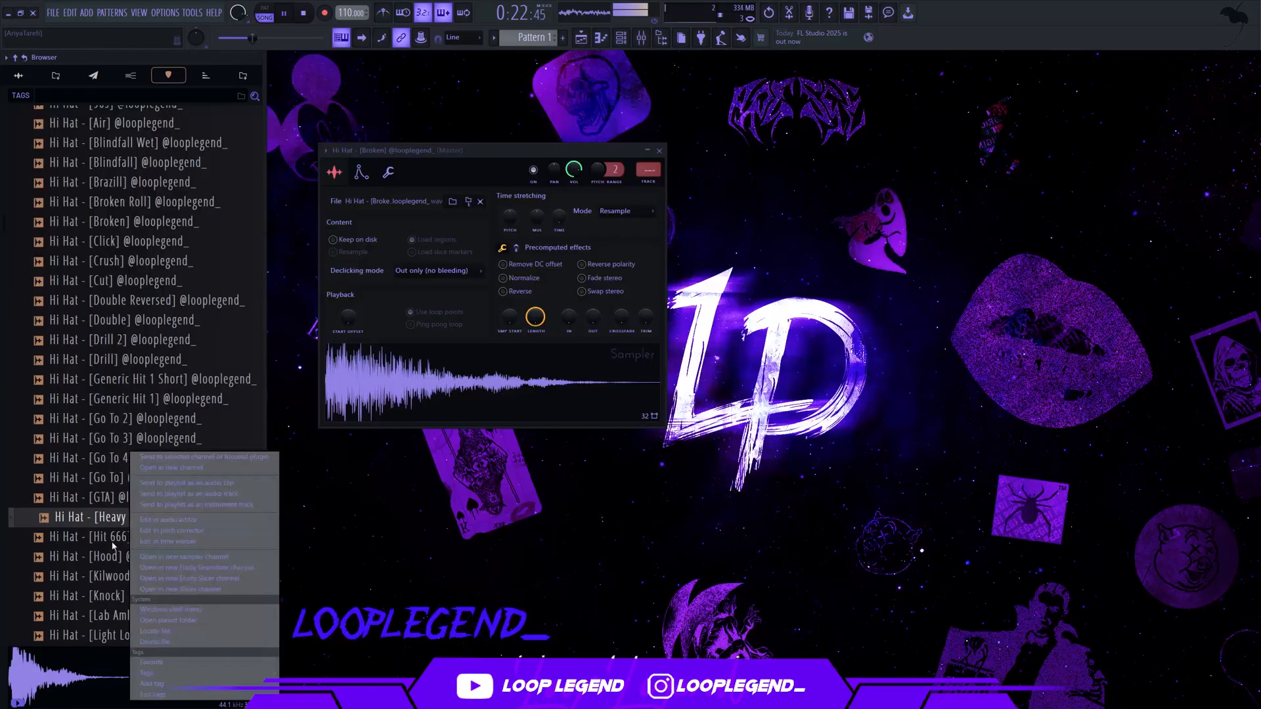
{"action": "right_click", "coordinate": [113, 544]}
{"action": "left_click", "coordinate": [153, 469]}
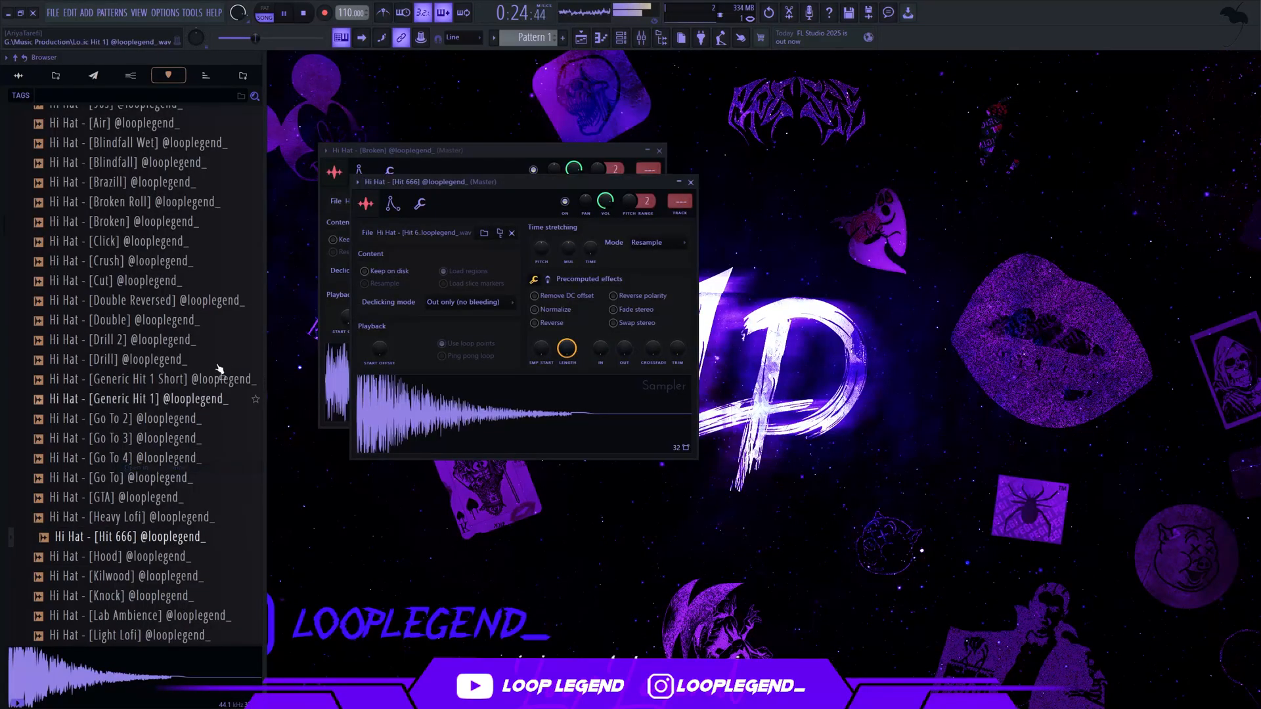
{"action": "key", "text": "Escape"}
{"action": "key", "text": "Escape"}
{"action": "left_click", "coordinate": [620, 38]}
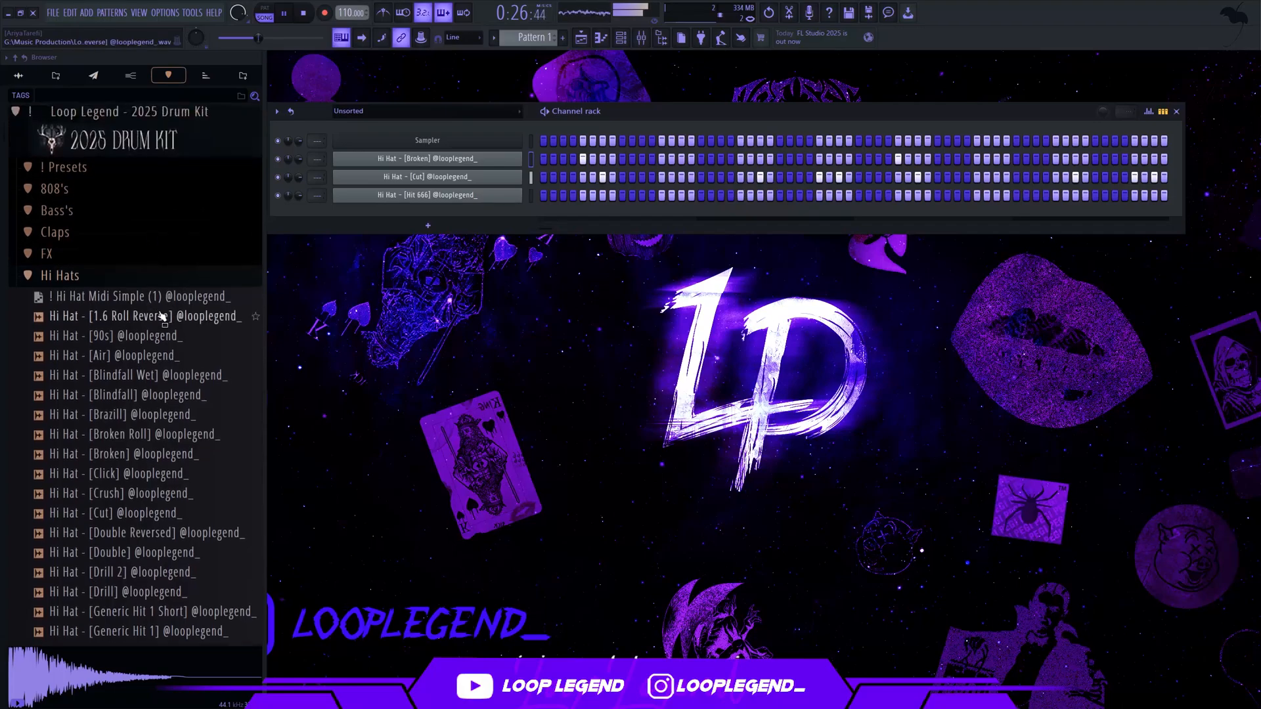
Load the ! Hi Hat Midi Simple (1) pattern into the Hi Hat - [Hit 666] channel and play it
{"action": "left_click_drag", "start_coordinate": [132, 300], "coordinate": [540, 188]}
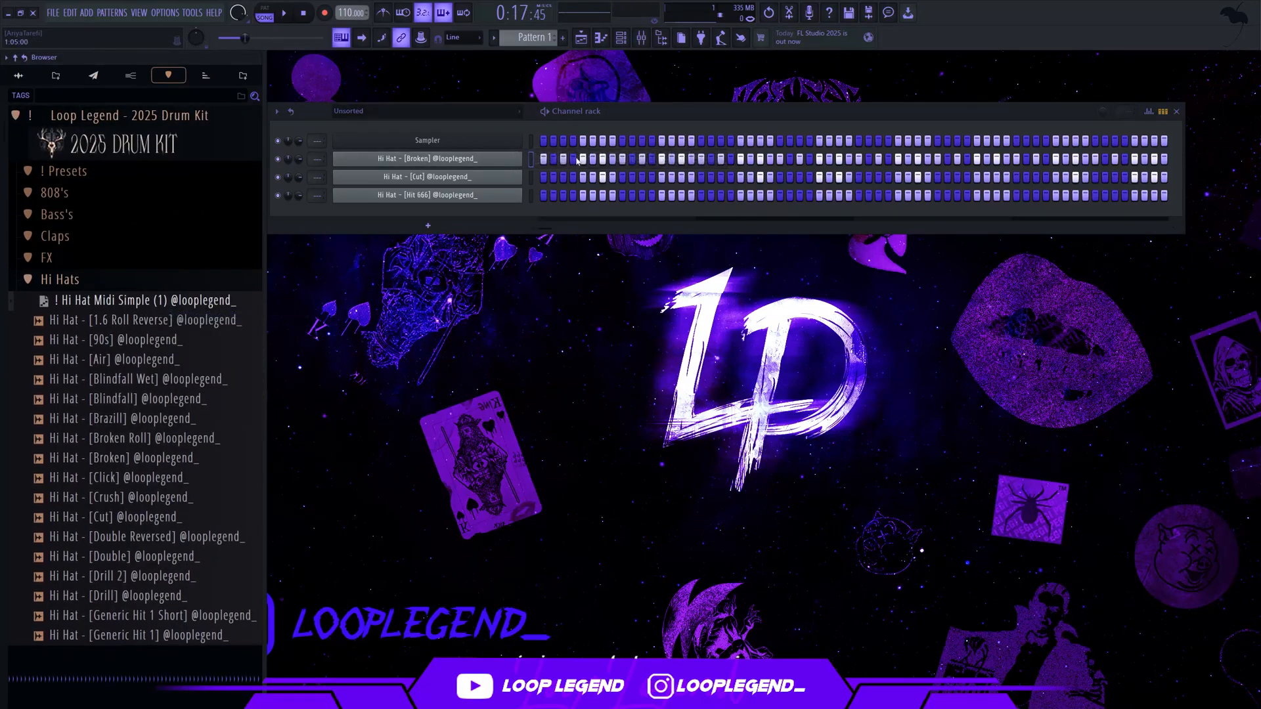
{"action": "right_click", "coordinate": [238, 300]}
{"action": "left_click_drag", "start_coordinate": [237, 299], "coordinate": [635, 196]}
{"action": "key", "text": "space"}
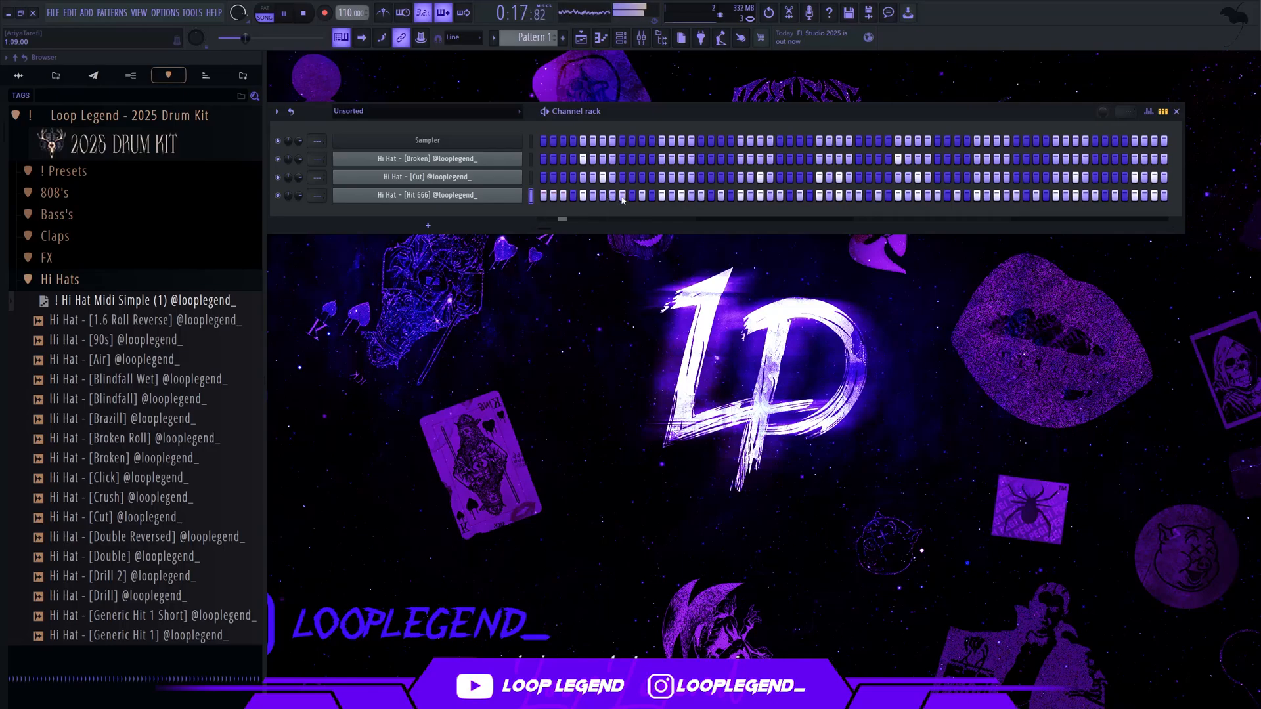
Open the Hi Hat - [Hit 666] notes for editing and undo the last note deletion in bar 1
{"action": "left_click", "coordinate": [672, 197]}
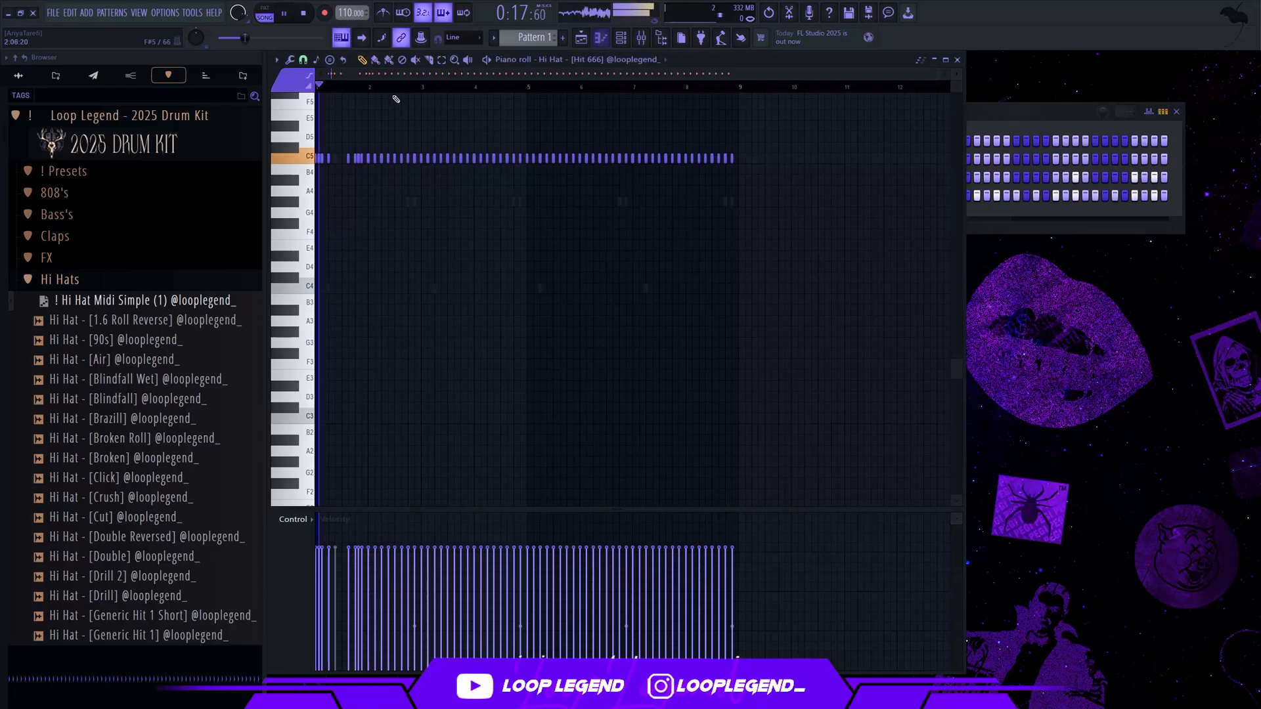
{"action": "left_click", "coordinate": [308, 73]}
{"action": "left_click", "coordinate": [317, 172]}
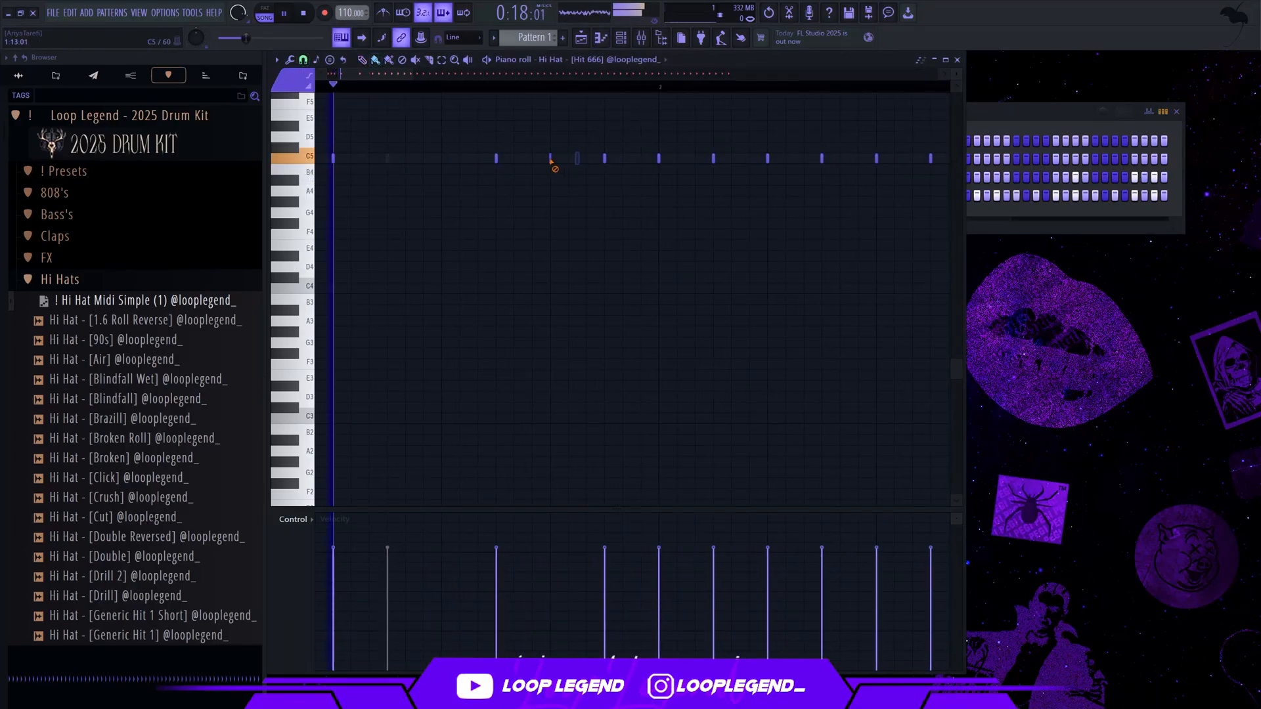
{"action": "key", "text": "ctrl+z"}
{"action": "key", "text": "space"}
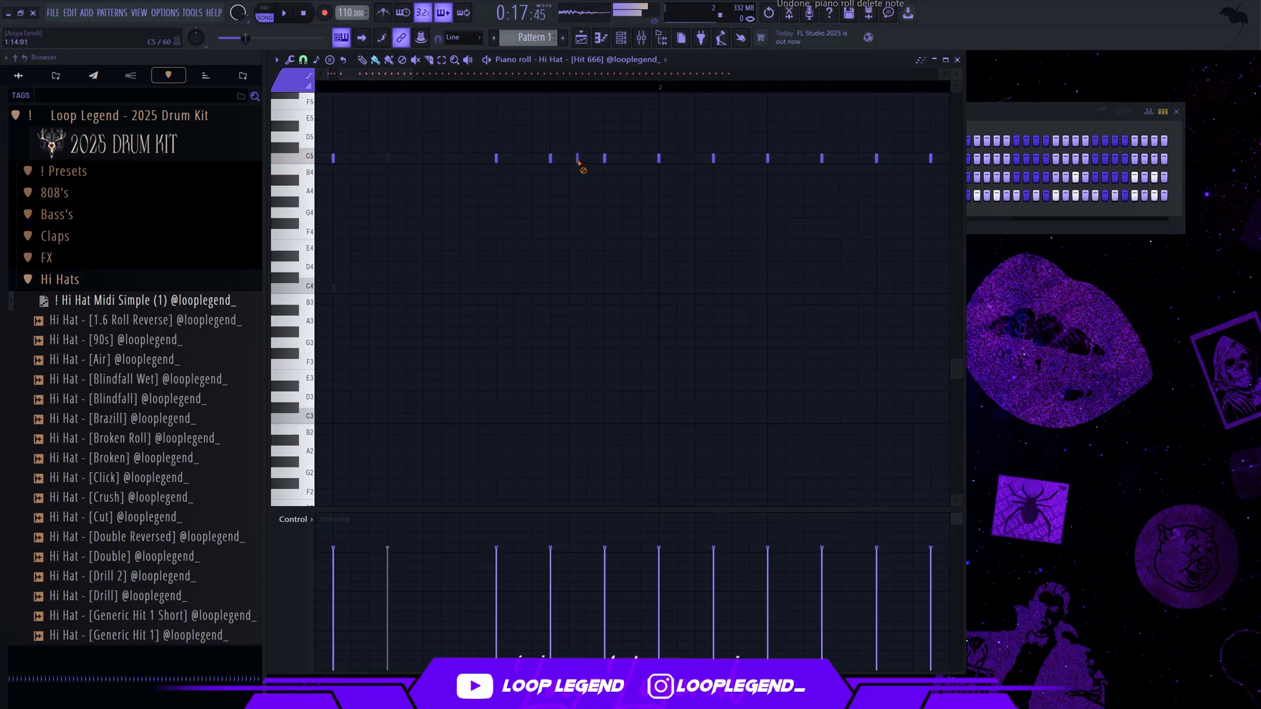
Build a four-hit roll from step 13 of bar 1 and lower its notes to A#4
{"action": "scroll", "coordinate": [586, 160], "scroll_direction": "down", "scroll_amount": 5}
{"action": "scroll", "coordinate": [464, 160], "scroll_direction": "up", "scroll_amount": 3}
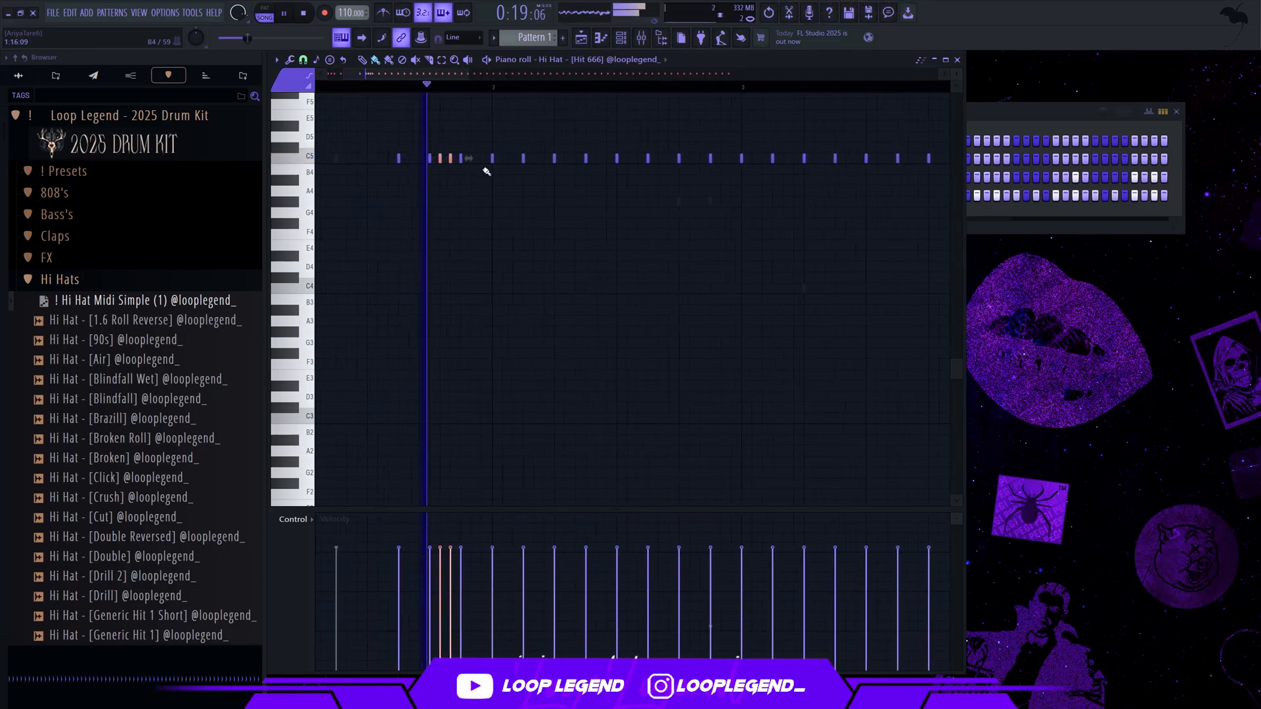
{"action": "key", "text": "space"}
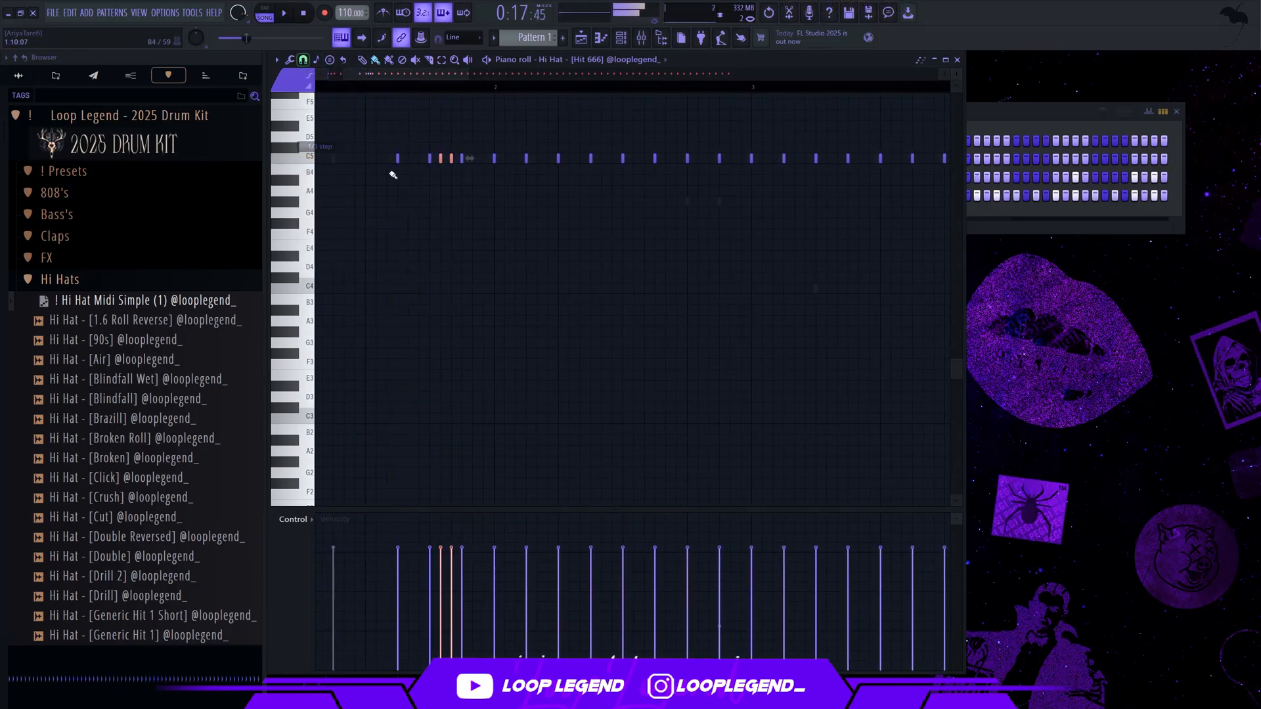
{"action": "left_click_drag", "start_coordinate": [455, 166], "coordinate": [476, 156]}
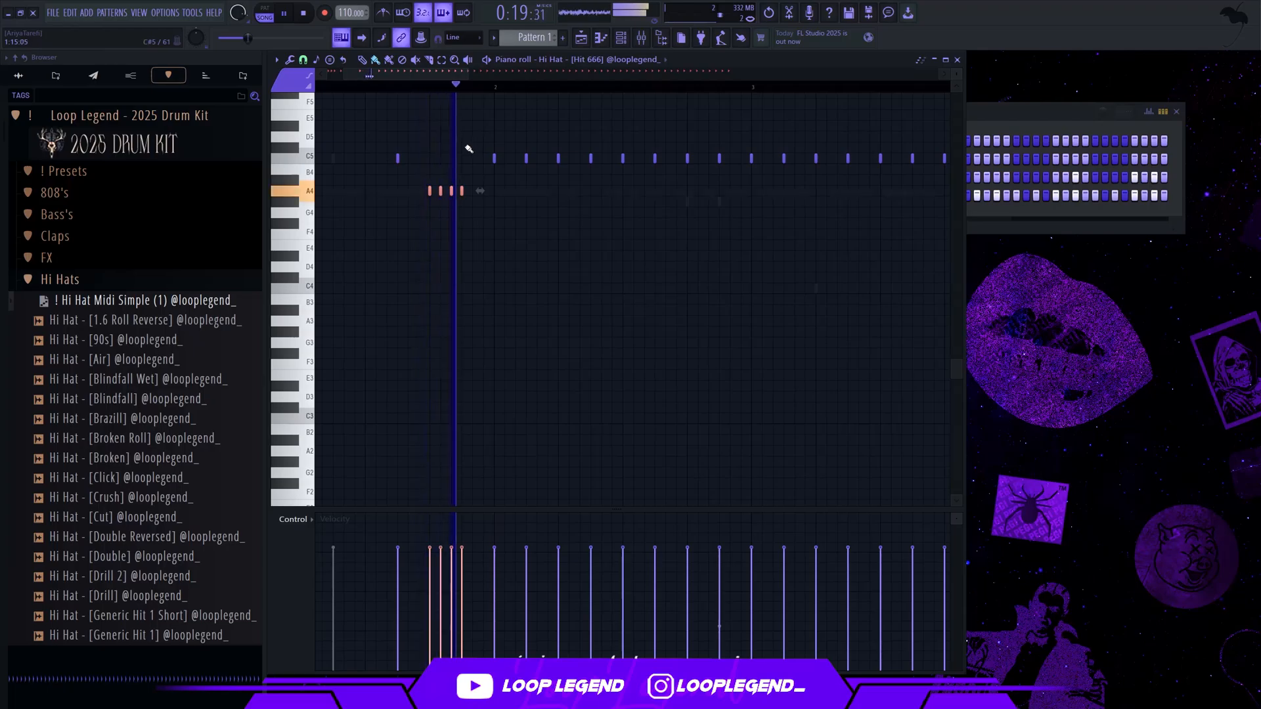
{"action": "key", "text": "Up"}
Delete all Hi Hat - [Hit 666] notes from bar 3 onward
{"action": "scroll", "coordinate": [514, 152], "scroll_direction": "down", "scroll_amount": 5}
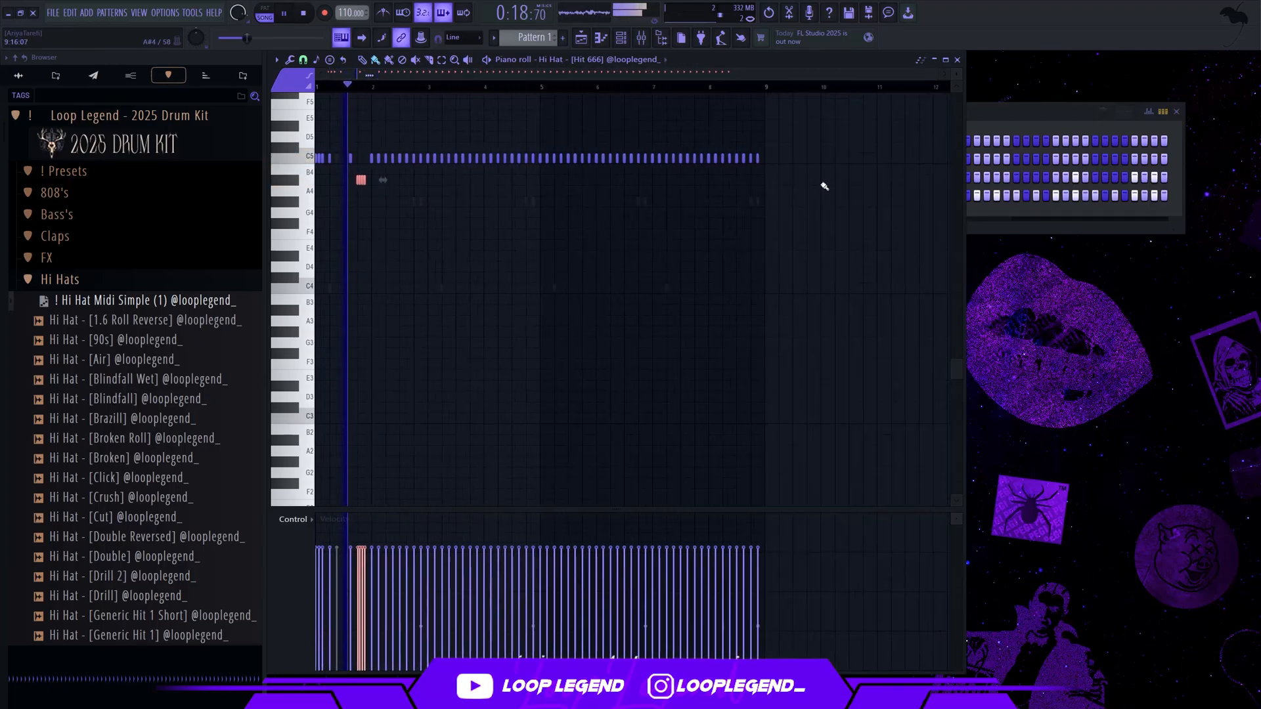
{"action": "left_click_drag", "start_coordinate": [850, 185], "coordinate": [423, 124]}
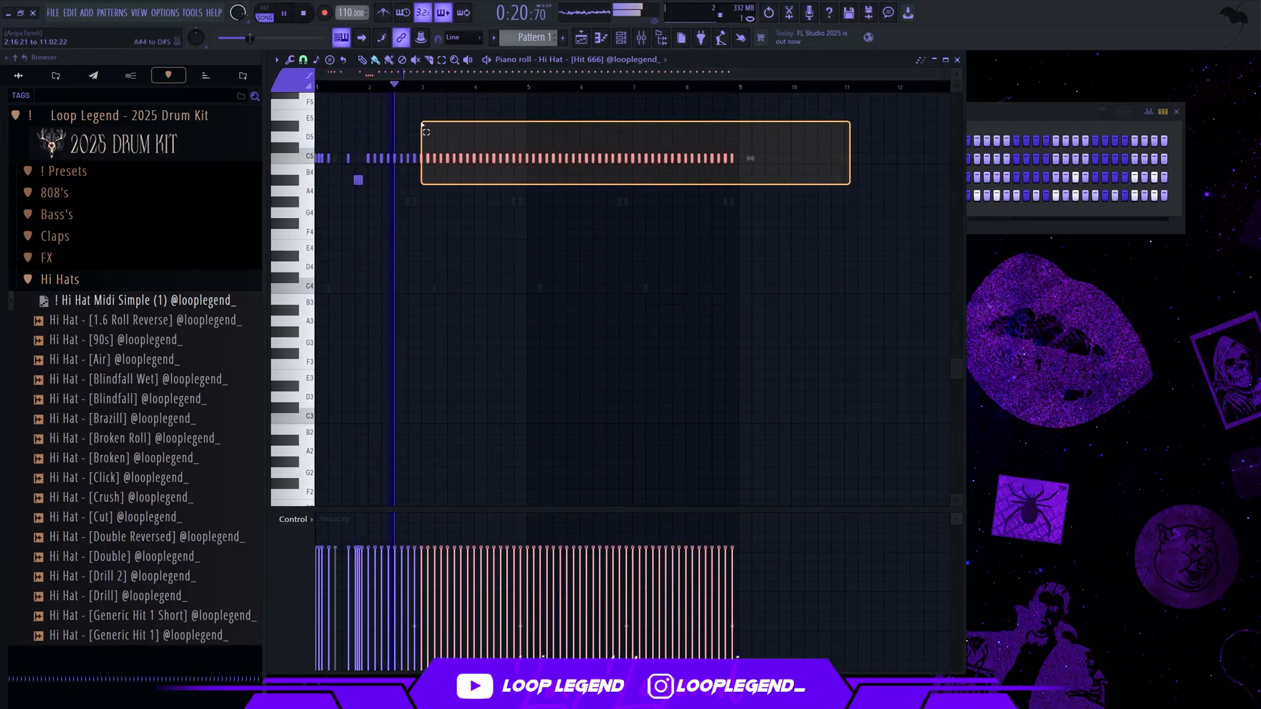
{"action": "key", "text": "Delete"}
Add three C5 hits at 1/3-step spacing directly after the step 7 hit in bar 2
{"action": "scroll", "coordinate": [374, 95], "scroll_direction": "up", "scroll_amount": 3}
{"action": "scroll", "coordinate": [375, 95], "scroll_direction": "up", "scroll_amount": 3}
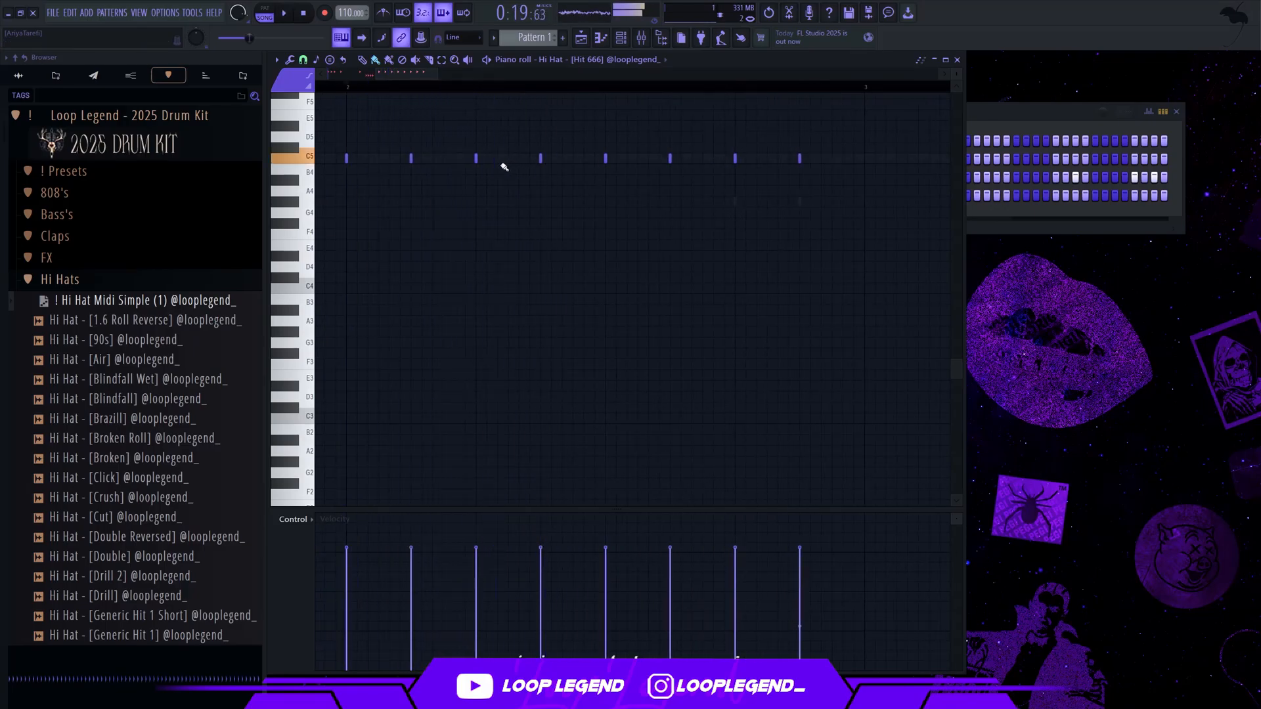
{"action": "left_click", "coordinate": [551, 158]}
{"action": "left_click", "coordinate": [562, 159]}
{"action": "left_click", "coordinate": [573, 158]}
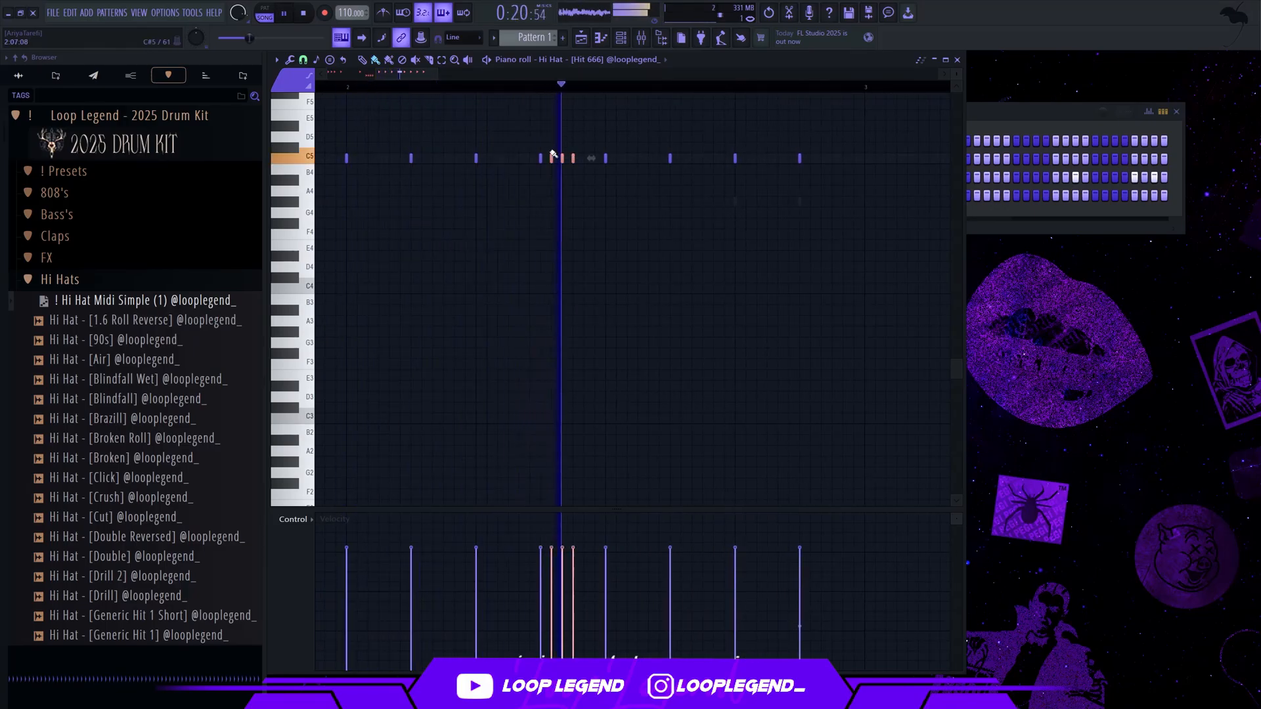
Using 1/3-step snap, move the three added bar 2 hits to start on step 8 and delete the step 7 hit
{"action": "left_click", "coordinate": [303, 59]}
{"action": "left_click", "coordinate": [328, 147]}
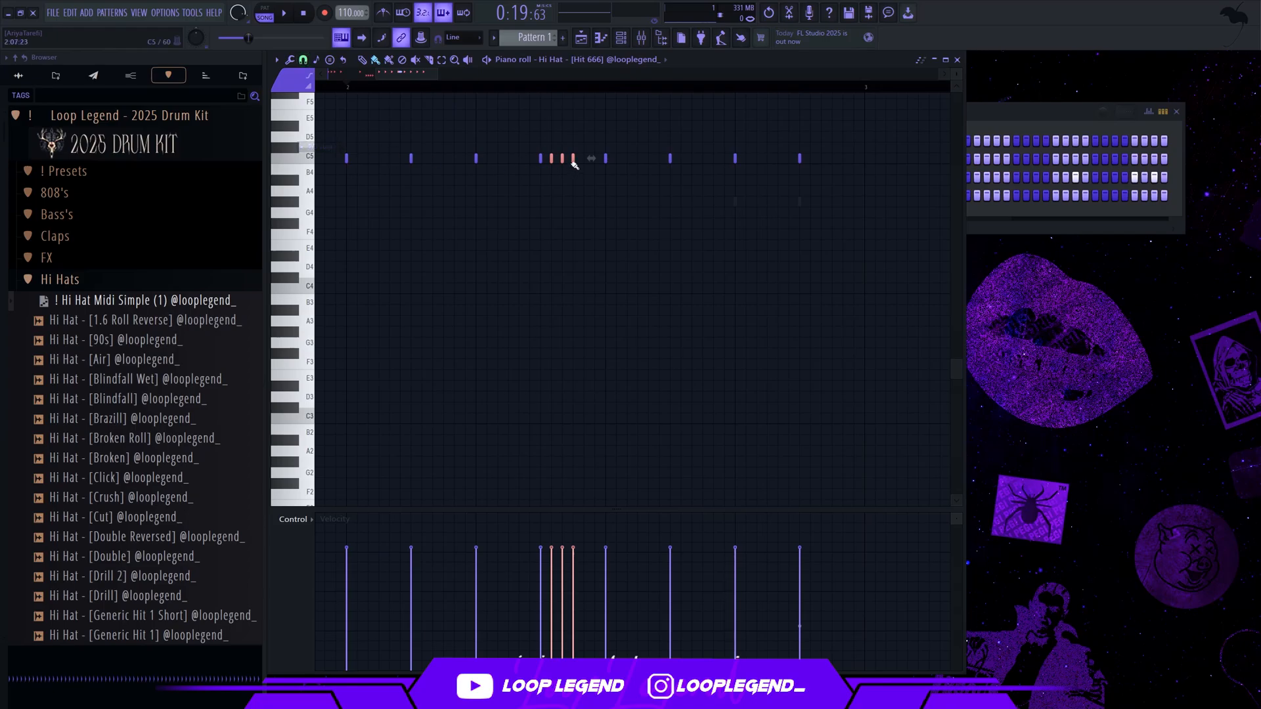
{"action": "key", "text": "space"}
{"action": "left_click_drag", "start_coordinate": [571, 158], "coordinate": [591, 158]}
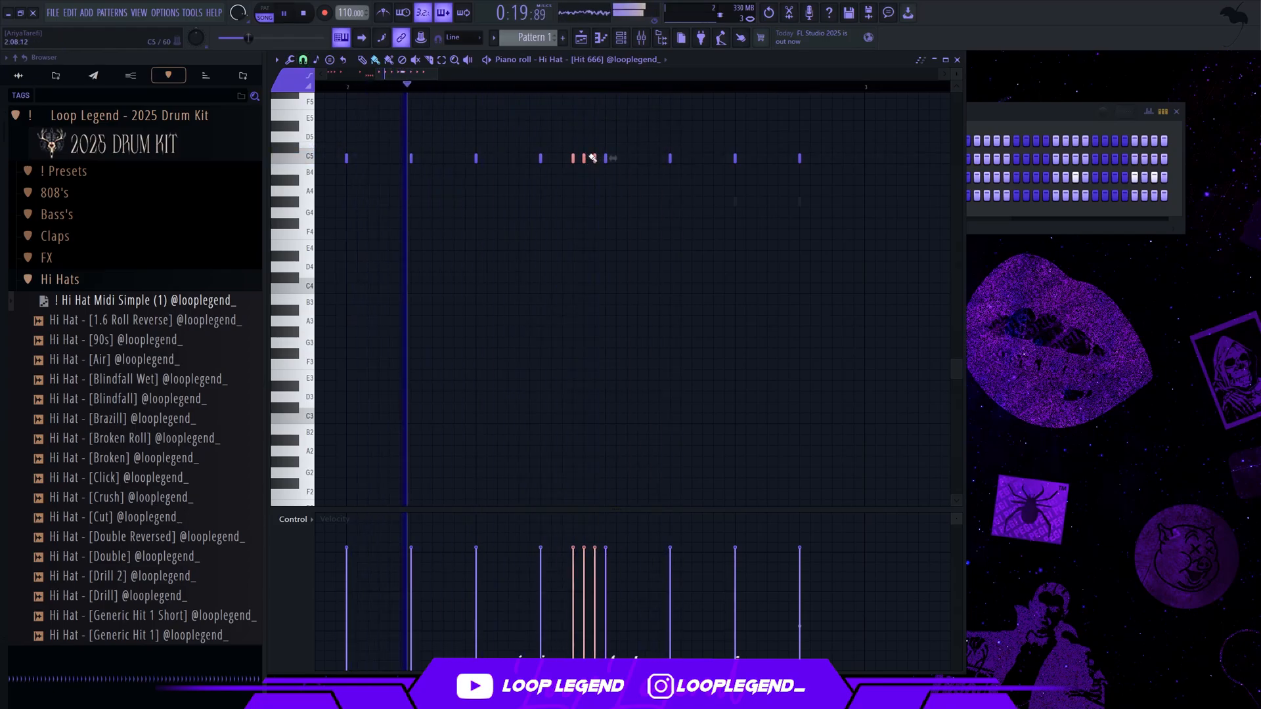
{"action": "right_click", "coordinate": [540, 161]}
{"action": "key", "text": "space"}
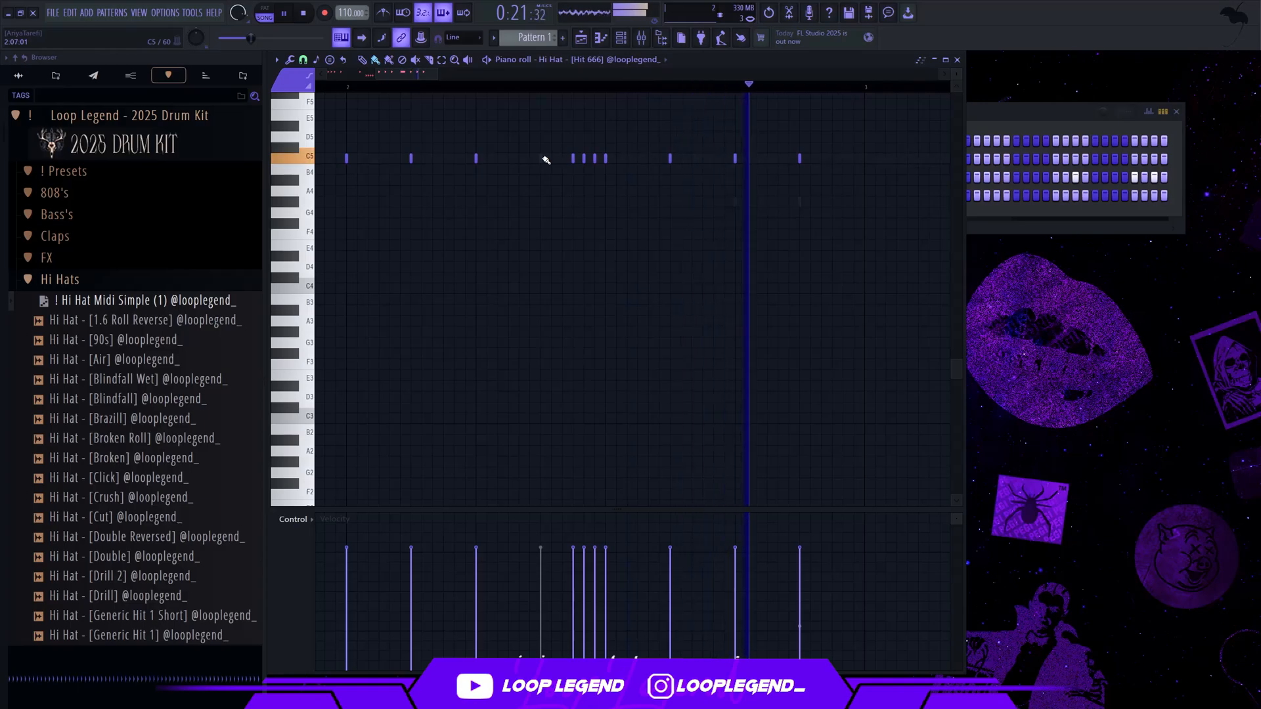
Add a four-hit B4 roll at step 11 of bar 2 and three half-step-spaced G#4 hits starting at step 14
{"action": "mouse_move", "coordinate": [670, 160]}
{"action": "left_mouse_down"}
{"action": "mouse_move", "coordinate": [713, 179]}
{"action": "mouse_move", "coordinate": [677, 172]}
{"action": "mouse_move", "coordinate": [786, 160]}
{"action": "mouse_move", "coordinate": [780, 168]}
{"action": "mouse_move", "coordinate": [833, 151]}
{"action": "left_mouse_up"}
{"action": "key", "text": "space"}
{"action": "left_click", "coordinate": [304, 60]}
{"action": "left_click", "coordinate": [318, 159]}
{"action": "key", "text": "space"}
{"action": "key", "text": "shift+Right"}
{"action": "key", "text": "shift+Down"}
{"action": "key", "text": "shift+Down"}
{"action": "key", "text": "shift+Down"}
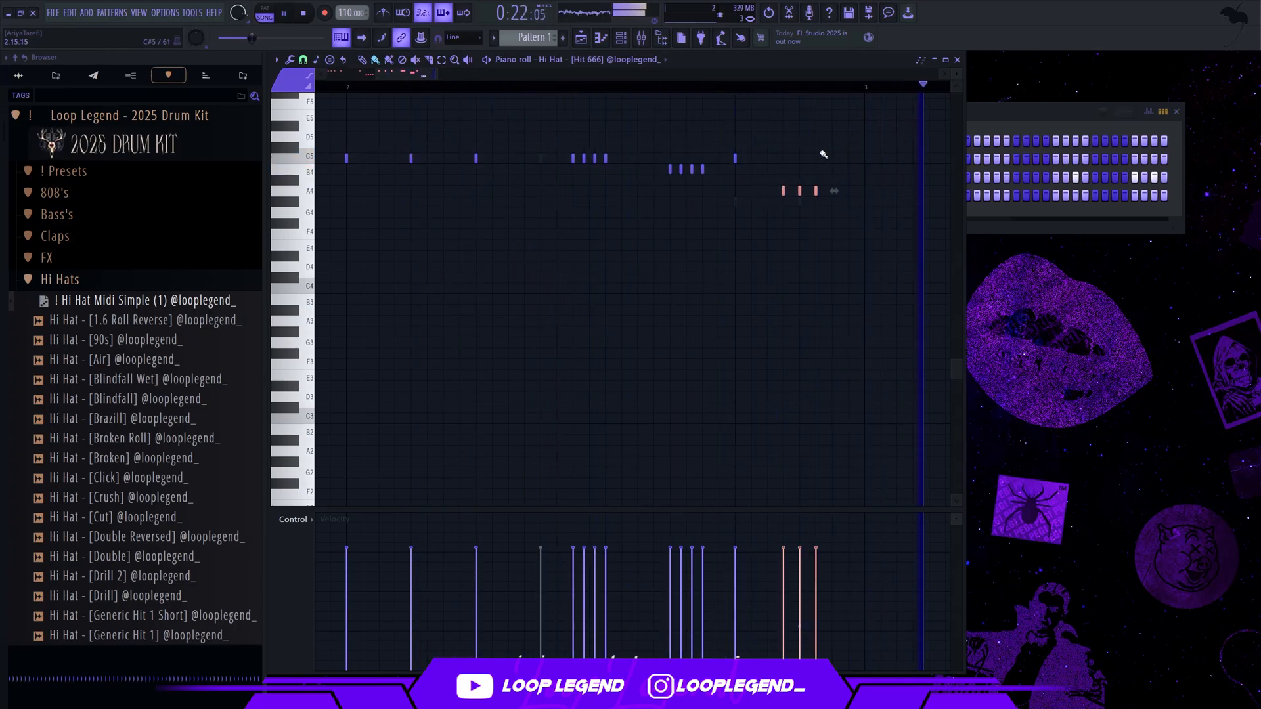
{"action": "key", "text": "shift+Left"}
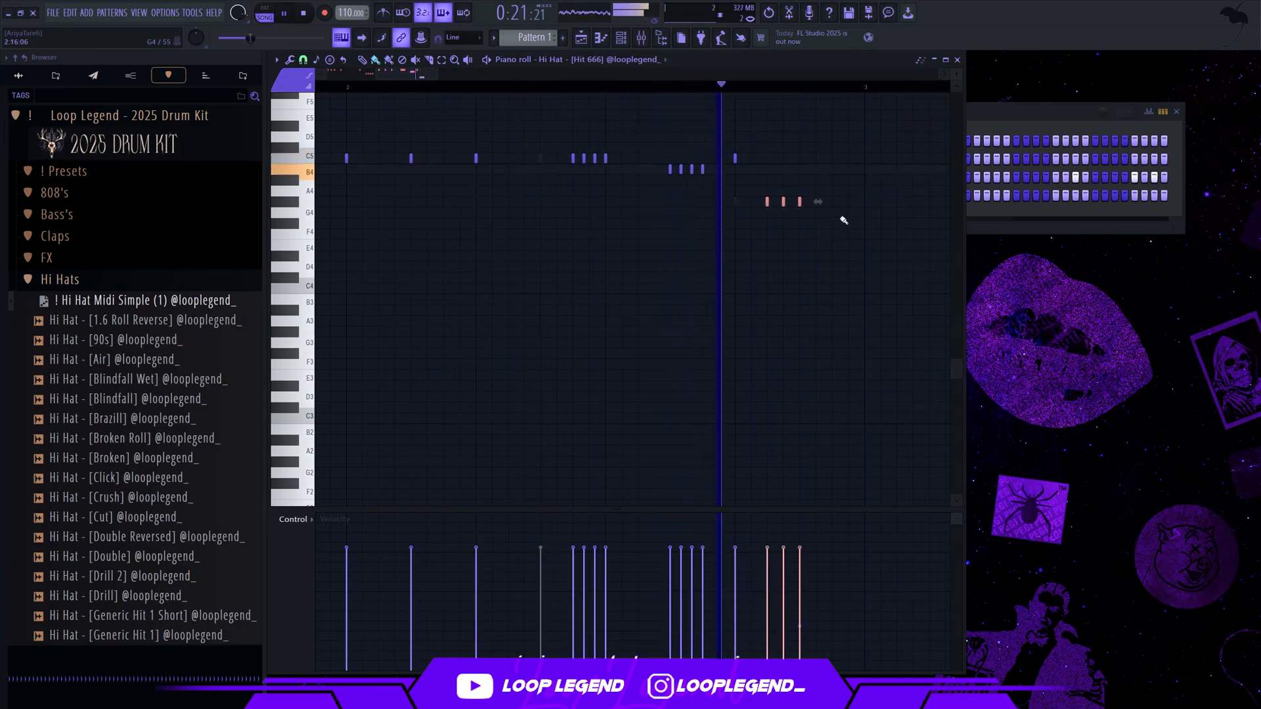
Try low C#4 hits at the end of bar 2, leaving only the third hit of the step 14 group lowered to C4
{"action": "left_click", "coordinate": [833, 276]}
{"action": "scroll", "coordinate": [727, 74], "scroll_direction": "down", "scroll_amount": 3}
{"action": "key", "text": "KP_Divide"}
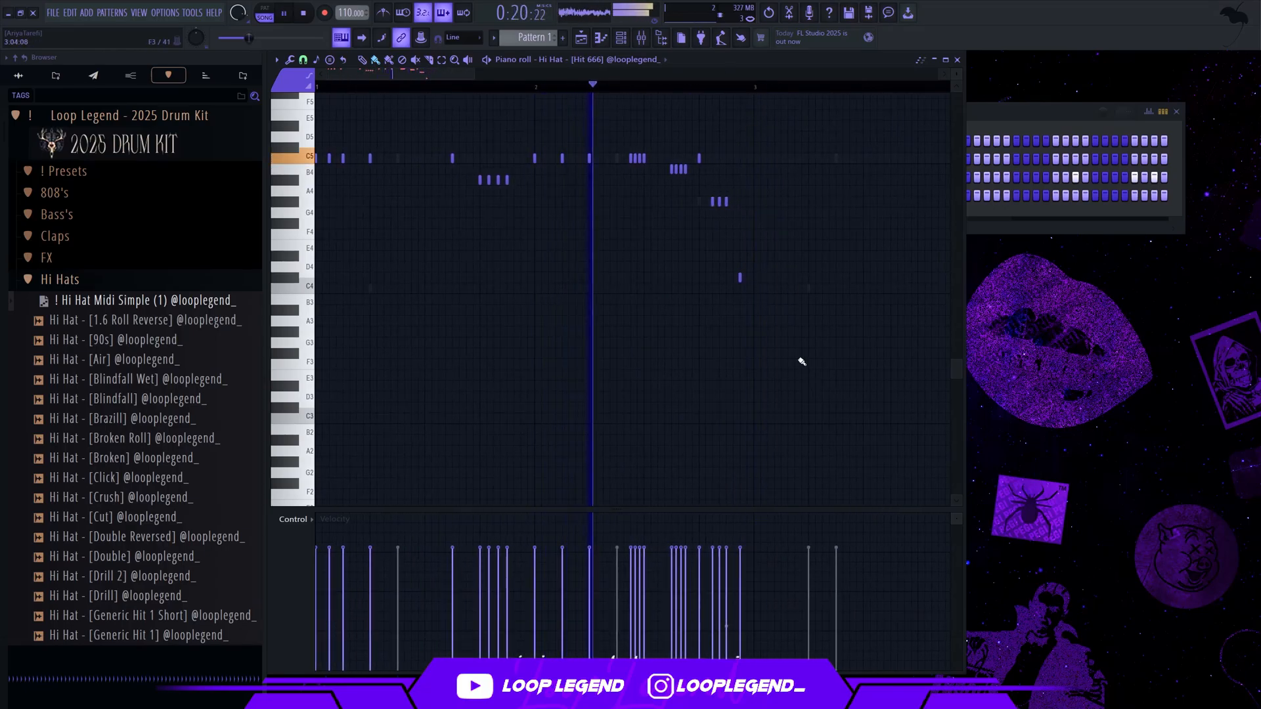
{"action": "scroll", "coordinate": [729, 264], "scroll_direction": "up", "scroll_amount": 3}
{"action": "left_click_drag", "start_coordinate": [727, 201], "coordinate": [727, 276]}
{"action": "key", "text": "space"}
{"action": "left_click", "coordinate": [753, 277]}
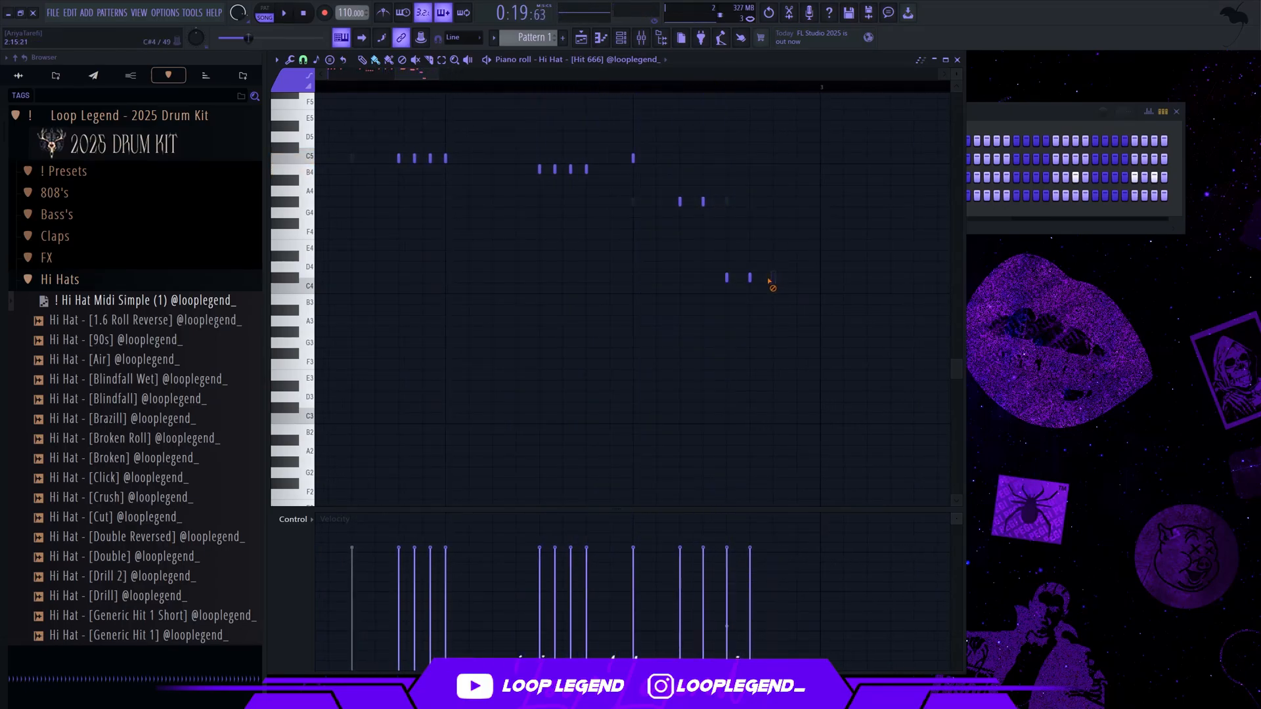
{"action": "scroll", "coordinate": [743, 155], "scroll_direction": "down", "scroll_amount": 3}
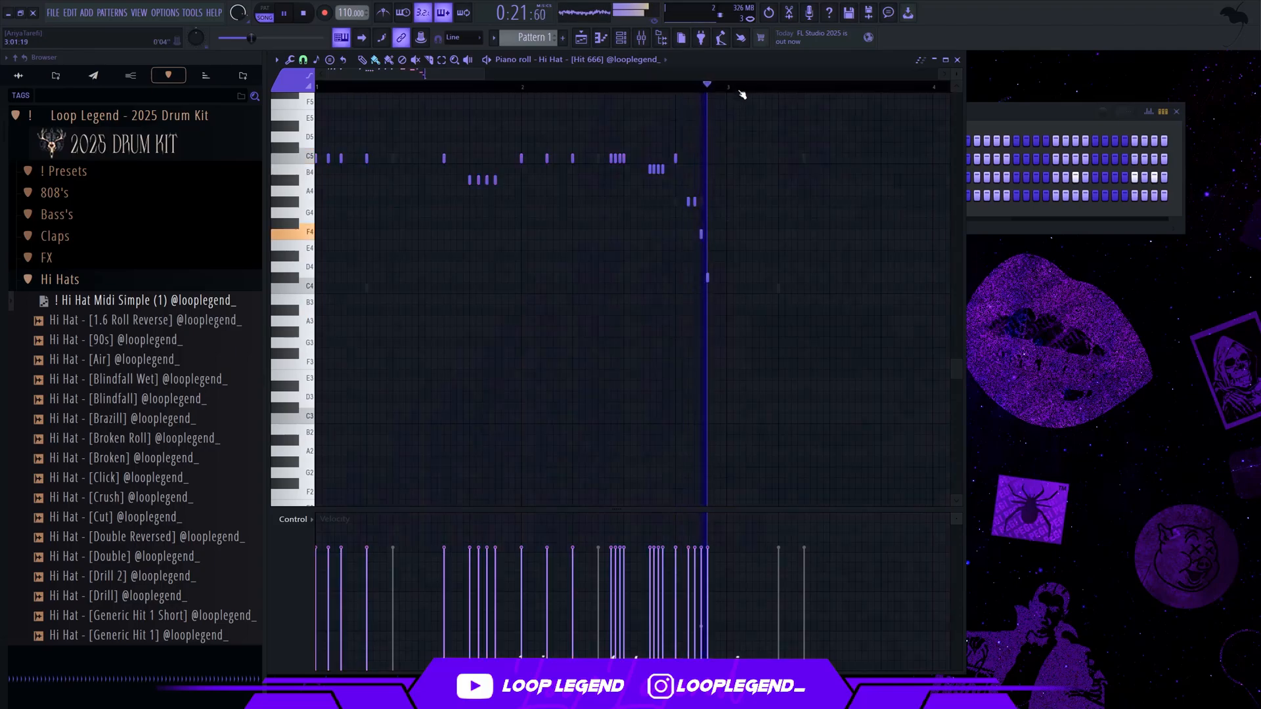
Duplicate the two-bar Hi Hat - [Hit 666] pattern into bars 3 and 4 and play it back
{"action": "key", "text": "space"}
{"action": "key", "text": "F6"}
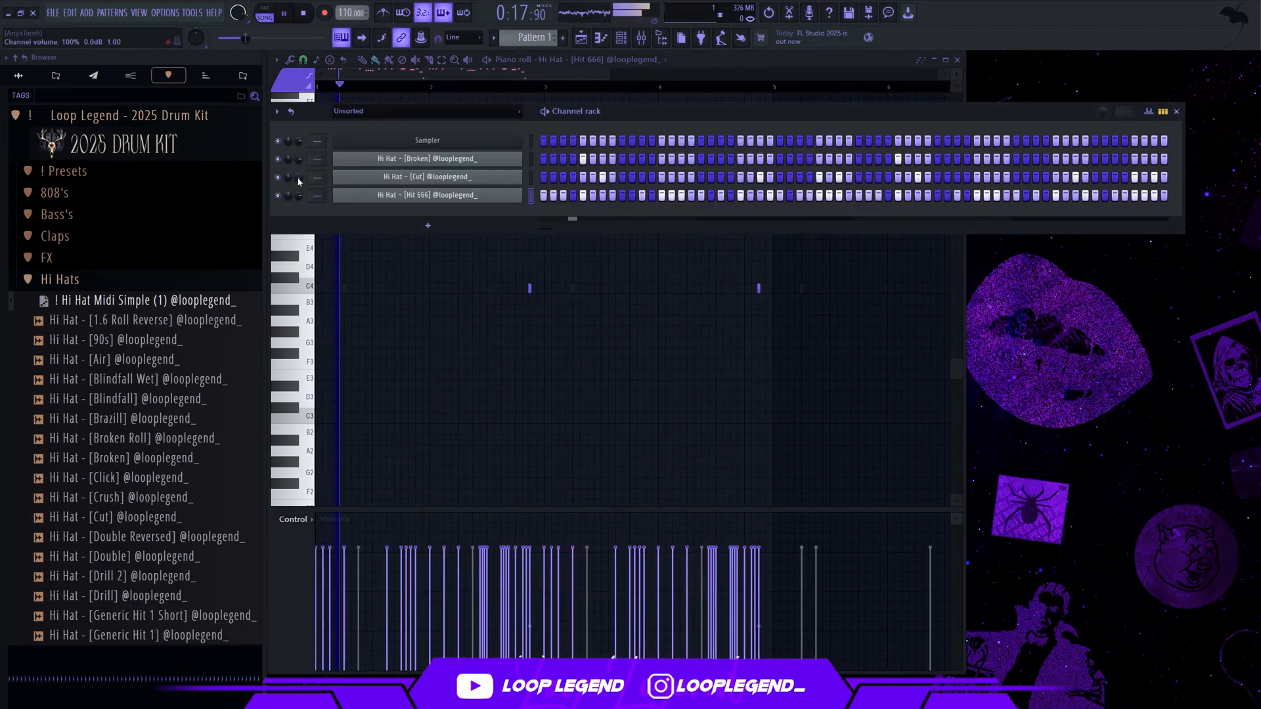
{"action": "key", "text": "F6"}
{"action": "scroll", "coordinate": [370, 196], "scroll_direction": "up", "scroll_amount": 3}
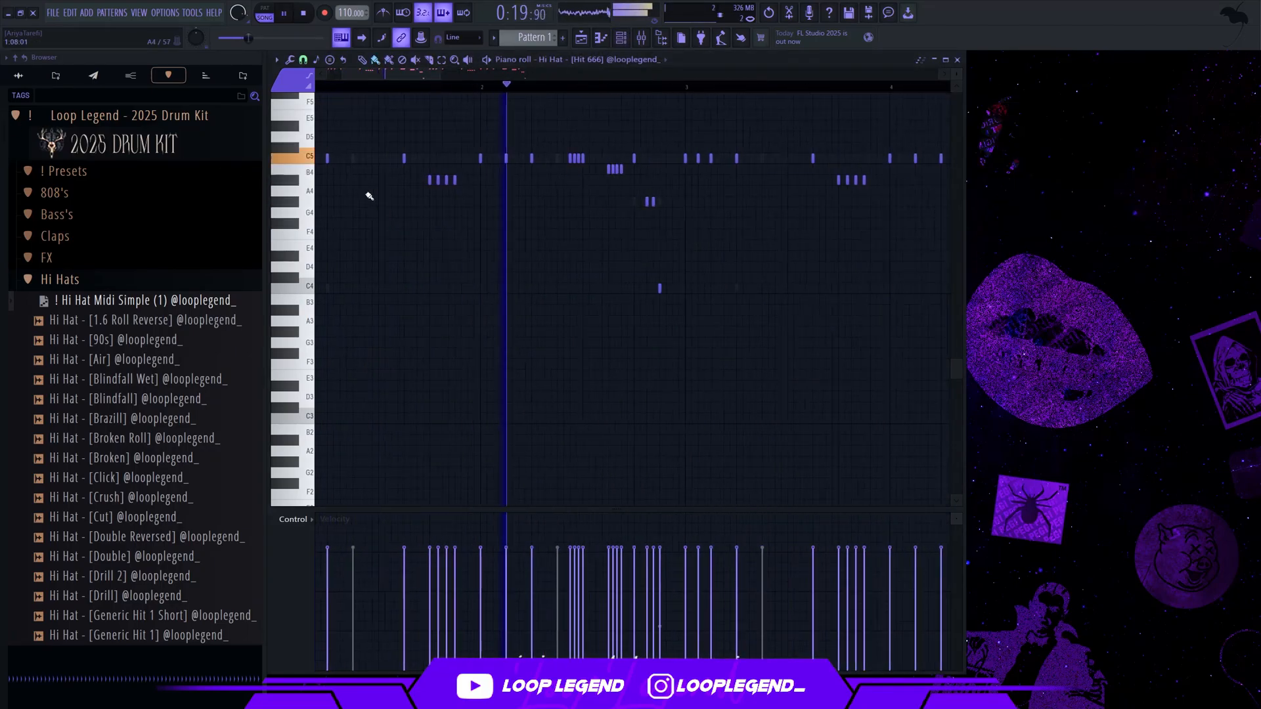
{"action": "key", "text": "space"}
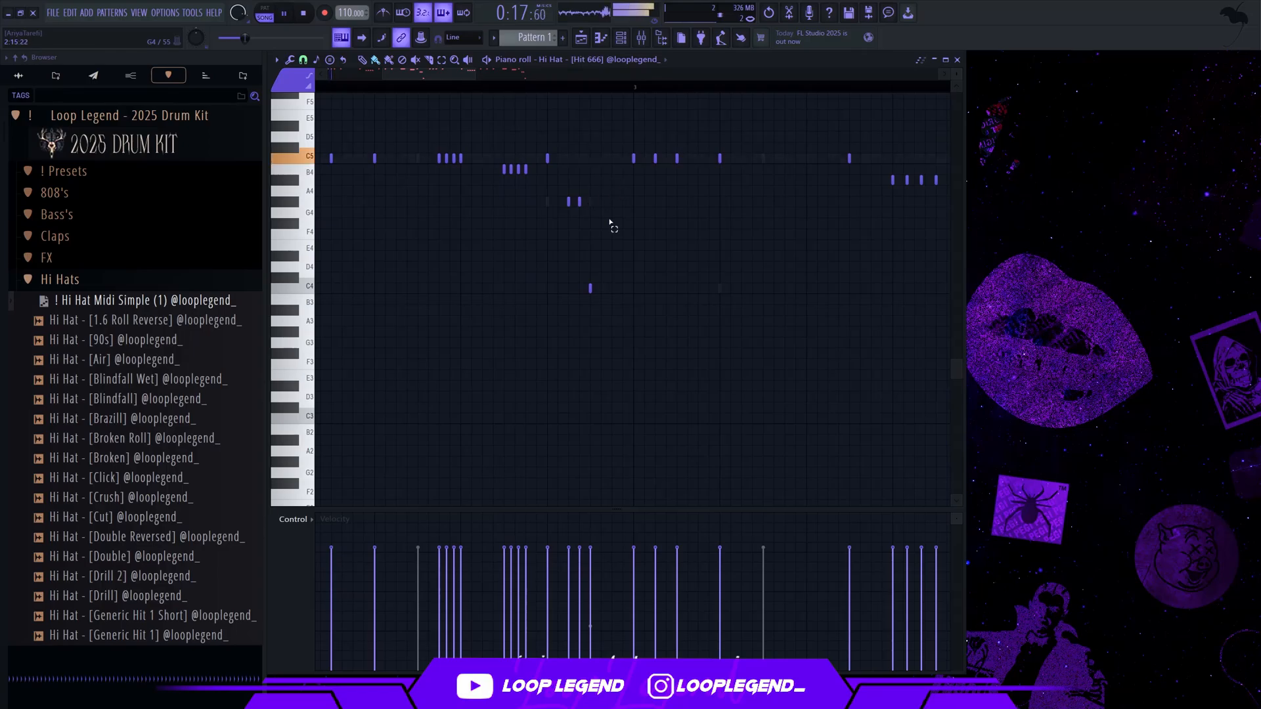
Replace the G#4 and C4 hits ending bar 2 with five half-step-spaced C5 hits that rise in velocity toward bar 3
{"action": "left_click_drag", "start_coordinate": [610, 214], "coordinate": [519, 352]}
{"action": "left_click_drag", "start_coordinate": [603, 191], "coordinate": [545, 330]}
{"action": "key", "text": "Delete"}
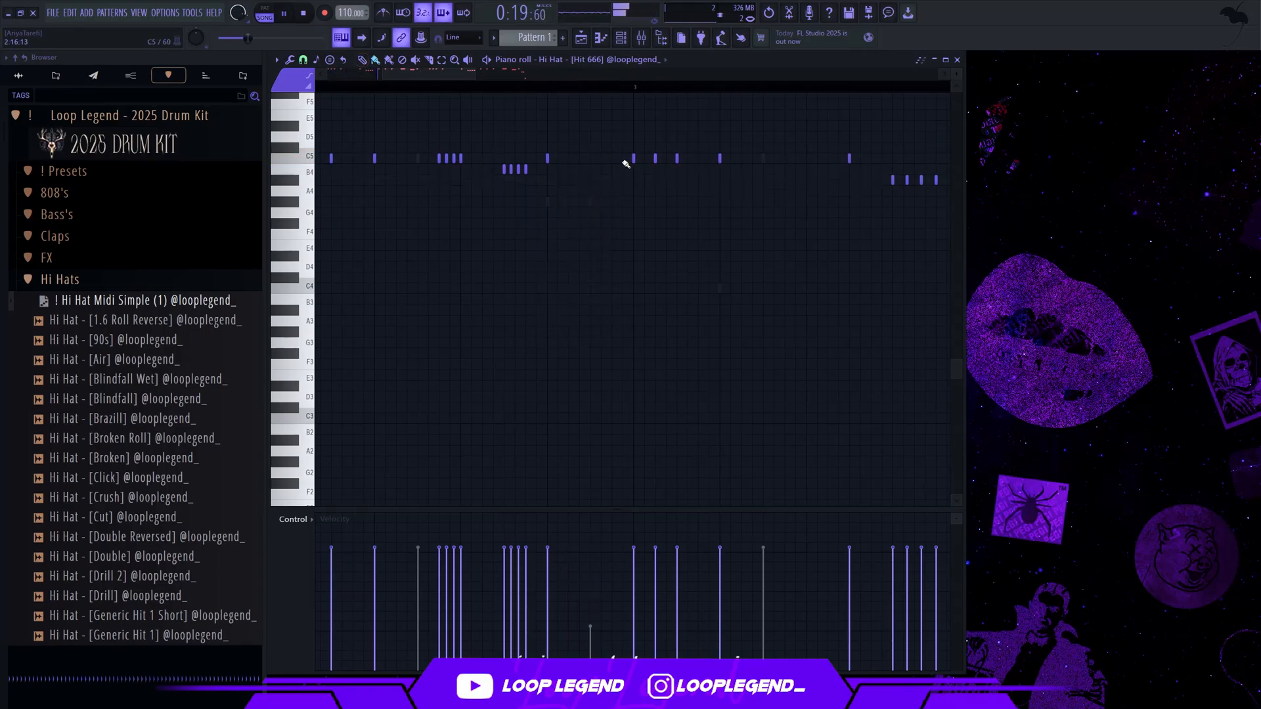
{"action": "left_click_drag", "start_coordinate": [624, 161], "coordinate": [582, 162]}
{"action": "left_click_drag", "start_coordinate": [634, 555], "coordinate": [566, 643]}
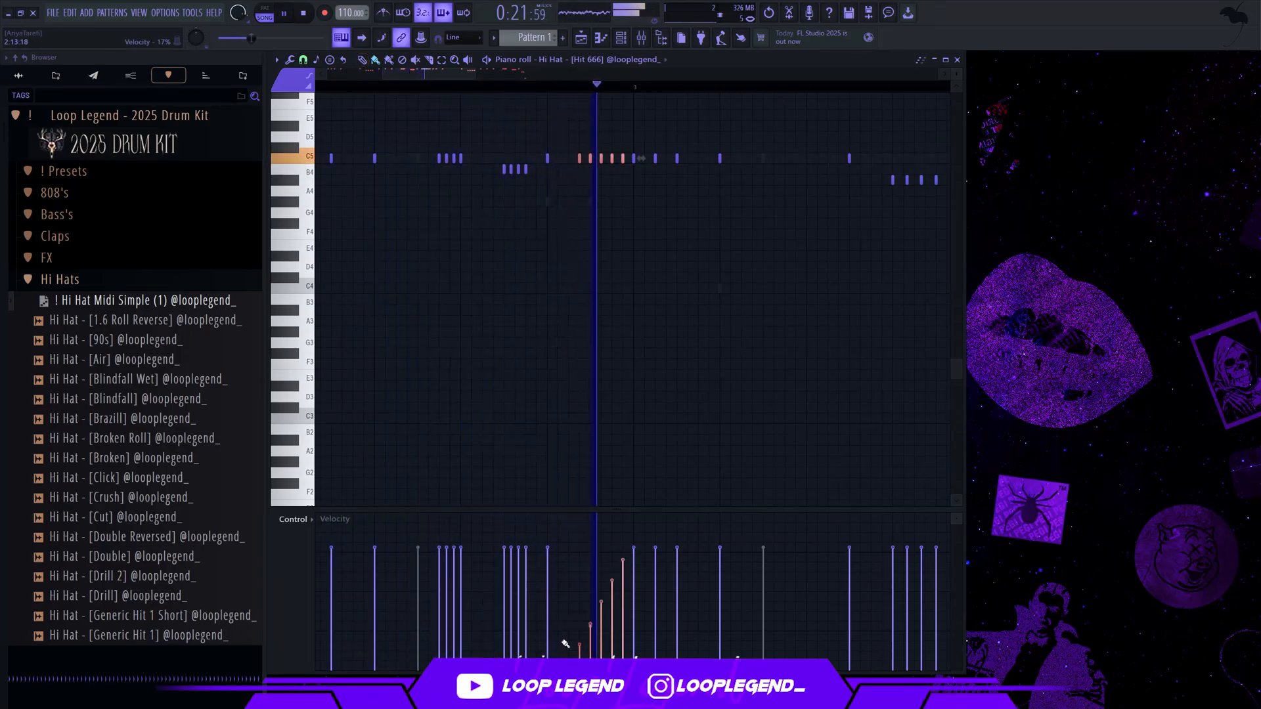
Duplicate all four bars of the Hi Hat - [Hit 666] pattern to fill eight bars
{"action": "scroll", "coordinate": [534, 482], "scroll_direction": "down", "scroll_amount": 5}
{"action": "scroll", "coordinate": [591, 256], "scroll_direction": "up", "scroll_amount": 3}
{"action": "scroll", "coordinate": [726, 132], "scroll_direction": "down", "scroll_amount": 3}
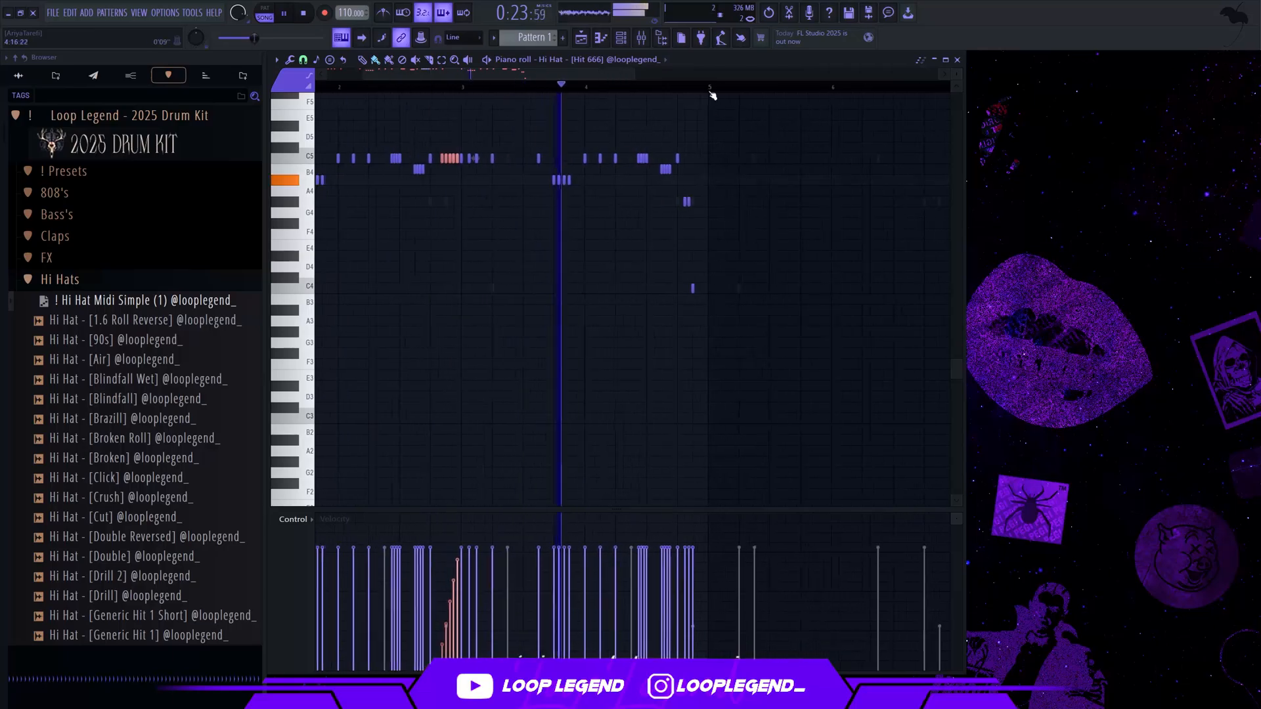
{"action": "key", "text": "ctrl+a"}
{"action": "key", "text": "ctrl+b"}
Load Clap Midi 8 Bar into the Clap - [Go To Layered] channel and route the channel to mixer insert 5
{"action": "scroll", "coordinate": [710, 92], "scroll_direction": "down", "scroll_amount": 3}
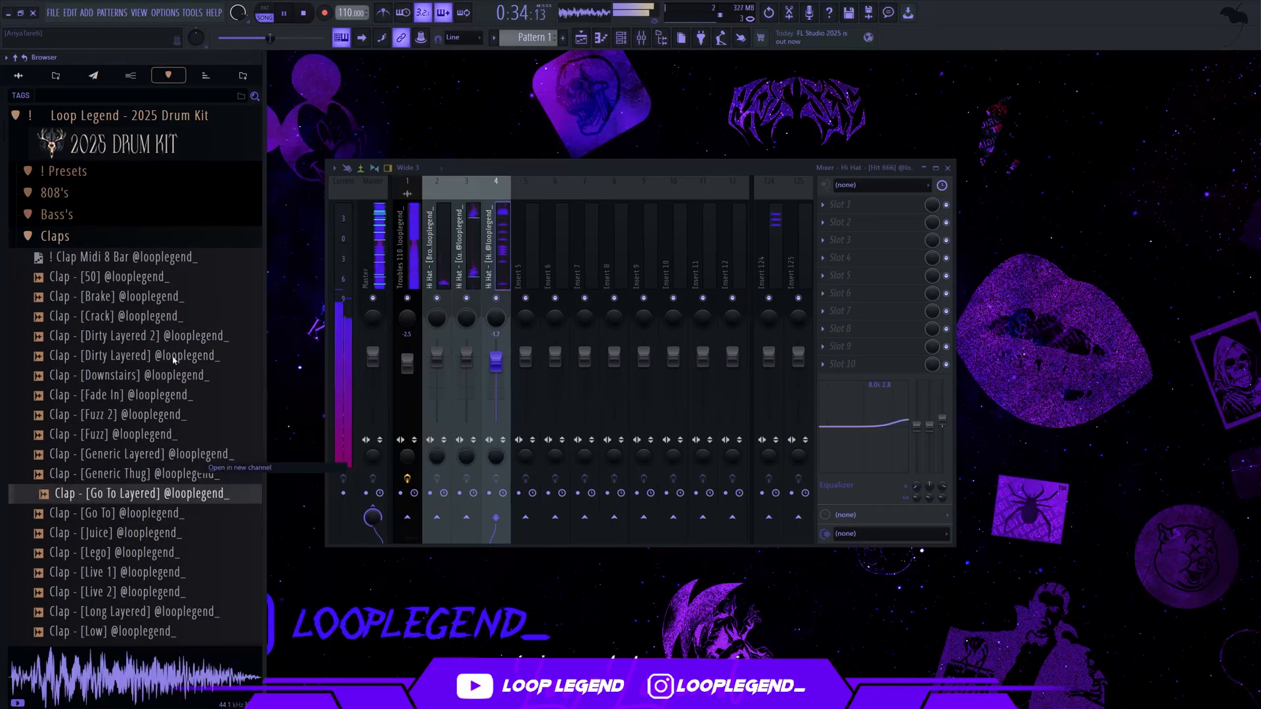
{"action": "right_click", "coordinate": [129, 259]}
{"action": "left_click", "coordinate": [141, 266]}
{"action": "key", "text": "ctrl+l"}
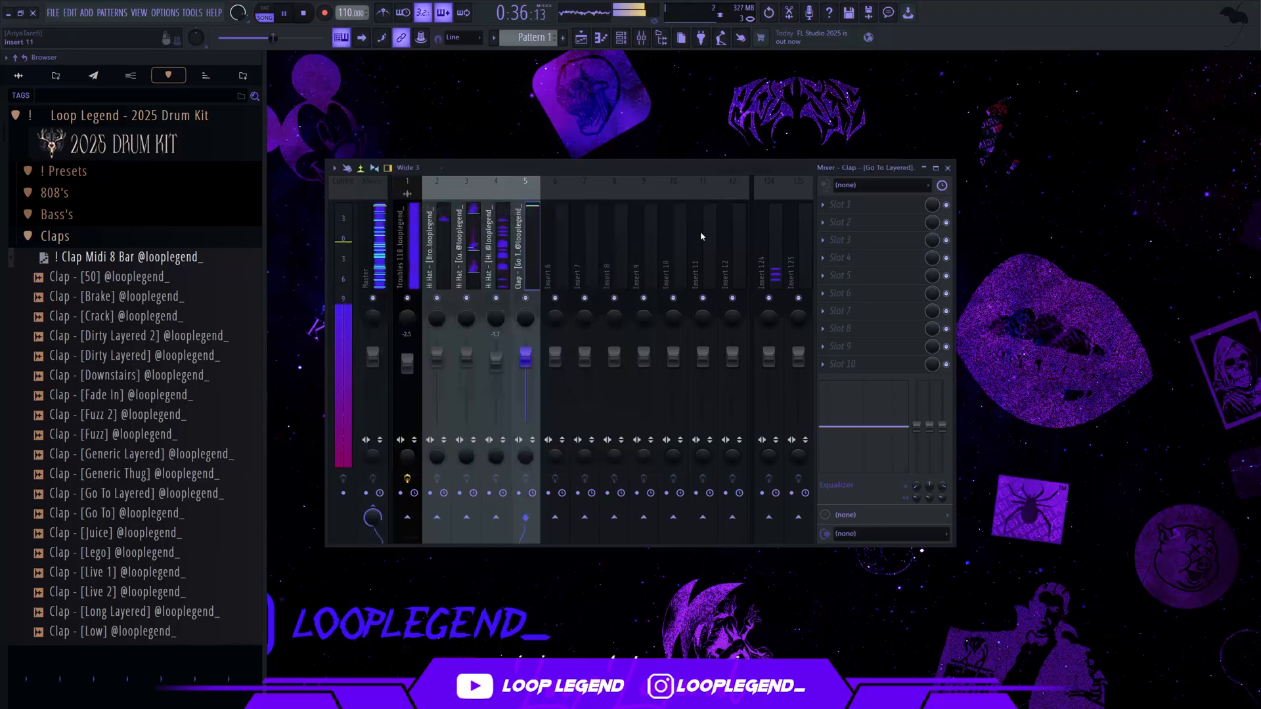
Audition samples in the kit's 808's folder and open 808 - [Go To SpiLex] in a new channel
{"action": "left_click", "coordinate": [102, 238]}
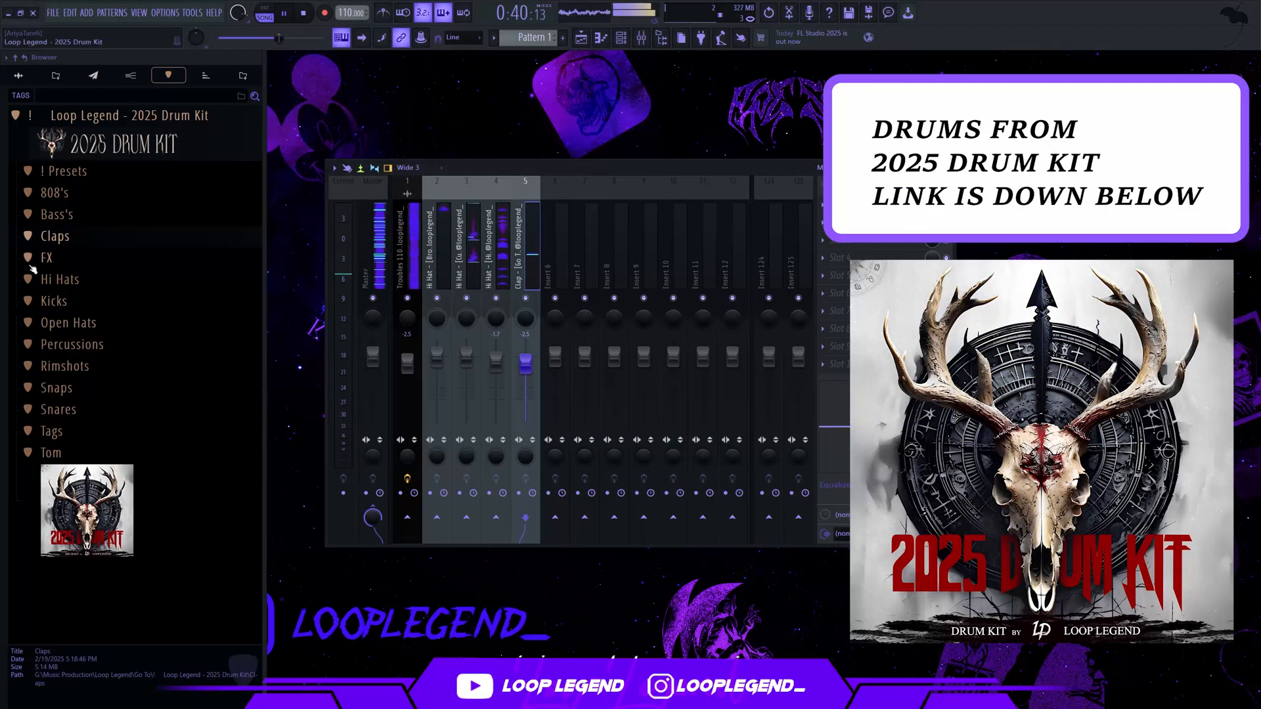
{"action": "left_click", "coordinate": [77, 197]}
{"action": "scroll", "coordinate": [138, 414], "scroll_direction": "down", "scroll_amount": 2}
{"action": "left_click", "coordinate": [155, 398]}
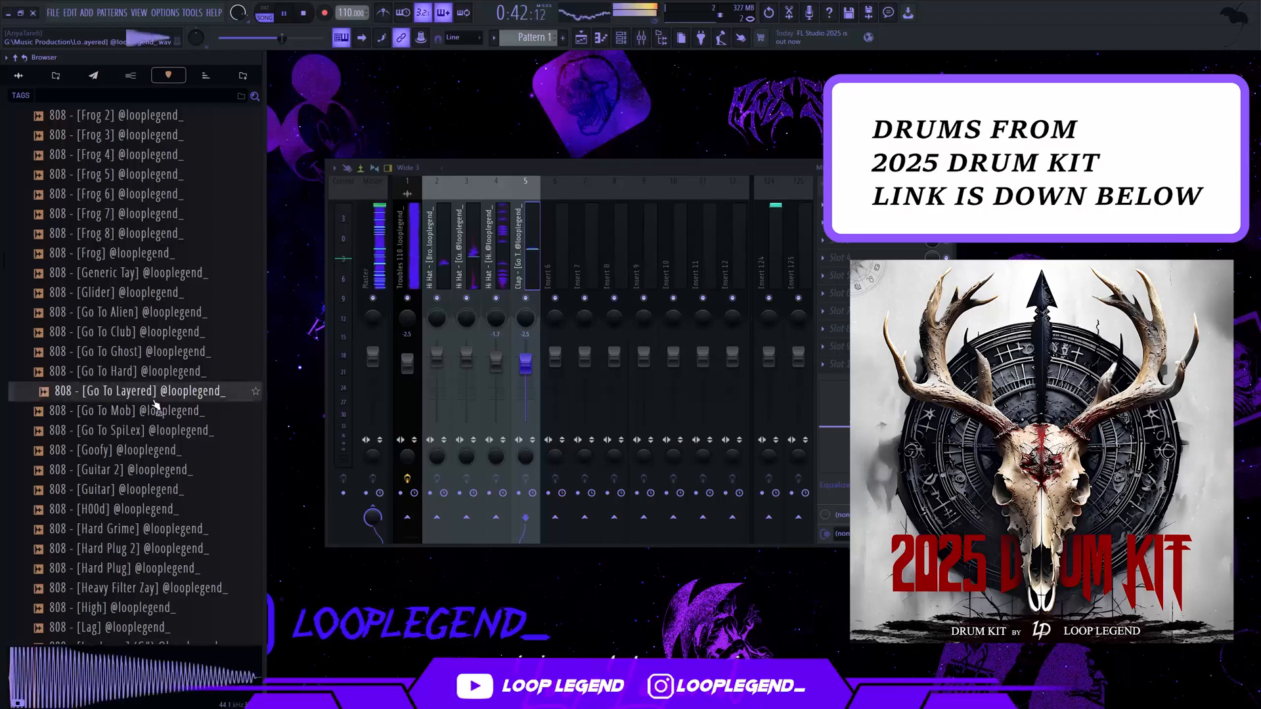
{"action": "right_click", "coordinate": [161, 431]}
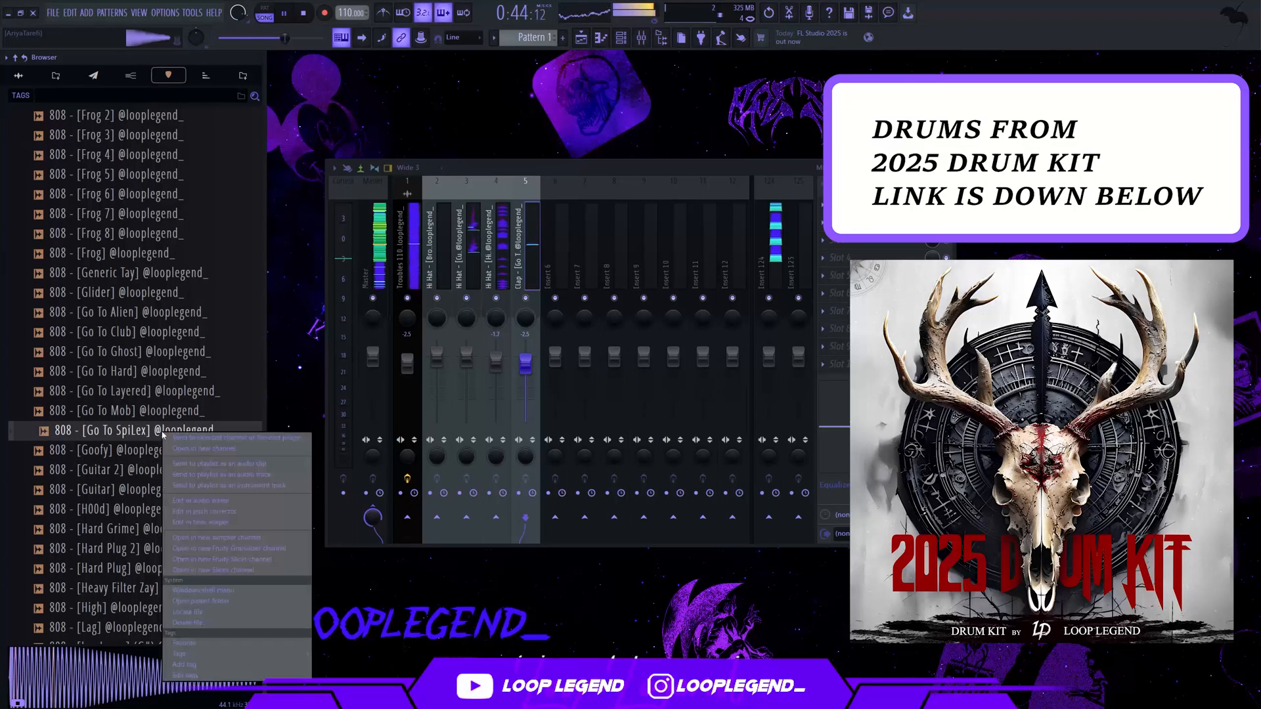
{"action": "left_click", "coordinate": [197, 449]}
{"action": "left_click", "coordinate": [620, 37]}
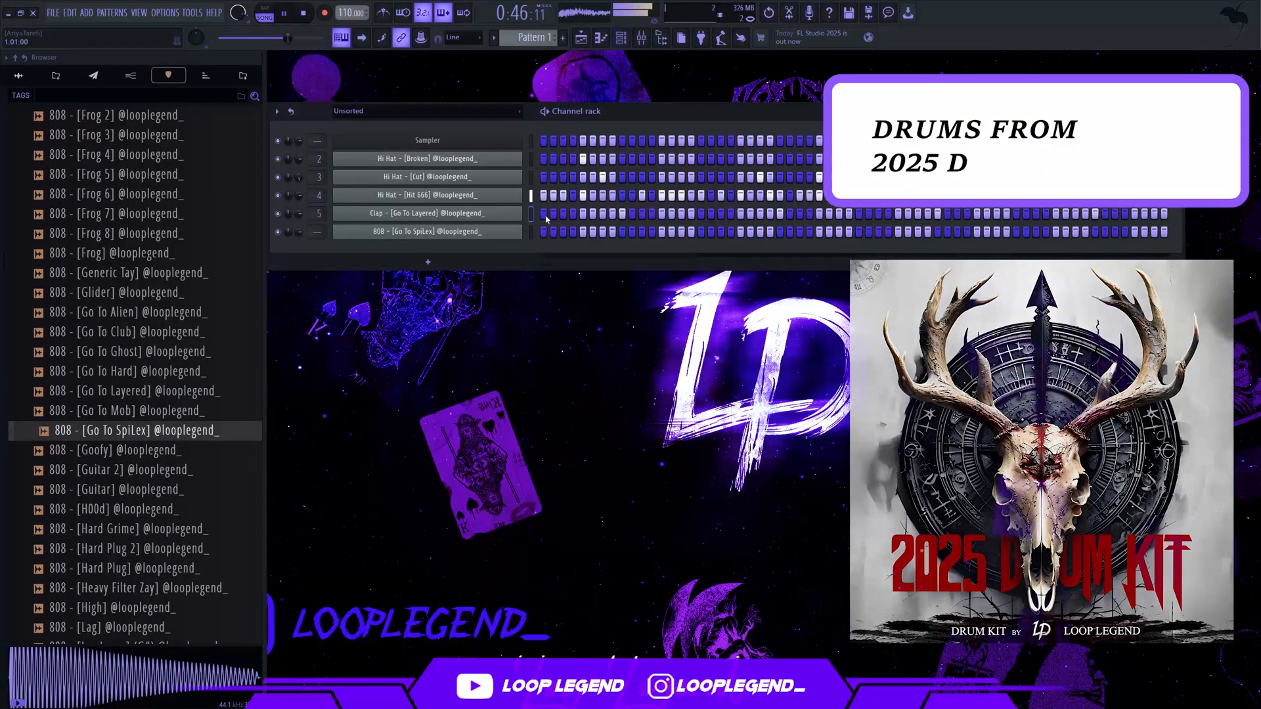
Open the 808 - [Go To SpiLex] piano roll and place two-step D5 notes at steps 1 and 13 of bar 1
{"action": "left_click", "coordinate": [544, 232]}
{"action": "left_click", "coordinate": [620, 38]}
{"action": "left_click", "coordinate": [601, 38]}
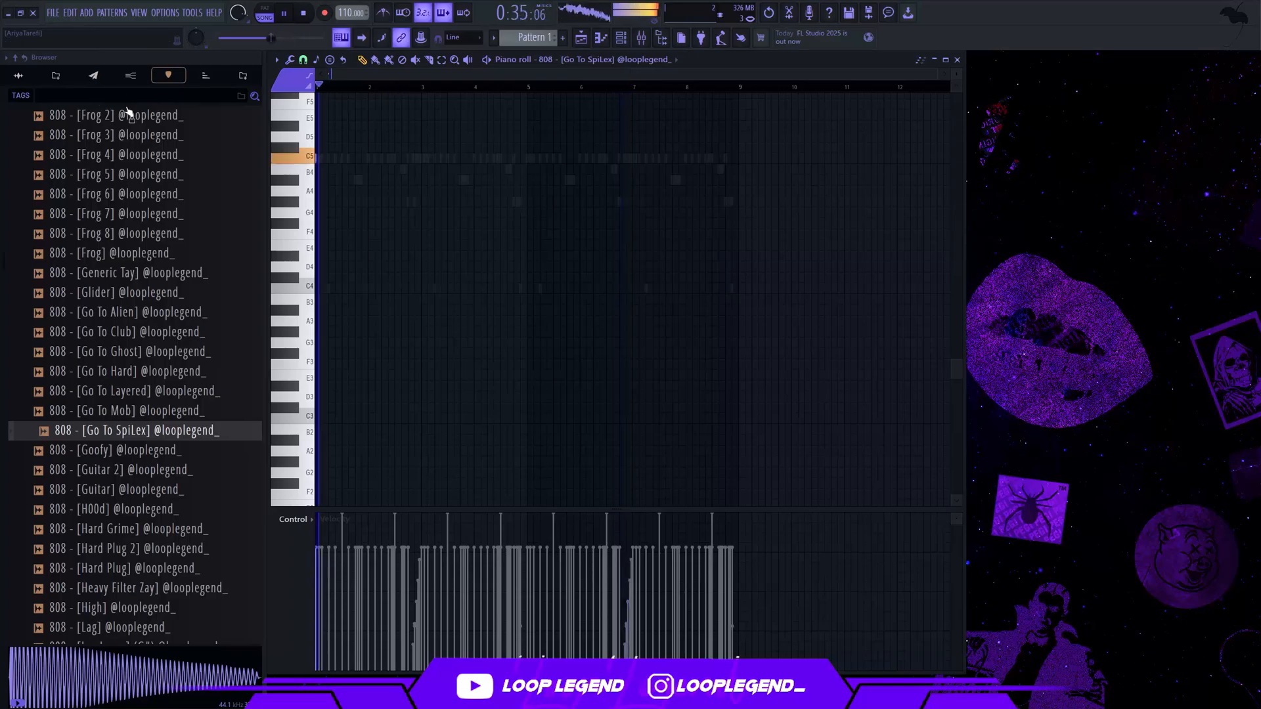
{"action": "scroll", "coordinate": [329, 92], "scroll_direction": "up", "scroll_amount": 3}
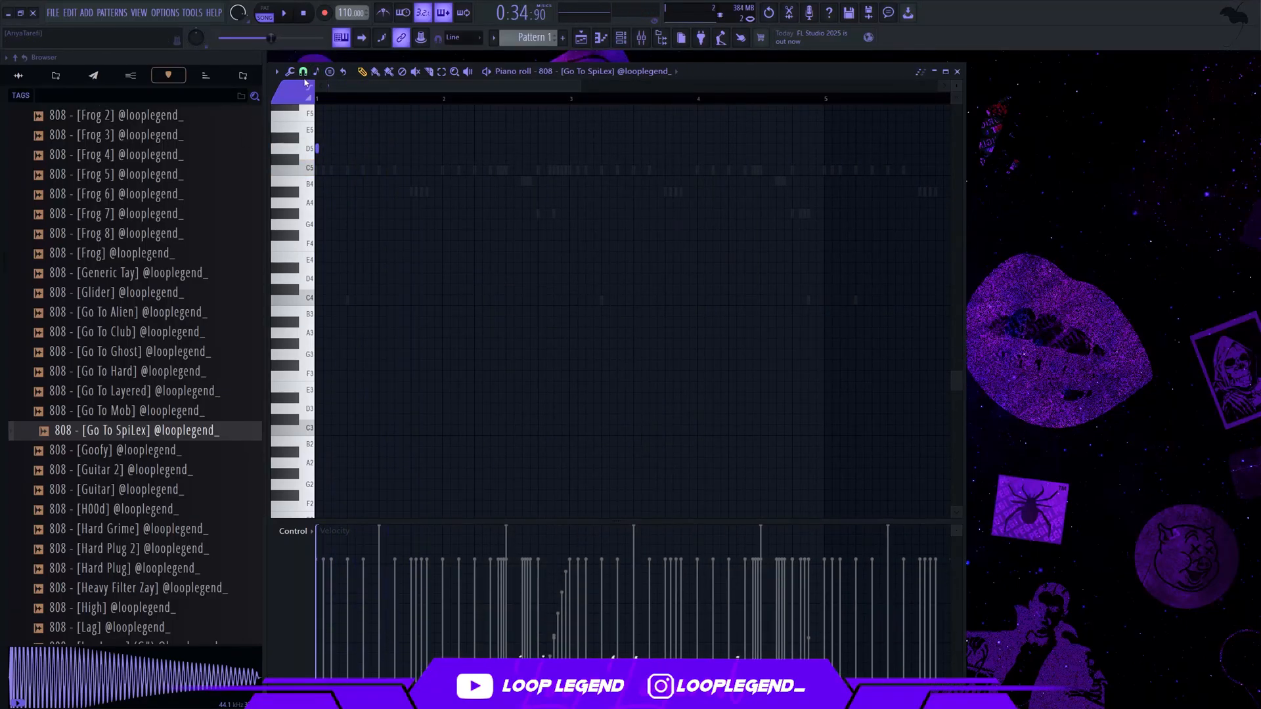
{"action": "left_click", "coordinate": [303, 70]}
{"action": "left_click", "coordinate": [320, 222]}
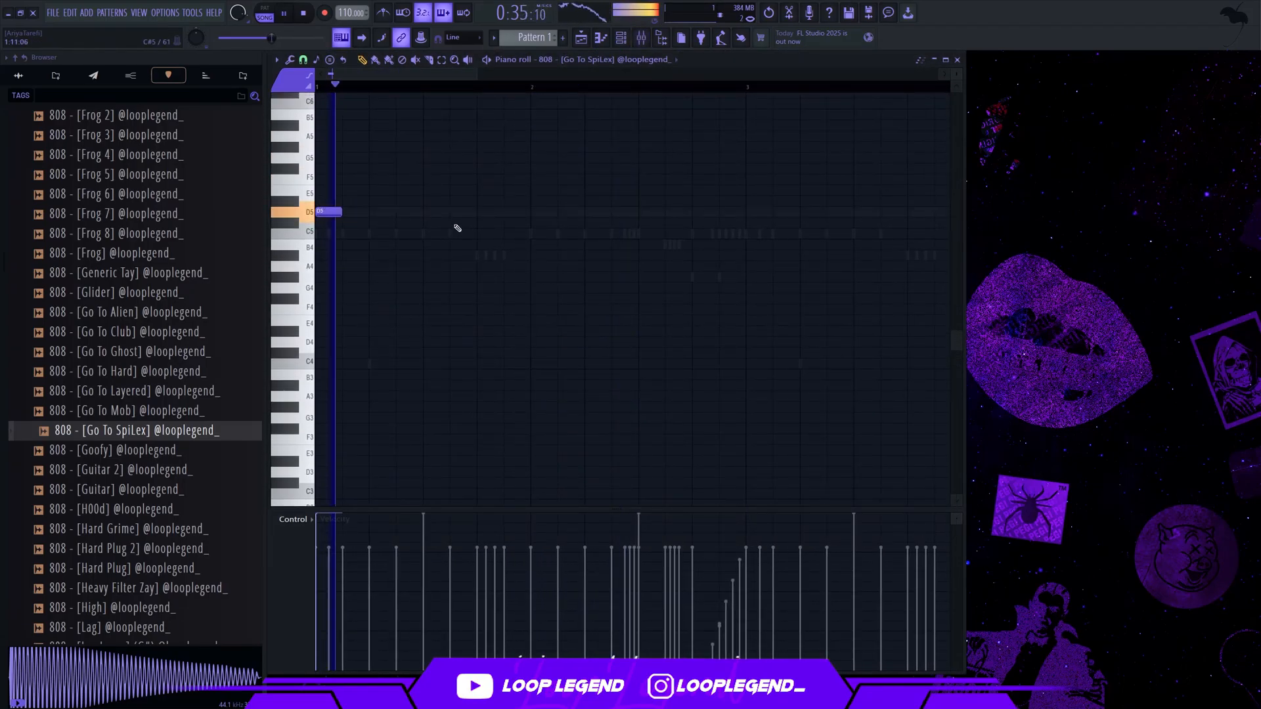
{"action": "left_click", "coordinate": [477, 211]}
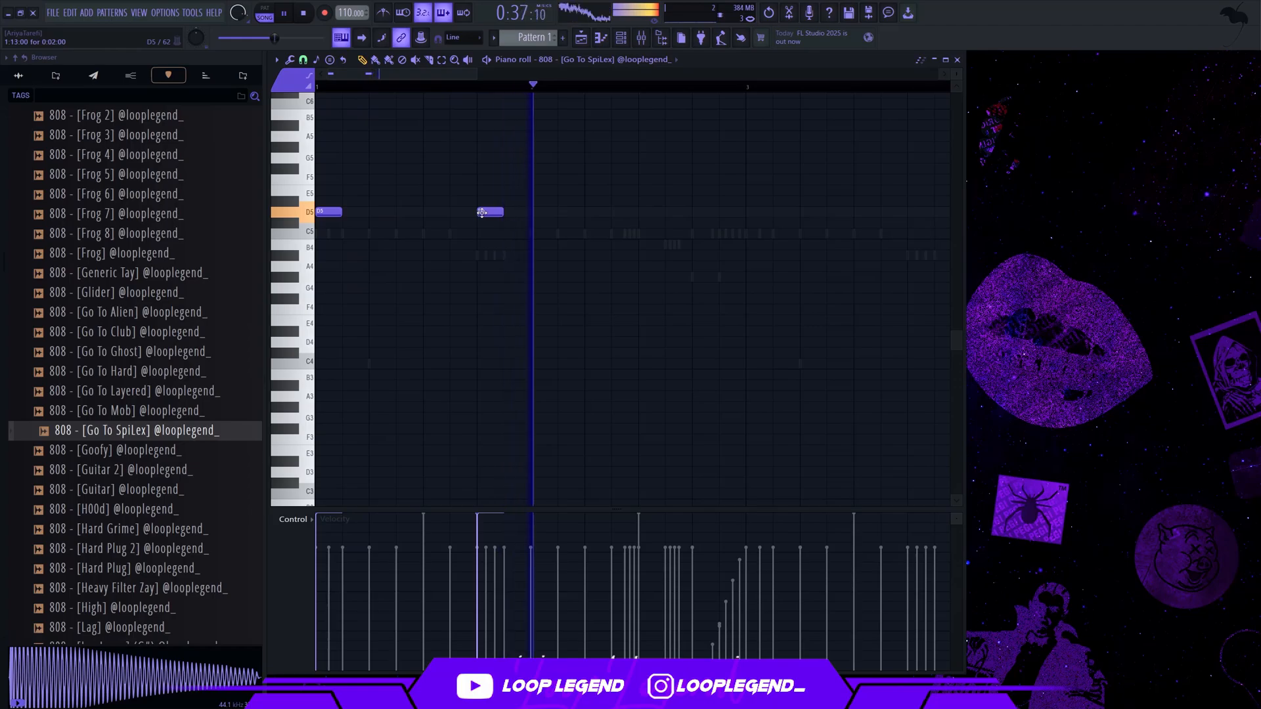
Check Fruity Parametric EQ 2 on the Troubles 110bpm insert and delete the 808's D5 note at step 13 of bar 1
{"action": "left_click", "coordinate": [648, 45]}
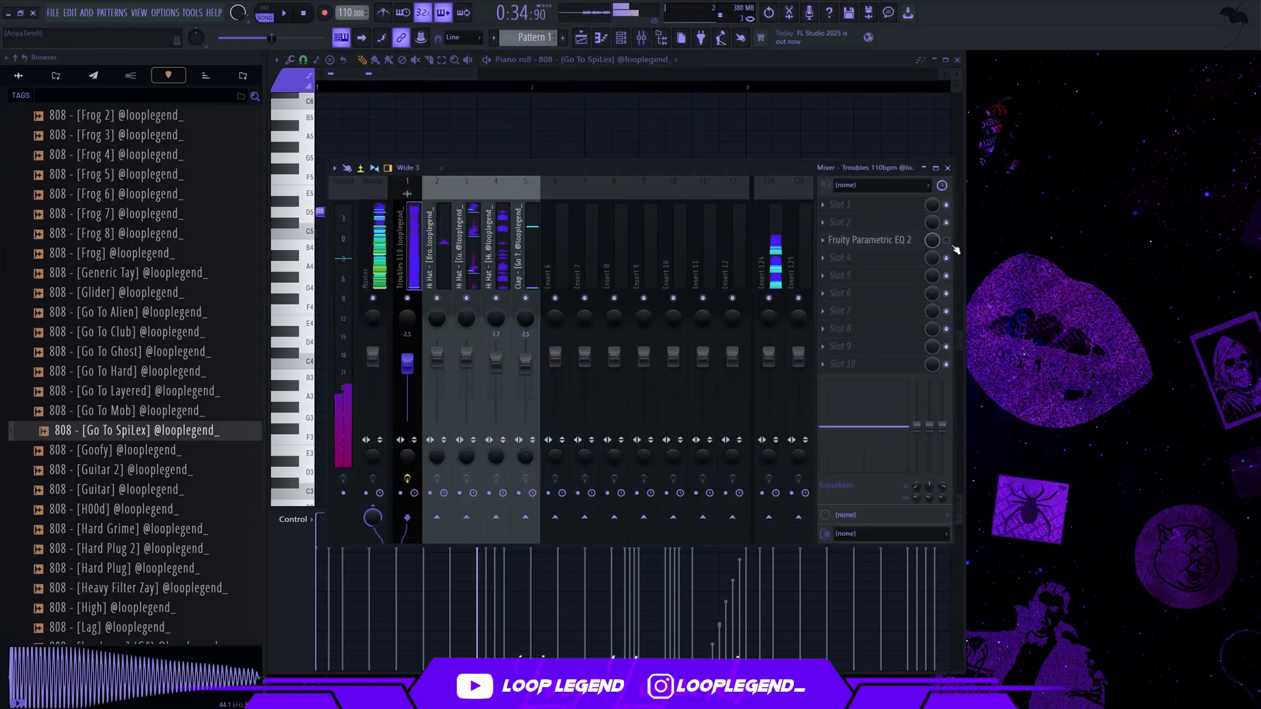
{"action": "key", "text": "space"}
{"action": "key", "text": "F9"}
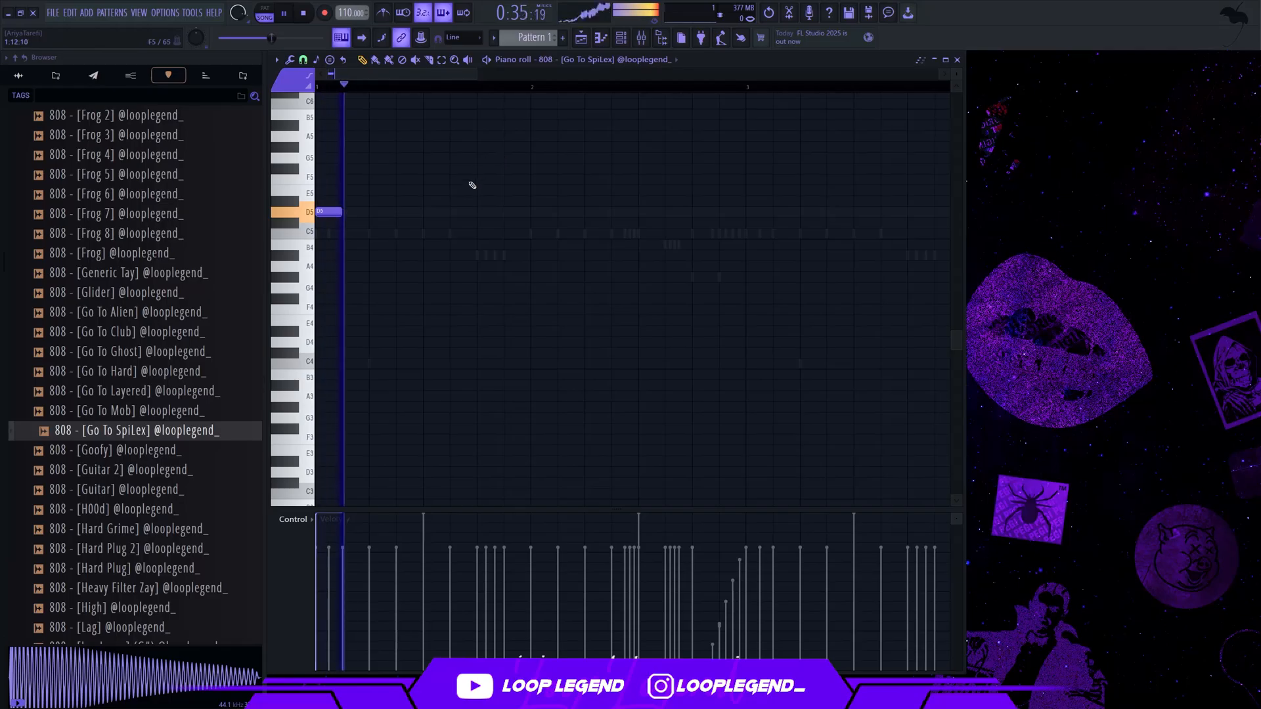
Try Fruity Soft Clipper in slot 3 of the Master mixer track
{"action": "key", "text": "F9"}
{"action": "left_click", "coordinate": [815, 263]}
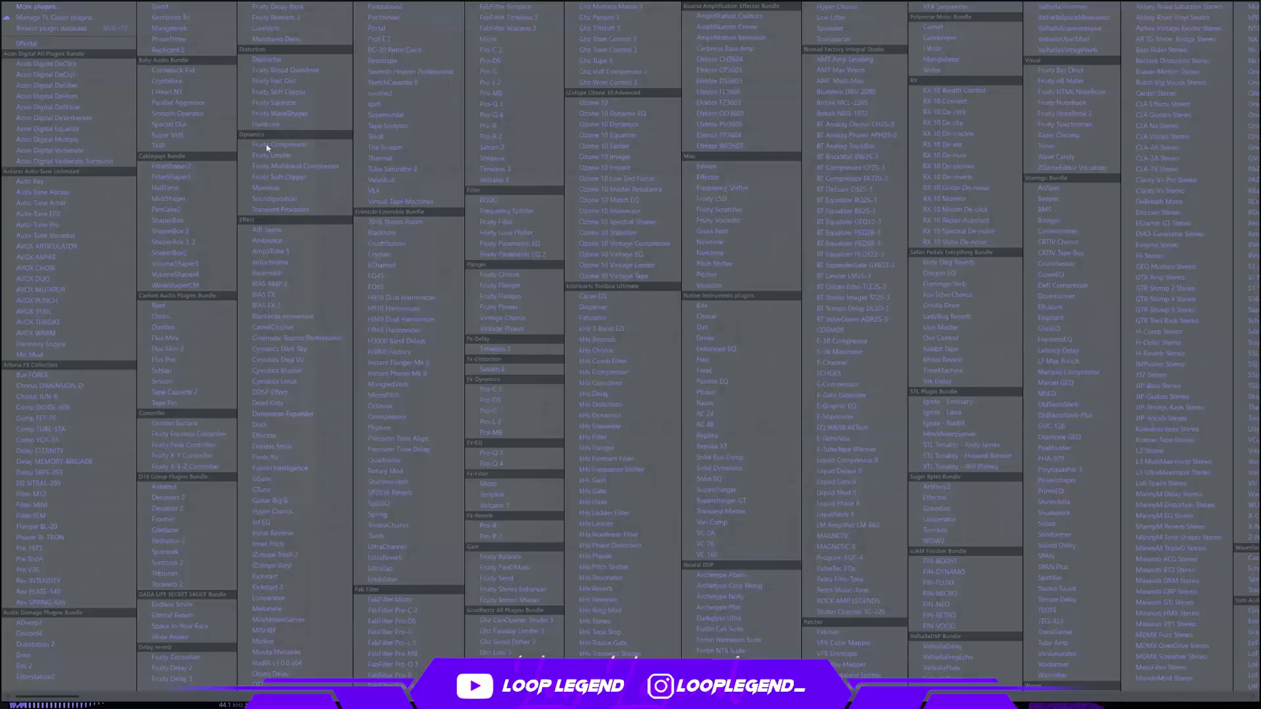
{"action": "left_click", "coordinate": [306, 93]}
{"action": "scroll", "coordinate": [245, 194], "scroll_direction": "up", "scroll_amount": 20}
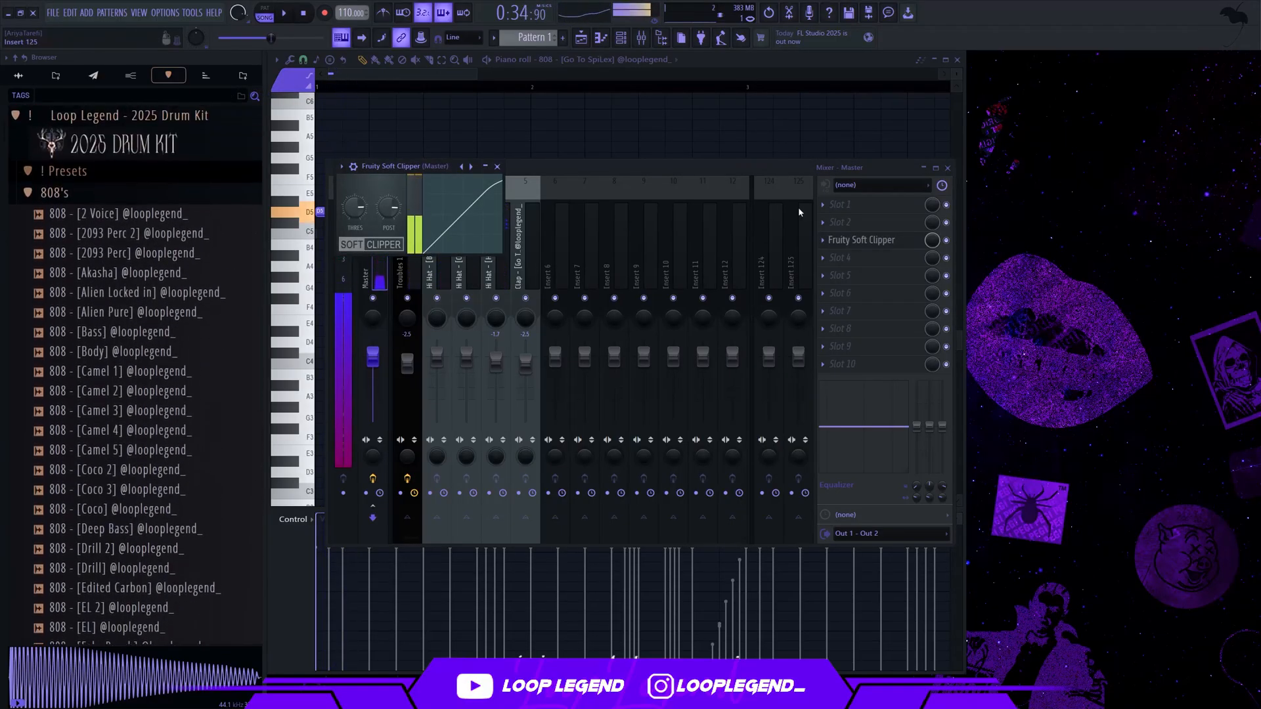
{"action": "left_click", "coordinate": [826, 240]}
{"action": "left_click", "coordinate": [838, 265]}
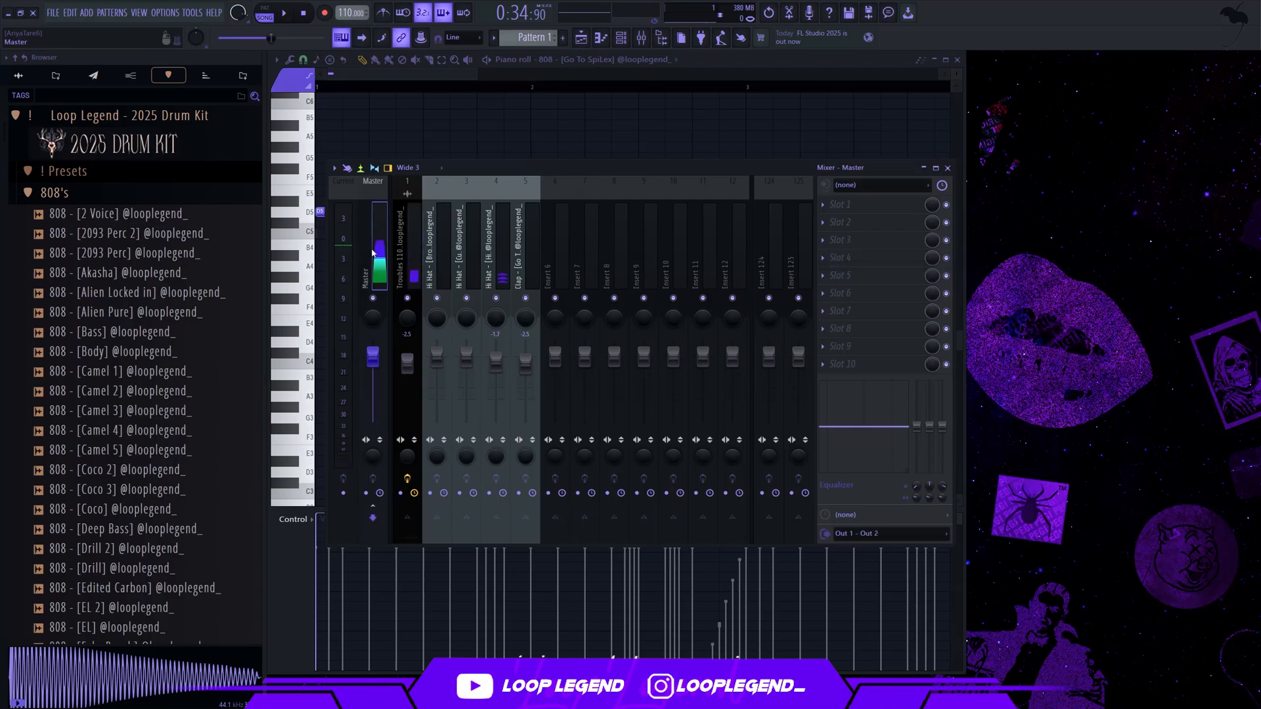
Load the Punchy Master 2025 preset onto the Master mixer track and play the beat with the Troubles 110bpm insert selected
{"action": "left_click", "coordinate": [77, 172]}
{"action": "left_click_drag", "start_coordinate": [131, 212], "coordinate": [380, 256]}
{"action": "left_click", "coordinate": [414, 255]}
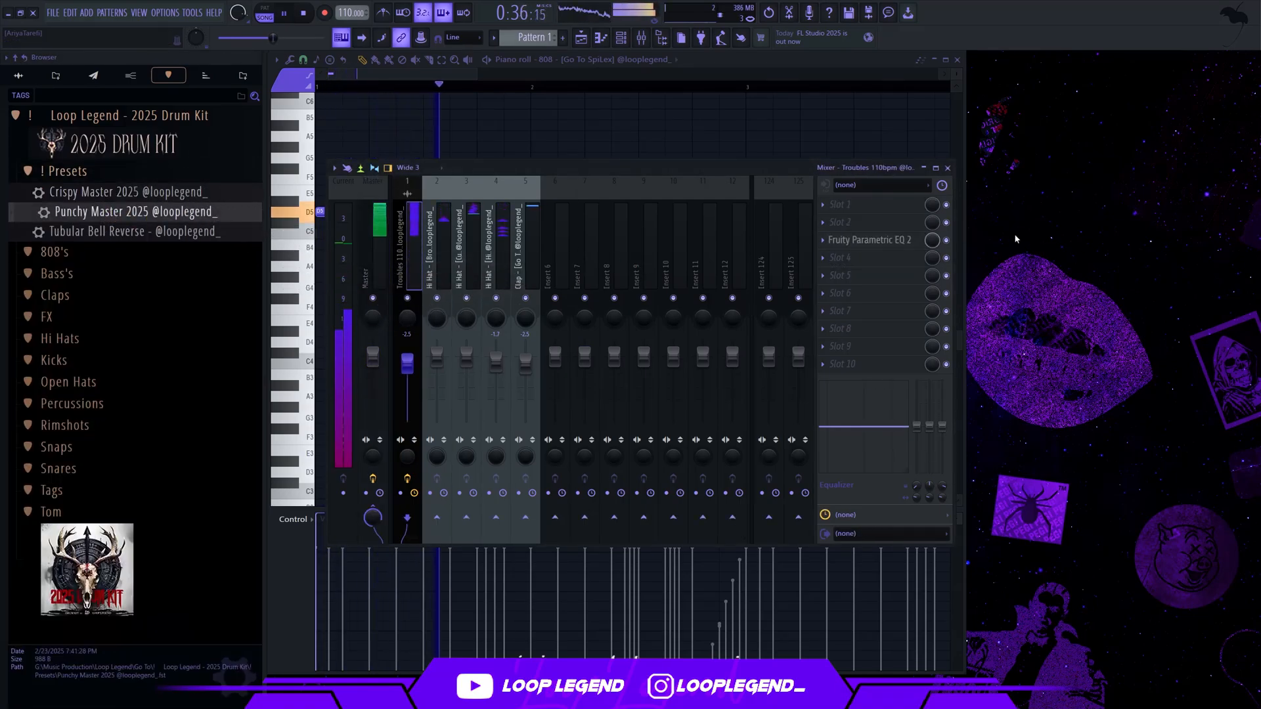
{"action": "key", "text": "space"}
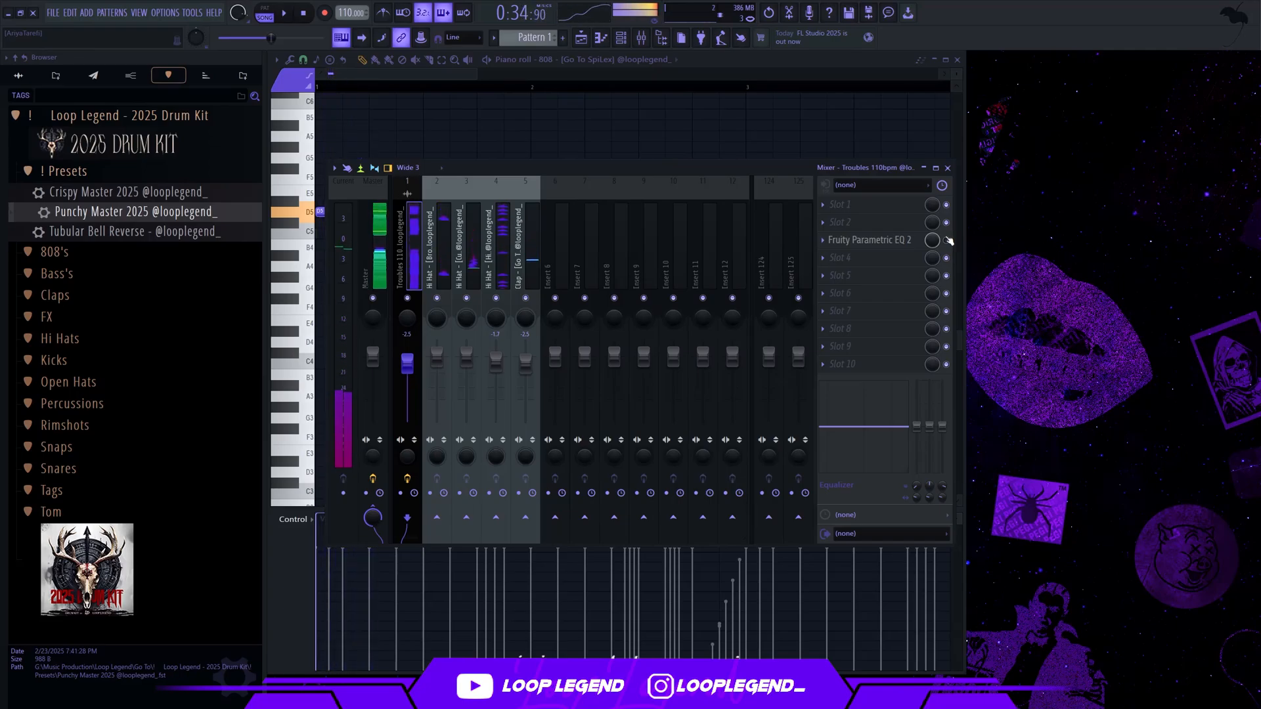
{"action": "key", "text": "F9"}
Place two-step D5 notes for the 808 at steps 1, 7 and 13 of bar 2
{"action": "scroll", "coordinate": [473, 259], "scroll_direction": "up", "scroll_amount": 1}
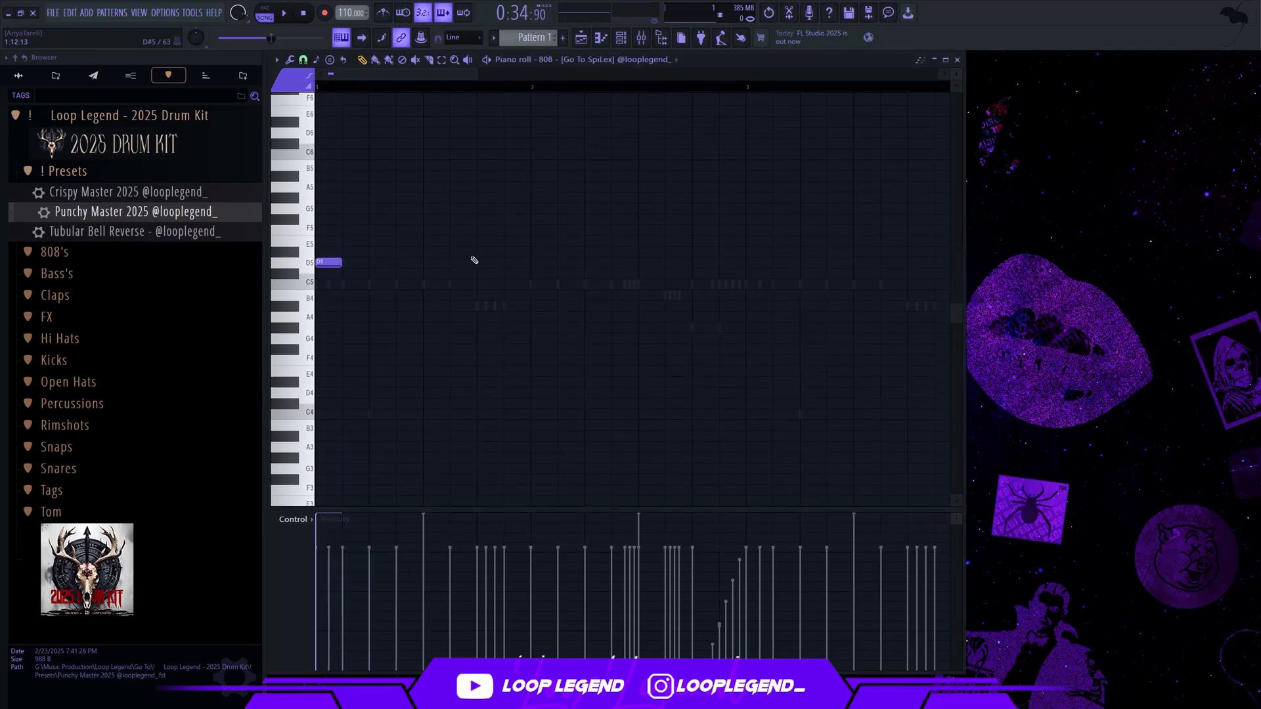
{"action": "key", "text": "space"}
{"action": "left_click", "coordinate": [534, 249]}
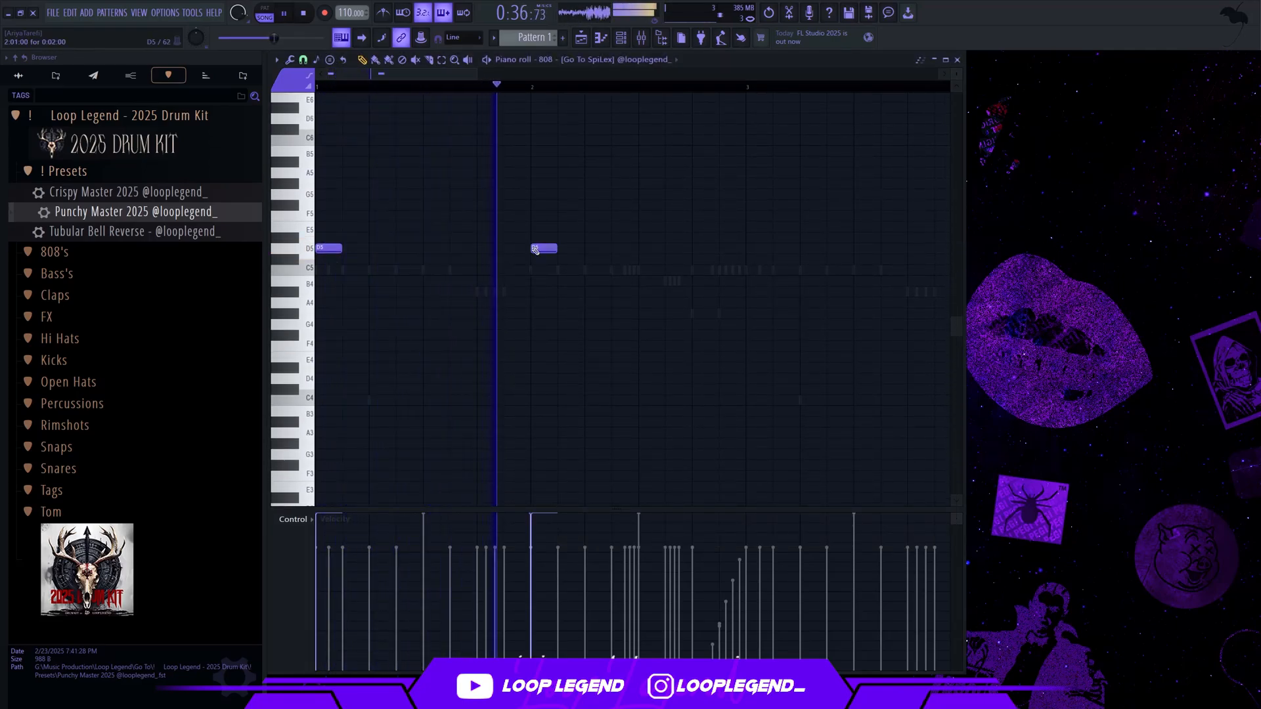
{"action": "left_click", "coordinate": [615, 248]}
{"action": "left_click", "coordinate": [693, 248]}
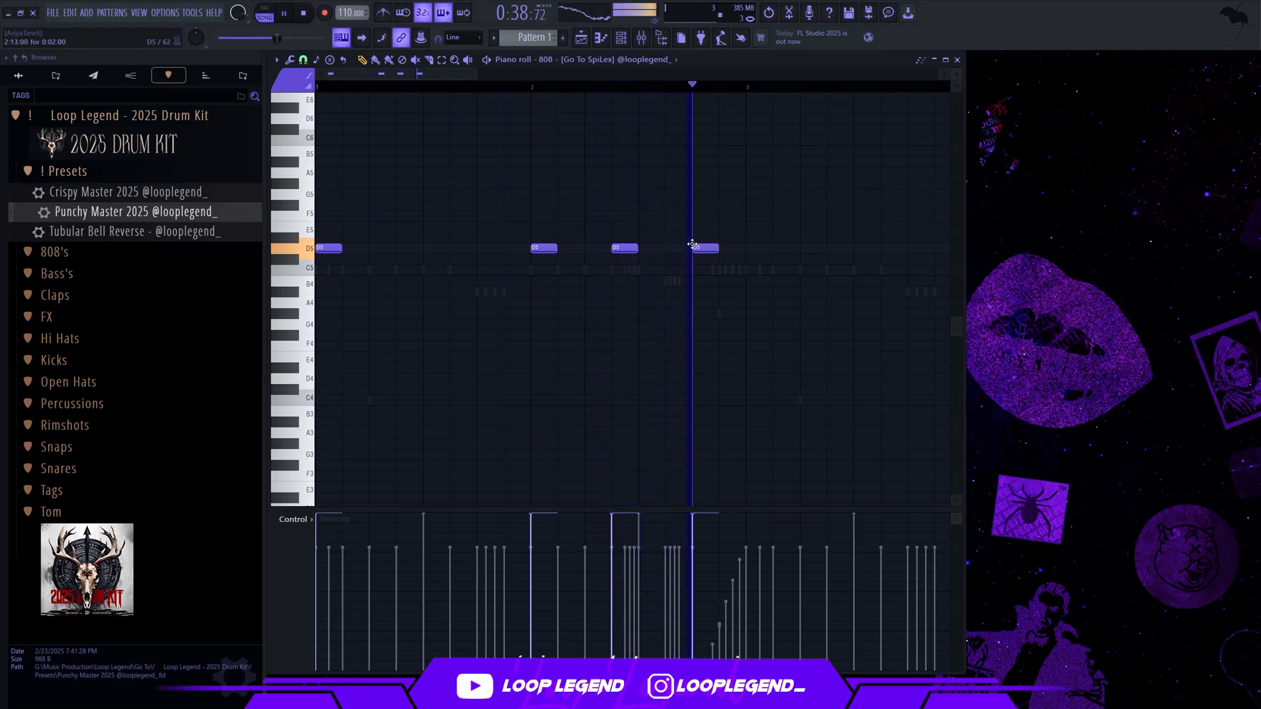
Replace the 808's step 7 note in bar 2 with a D5 at step 11, and move the step 13 note to D#5 at step 15
{"action": "key", "text": "space"}
{"action": "right_click", "coordinate": [621, 248]}
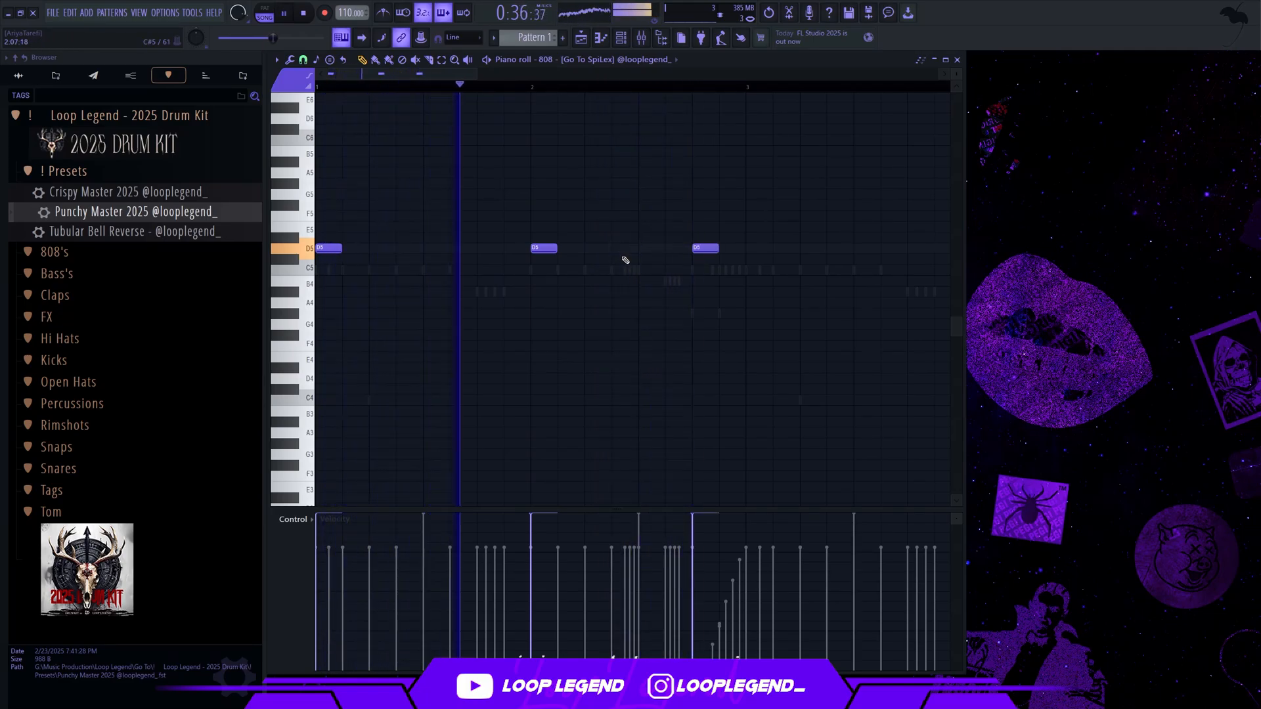
{"action": "left_click", "coordinate": [670, 248]}
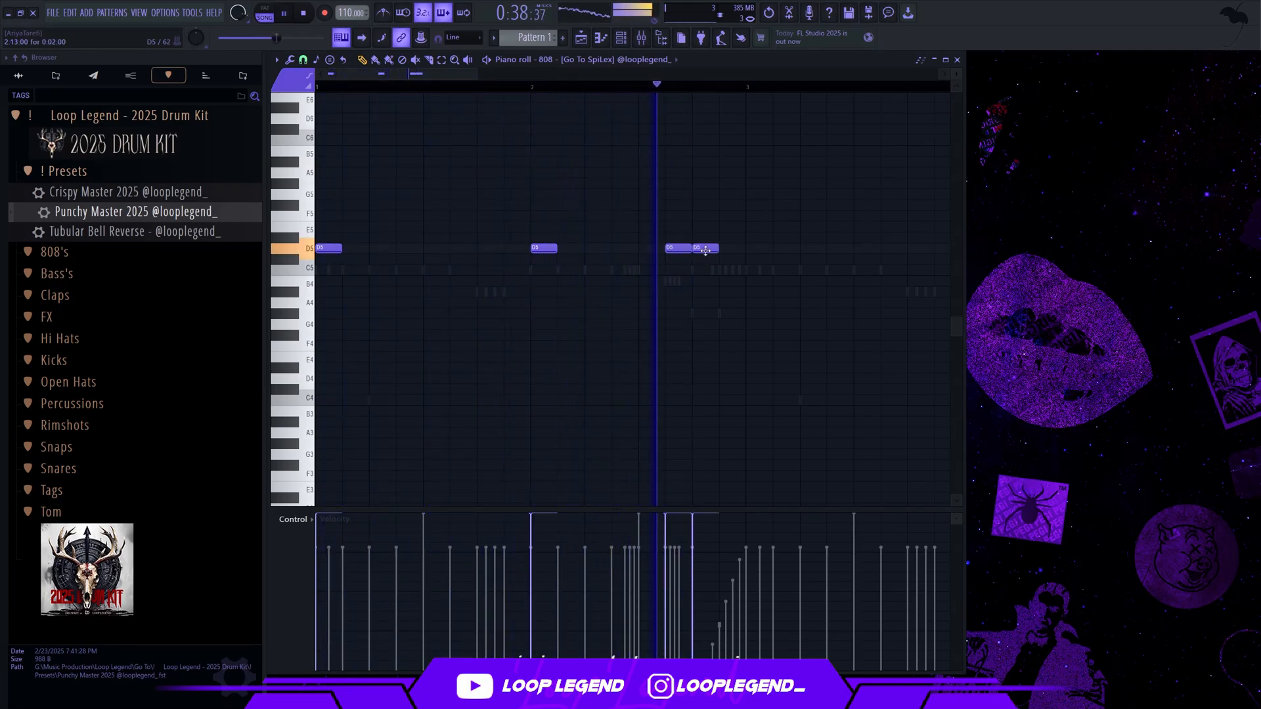
{"action": "left_click_drag", "start_coordinate": [696, 248], "coordinate": [714, 235]}
Cut all notes from the 808 - [Go To SpiLex] piano roll
{"action": "scroll", "coordinate": [619, 296], "scroll_direction": "down", "scroll_amount": 2}
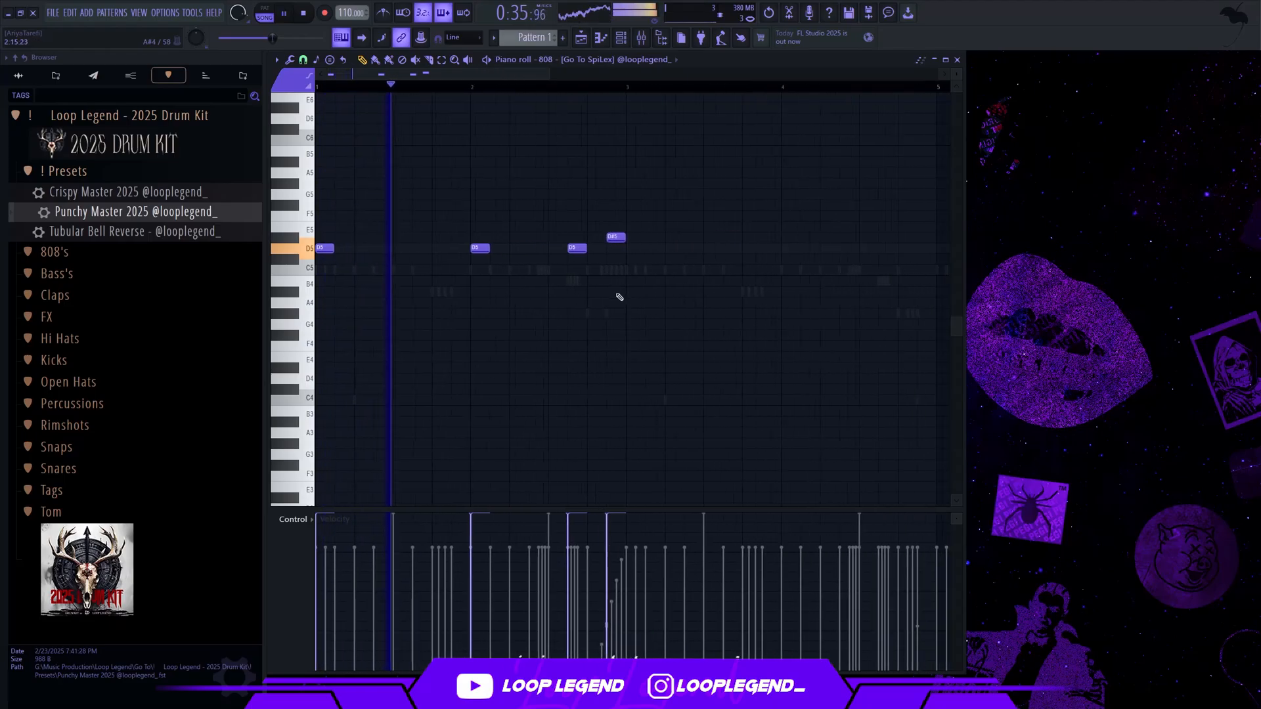
{"action": "key", "text": "ctrl+x"}
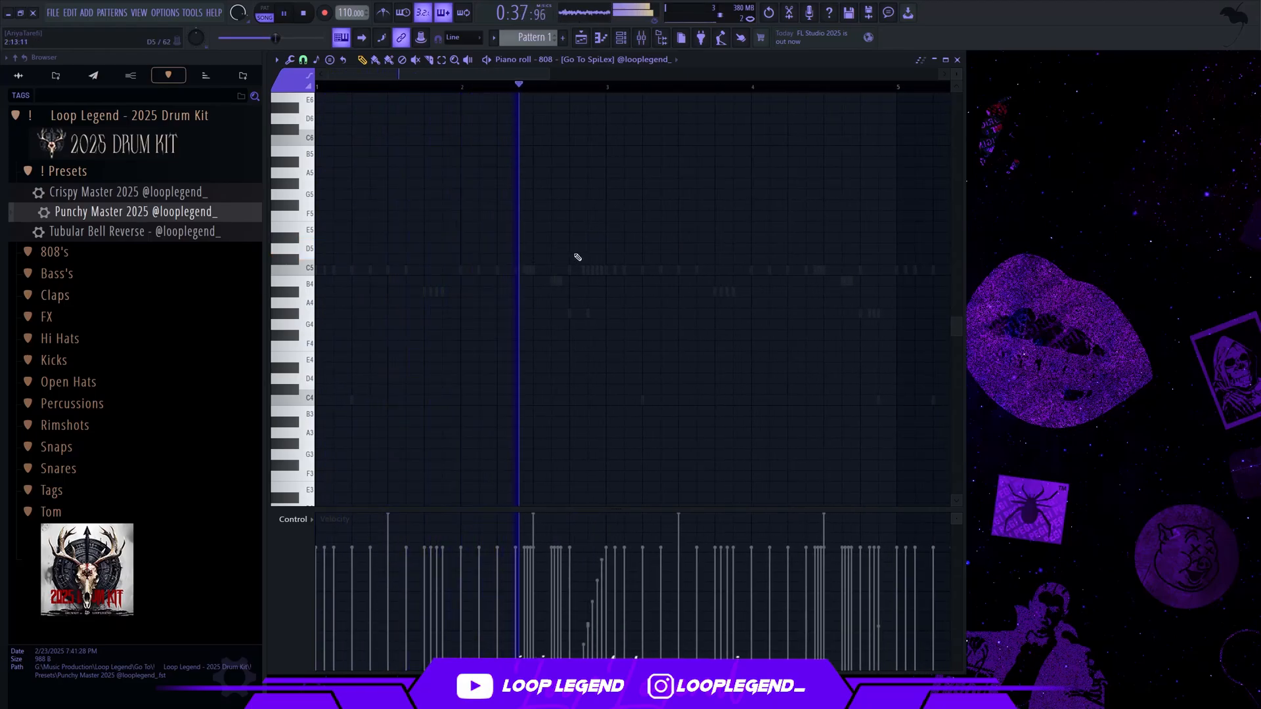
Undo the cut of the 808 notes and add a two-step D5 note at step 13 of bar 1
{"action": "key", "text": "ctrl+z"}
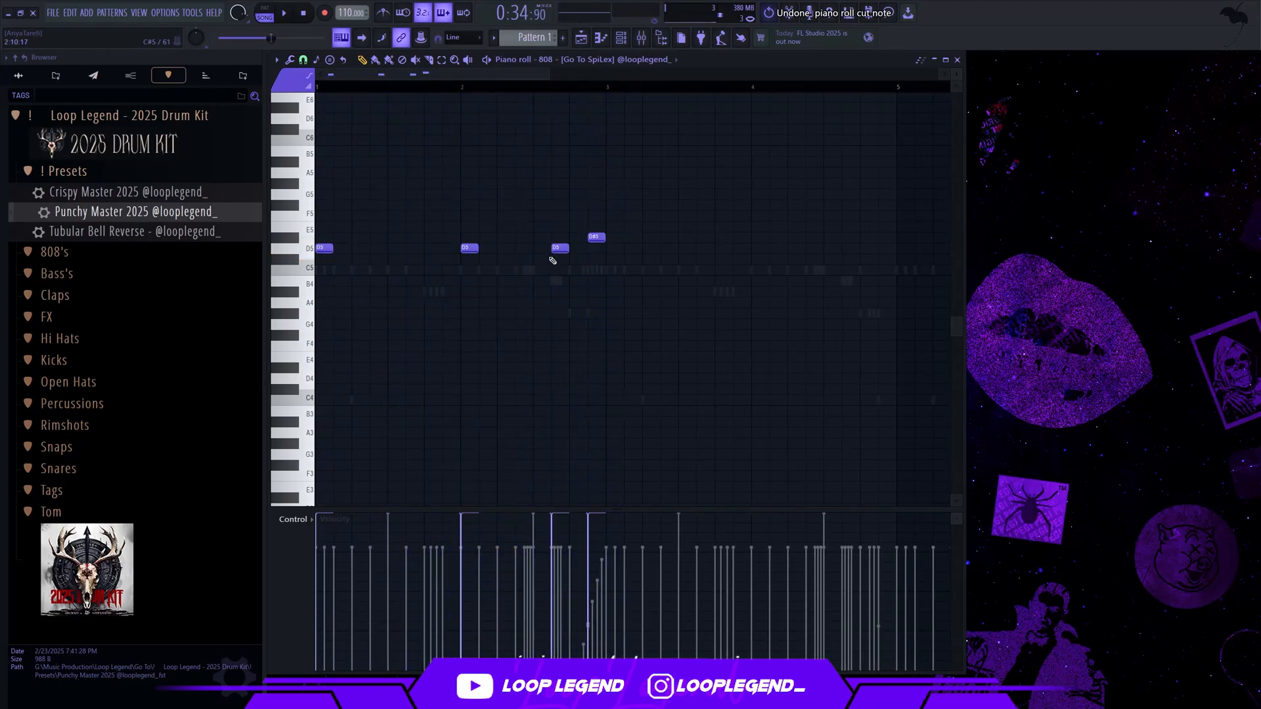
{"action": "left_click", "coordinate": [431, 251]}
{"action": "key", "text": "space"}
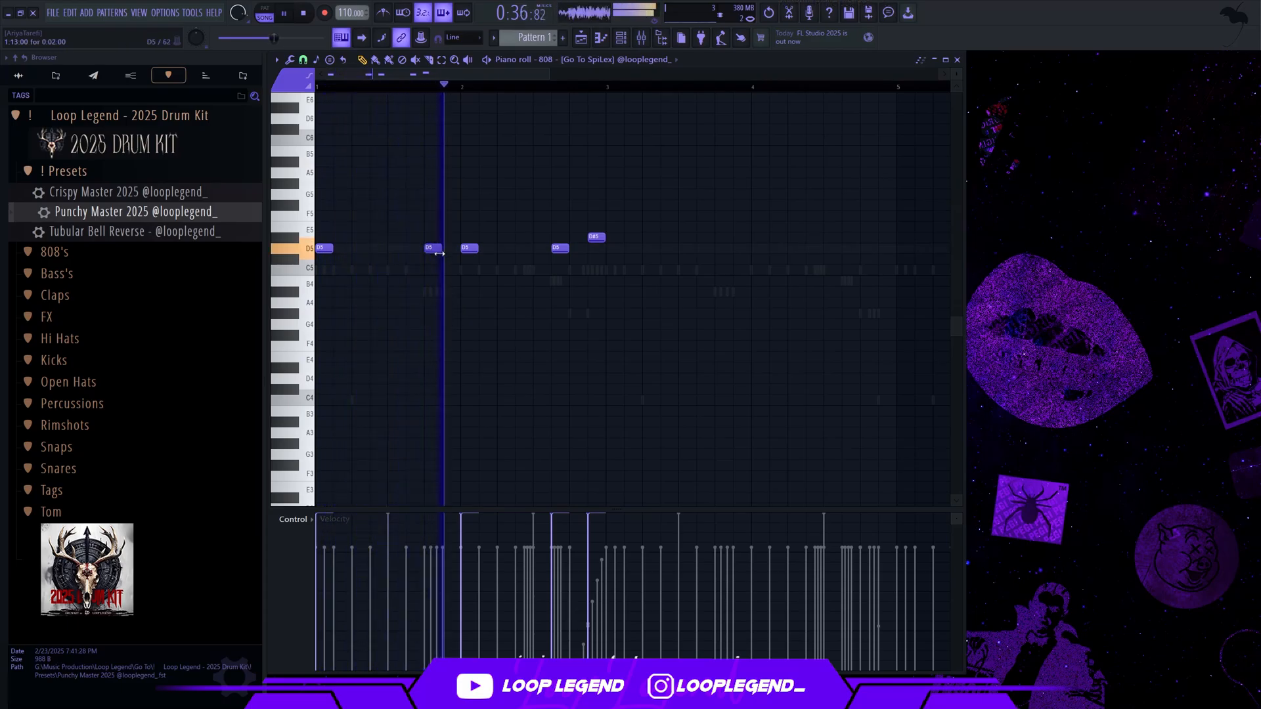
Duplicate the two-bar 808 pattern into bars 3 and 4
{"action": "key", "text": "ctrl+b"}
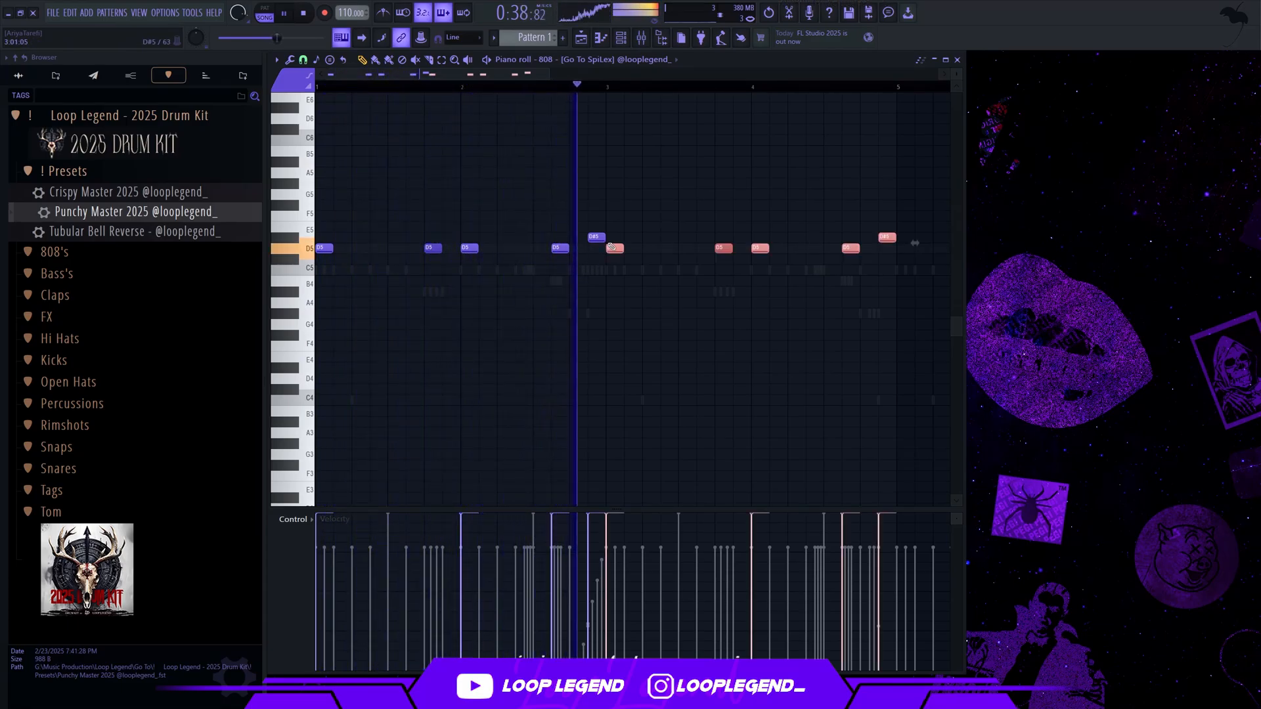
{"action": "left_click", "coordinate": [512, 230], "text": "ctrl"}
In bar 4 of the 808, add a D#5 note at step 5 and raise the step 11 note to D#5
{"action": "scroll", "coordinate": [509, 230], "scroll_direction": "down", "scroll_amount": 4}
{"action": "scroll", "coordinate": [511, 233], "scroll_direction": "up", "scroll_amount": 5}
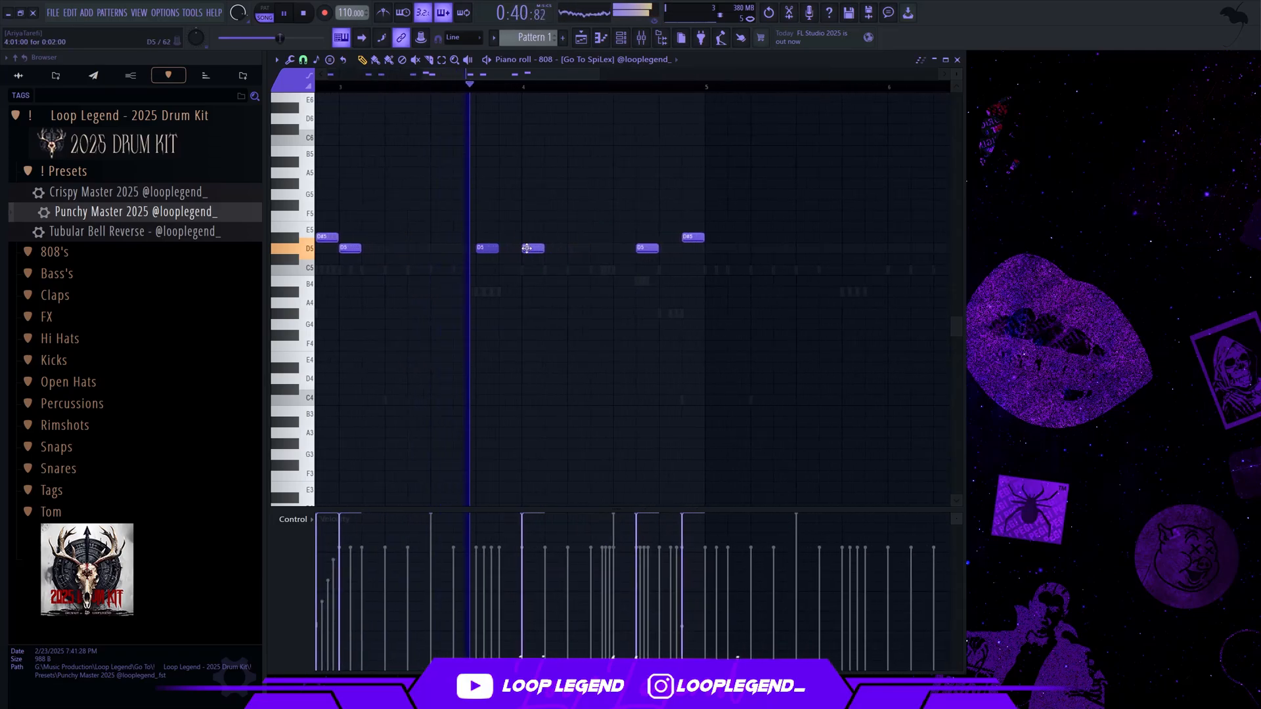
{"action": "left_click_drag", "start_coordinate": [579, 248], "coordinate": [648, 238]}
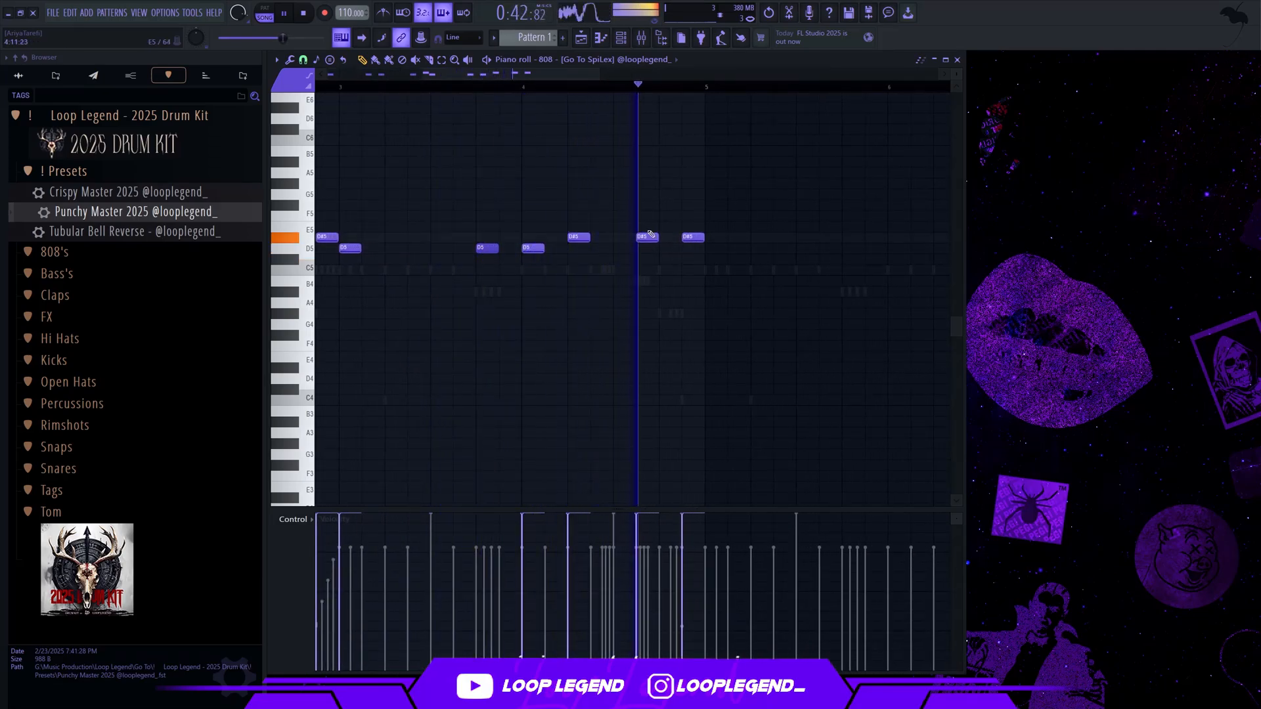
{"action": "scroll", "coordinate": [555, 169], "scroll_direction": "down", "scroll_amount": 4}
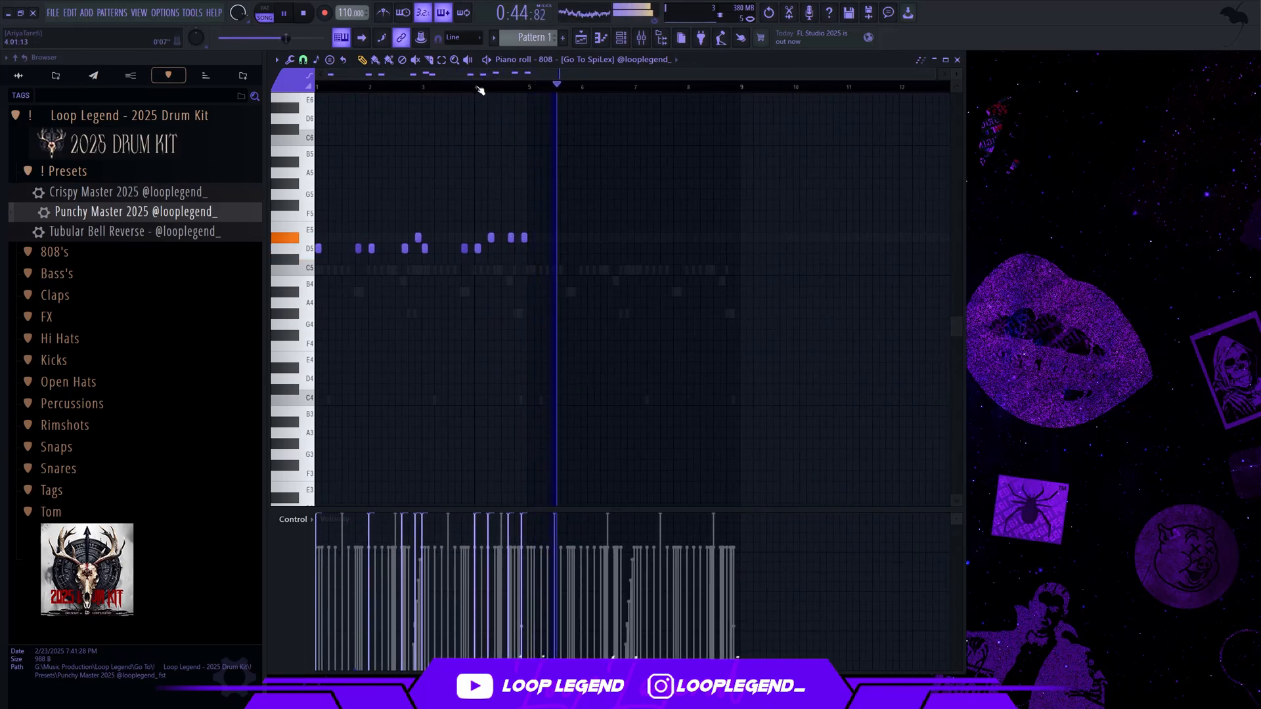
Play the song from the last Pattern 1 clip and add two-step D5 notes to the 808 at step 15 of bars 1 and 3
{"action": "key", "text": "F5"}
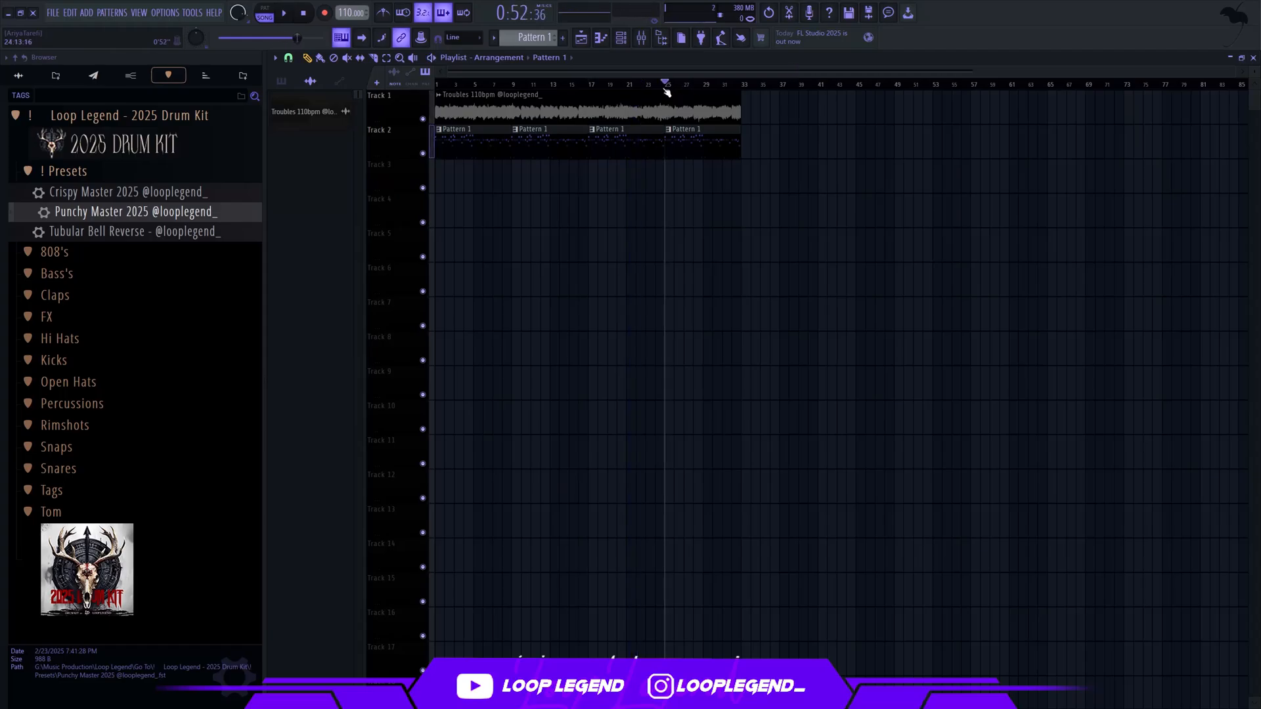
{"action": "key", "text": "F7"}
{"action": "scroll", "coordinate": [365, 273], "scroll_direction": "up", "scroll_amount": 3}
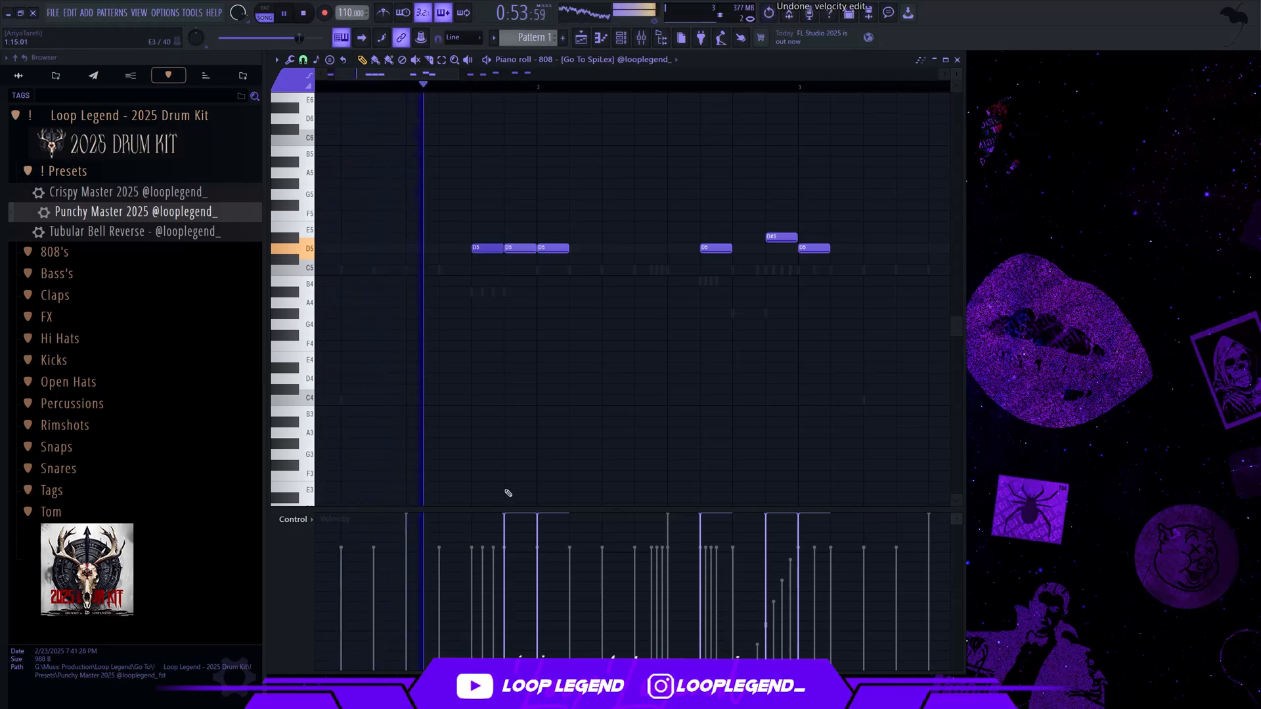
{"action": "scroll", "coordinate": [513, 375], "scroll_direction": "down", "scroll_amount": 2}
{"action": "scroll", "coordinate": [513, 375], "scroll_direction": "down", "scroll_amount": 2}
{"action": "scroll", "coordinate": [465, 301], "scroll_direction": "up", "scroll_amount": 2}
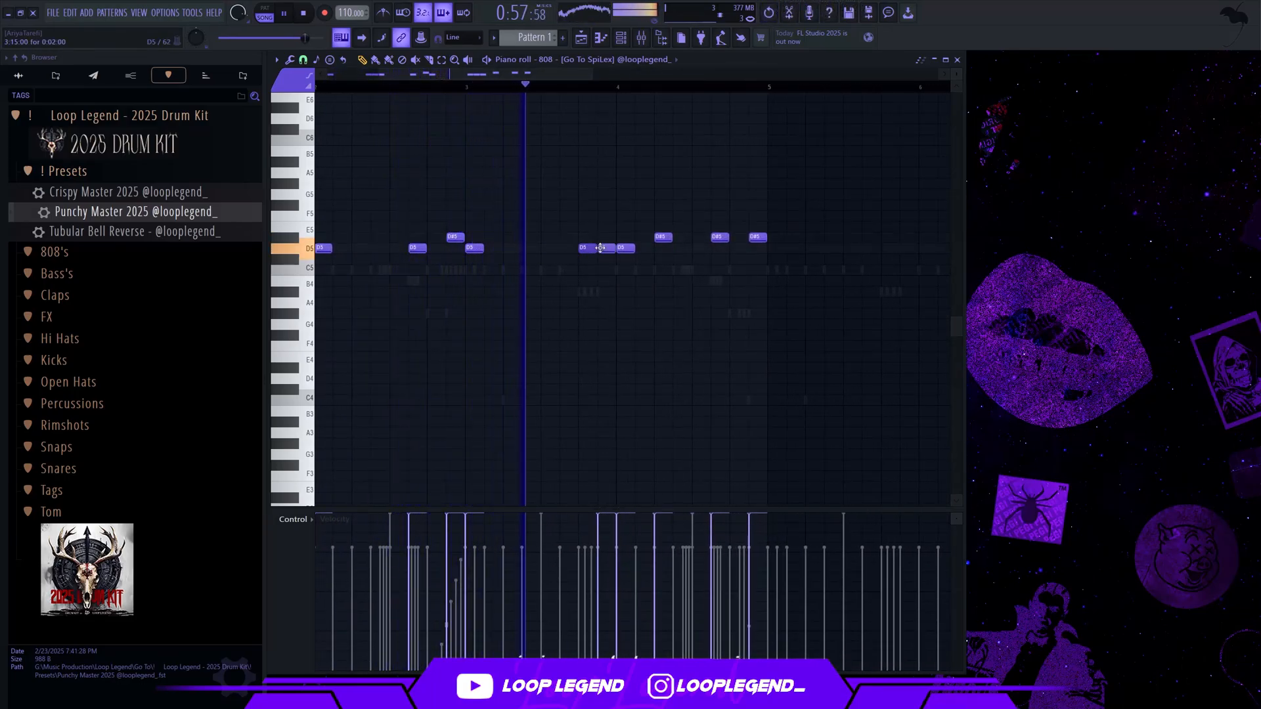
{"action": "scroll", "coordinate": [595, 307], "scroll_direction": "down", "scroll_amount": 2}
{"action": "scroll", "coordinate": [696, 296], "scroll_direction": "up", "scroll_amount": 3}
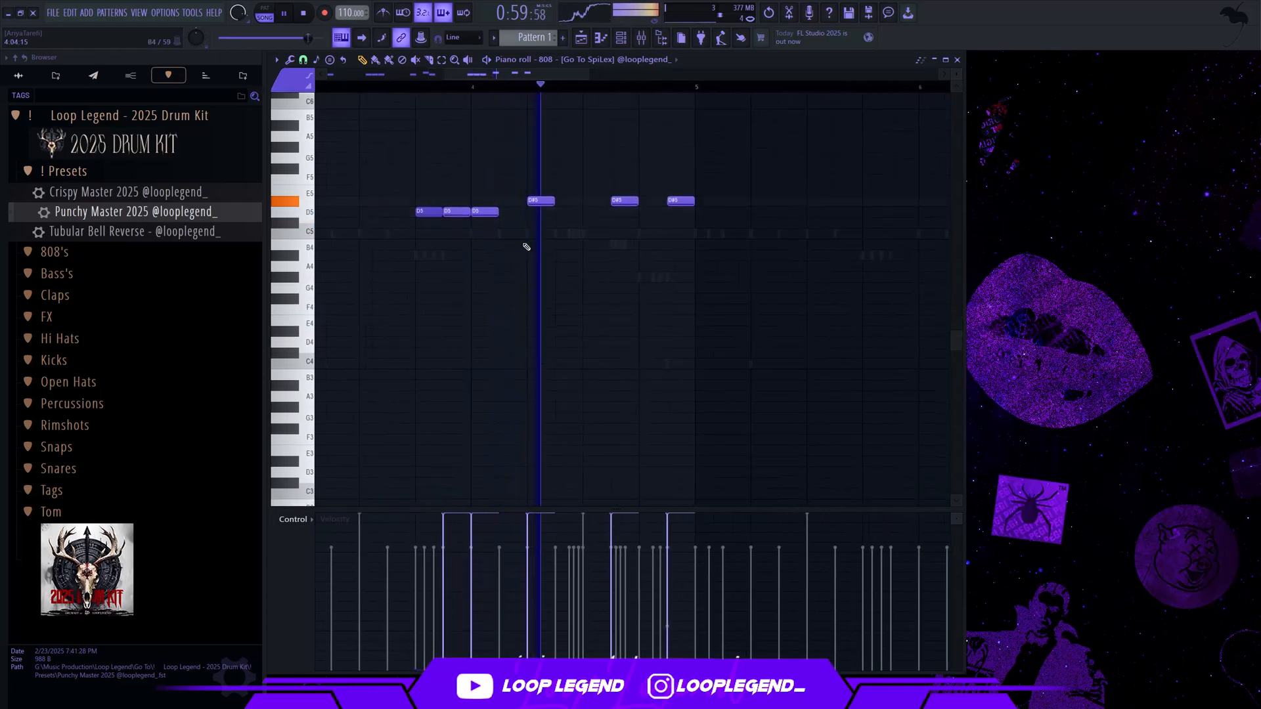
Duplicate the four-bar 808 pattern into bars 5 to 8
{"action": "scroll", "coordinate": [643, 225], "scroll_direction": "down", "scroll_amount": 3}
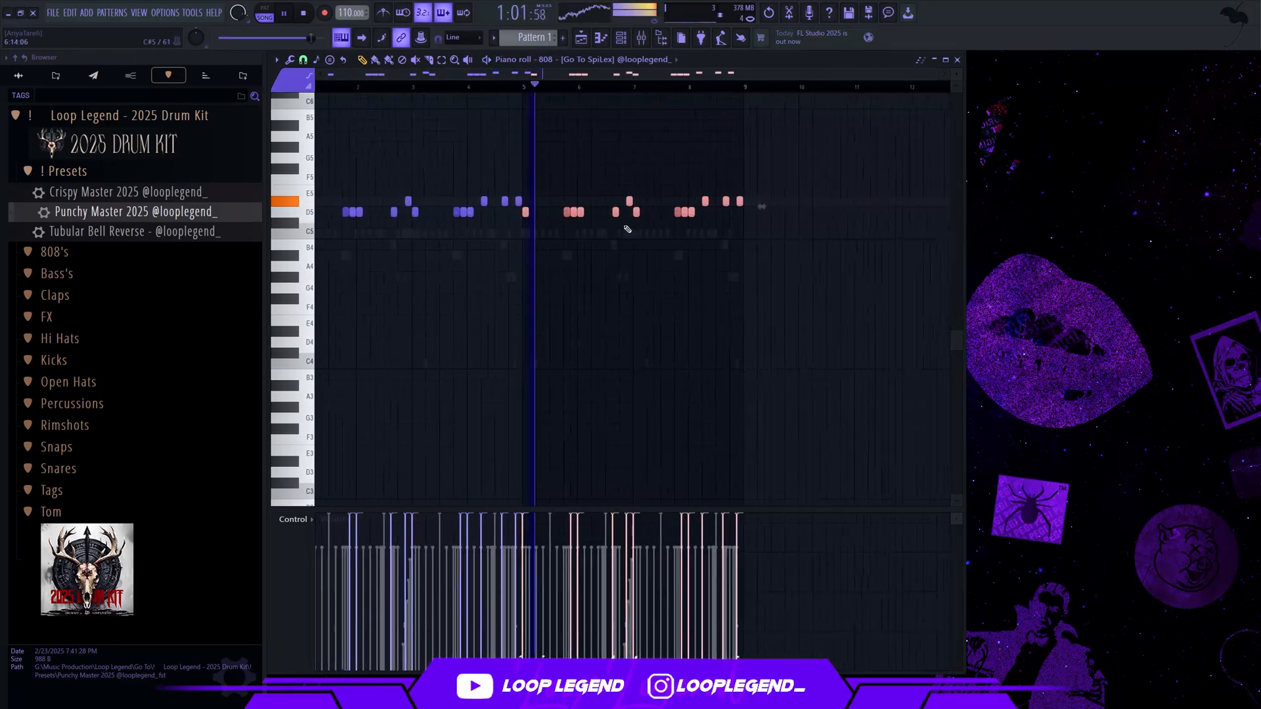
{"action": "scroll", "coordinate": [696, 197], "scroll_direction": "up", "scroll_amount": 3}
{"action": "scroll", "coordinate": [696, 184], "scroll_direction": "down", "scroll_amount": 3}
{"action": "scroll", "coordinate": [499, 197], "scroll_direction": "up", "scroll_amount": 4}
{"action": "scroll", "coordinate": [531, 196], "scroll_direction": "down", "scroll_amount": 3}
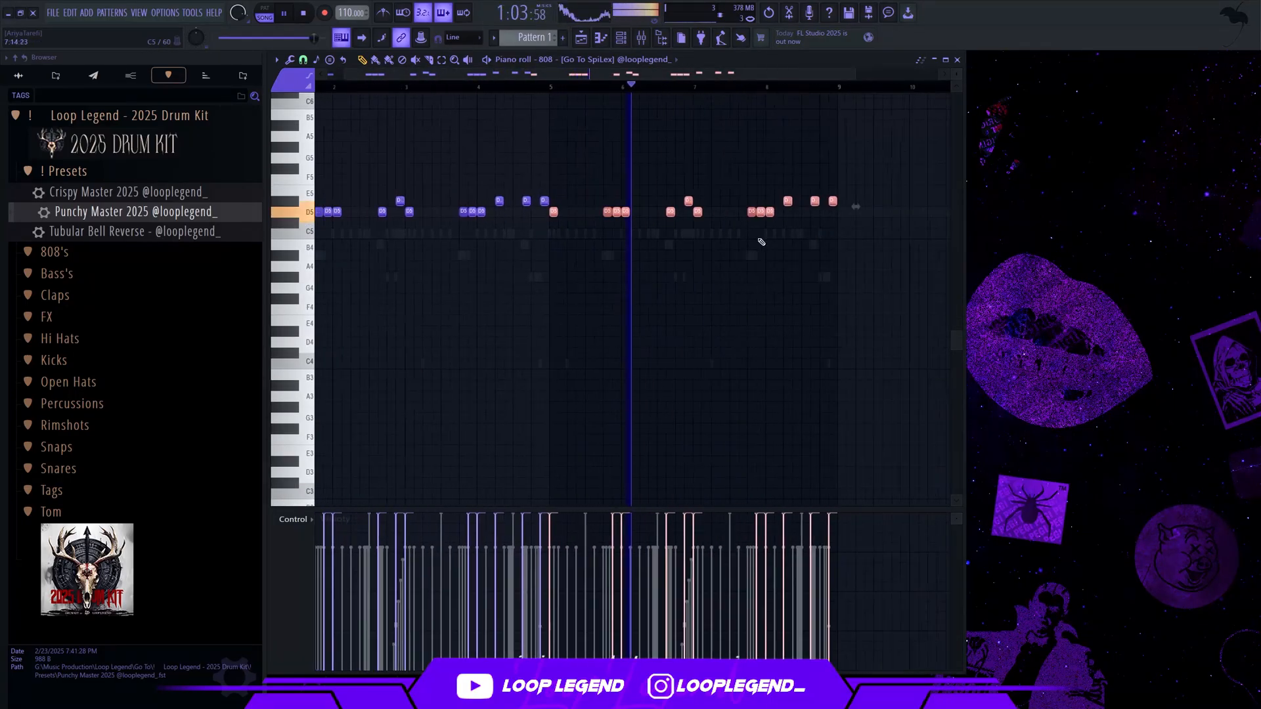
Fill steps 13 and 14 of bar 8 with three equal short D#5 notes for the 808, using a finer grid snap
{"action": "scroll", "coordinate": [761, 242], "scroll_direction": "up", "scroll_amount": 5}
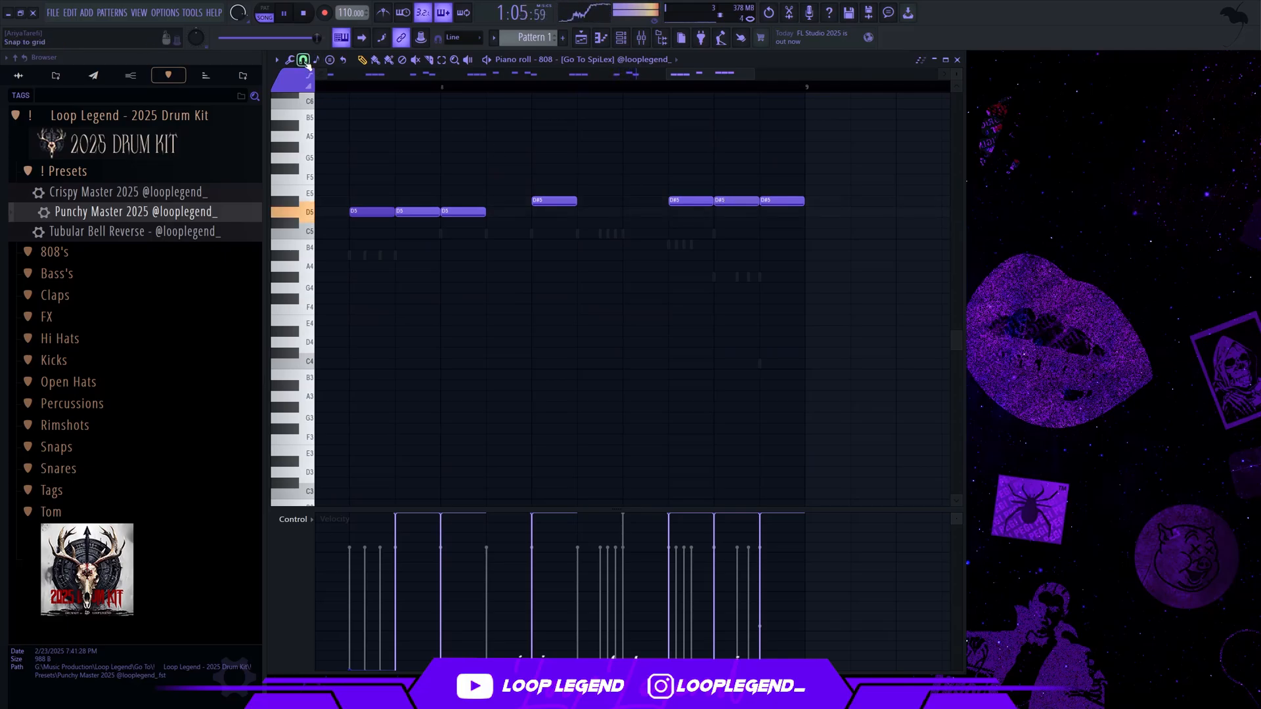
{"action": "left_click", "coordinate": [305, 61]}
{"action": "left_click", "coordinate": [323, 179]}
{"action": "left_click", "coordinate": [741, 202]}
{"action": "left_click", "coordinate": [751, 202]}
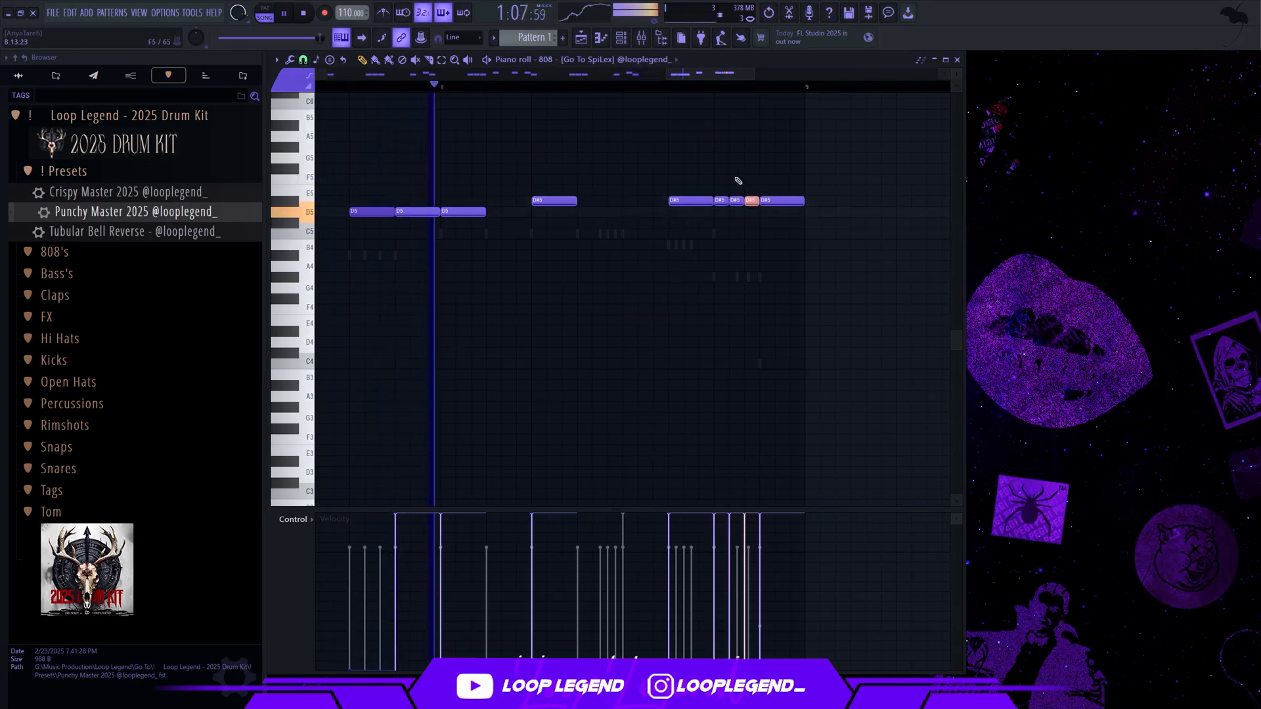
Create an automation clip for the channel pitch of the Troubles 110bpm audio clip on Track 3
{"action": "scroll", "coordinate": [729, 197], "scroll_direction": "down", "scroll_amount": 3}
{"action": "scroll", "coordinate": [754, 238], "scroll_direction": "up", "scroll_amount": 3}
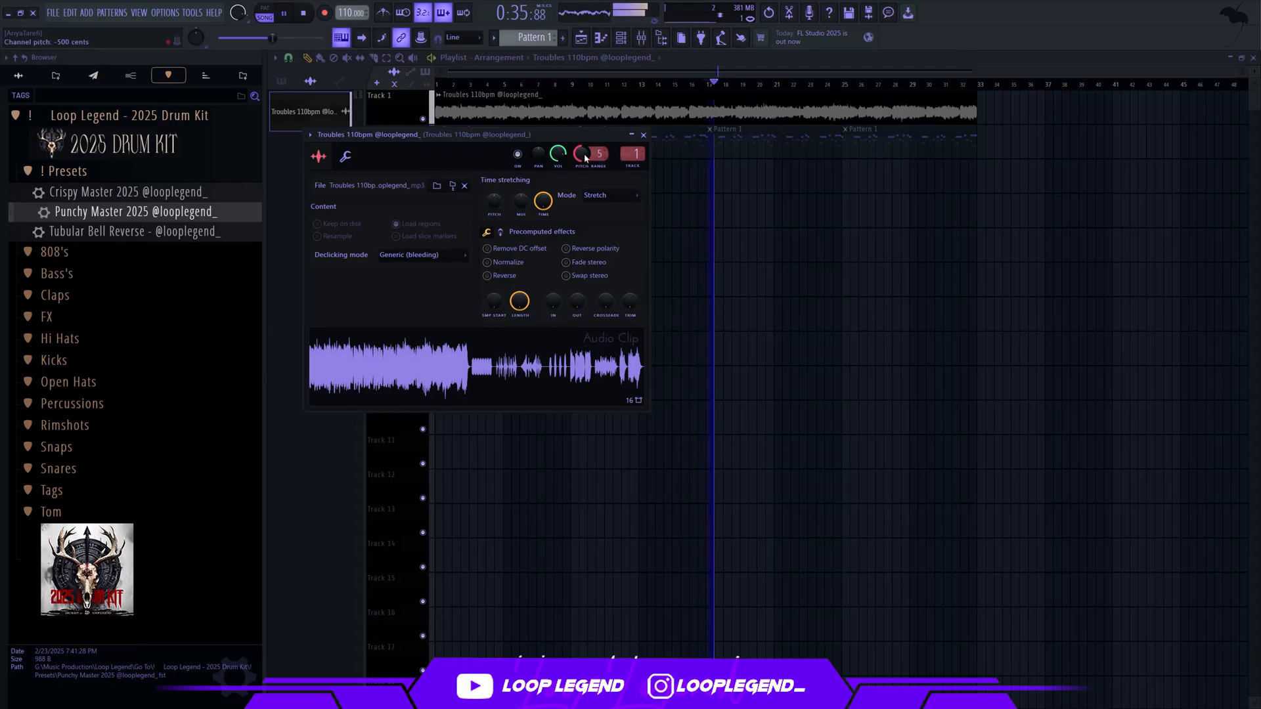
{"action": "left_click", "coordinate": [631, 239]}
{"action": "left_click_drag", "start_coordinate": [779, 175], "coordinate": [160, 122]}
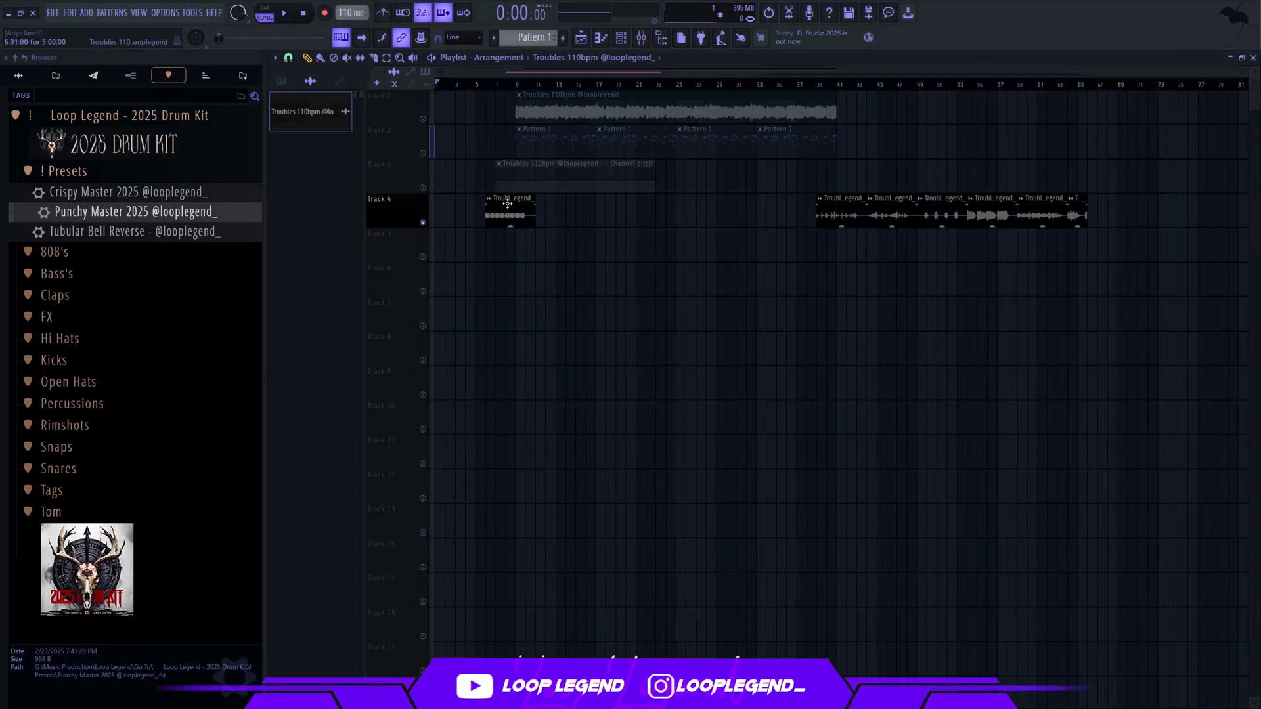
Align the Troubles chop on Track 4 with the pitch automation at bar 7 and play it with Track 3 enabled
{"action": "left_click", "coordinate": [423, 189]}
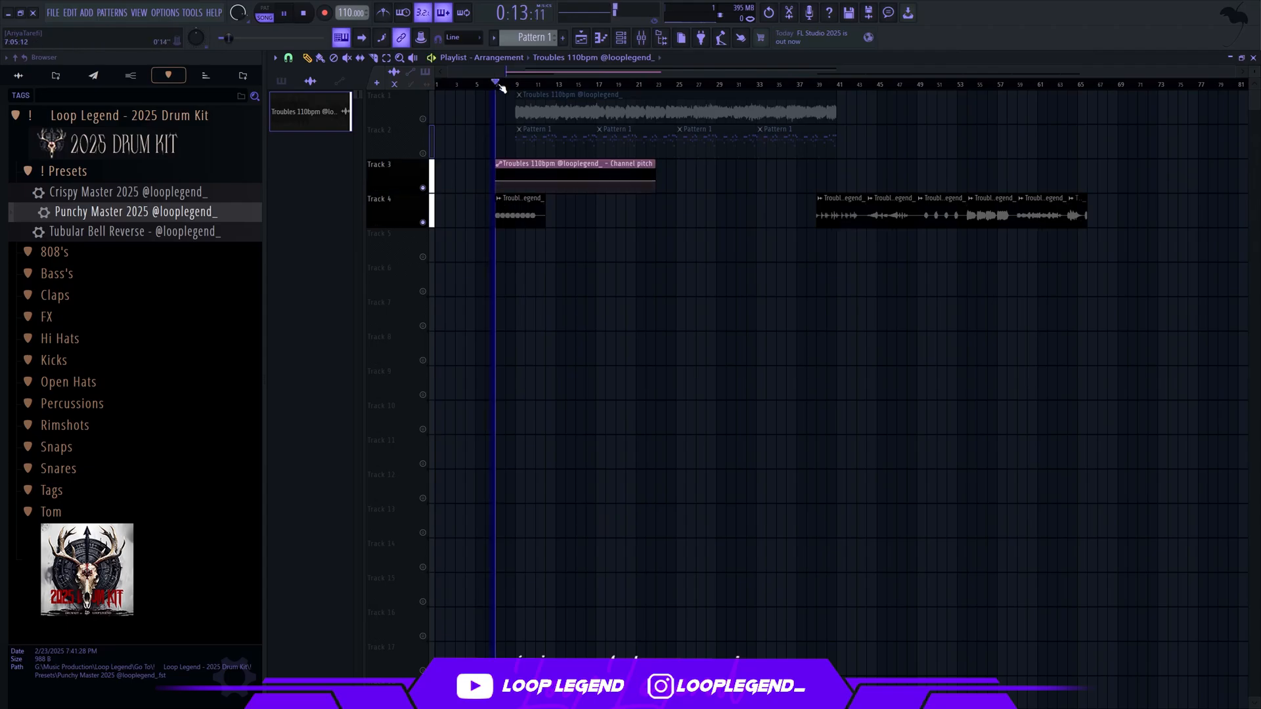
{"action": "scroll", "coordinate": [503, 92], "scroll_direction": "up", "scroll_amount": 4}
{"action": "key", "text": "space"}
Shape the channel pitch automation to start low at bar 7 and rise to its original level at about step 13 of bar 8, and play it
{"action": "right_click", "coordinate": [516, 181]}
{"action": "left_click", "coordinate": [532, 362]}
{"action": "scroll", "coordinate": [519, 197], "scroll_direction": "up", "scroll_amount": 3}
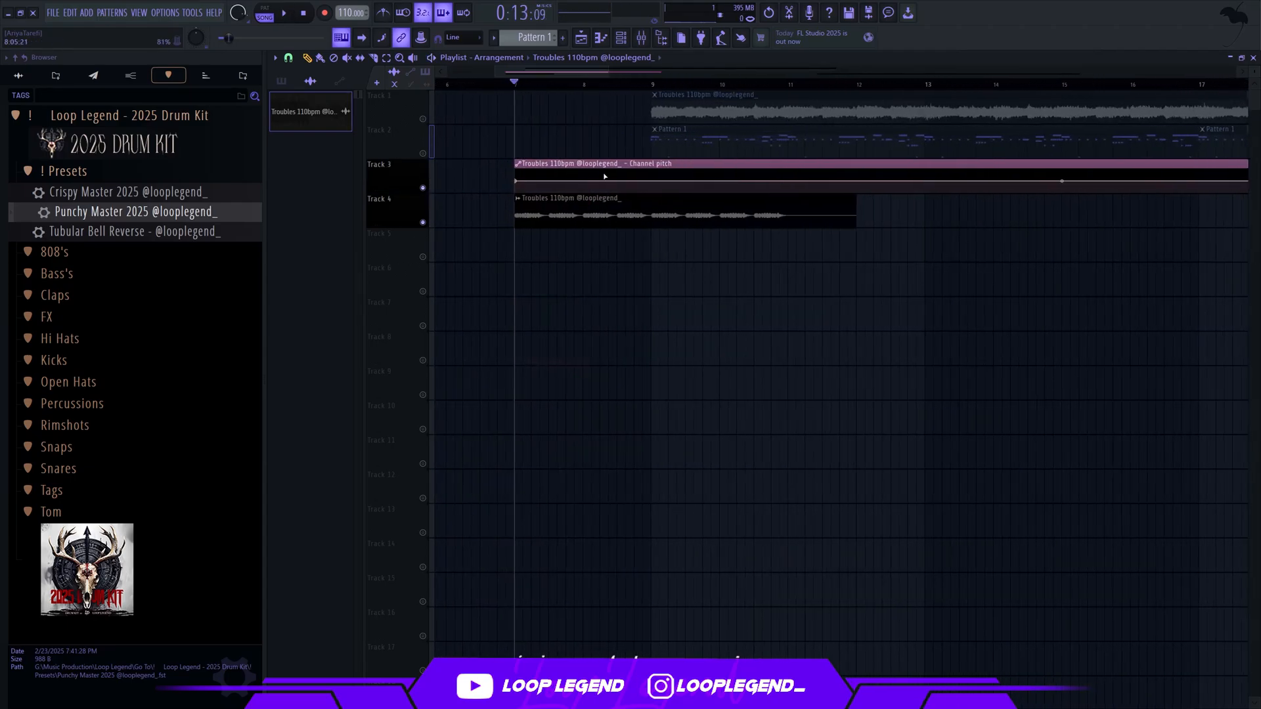
{"action": "scroll", "coordinate": [518, 183], "scroll_direction": "up", "scroll_amount": 3}
{"action": "left_click_drag", "start_coordinate": [516, 181], "coordinate": [516, 194]}
{"action": "scroll", "coordinate": [698, 191], "scroll_direction": "up", "scroll_amount": 4}
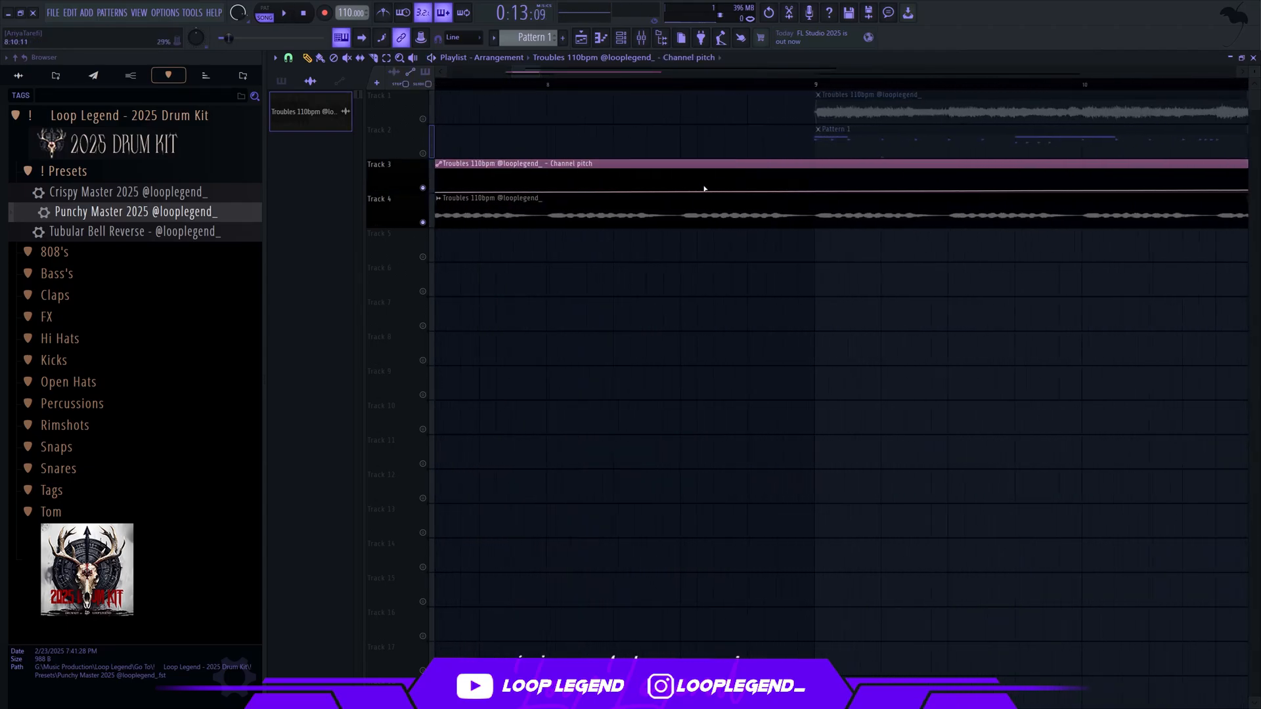
{"action": "right_click", "coordinate": [755, 188]}
{"action": "left_click", "coordinate": [779, 377]}
{"action": "scroll", "coordinate": [713, 171], "scroll_direction": "down", "scroll_amount": 3}
{"action": "key", "text": "space"}
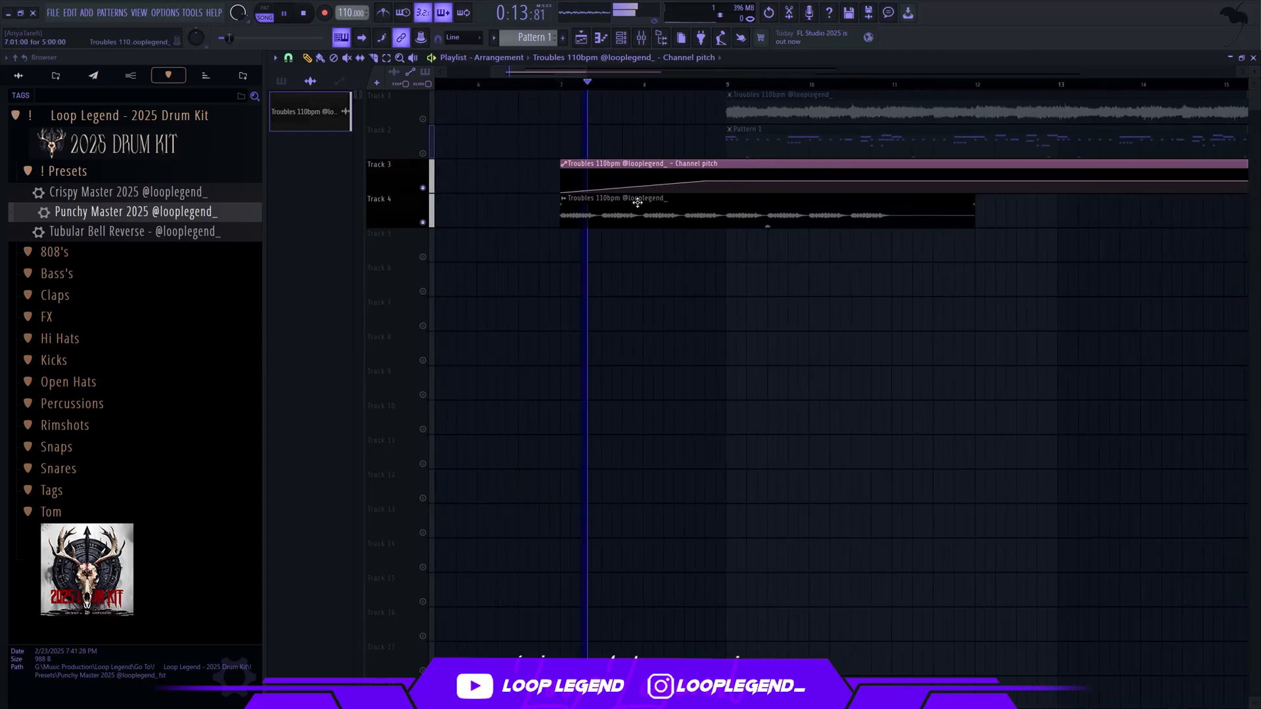
Move the Troubles chop at bar 39 to bar 7, on the track below the Track 4 chop
{"action": "scroll", "coordinate": [712, 162], "scroll_direction": "down", "scroll_amount": 5}
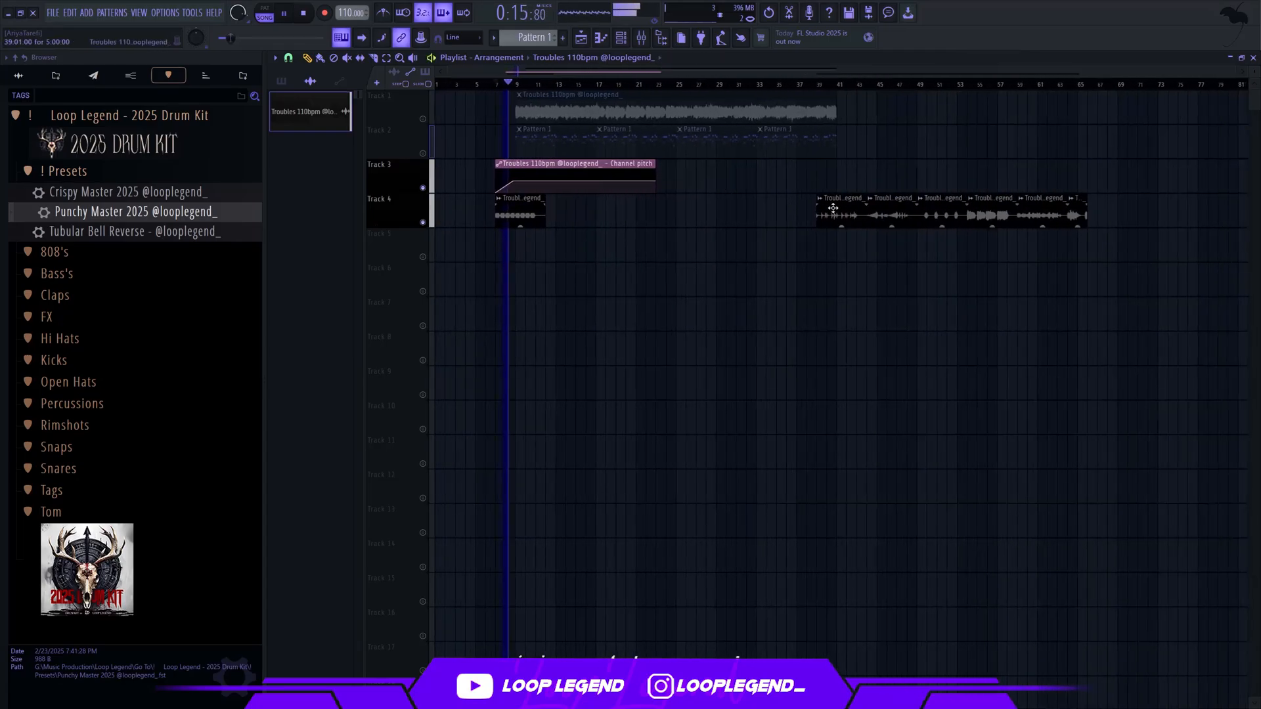
{"action": "key", "text": "space"}
{"action": "left_click_drag", "start_coordinate": [830, 206], "coordinate": [502, 265]}
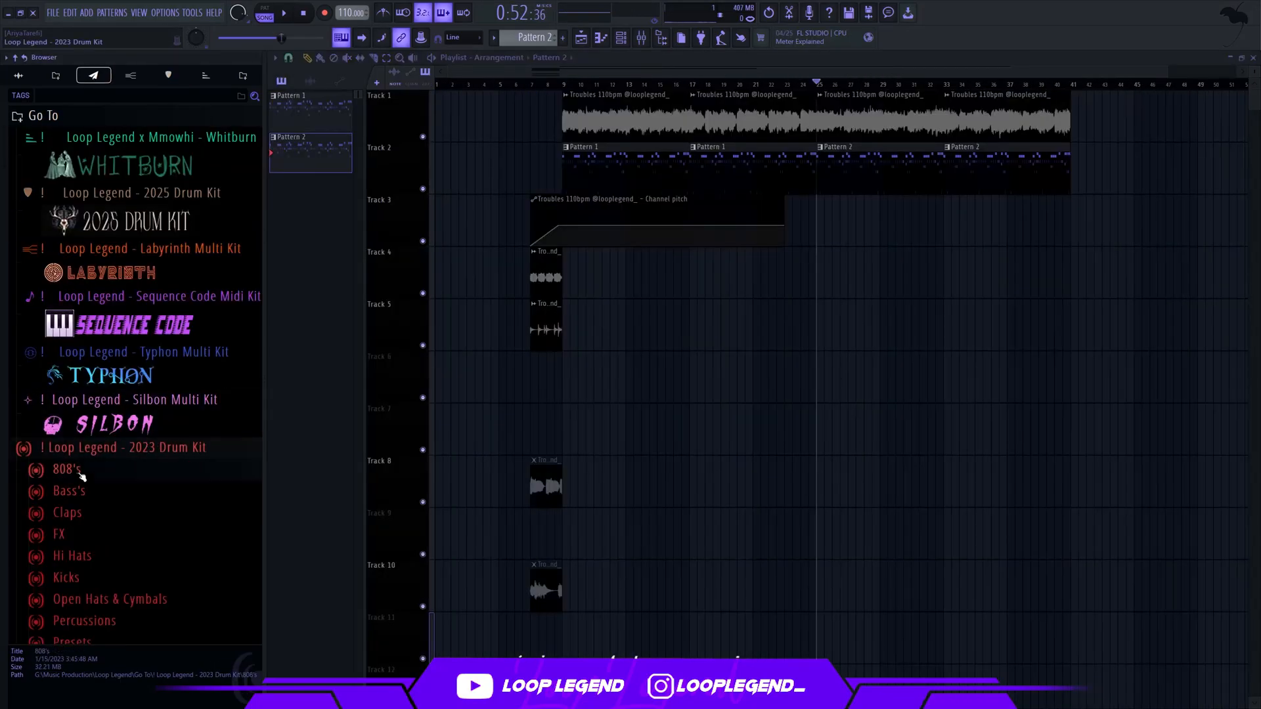
Preview 808 - [Edited Zay 5] from the 2023 Drum Kit's 808's folder and load it into a new channel
{"action": "left_click", "coordinate": [83, 476]}
{"action": "scroll", "coordinate": [131, 394], "scroll_direction": "down", "scroll_amount": 1}
{"action": "left_click", "coordinate": [158, 374]}
{"action": "left_click", "coordinate": [170, 434]}
{"action": "right_click", "coordinate": [199, 432]}
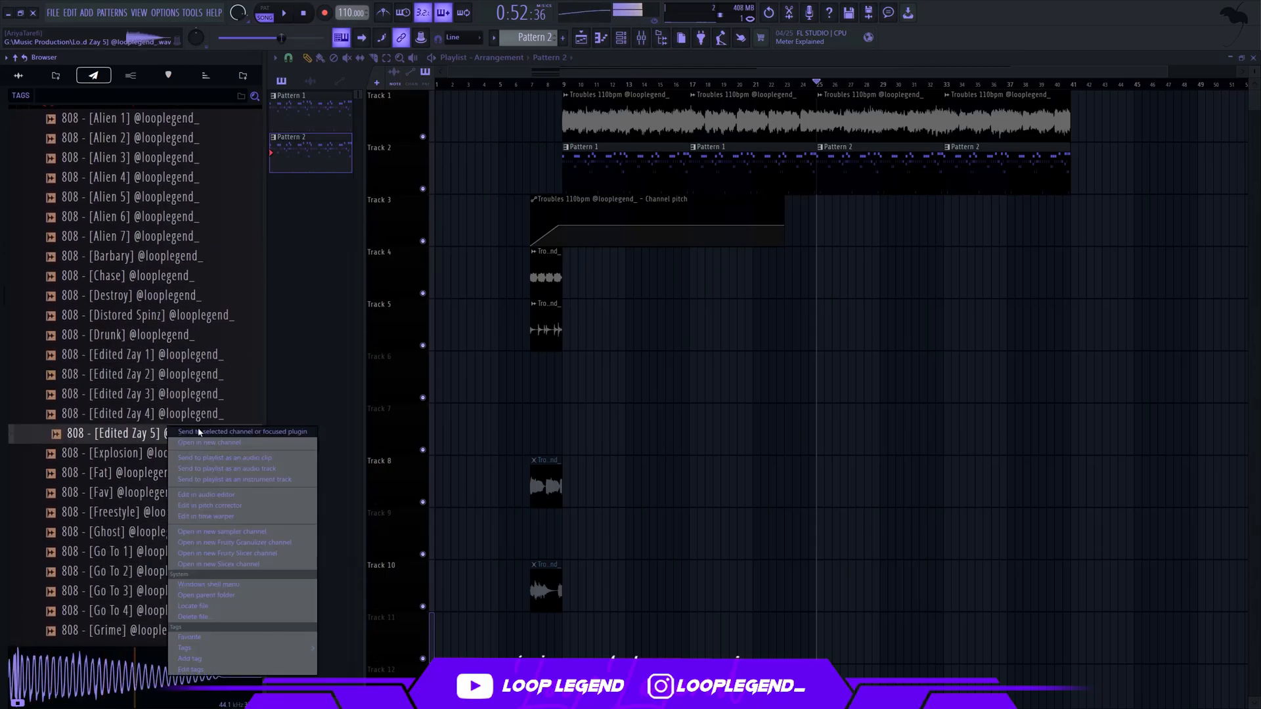
{"action": "left_click", "coordinate": [209, 442]}
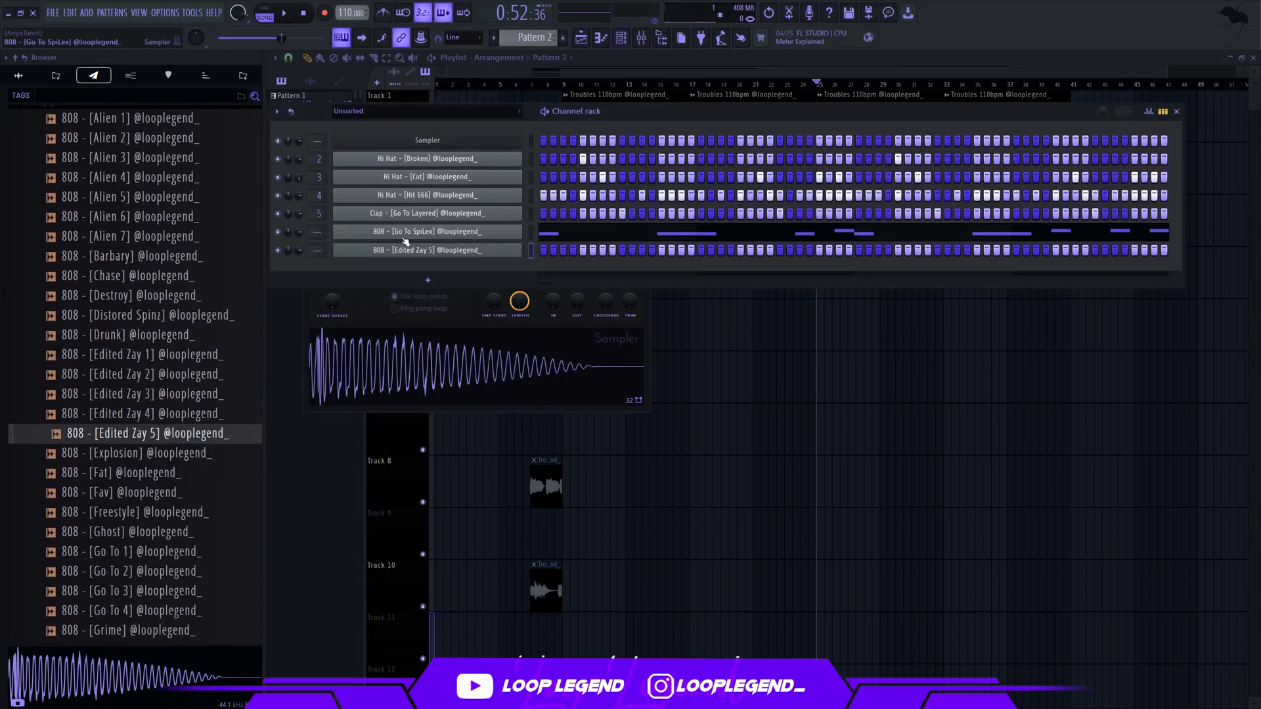
Check the 808 - [Go To SpiLex] channel settings and set 808 - [Edited Zay 5] to be cut by group 6
{"action": "left_click", "coordinate": [406, 234]}
{"action": "left_click", "coordinate": [453, 236]}
{"action": "key", "text": "Escape"}
{"action": "left_click", "coordinate": [422, 251]}
{"action": "left_click", "coordinate": [375, 159]}
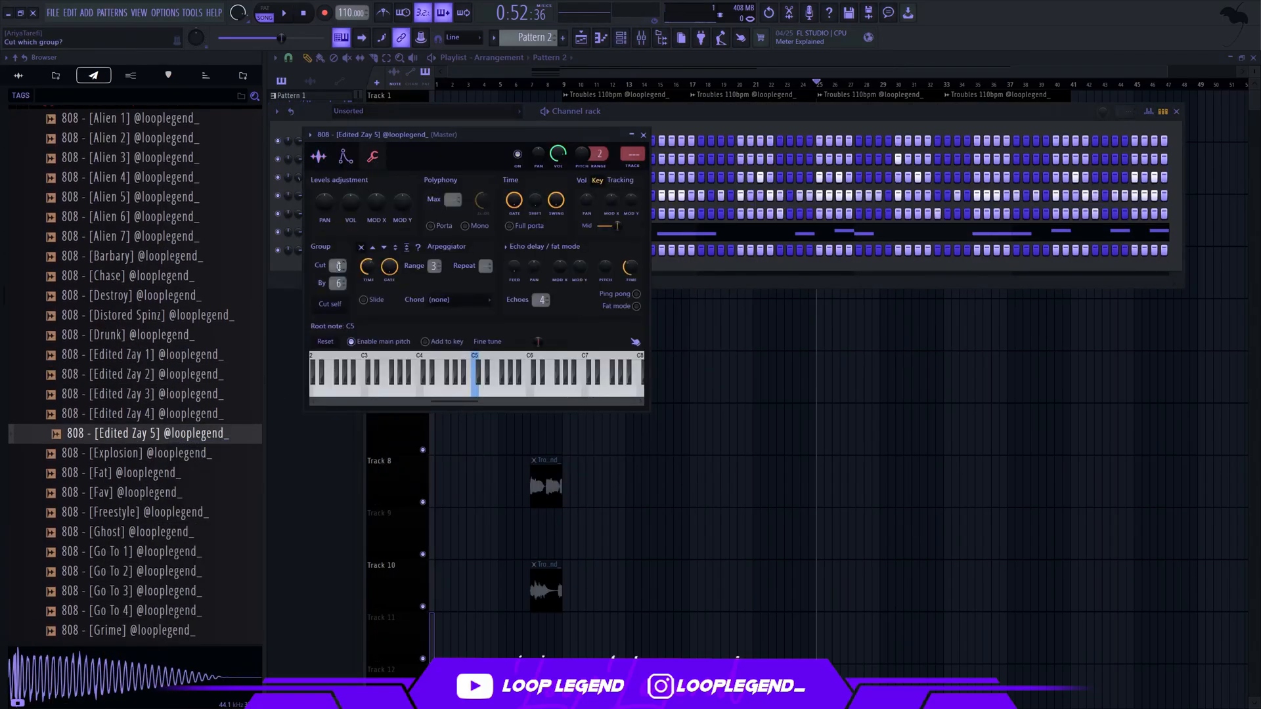
{"action": "key", "text": "Escape"}
Move the D5 notes at step 1 of bars 1, 3, 5 and 7 from 808 - [Go To SpiLex] to 808 - [Edited Zay 5]
{"action": "left_click", "coordinate": [580, 238]}
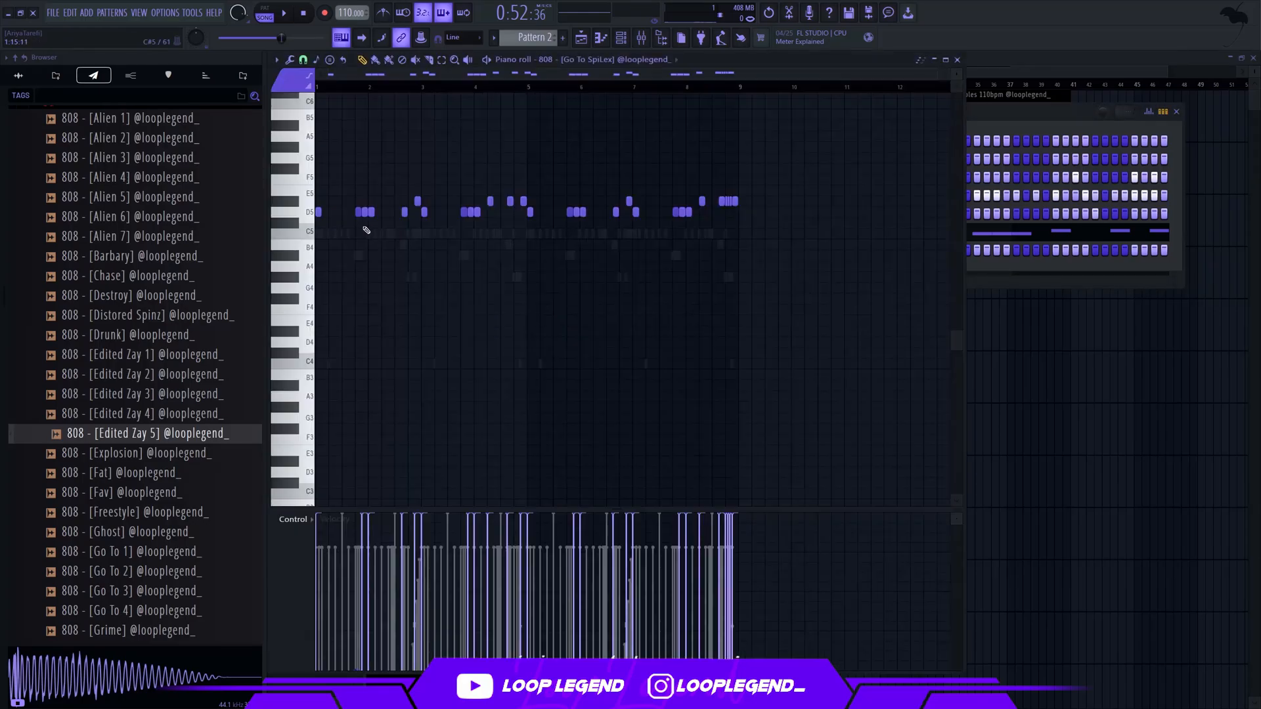
{"action": "scroll", "coordinate": [460, 204], "scroll_direction": "up", "scroll_amount": 5}
{"action": "left_click_drag", "start_coordinate": [578, 187], "coordinate": [588, 216]}
{"action": "scroll", "coordinate": [611, 223], "scroll_direction": "down", "scroll_amount": 3}
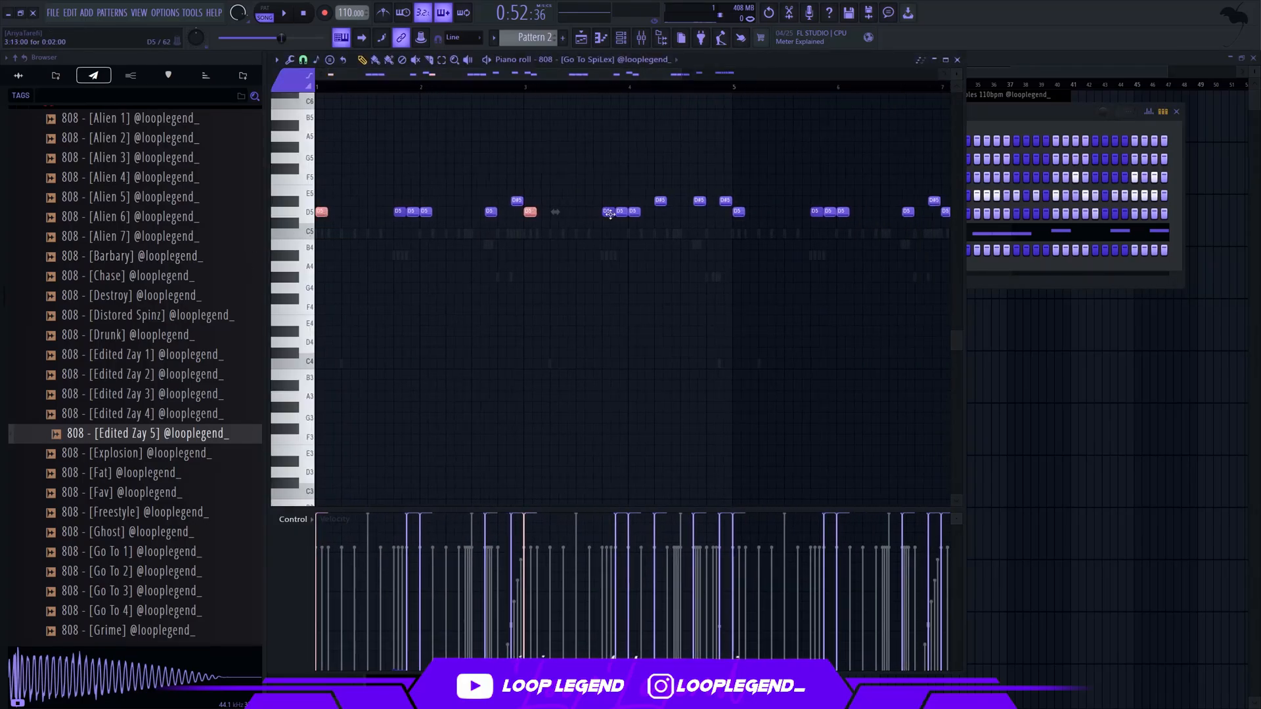
{"action": "scroll", "coordinate": [690, 217], "scroll_direction": "down", "scroll_amount": 2}
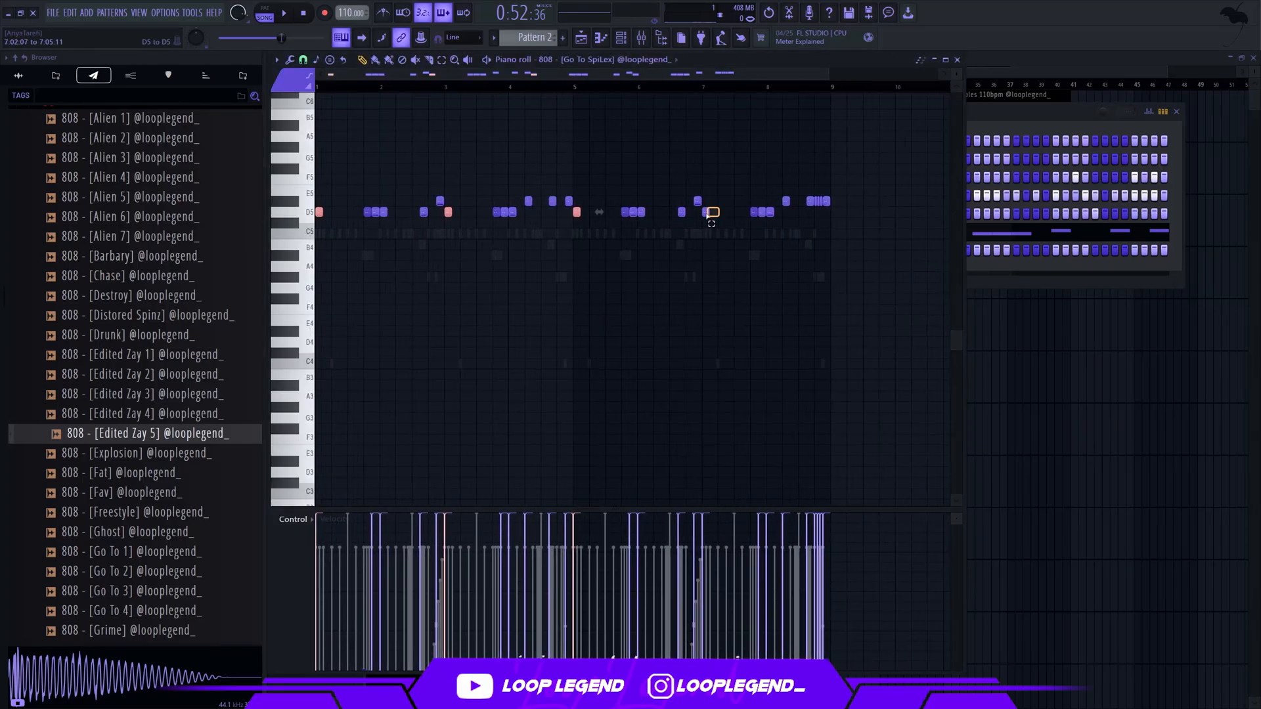
{"action": "left_click", "coordinate": [626, 59]}
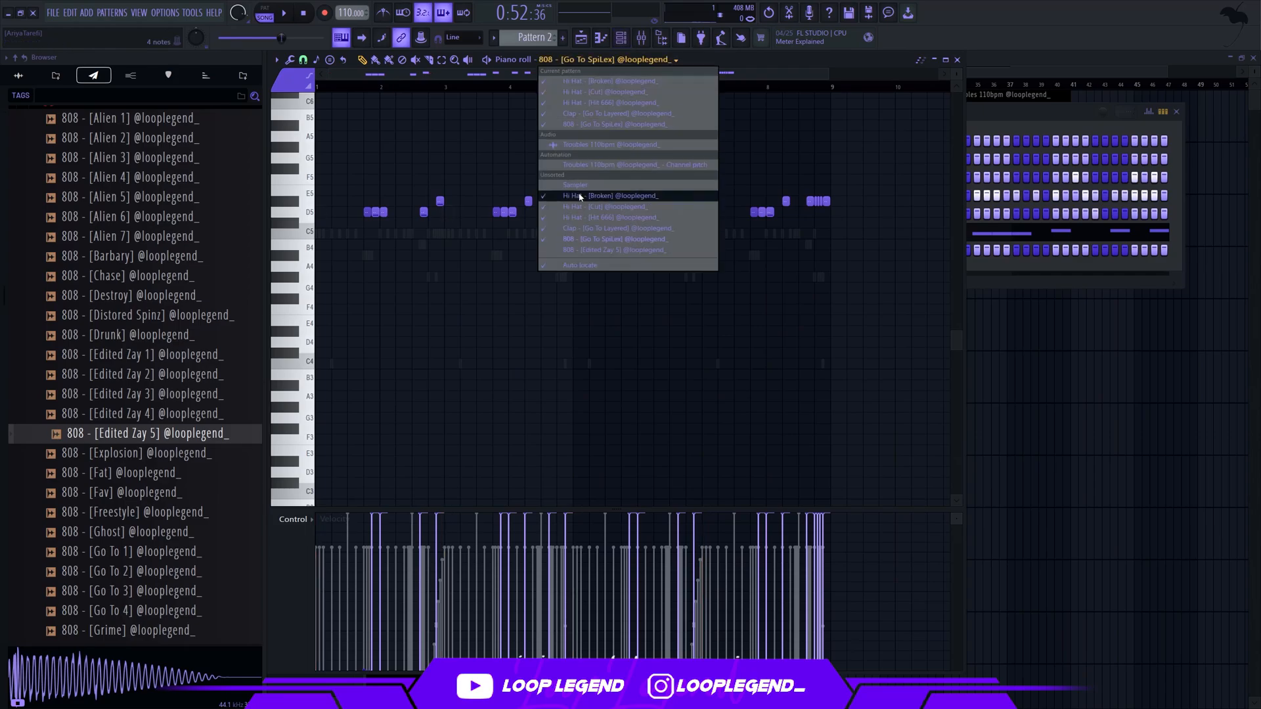
{"action": "left_click", "coordinate": [582, 251]}
Play Pattern 2 and review the channel settings of the two 808s
{"action": "key", "text": "F6"}
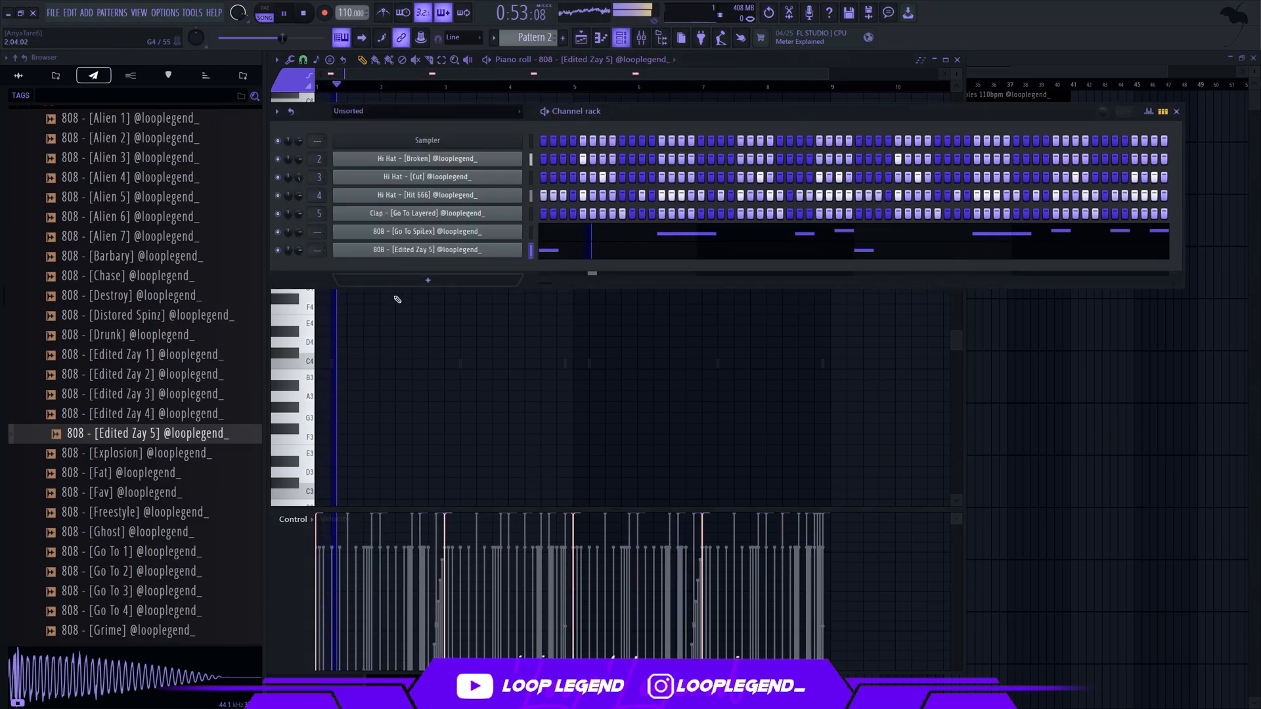
{"action": "left_click", "coordinate": [451, 230]}
{"action": "left_click", "coordinate": [329, 160]}
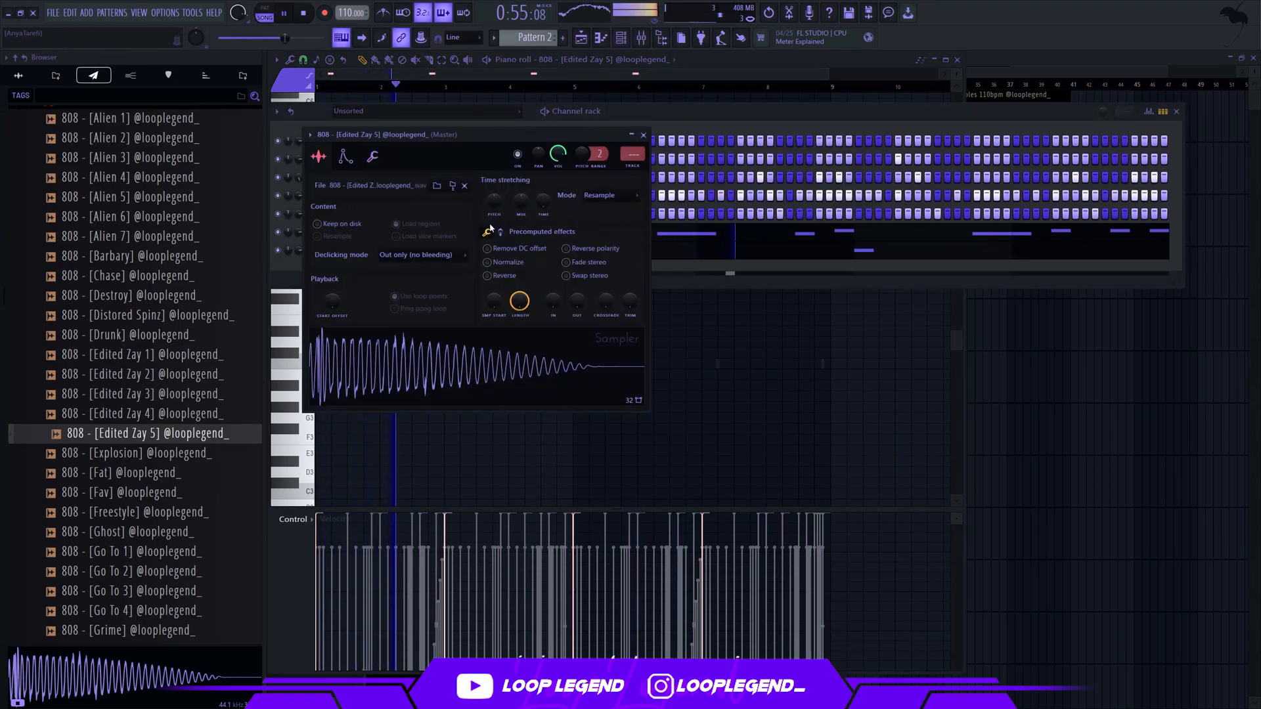
{"action": "left_click", "coordinate": [476, 245]}
{"action": "key", "text": "space"}
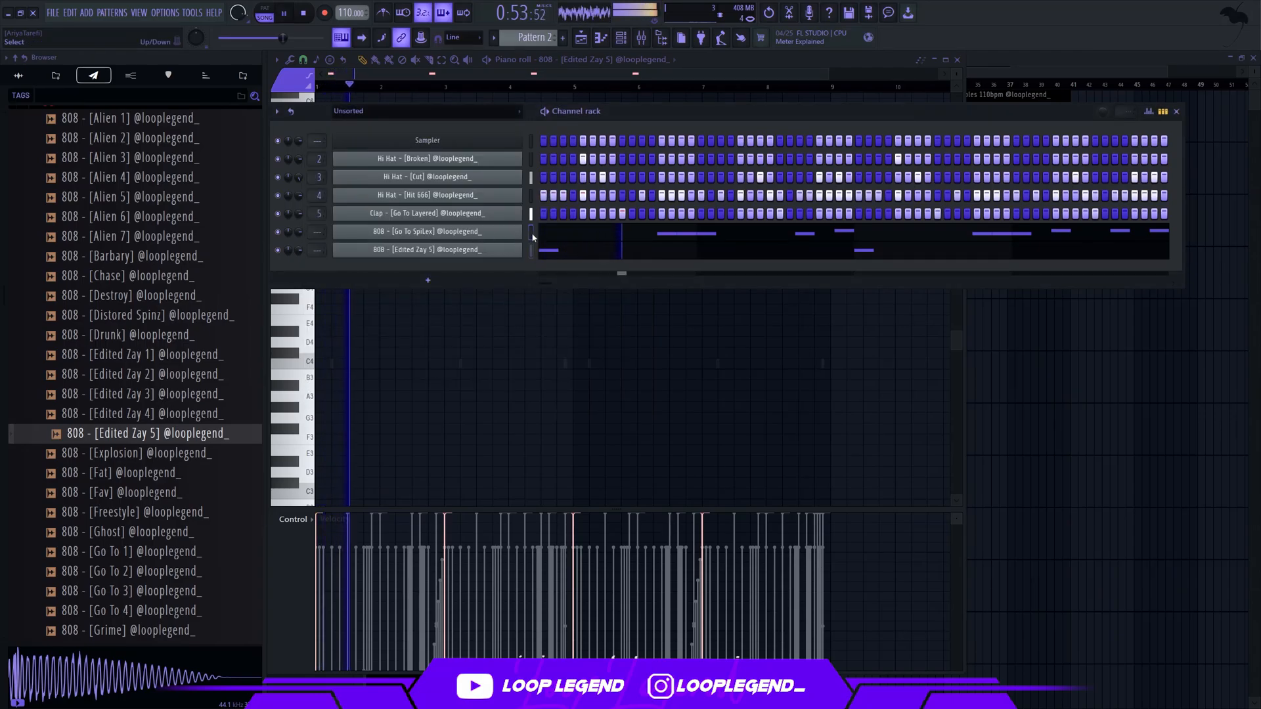
Route 808 - [Go To SpiLex] to mixer track 6 and 808 - [Edited Zay 5] to mixer track 7
{"action": "key", "text": "F9"}
{"action": "key", "text": "F6"}
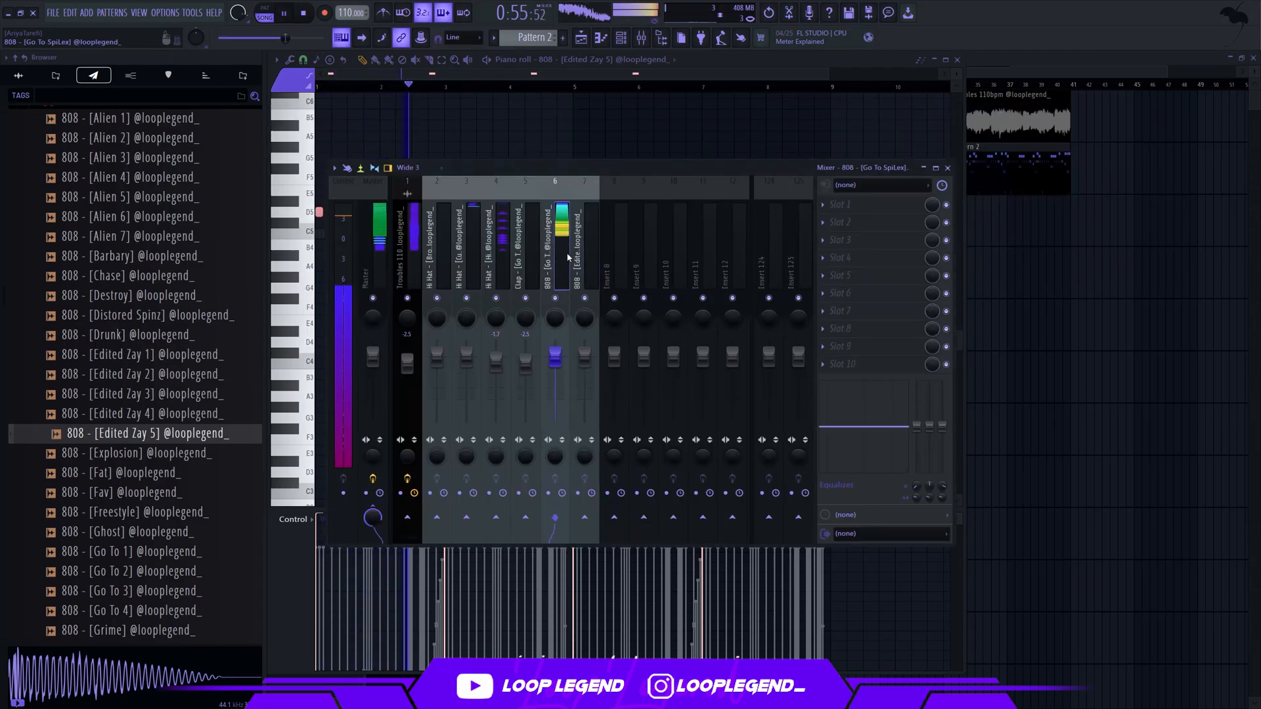
{"action": "left_click", "coordinate": [578, 253]}
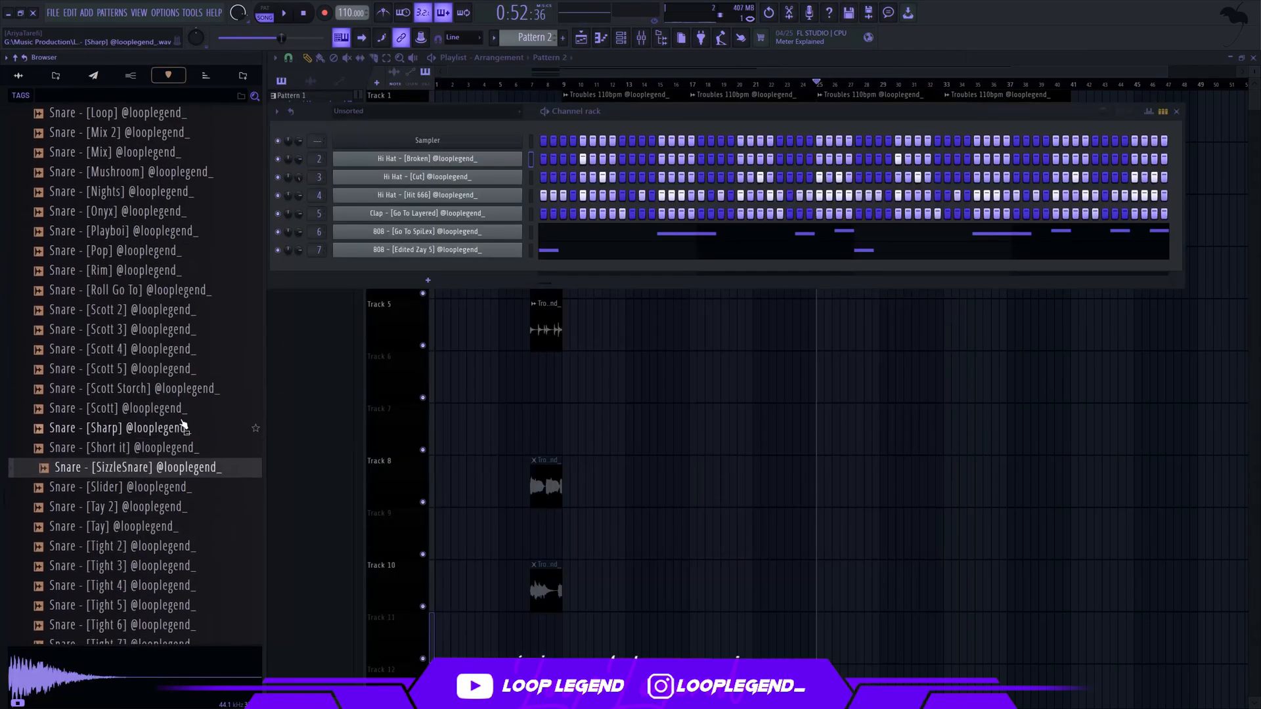
Add Snare - [Roll Go To] as a new channel and open the snare files of the Sequence Code Midi Kit
{"action": "left_click_drag", "start_coordinate": [160, 292], "coordinate": [399, 274]}
{"action": "left_click", "coordinate": [245, 76]}
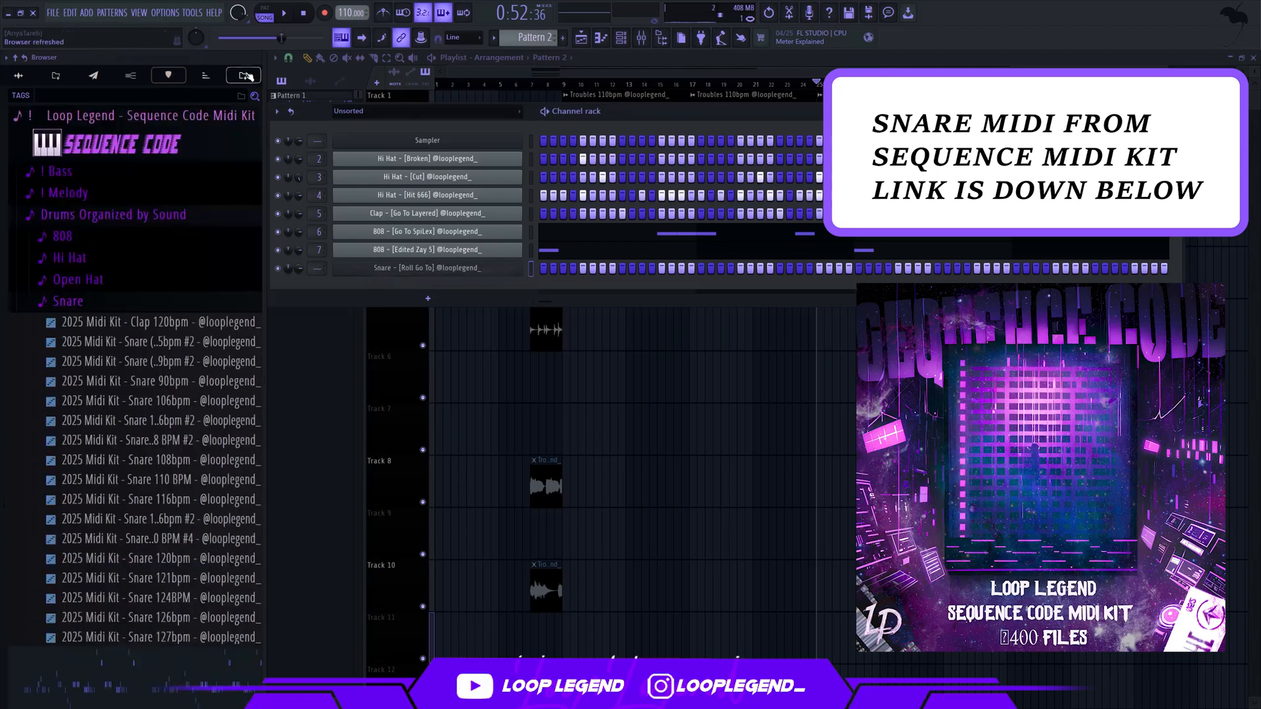
Load the 2025 Midi Kit Snare 110 BPM MIDI into Snare - [Roll Go To] and transpose its notes down six semitones
{"action": "left_click", "coordinate": [173, 482]}
{"action": "left_click_drag", "start_coordinate": [173, 482], "coordinate": [427, 268]}
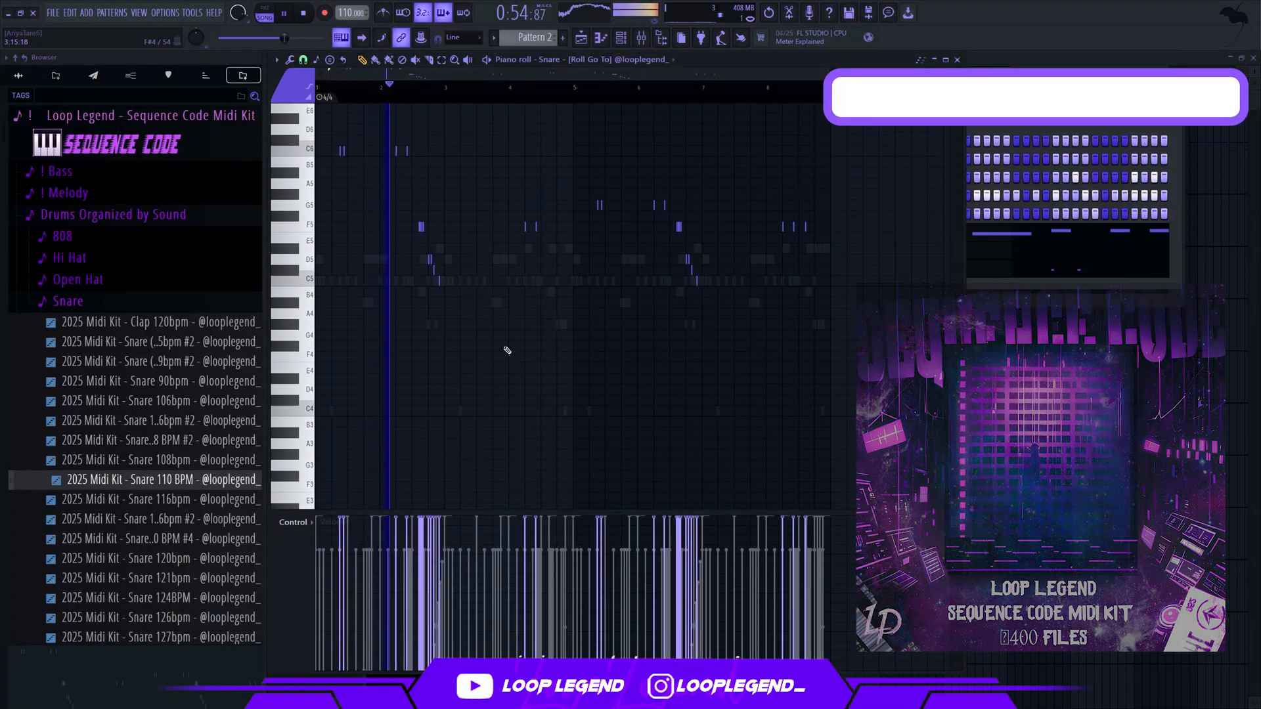
{"action": "key", "text": "shift+Down"}
{"action": "key", "text": "shift+Down"}
{"action": "key", "text": "shift+Down"}
{"action": "key", "text": "shift+Down"}
{"action": "key", "text": "shift+Down"}
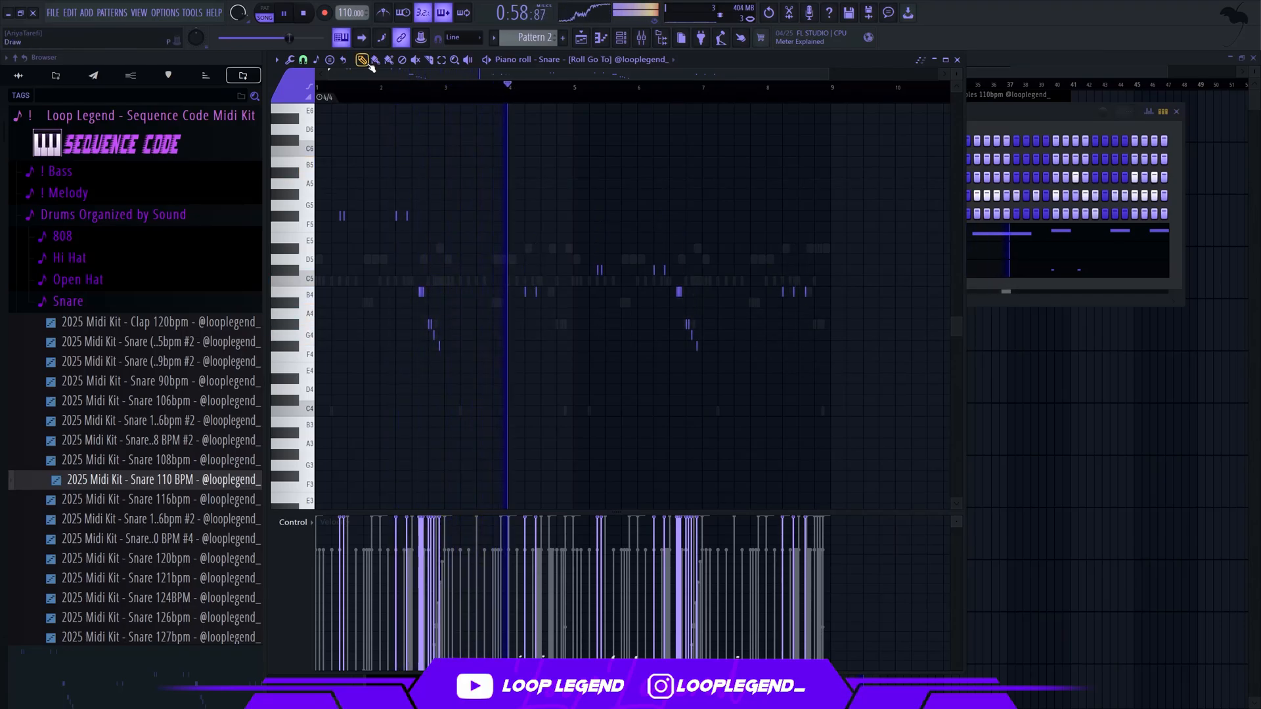
Route Snare - [Roll Go To] to mixer track 8
{"action": "key", "text": "F6"}
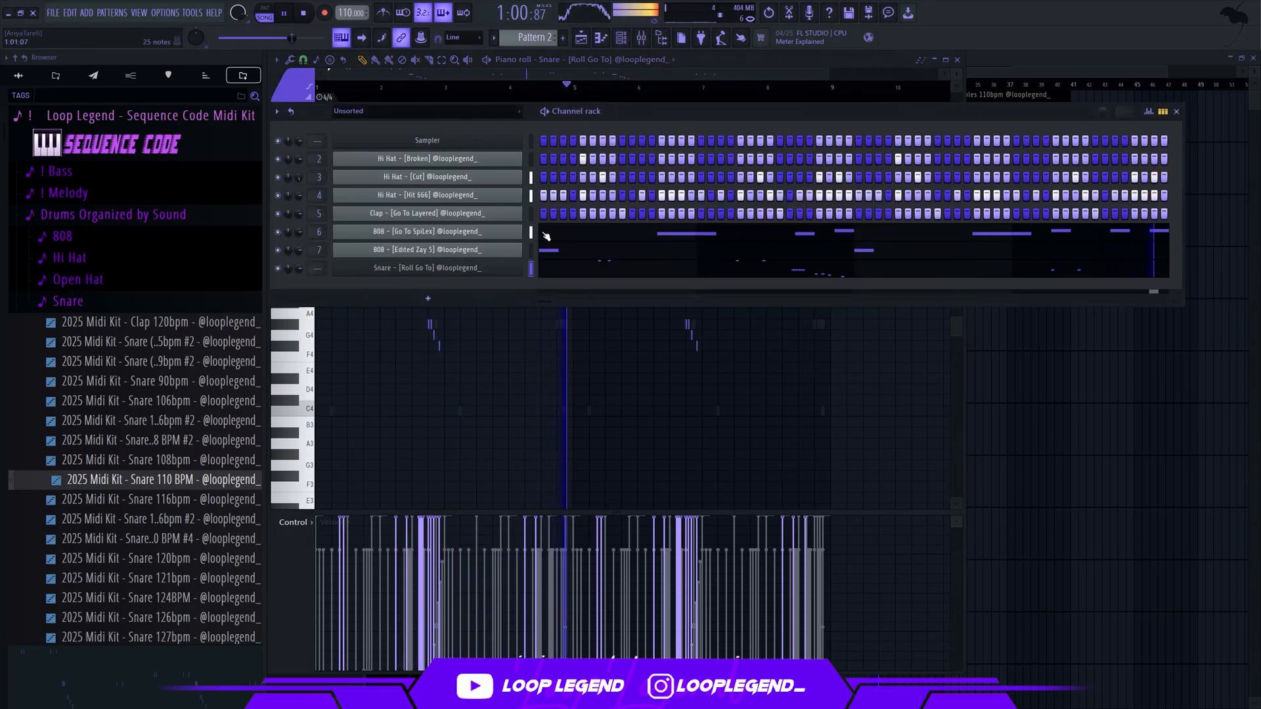
{"action": "key", "text": "ctrl+l"}
{"action": "key", "text": "F6"}
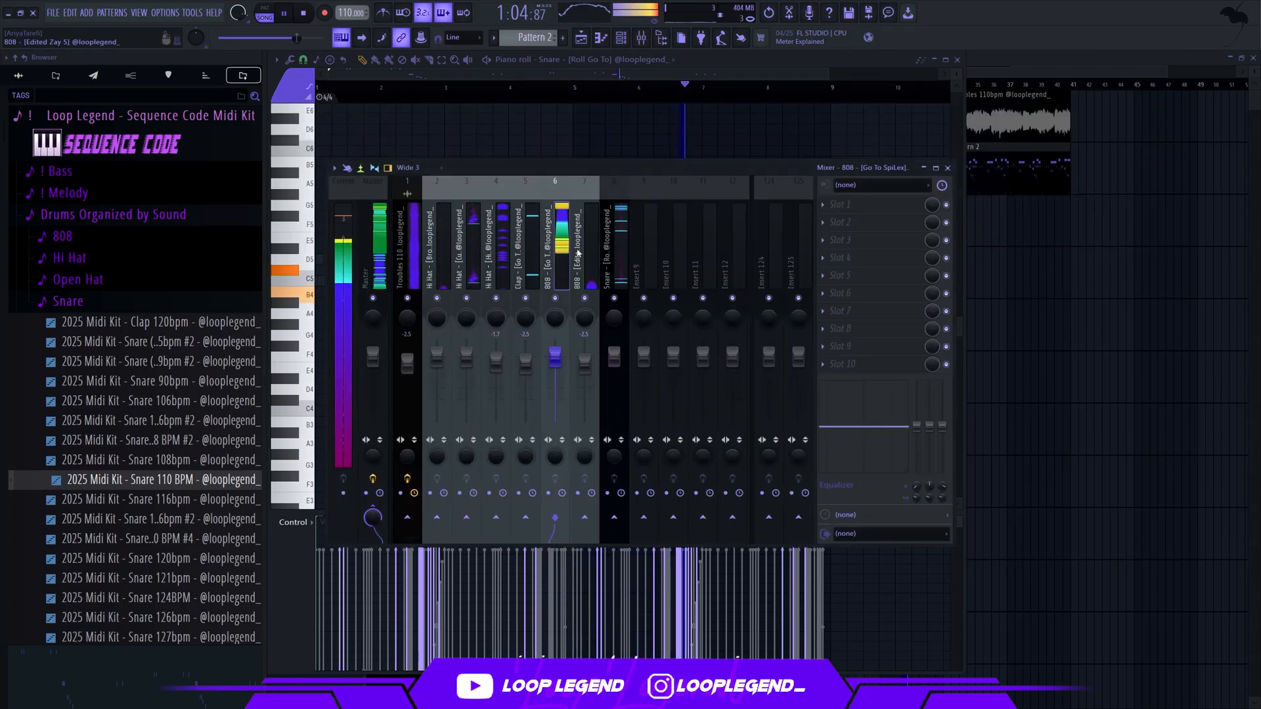
{"action": "key", "text": "F9"}
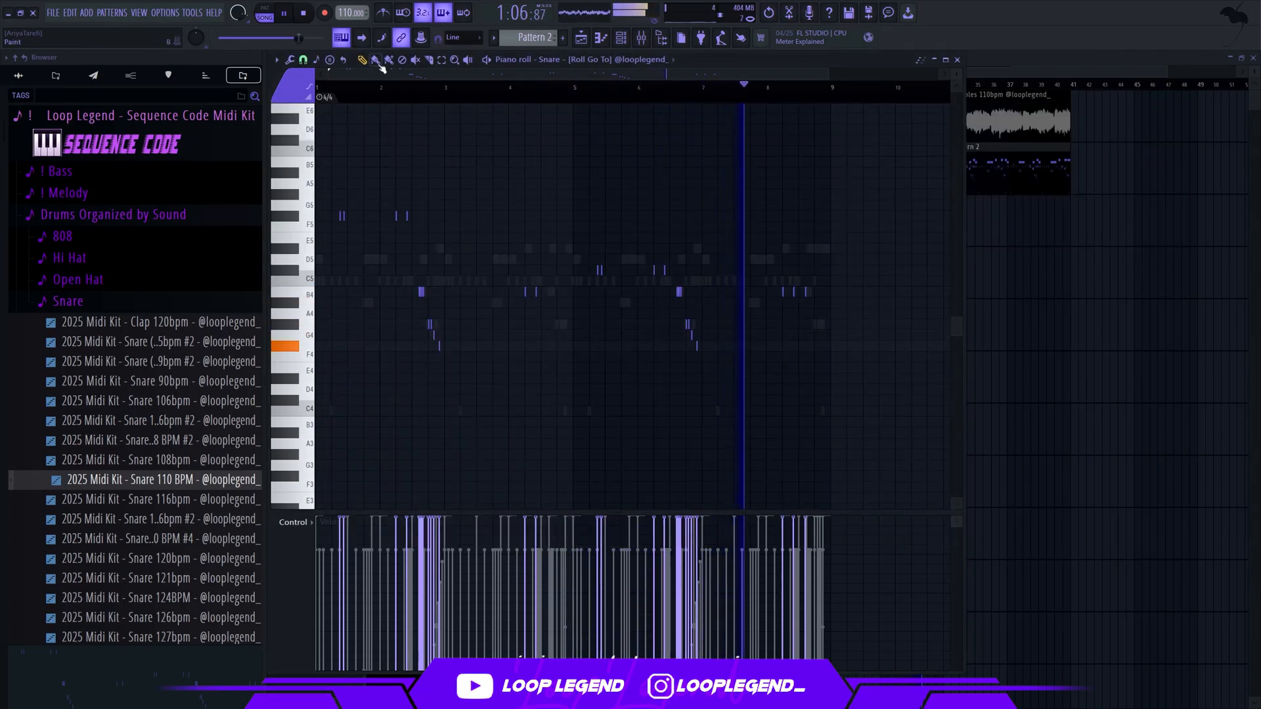
Copy the three B4 snare notes in bar 8 to 808 - [Go To SpiLex] at D#5, replacing its two overlapping D#5 notes
{"action": "scroll", "coordinate": [878, 261], "scroll_direction": "up", "scroll_amount": 6}
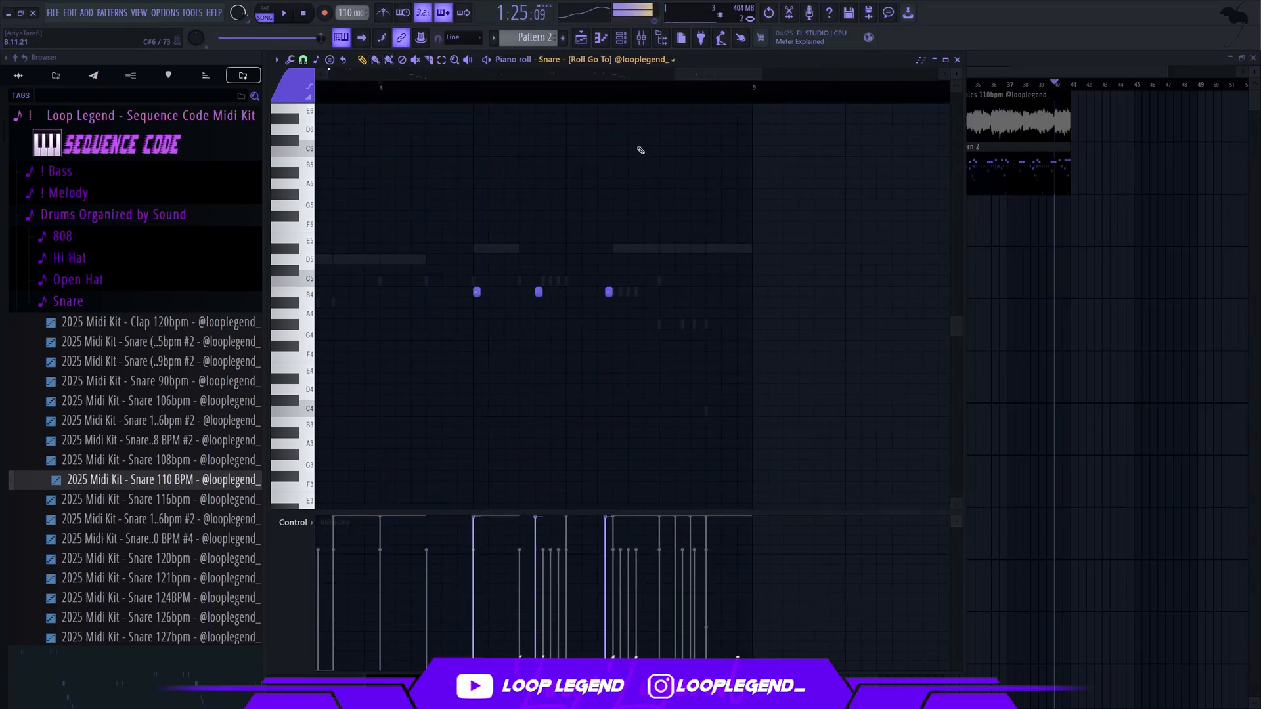
{"action": "left_click_drag", "start_coordinate": [664, 167], "coordinate": [350, 440]}
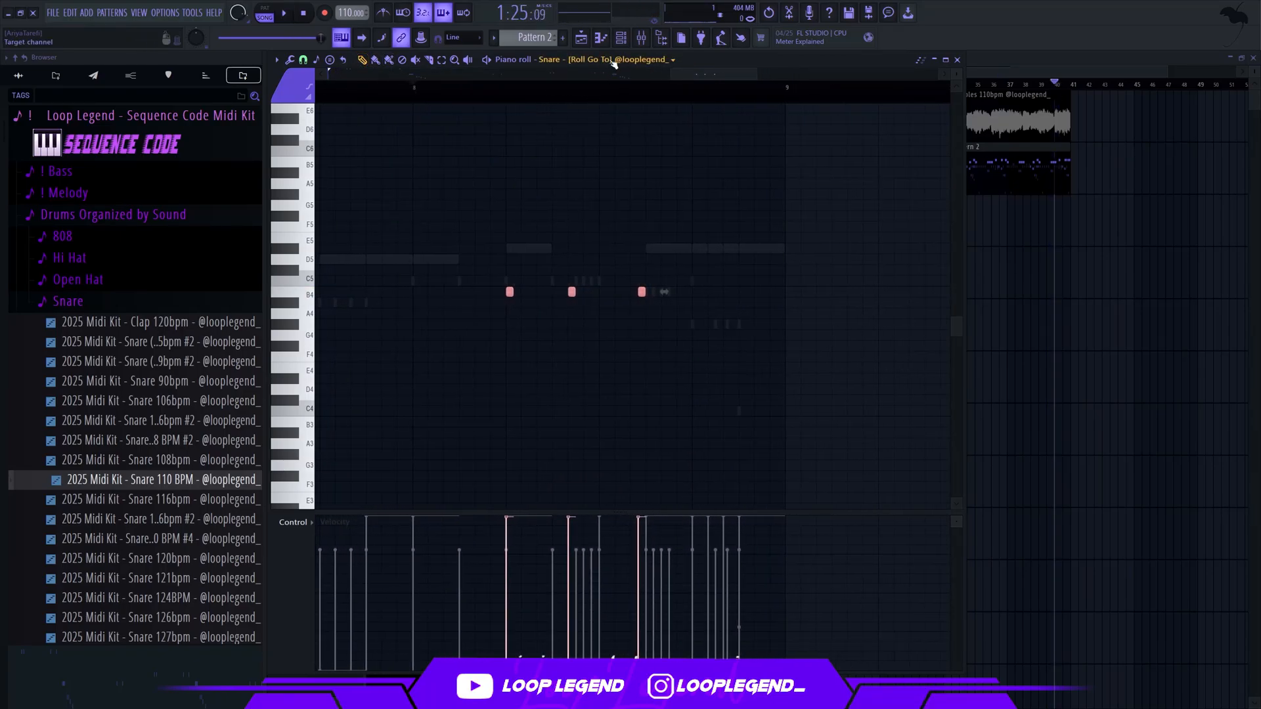
{"action": "scroll", "coordinate": [613, 62], "scroll_direction": "down", "scroll_amount": 2}
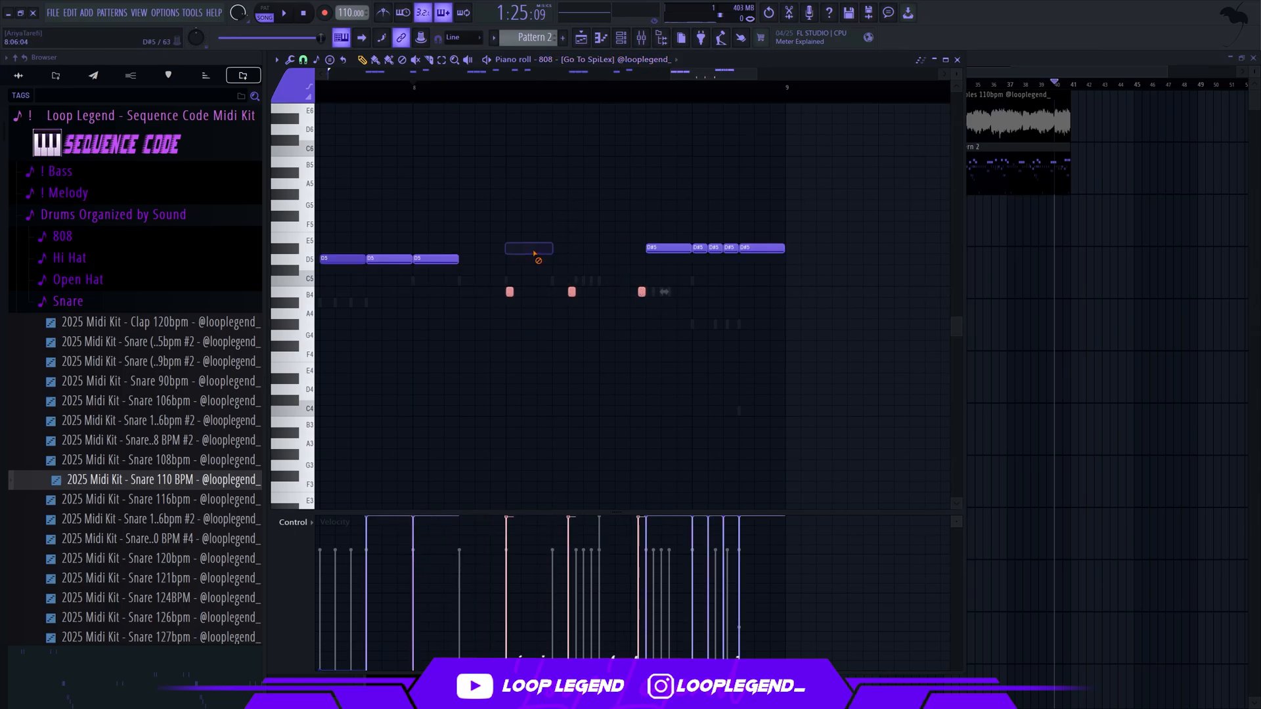
{"action": "key", "text": "space"}
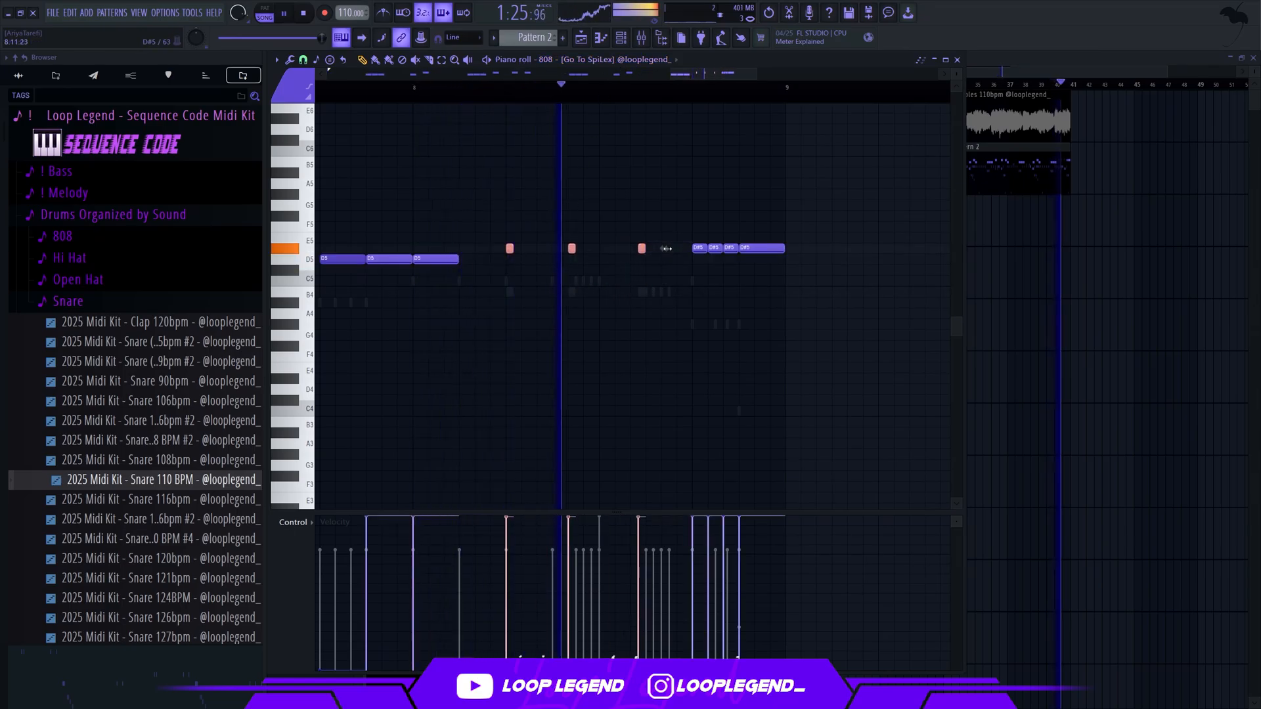
{"action": "left_click_drag", "start_coordinate": [234, 239], "coordinate": [320, 240]}
{"action": "key", "text": "space"}
{"action": "scroll", "coordinate": [571, 243], "scroll_direction": "down", "scroll_amount": 4}
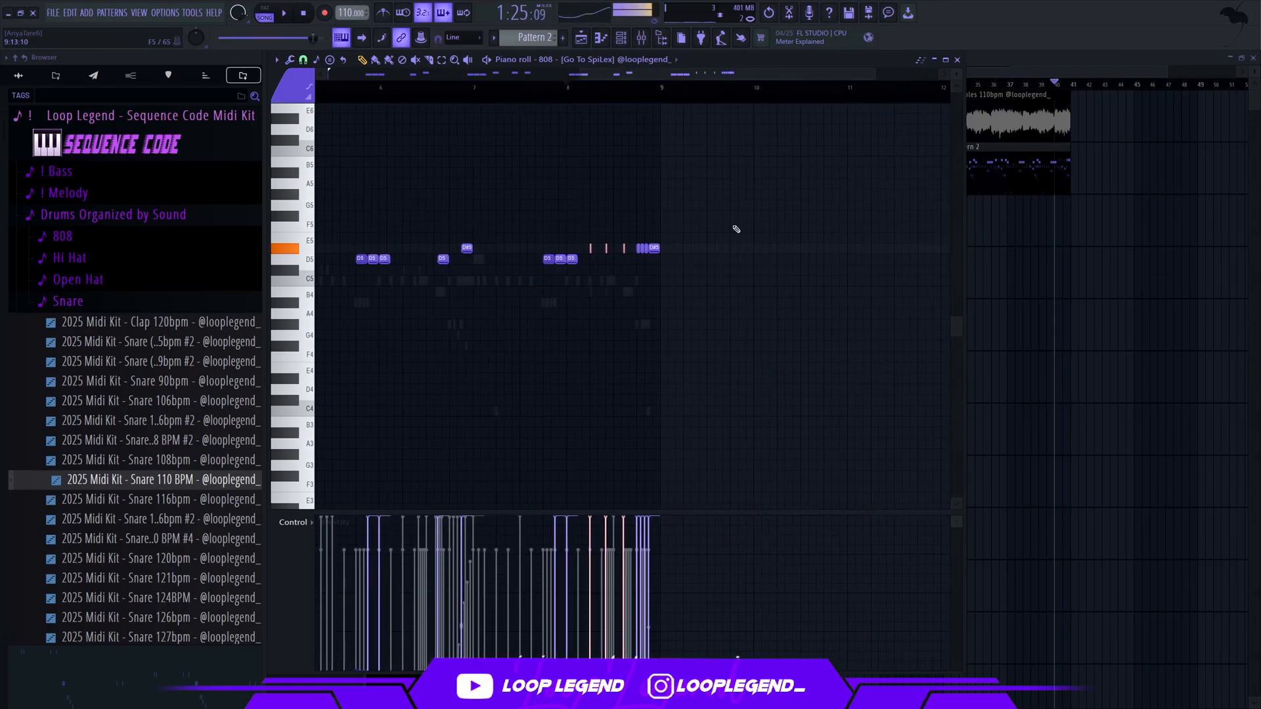
Duplicate the arrangement with chops from bar 41 and melody and patterns from bar 43, and lengthen the Channel pitch automation clip
{"action": "scroll", "coordinate": [735, 231], "scroll_direction": "up", "scroll_amount": 3}
{"action": "left_click_drag", "start_coordinate": [580, 211], "coordinate": [486, 281]}
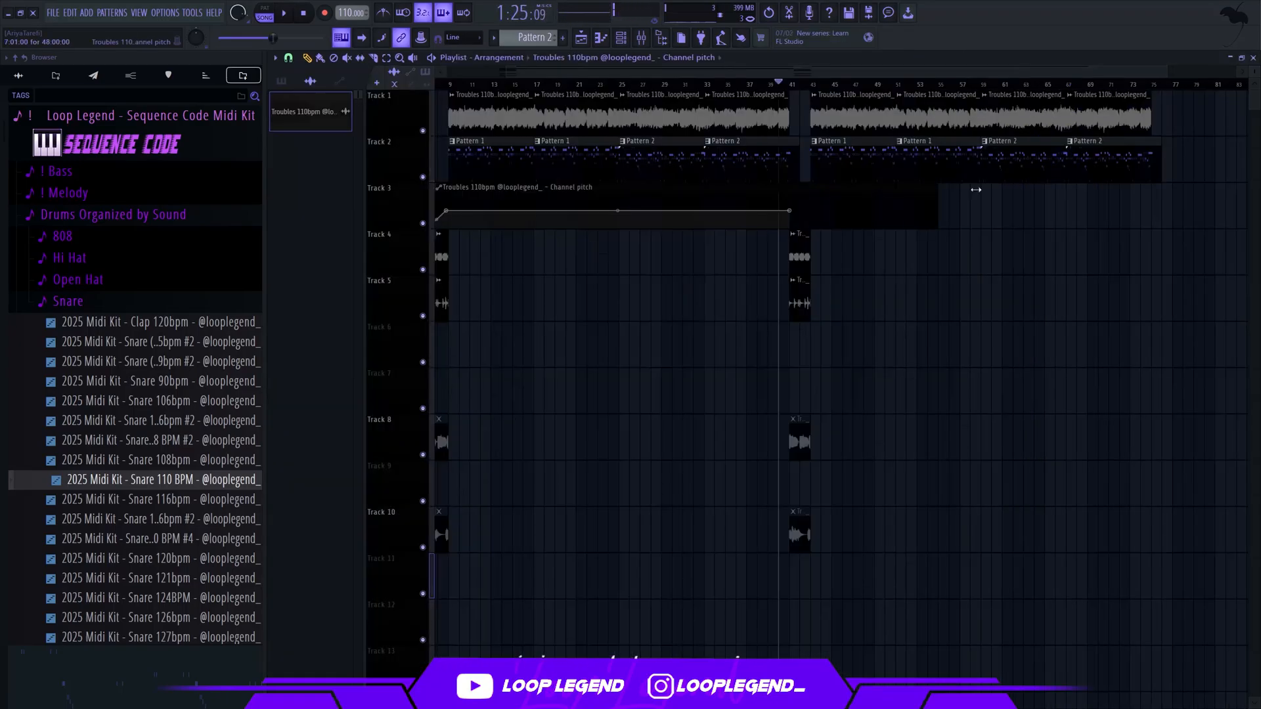
{"action": "left_click_drag", "start_coordinate": [976, 189], "coordinate": [997, 190]}
Add Channel pitch automation points between bars 41 and 43 so the pitch rises to 100% for the duplicated section
{"action": "key", "text": "space"}
{"action": "scroll", "coordinate": [798, 192], "scroll_direction": "up", "scroll_amount": 6}
{"action": "right_click", "coordinate": [836, 213]}
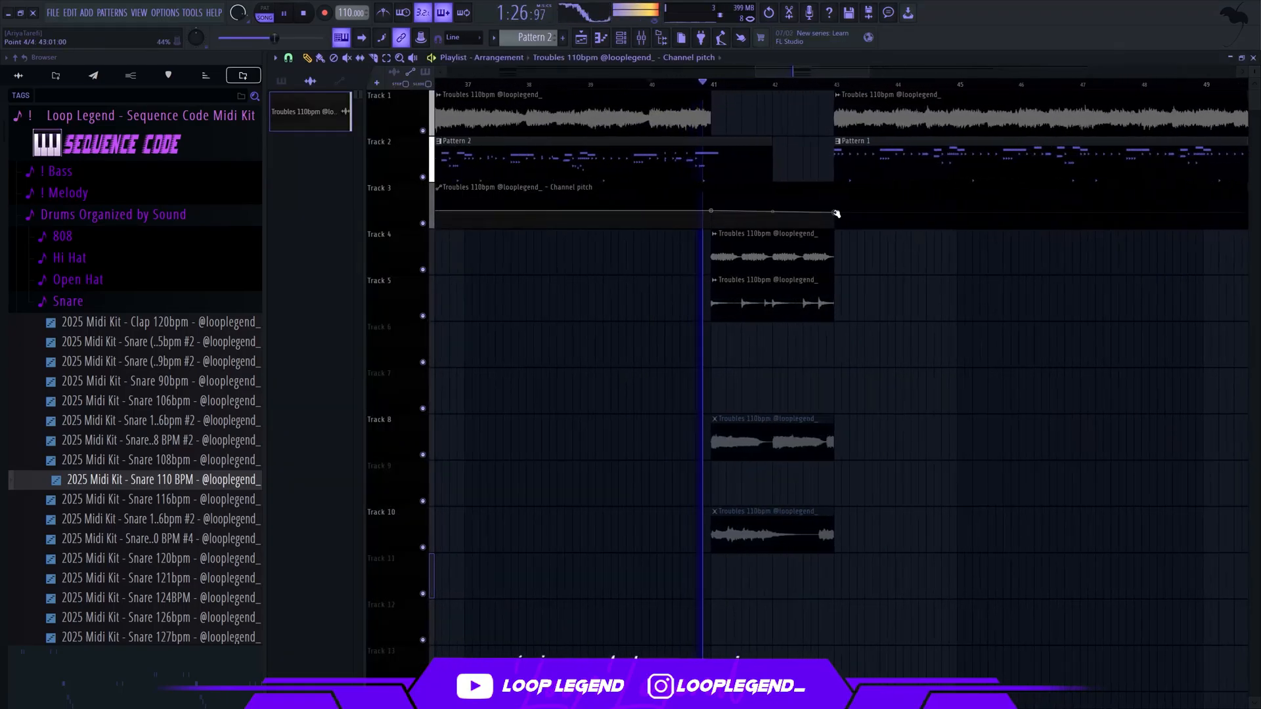
{"action": "right_click", "coordinate": [836, 213]}
{"action": "left_click", "coordinate": [870, 405]}
{"action": "scroll", "coordinate": [832, 208], "scroll_direction": "up", "scroll_amount": 3}
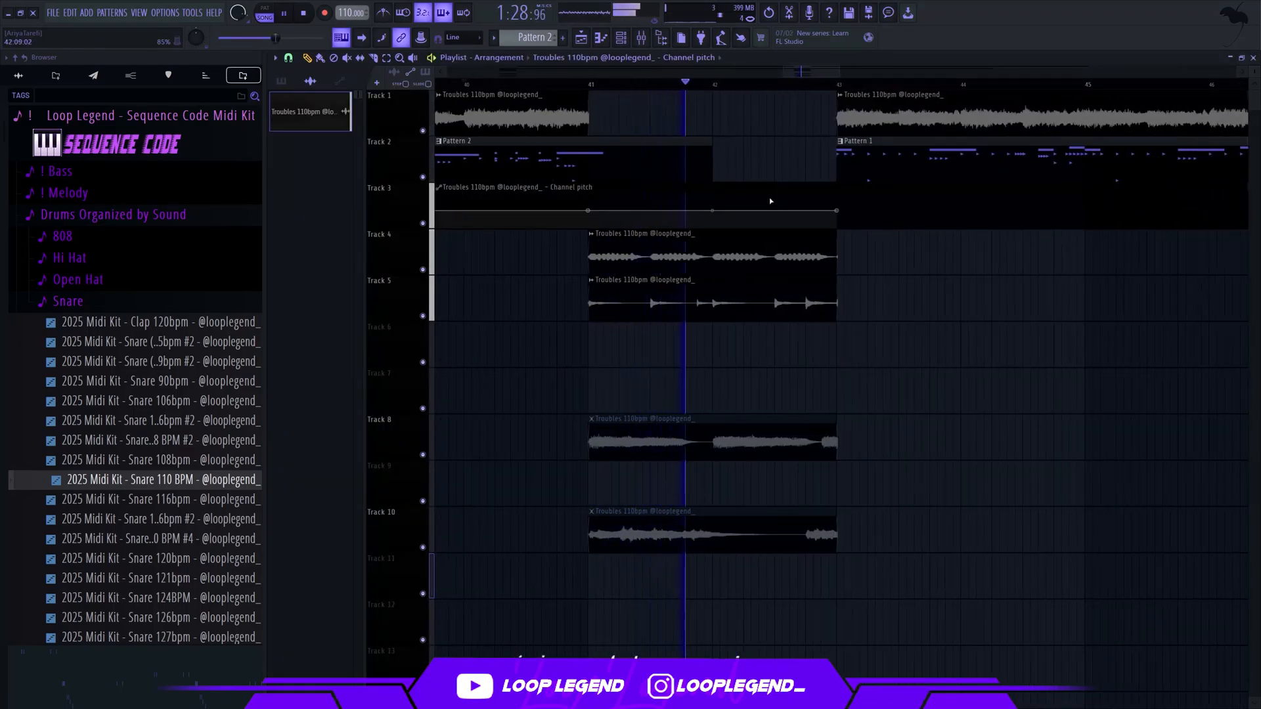
{"action": "key", "text": "space"}
{"action": "scroll", "coordinate": [813, 203], "scroll_direction": "up", "scroll_amount": 4}
{"action": "right_click", "coordinate": [802, 198]}
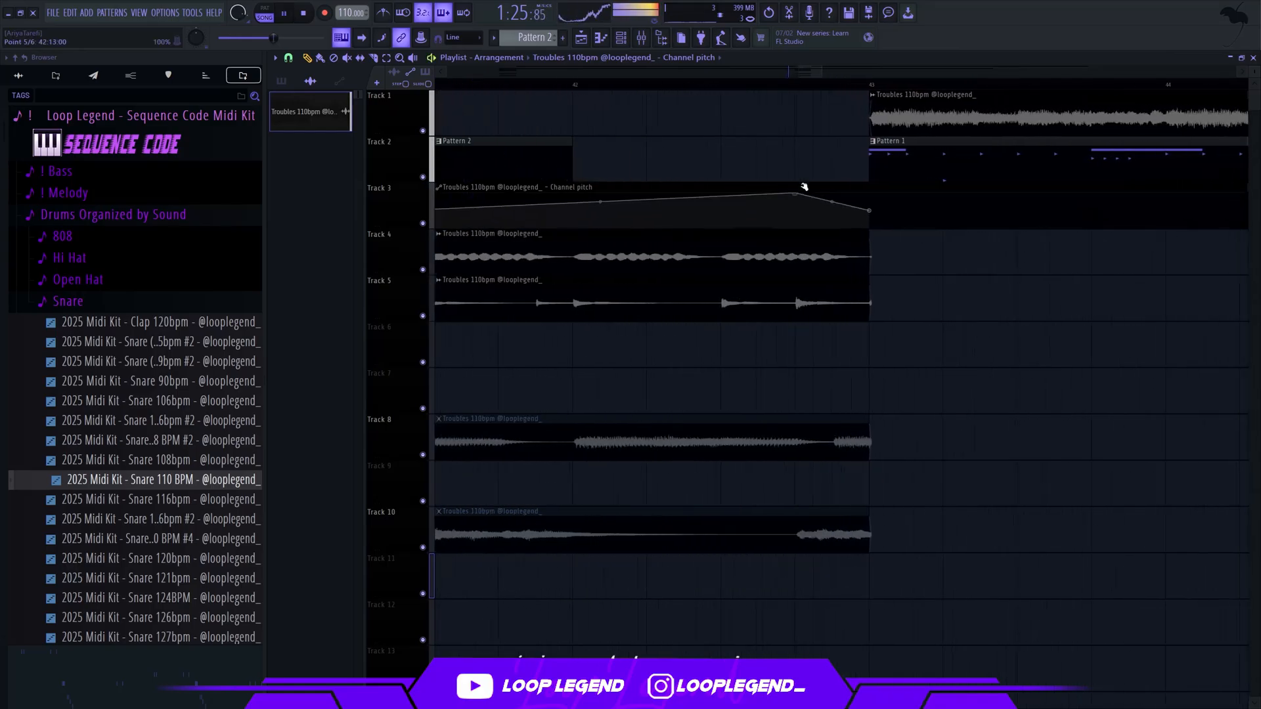
Extend the Channel pitch automation clip over the duplicated section and cut off the excess at bar 75
{"action": "scroll", "coordinate": [878, 176], "scroll_direction": "down", "scroll_amount": 8}
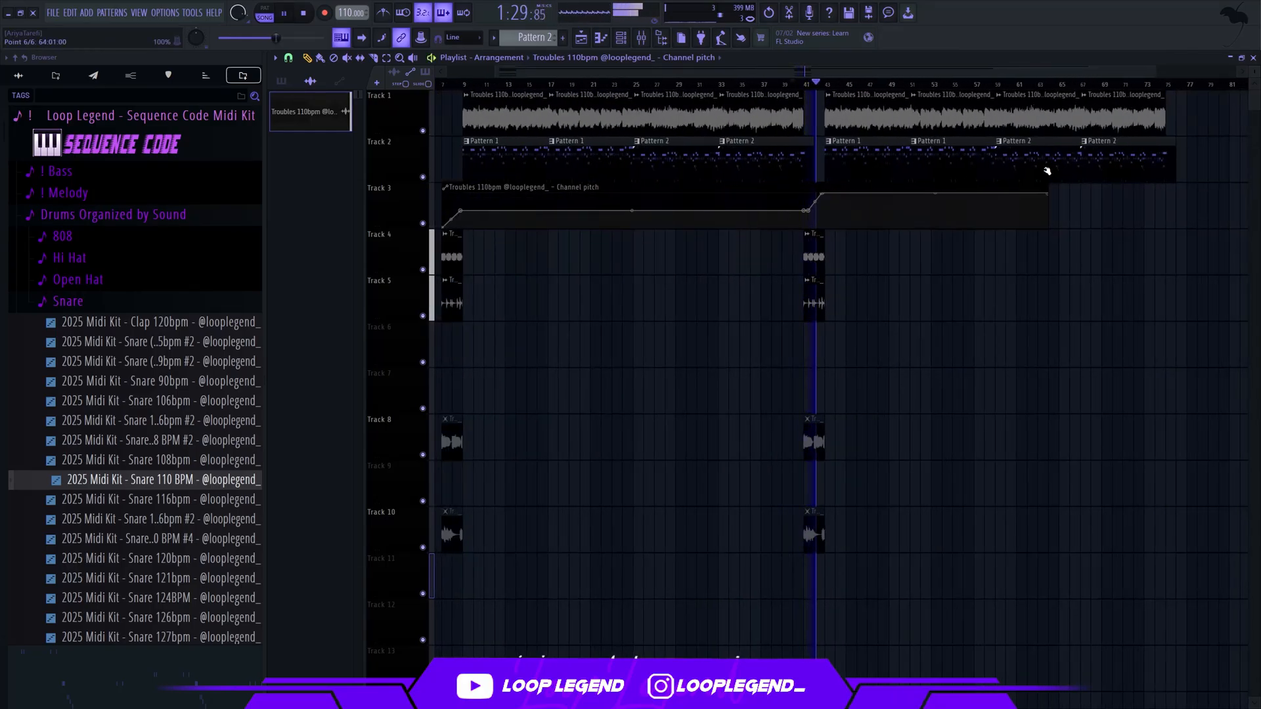
{"action": "left_click_drag", "start_coordinate": [1045, 189], "coordinate": [1233, 160]}
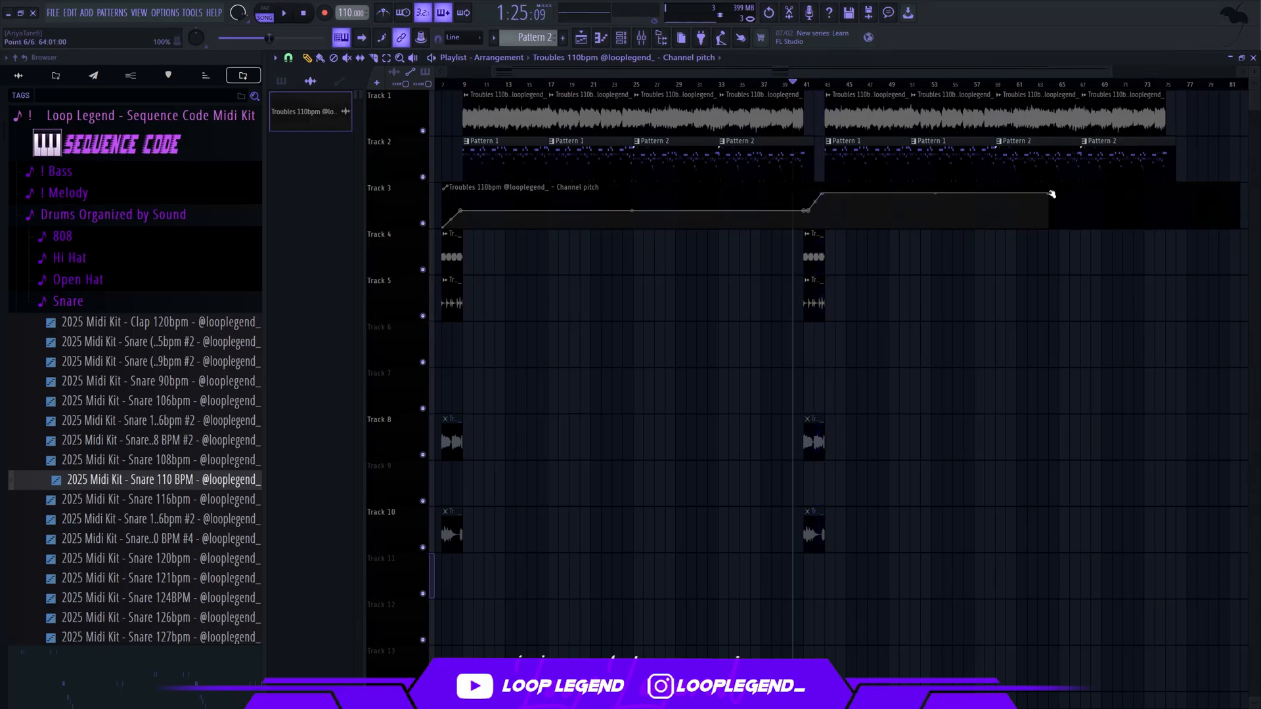
{"action": "scroll", "coordinate": [1173, 178], "scroll_direction": "up", "scroll_amount": 5}
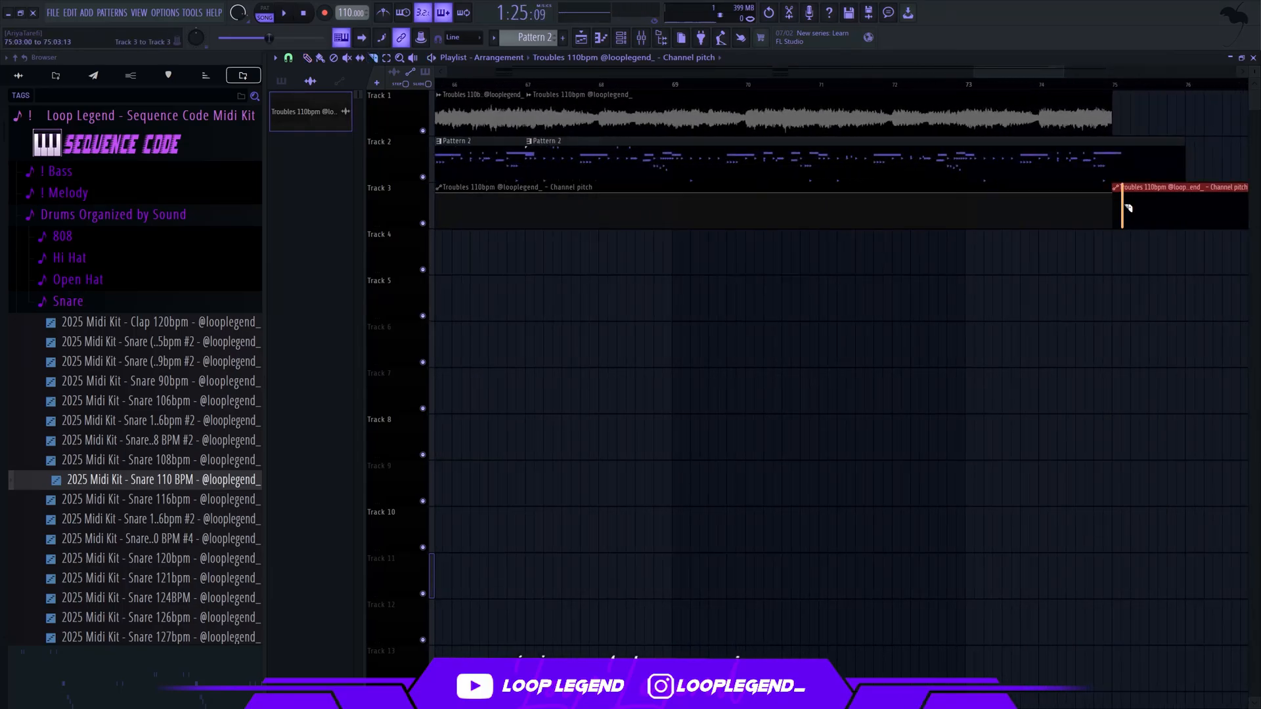
{"action": "scroll", "coordinate": [1128, 209], "scroll_direction": "down", "scroll_amount": 6}
Make the duplicated Pattern 1 clips from bar 43 unique and transpose their 808 - [Go To SpiLex] notes up five semitones
{"action": "right_click", "coordinate": [819, 143]}
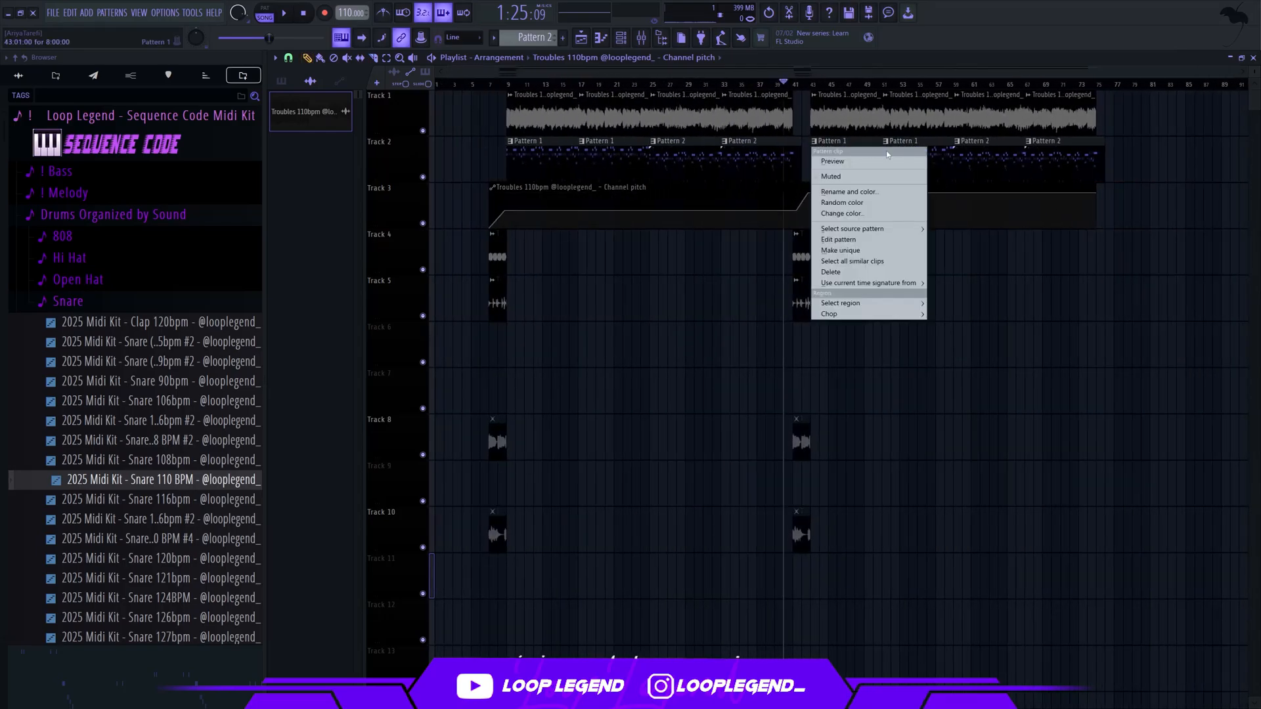
{"action": "left_click", "coordinate": [854, 250]}
{"action": "double_click", "coordinate": [936, 156]}
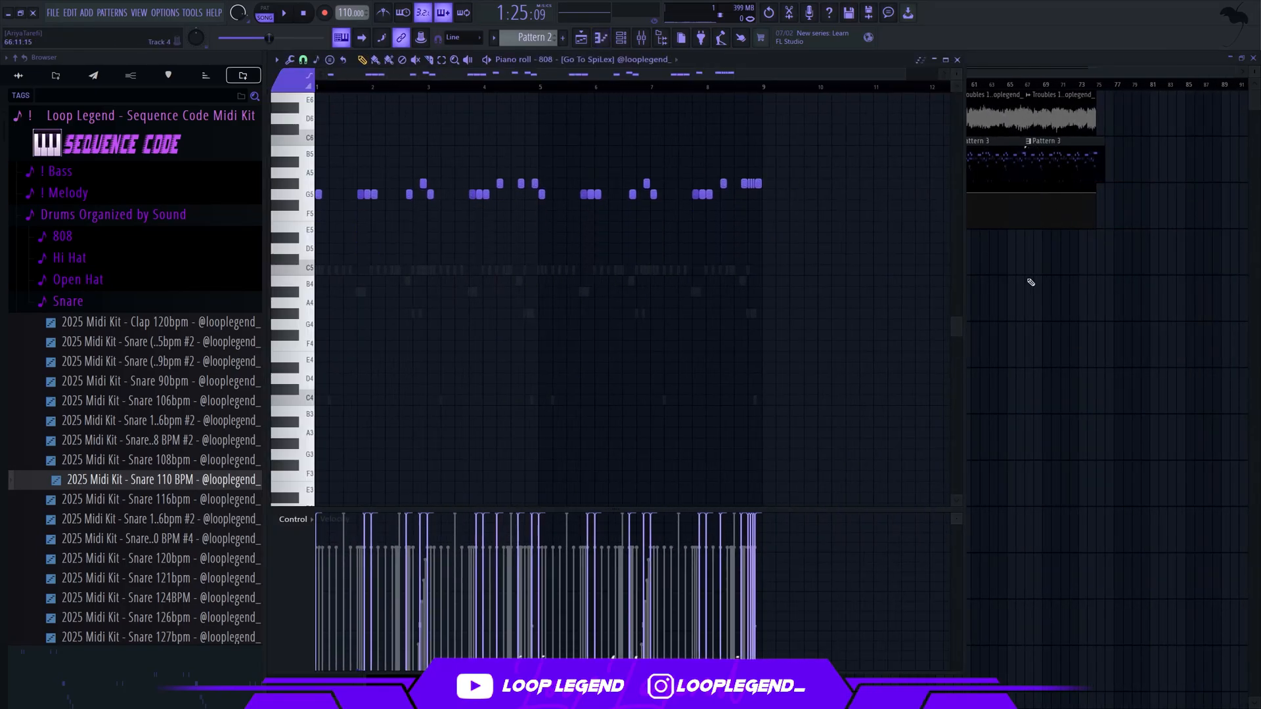
{"action": "key", "text": "Escape"}
Make the Pattern 3 clip at bar 59 unique, replace the clip at bar 67 with a copy of it, and play the transition
{"action": "right_click", "coordinate": [959, 142]}
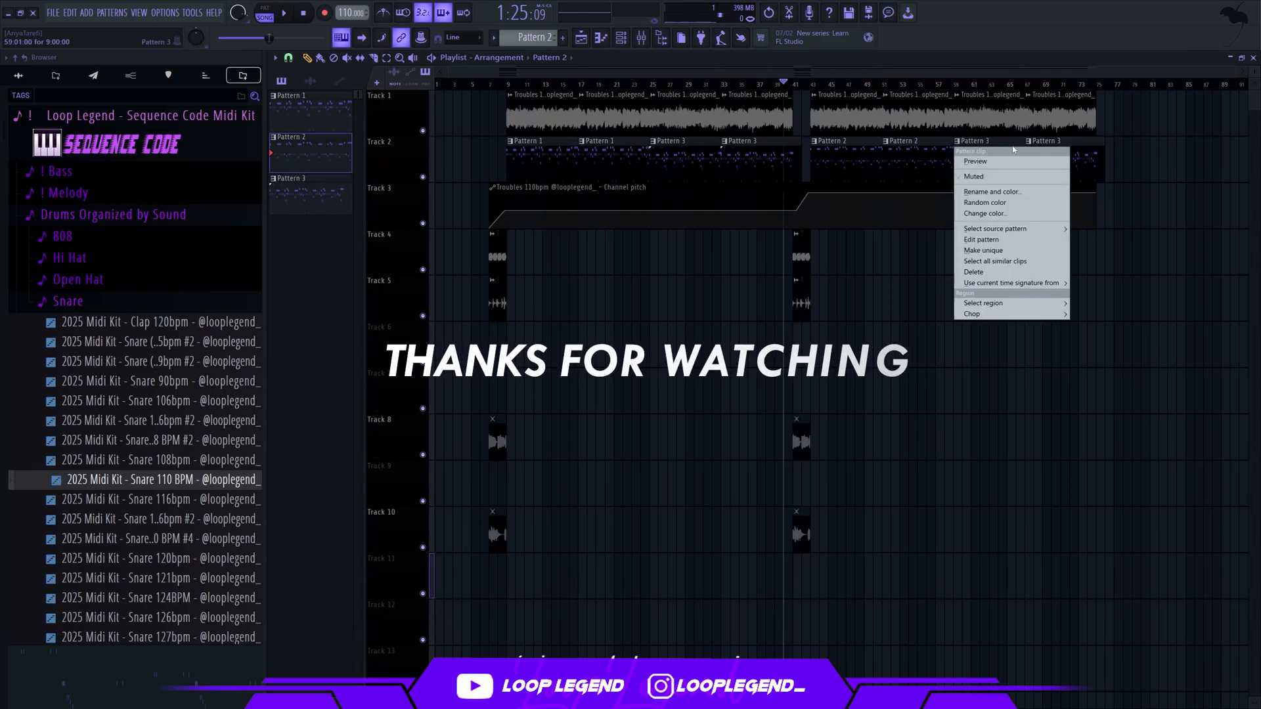
{"action": "left_click", "coordinate": [983, 250]}
{"action": "right_click", "coordinate": [1053, 163]}
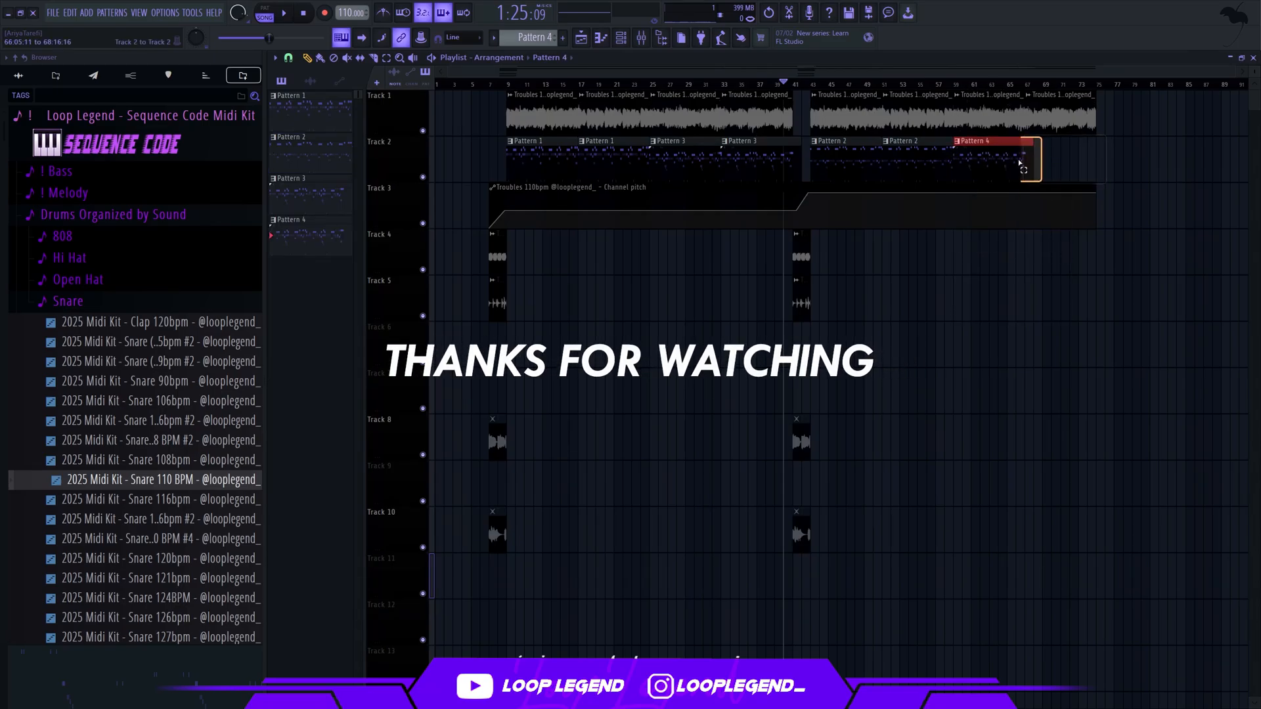
{"action": "left_click", "coordinate": [1039, 161]}
{"action": "left_click_drag", "start_coordinate": [1071, 156], "coordinate": [1062, 157]}
{"action": "key", "text": "space"}
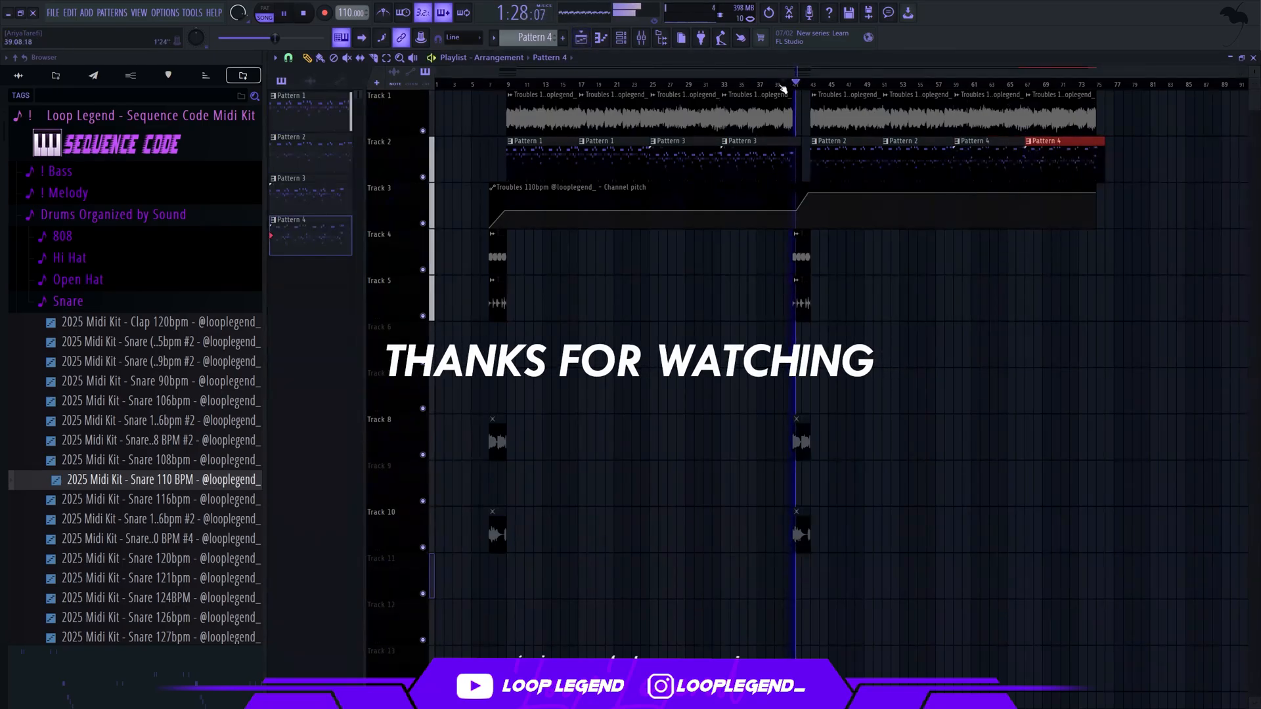